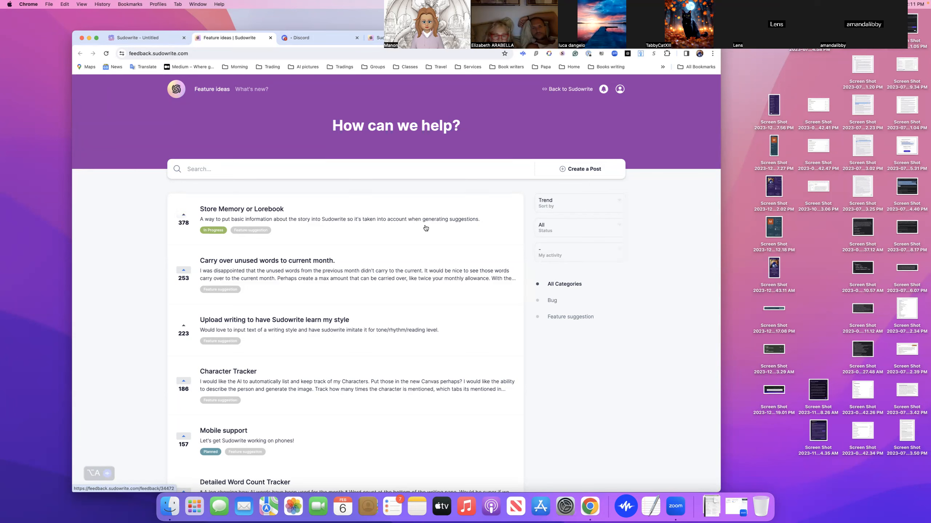
Step: Upvote the "Store Memory or Lorebook" idea, browse the other feature requests, and close the feedback page
click(184, 216)
scroll(277, 300, down, 20)
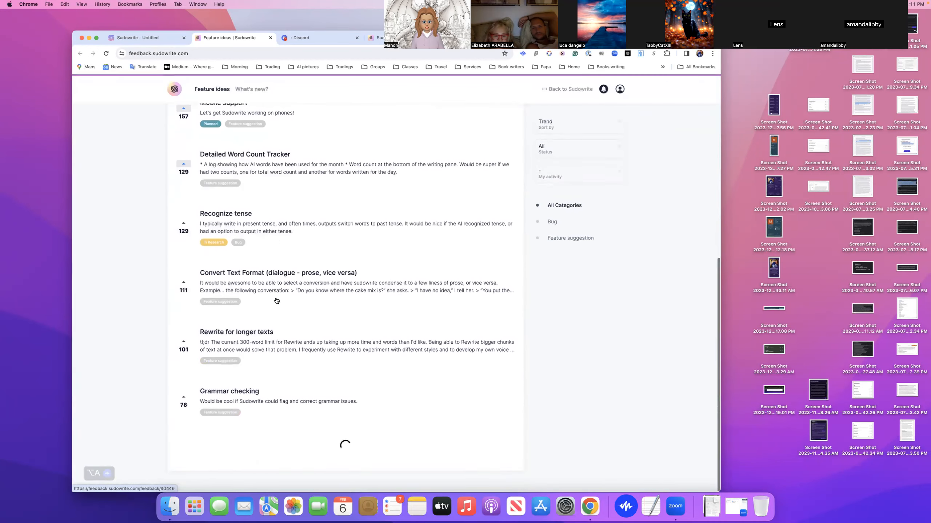
scroll(276, 300, down, 15)
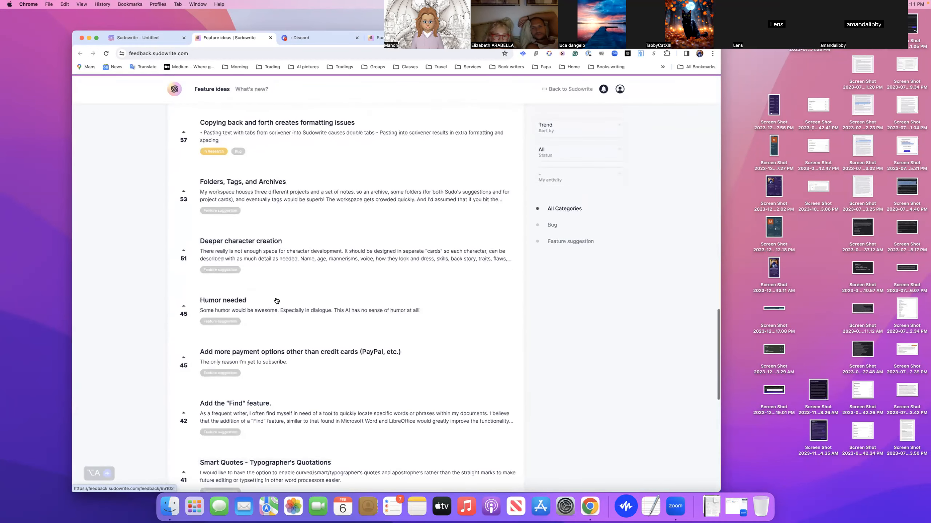
scroll(276, 301, up, 20)
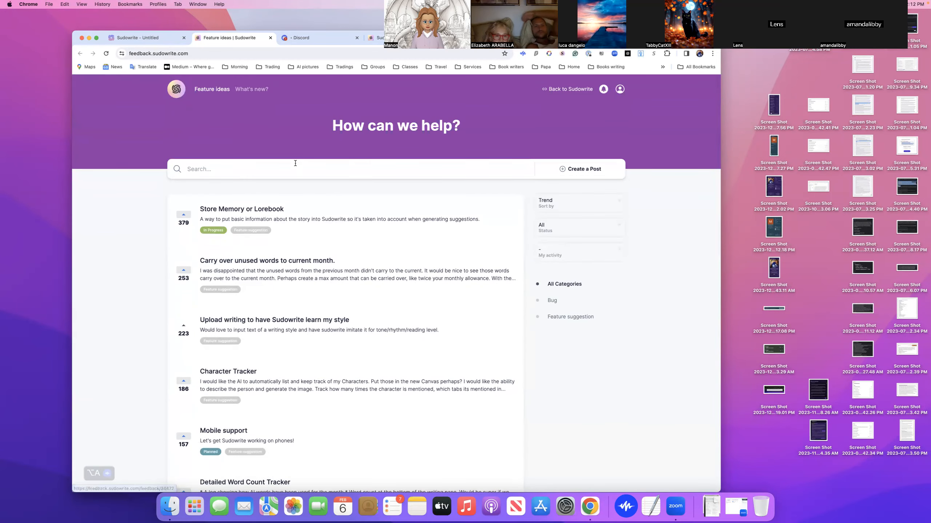
click(270, 38)
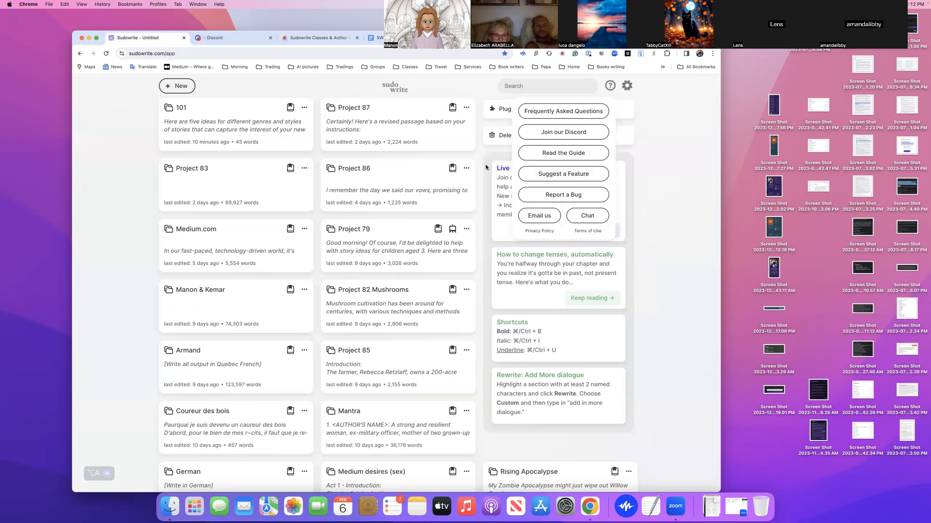
Step: Open a bug report e-mail to Sudowrite, discard the draft without saving, and close the Mail window
click(559, 198)
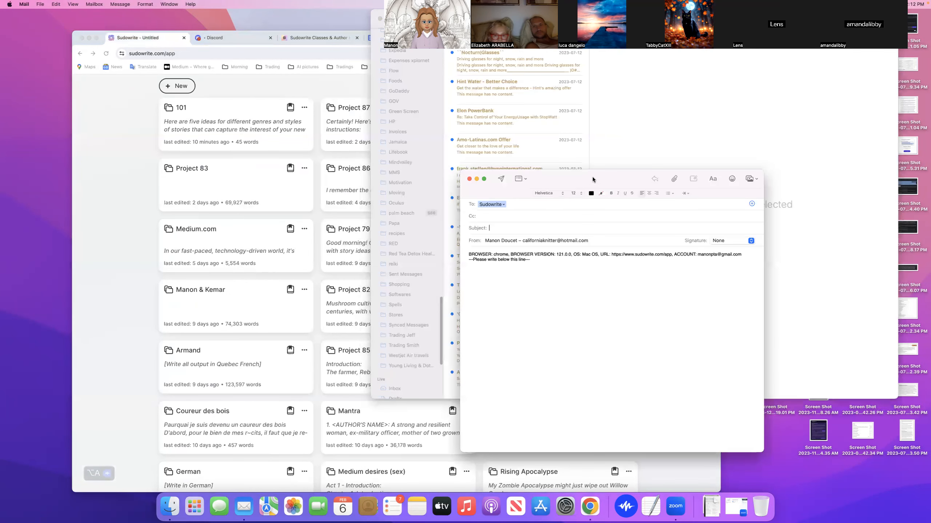
drag(594, 178, 494, 82)
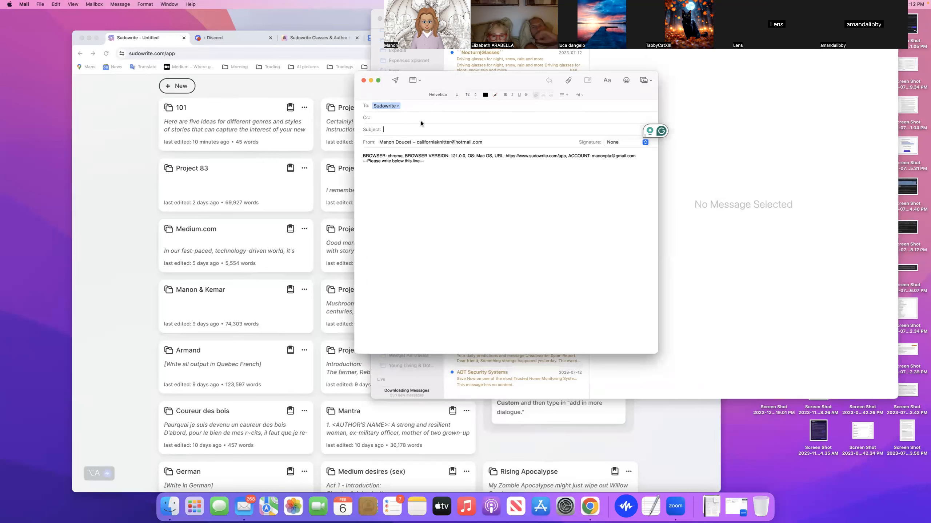
click(363, 82)
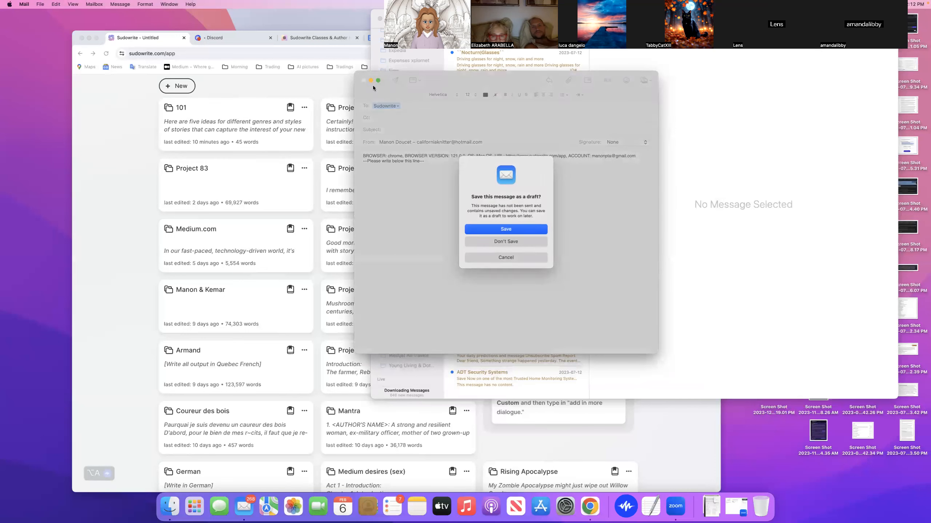
click(509, 242)
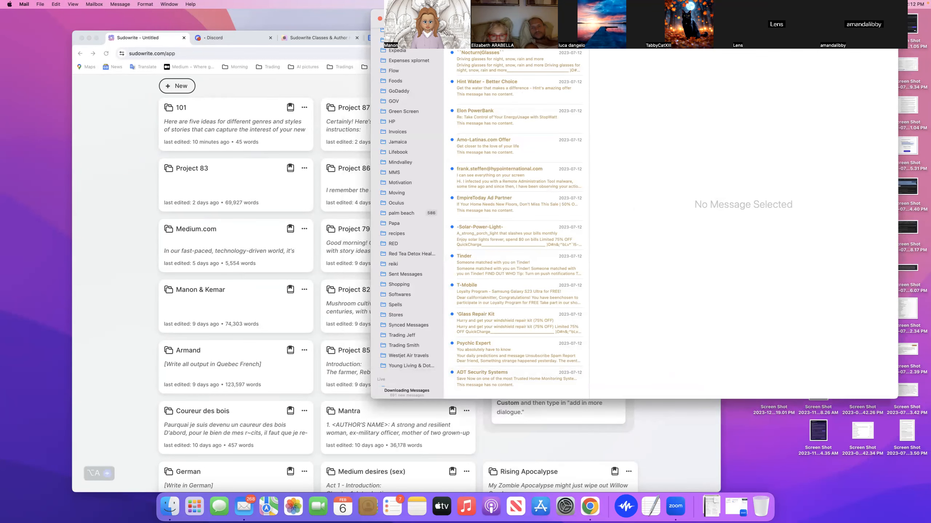
click(378, 60)
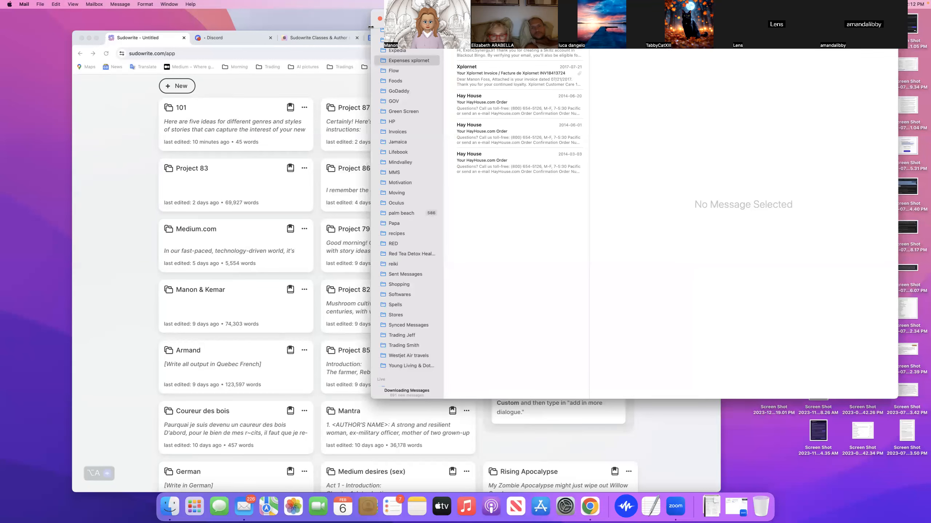
drag(371, 25, 333, 26)
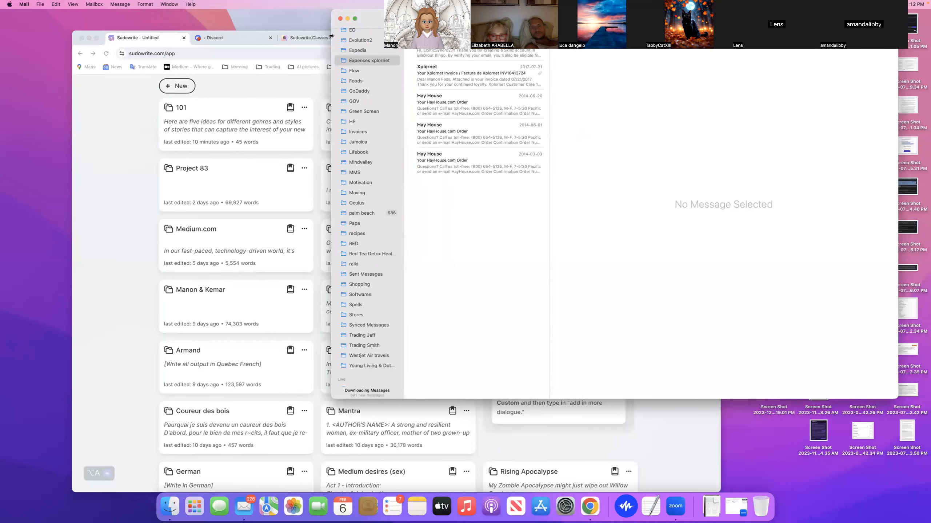
click(340, 18)
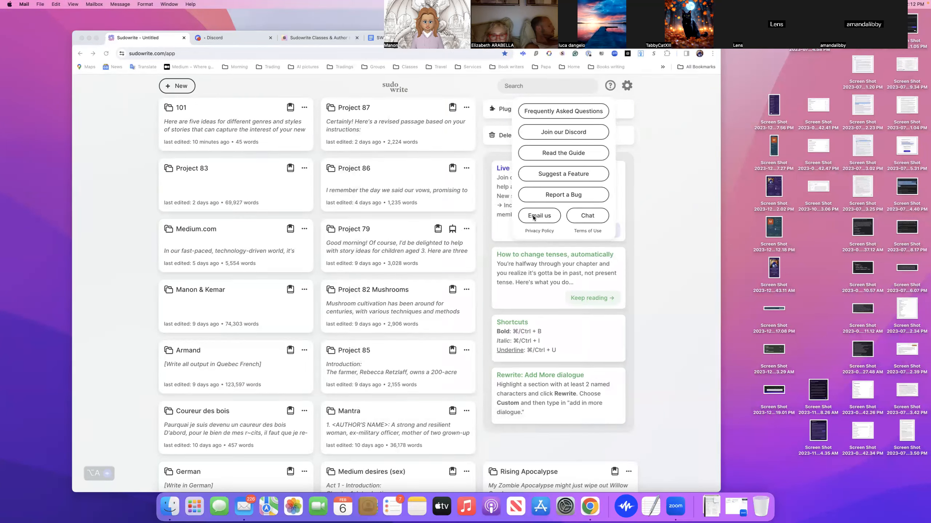
Step: Open the account settings and review the credit options and the available editor fonts
click(625, 86)
click(625, 85)
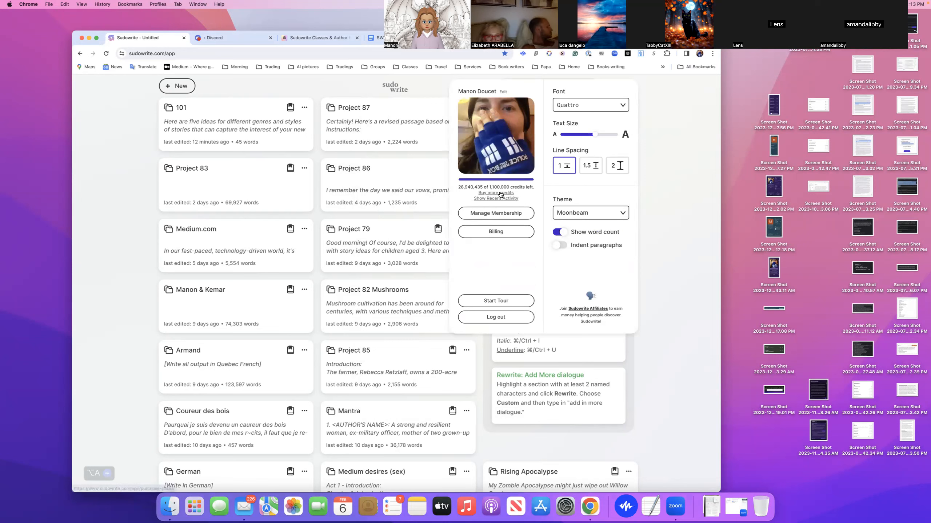
mouse_move(489, 195)
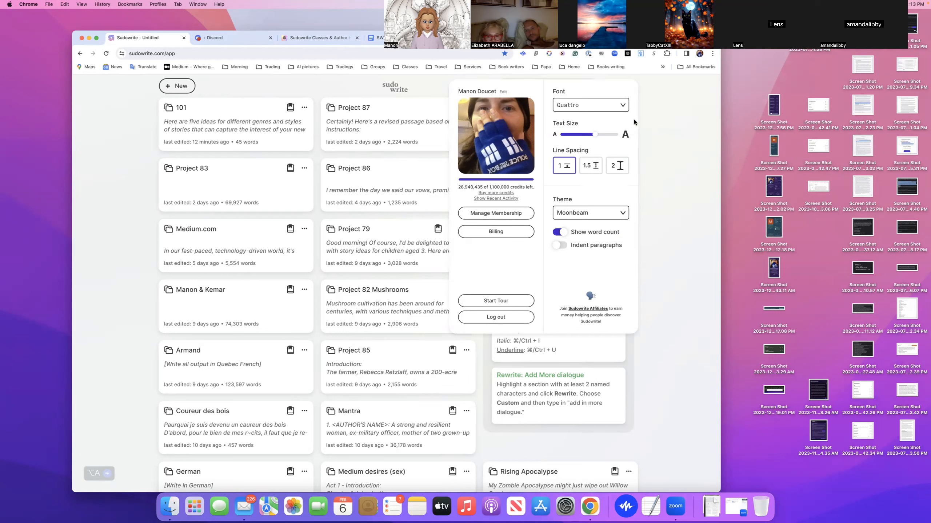
click(622, 105)
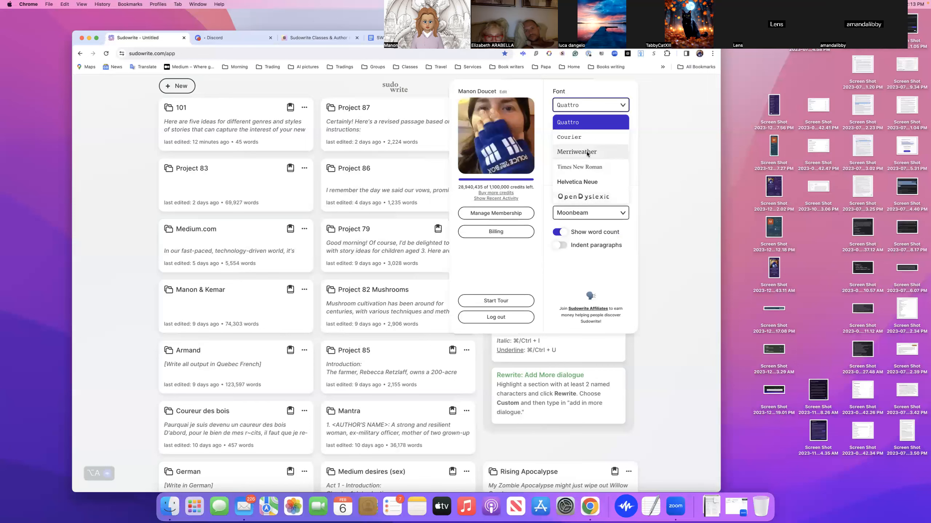
click(650, 123)
click(627, 92)
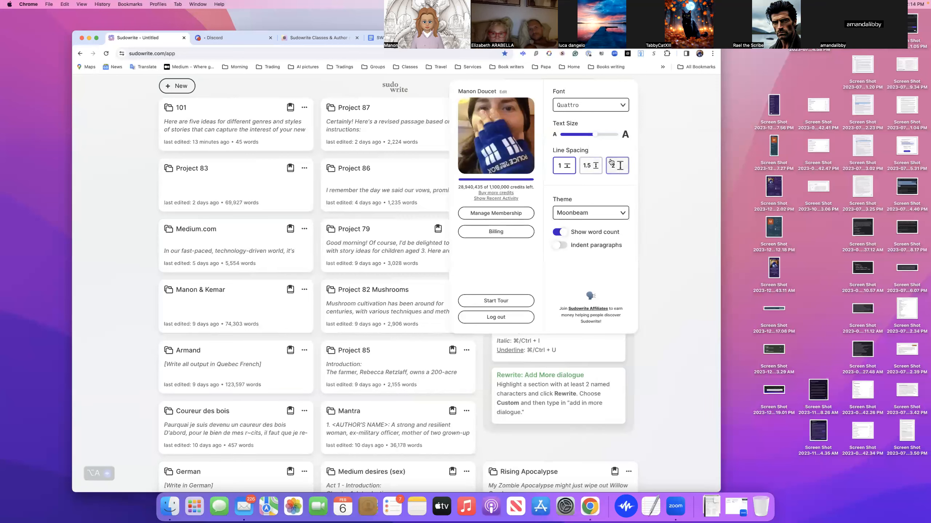
Step: Try the Sorbet and Amber themes, switch back to Moonbeam, and close the account settings
click(624, 217)
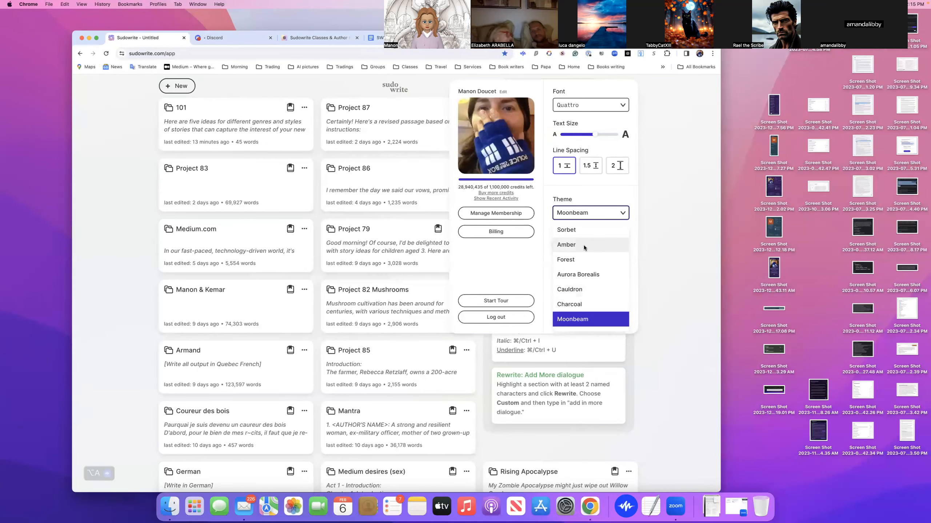
click(569, 230)
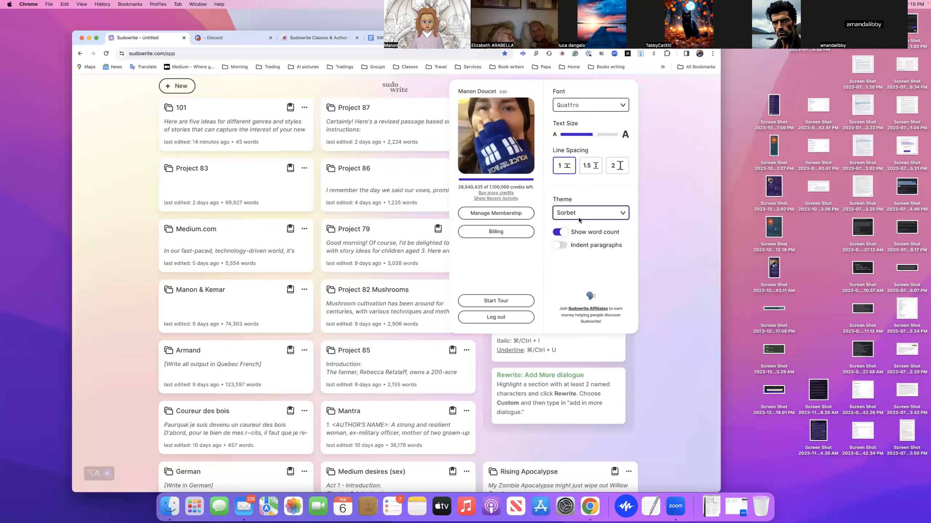
click(583, 217)
click(576, 245)
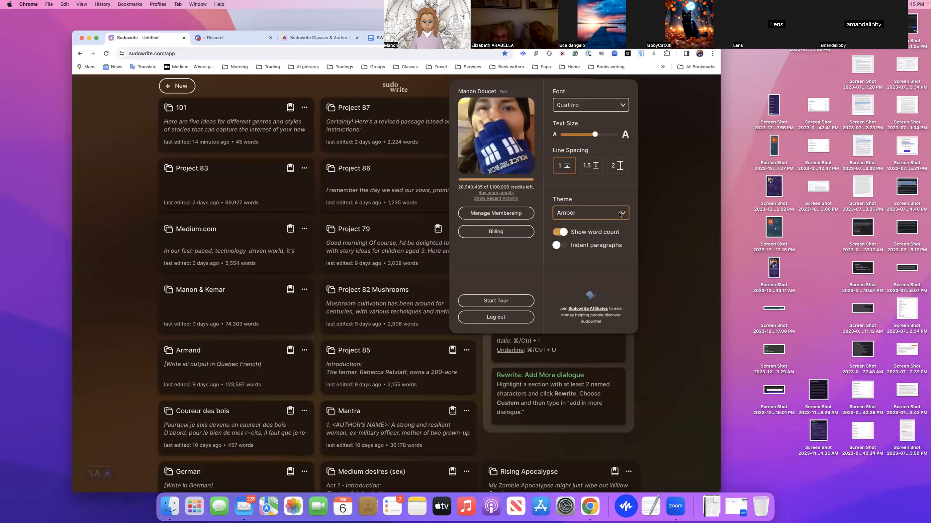
click(619, 215)
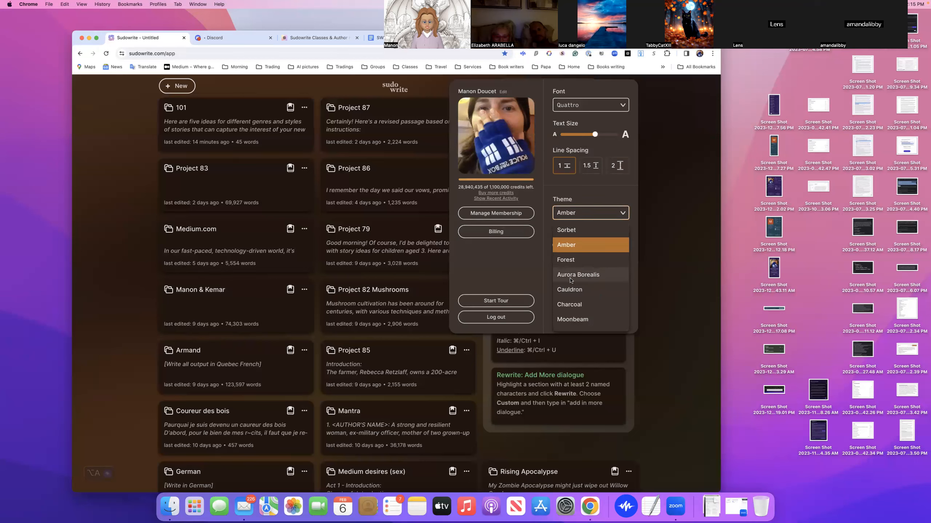
click(574, 320)
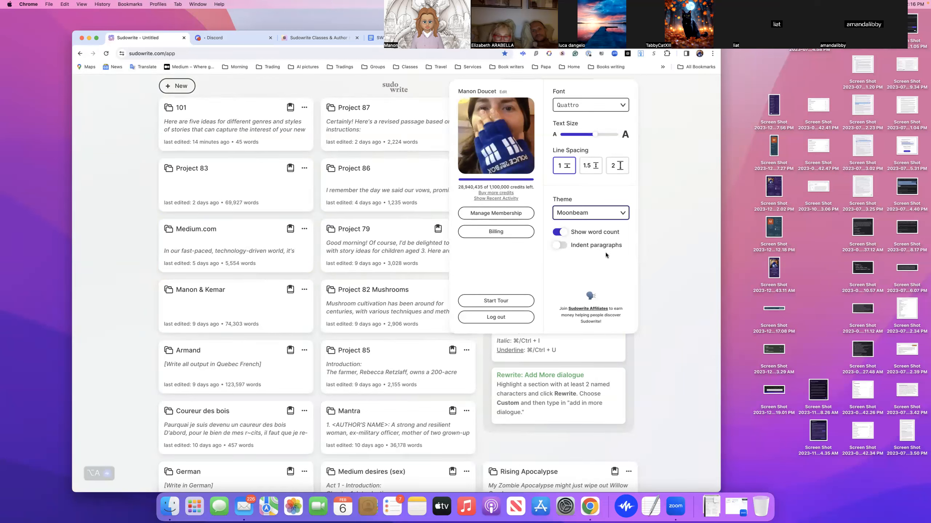
click(653, 255)
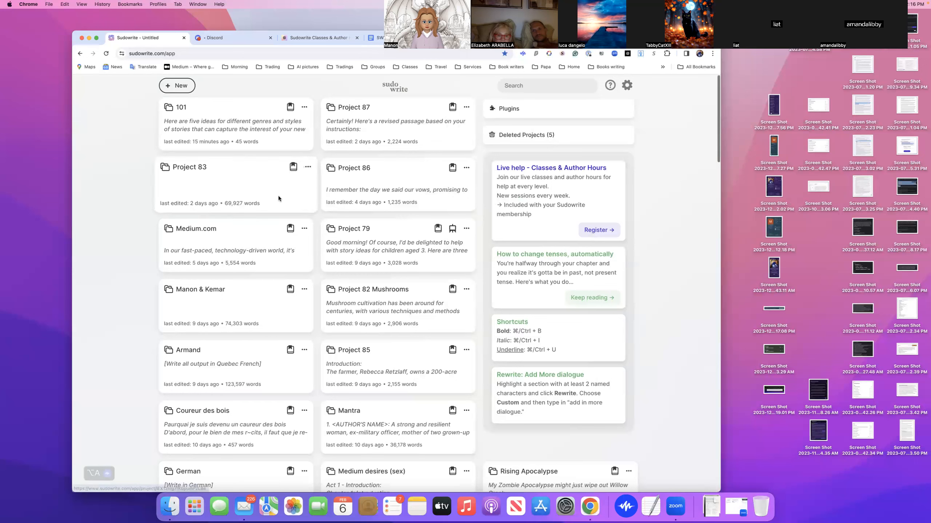
Step: Open the project 101 and set the creativity in its Write settings to the middle of the scale
click(208, 124)
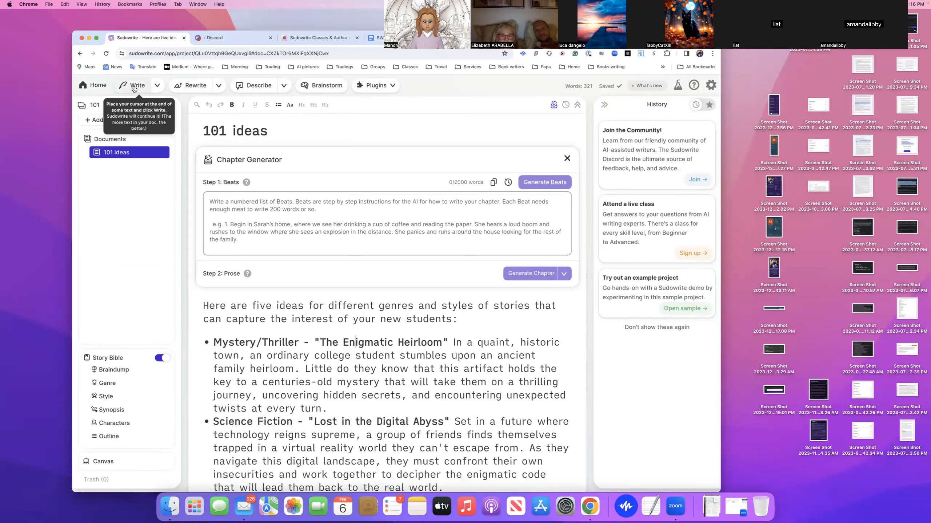
click(157, 86)
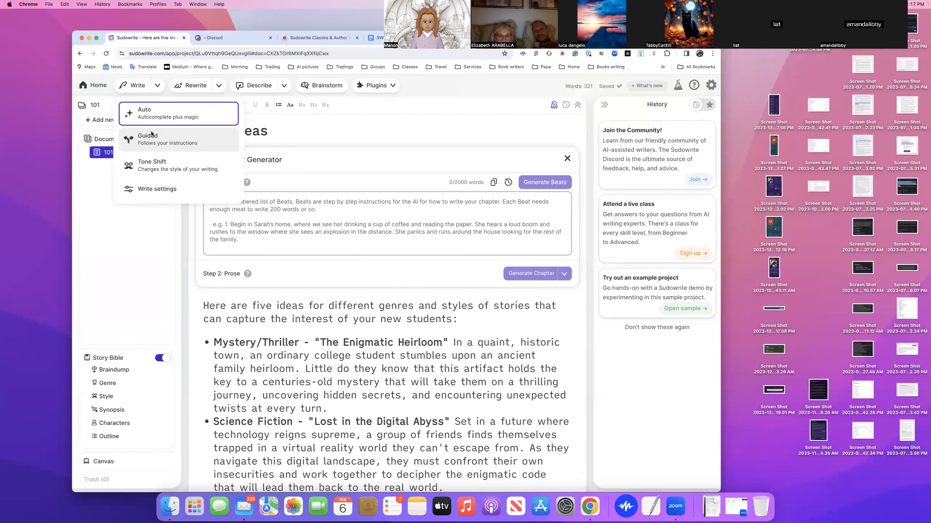
click(159, 190)
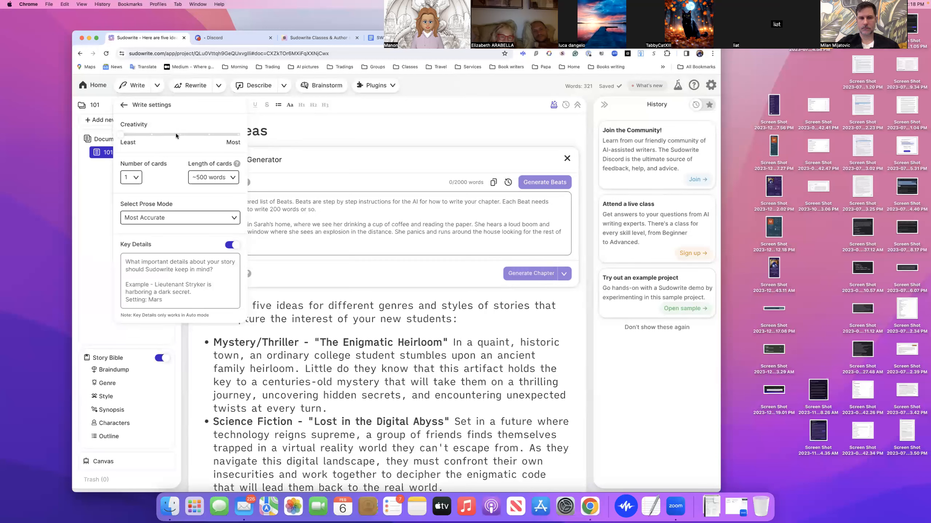
drag(125, 135, 179, 136)
drag(207, 137, 236, 137)
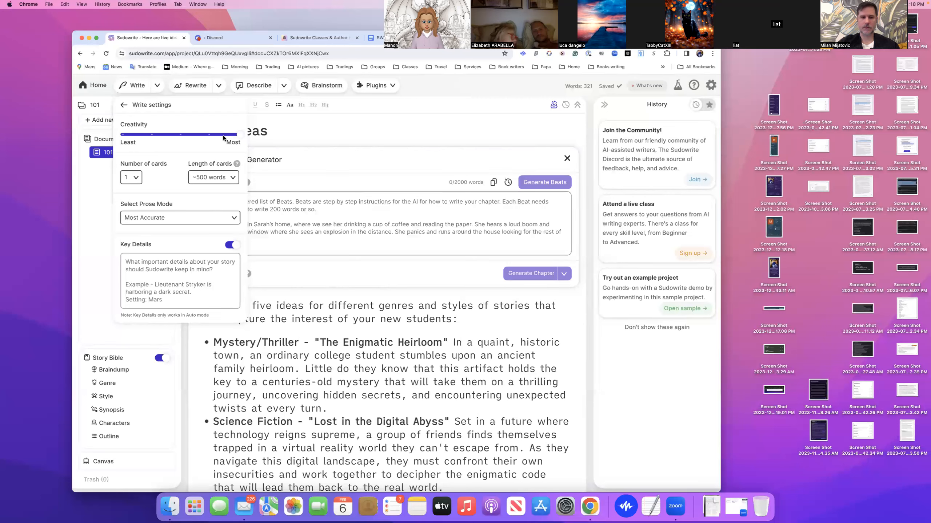
click(181, 135)
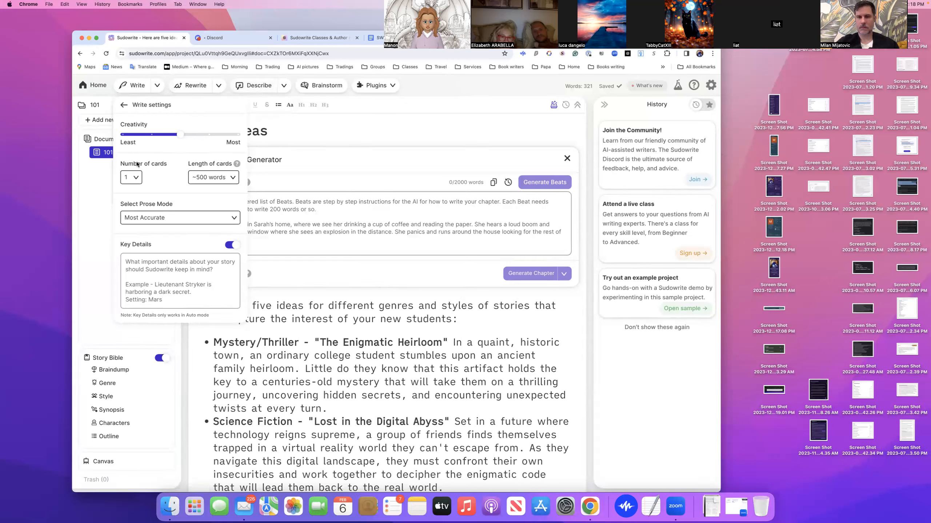
Step: Set the Write output to 2 cards of ~200 words each
click(138, 176)
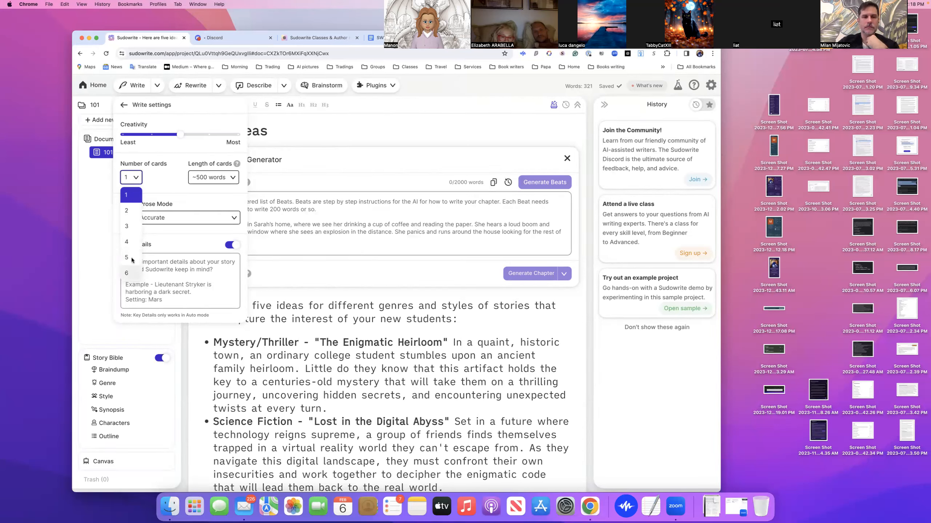
click(132, 210)
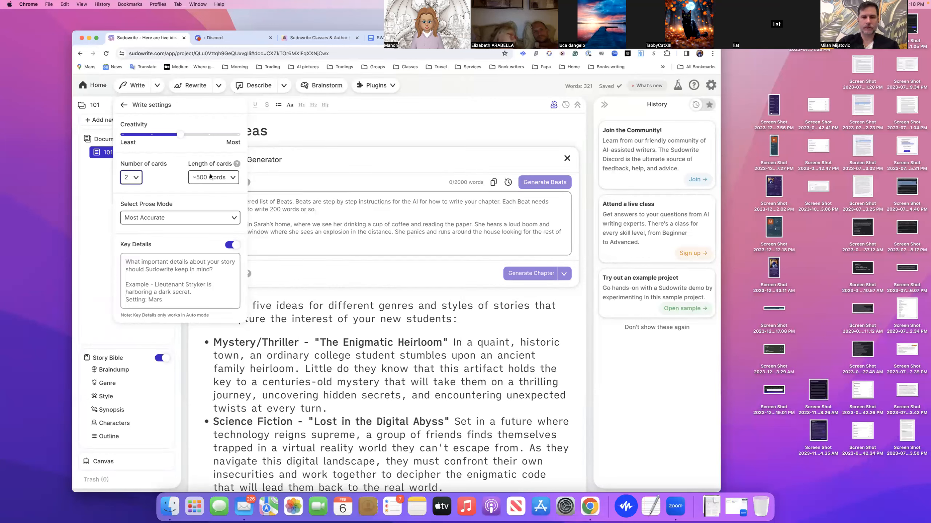
click(233, 178)
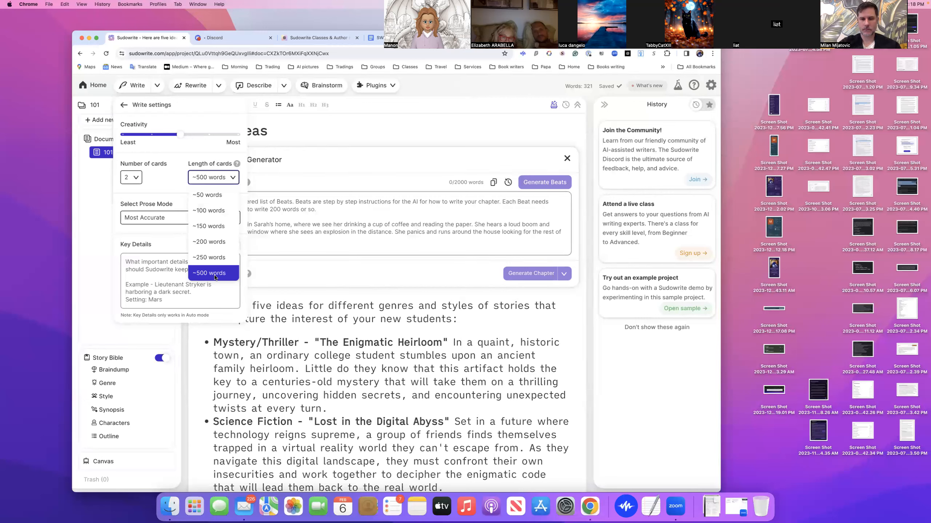
click(219, 242)
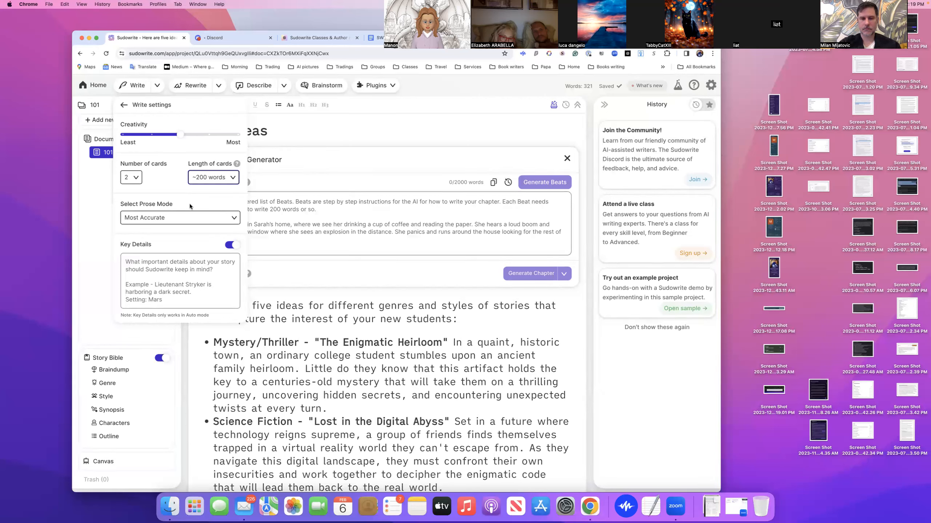
Step: Review the standard and experimental prose modes without changing the selection, and close the Write settings
click(234, 218)
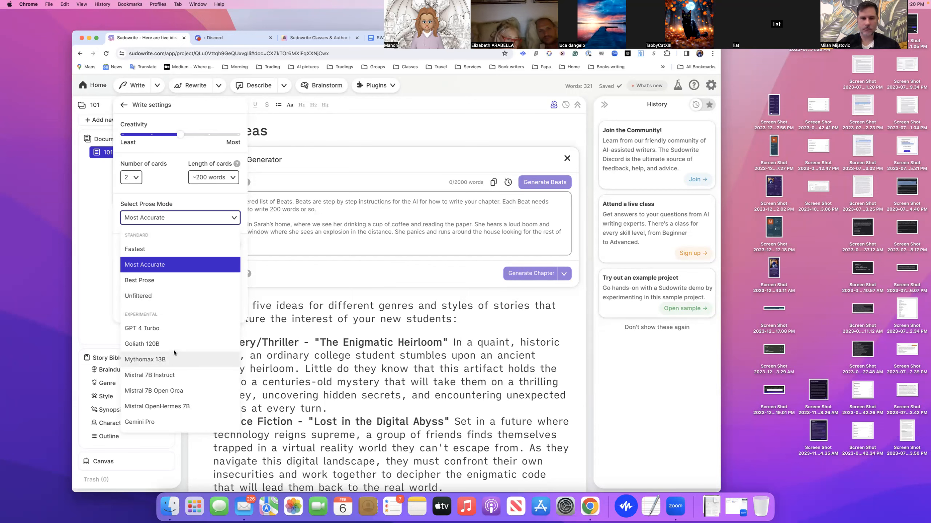
click(114, 229)
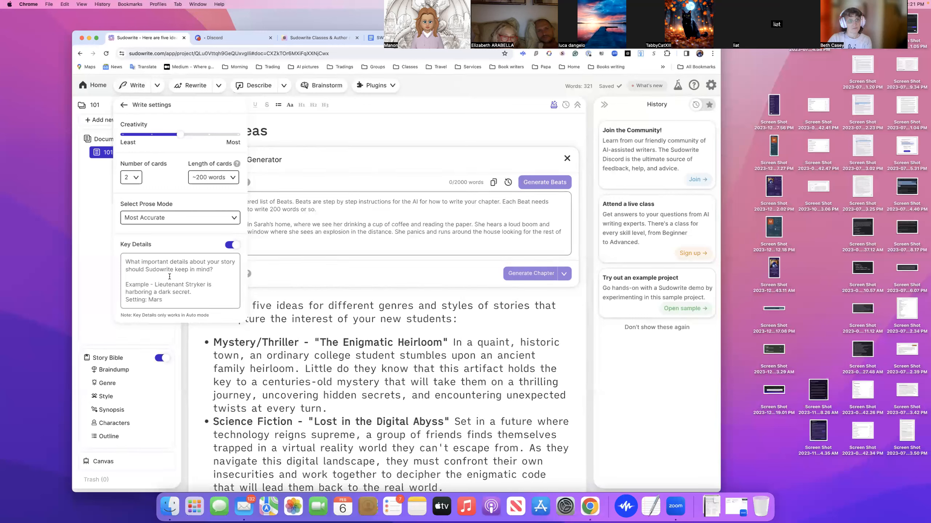
click(99, 244)
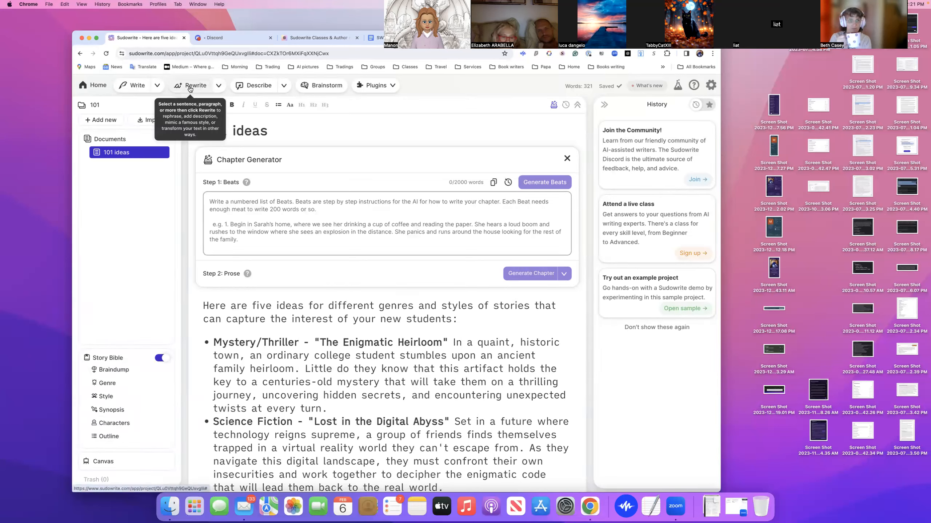
Step: Review the number-of-cards options for Rewrite without changing them, and examine the senses offered by Describe
click(218, 87)
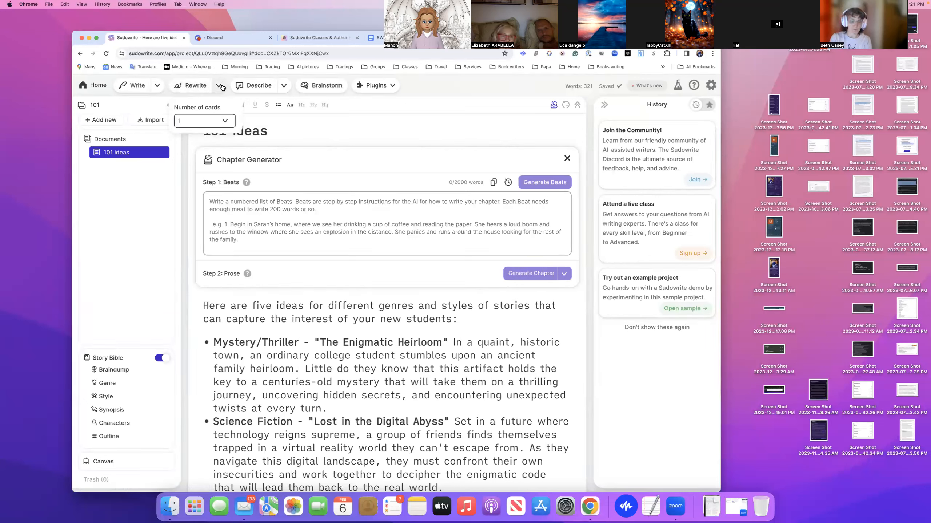
click(225, 121)
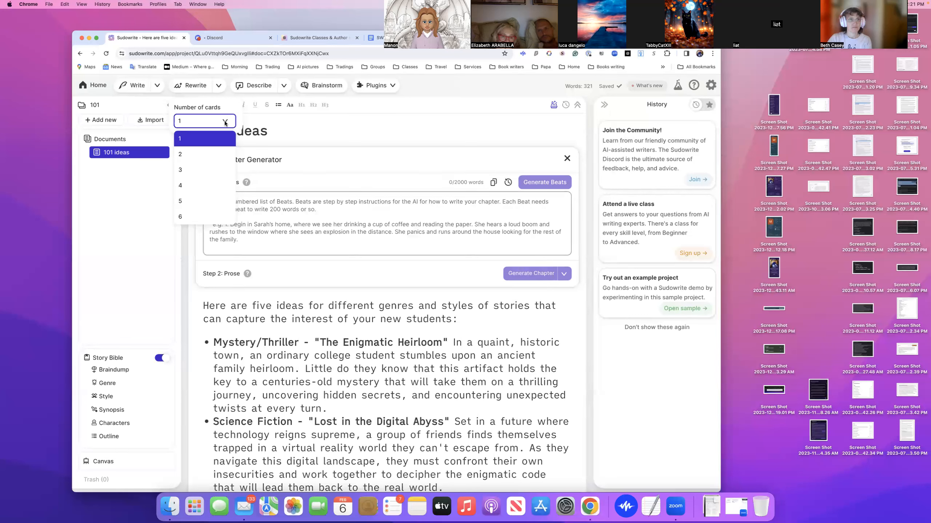
click(225, 123)
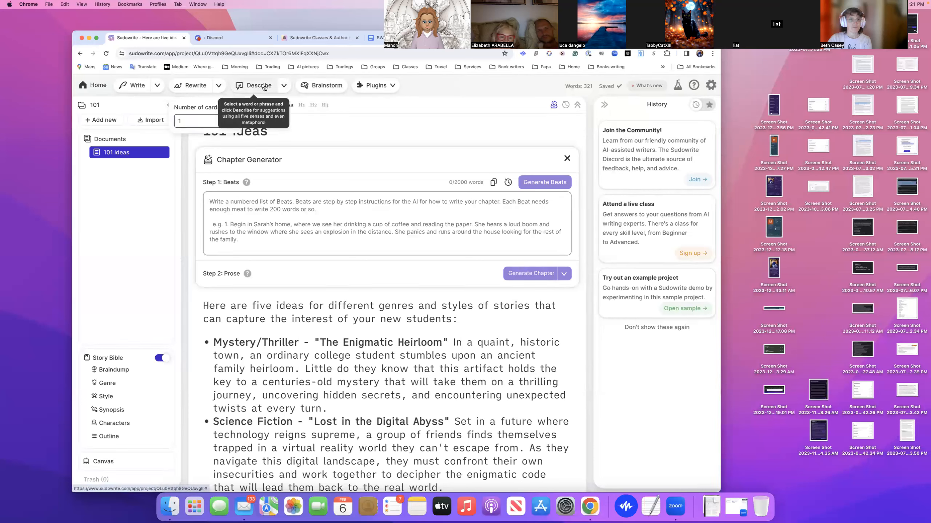
click(278, 87)
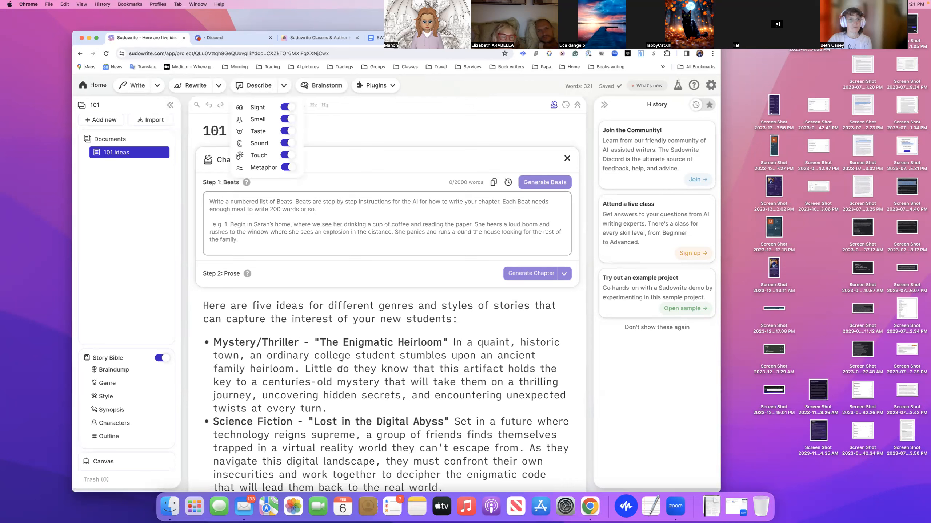
scroll(346, 353, down, 1)
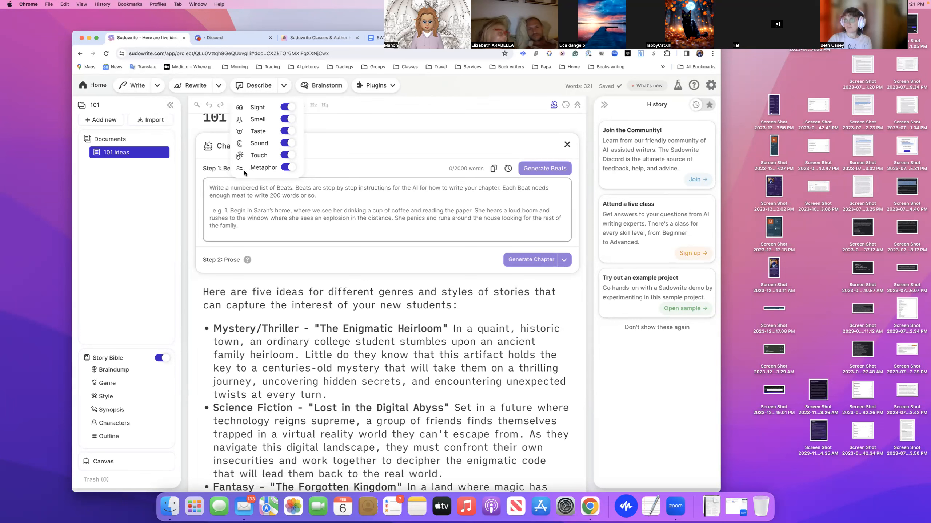
Step: Compare the Write modes with the Describe senses, review the Write settings once more, and close them
click(156, 85)
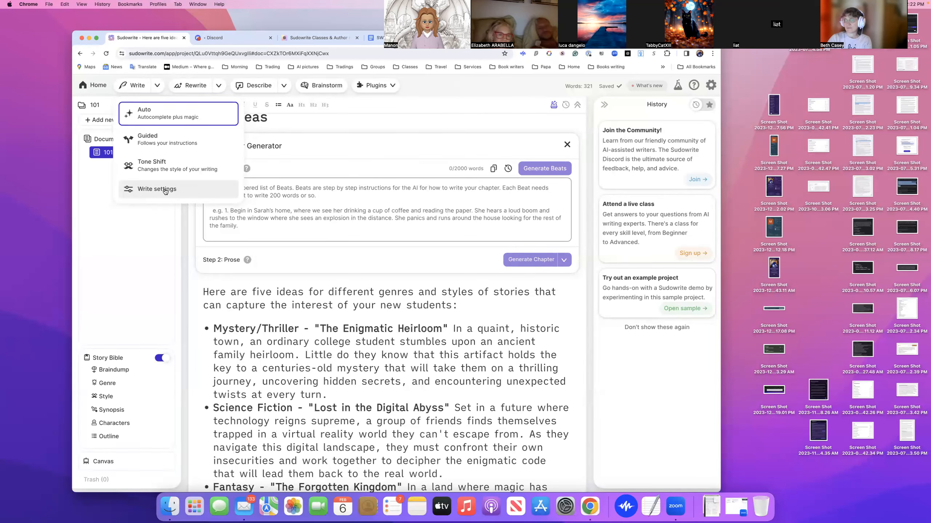
click(285, 87)
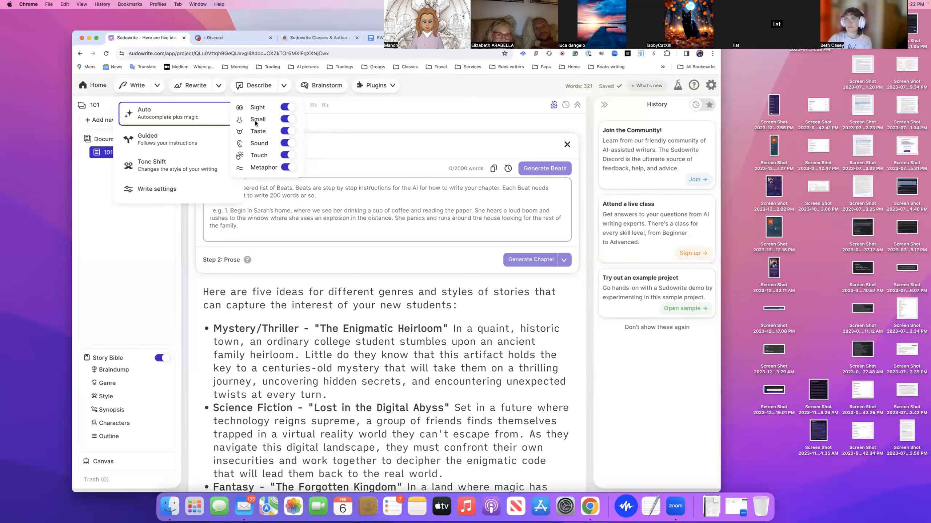
click(158, 191)
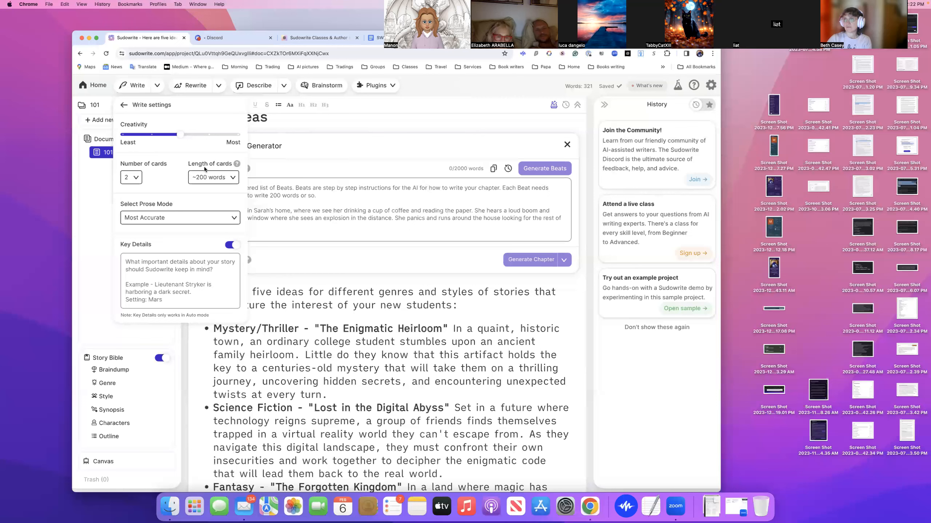
click(165, 80)
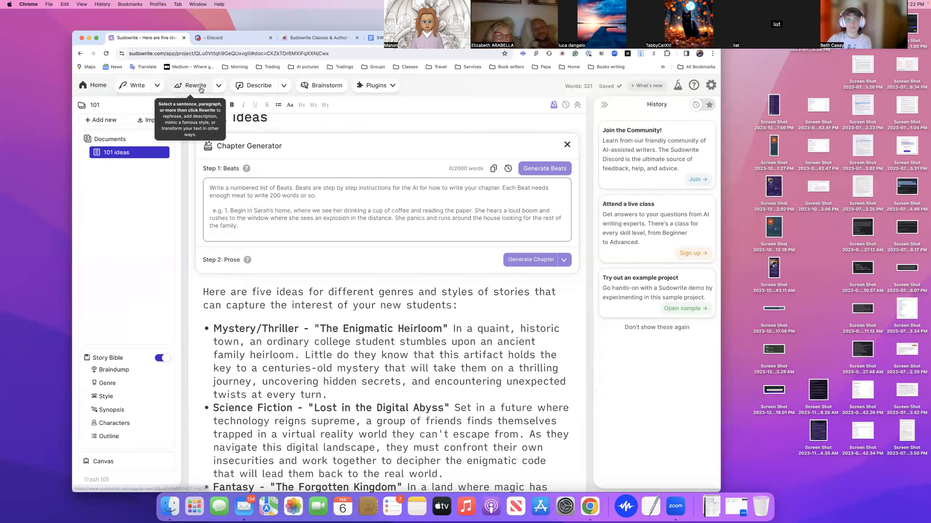
Step: Open a Something Else brainstorm, and copy the question "can you give me 5 ideas of genre and style of stories" from the SW 101 Google Doc
click(321, 86)
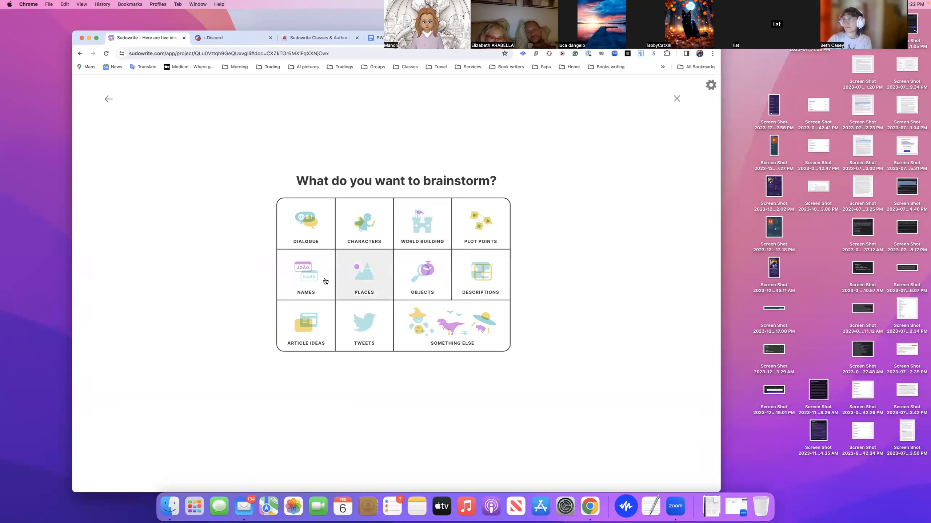
click(451, 330)
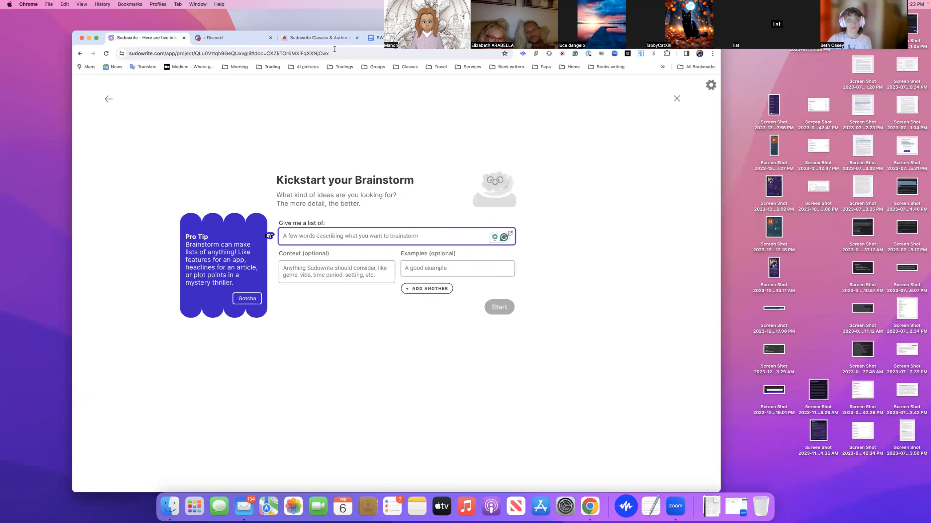
click(368, 40)
scroll(393, 298, down, 20)
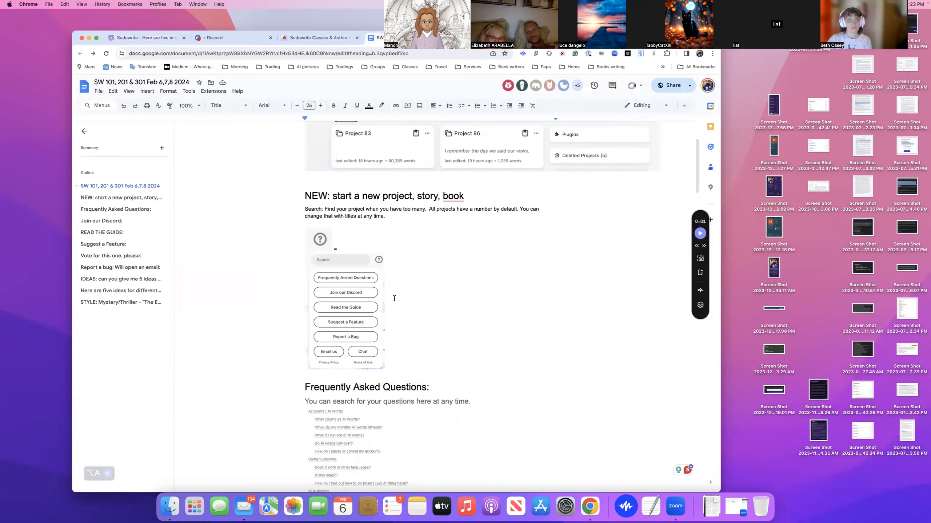
scroll(400, 290, down, 5)
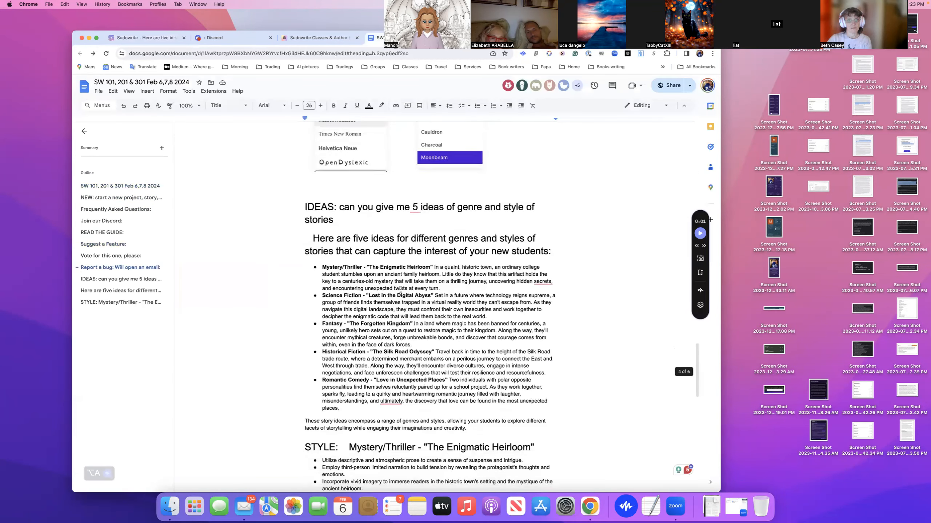
drag(339, 239, 347, 255)
key(super+c)
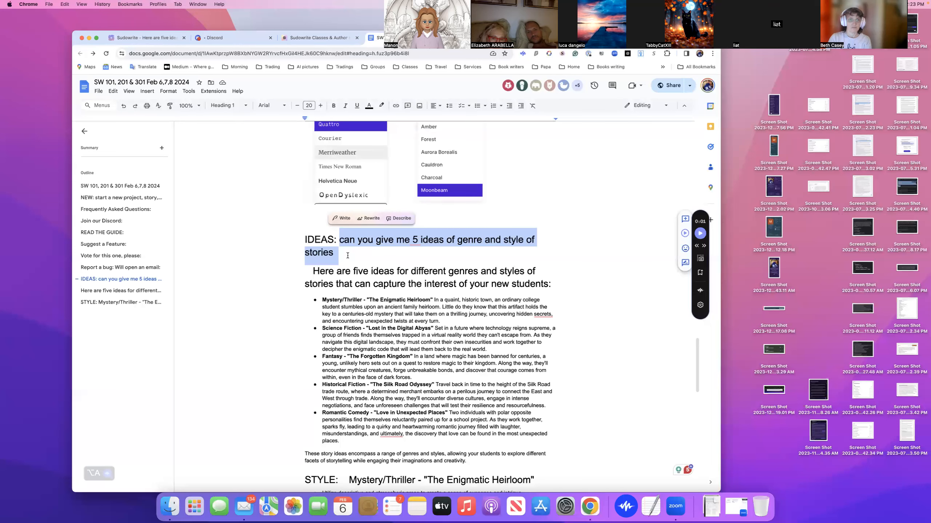
Step: Switch back to Sudowrite, paste the copied question as the list to brainstorm, and start the brainstorm
click(157, 38)
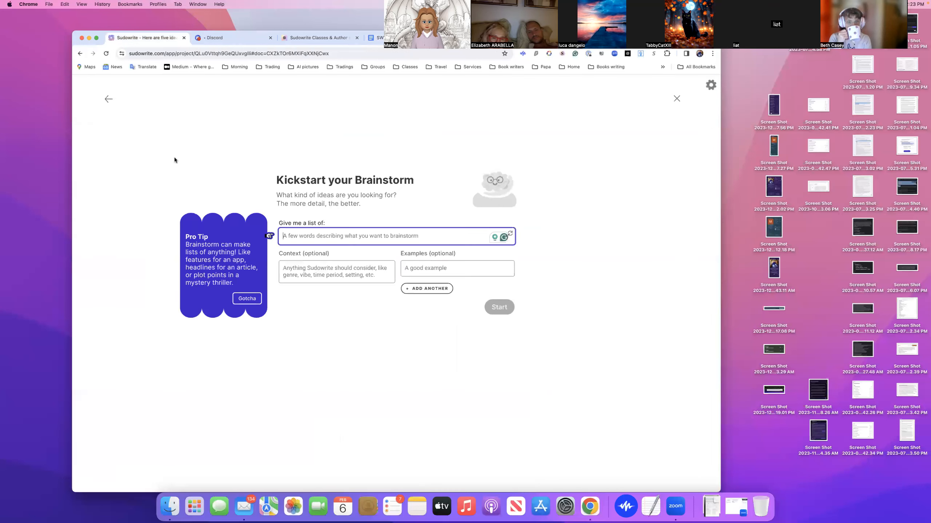
key(super+v)
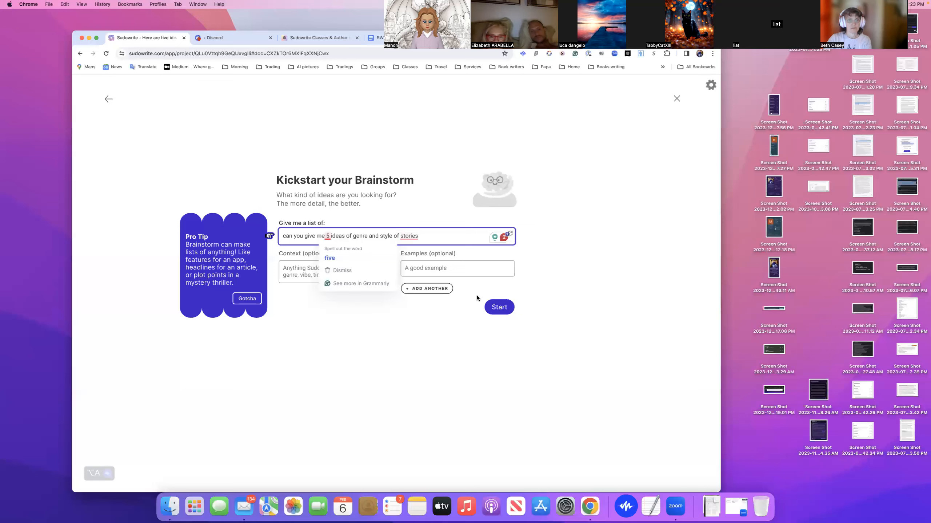
click(499, 308)
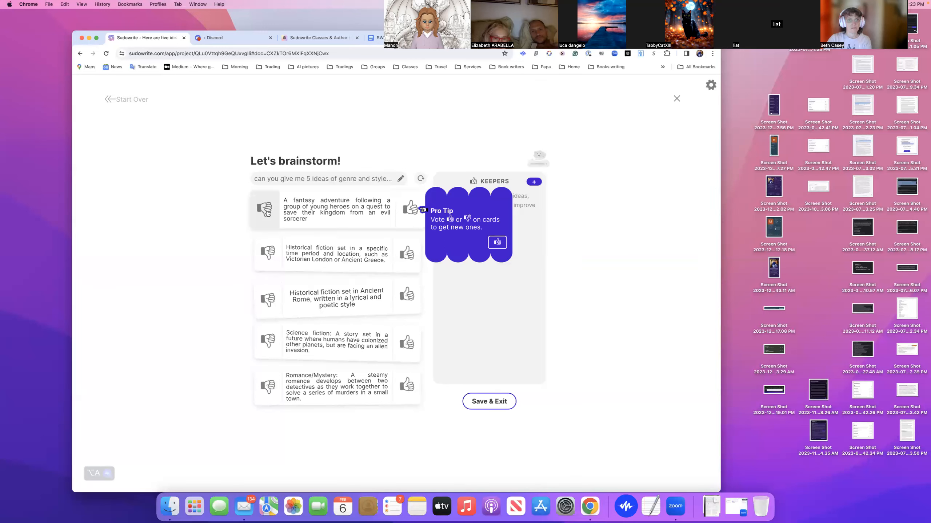
Step: Keep the fantasy adventure and the alien-invasion science fiction ideas, and reject the thriller set in a futuristic dystopian society
click(407, 213)
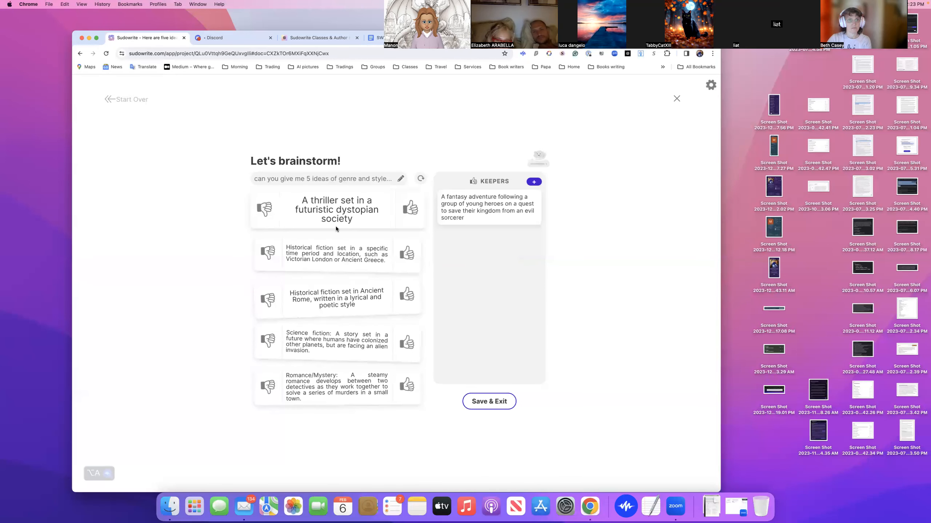
click(263, 210)
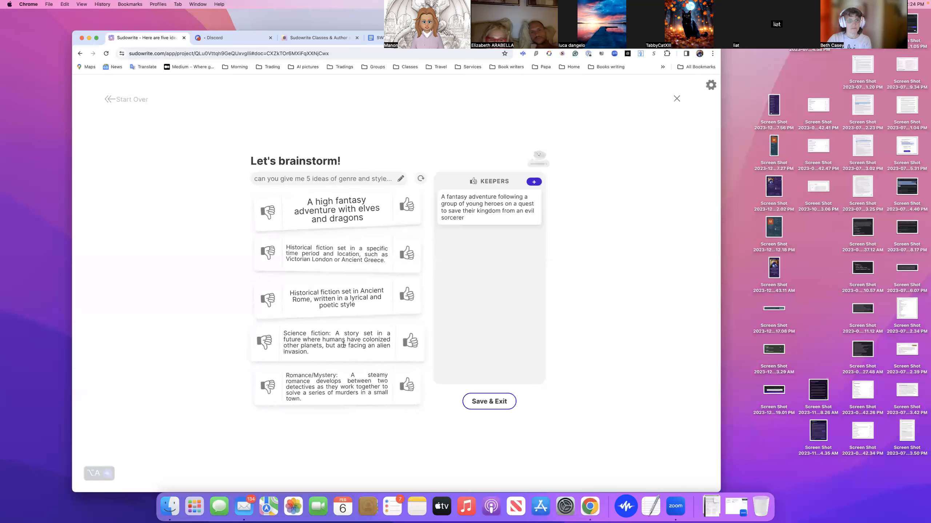
click(410, 345)
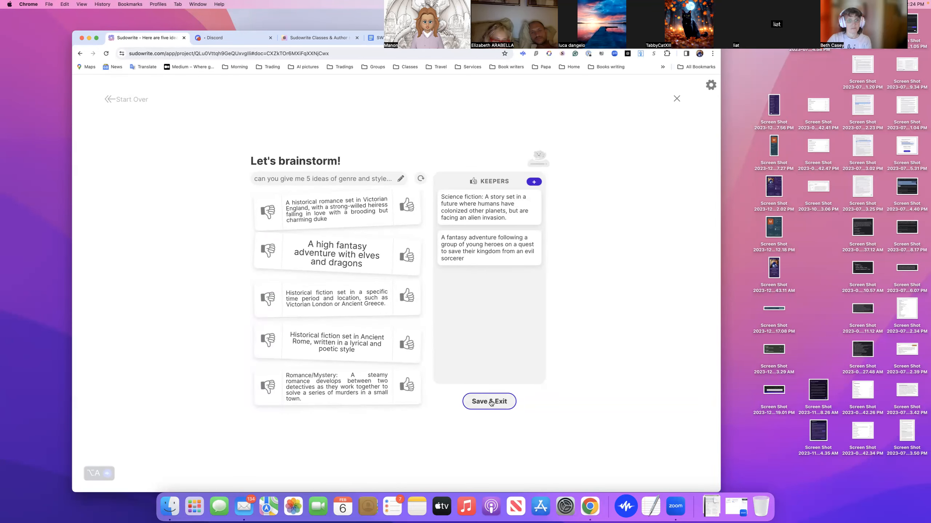
Step: Save and exit the brainstorm, and expand its History card to view the kept ideas
click(490, 402)
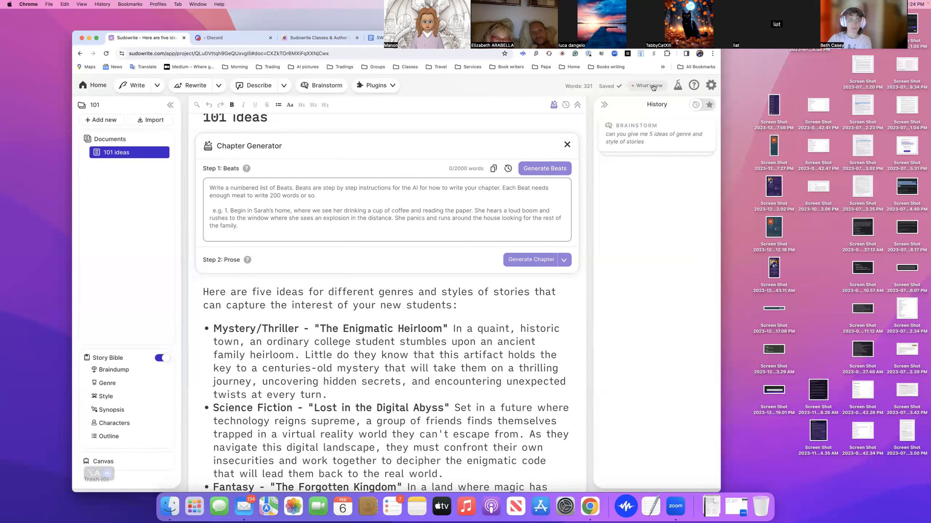
click(651, 141)
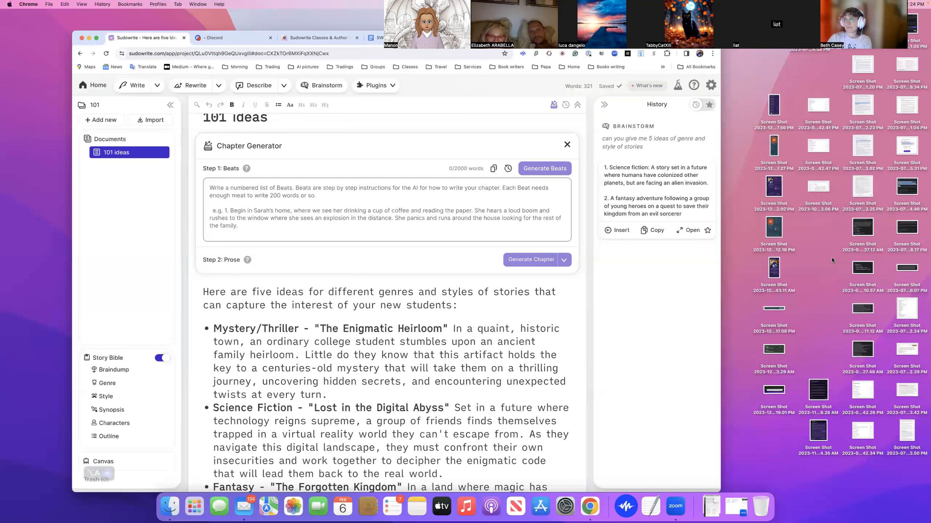
scroll(564, 264, up, 1)
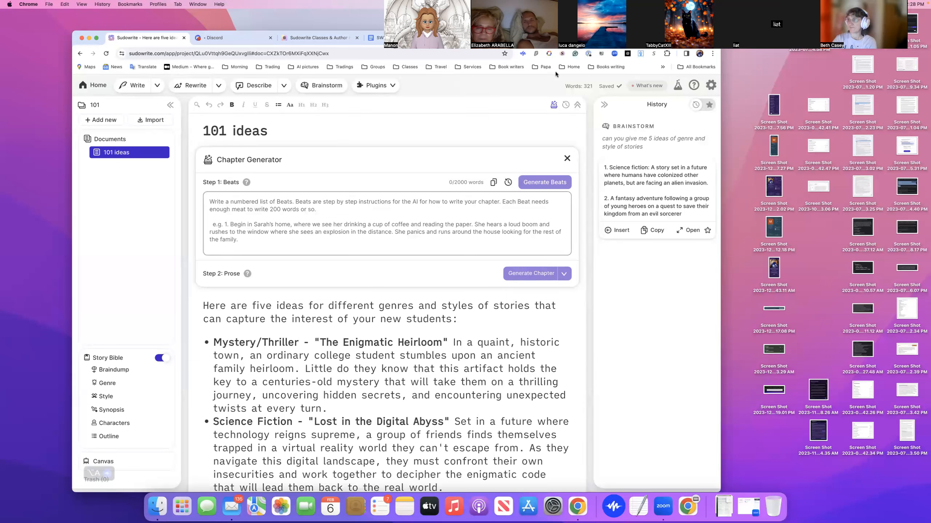
Step: Check the credit balance details and the recent credit activity in the account settings, and close the settings
click(708, 88)
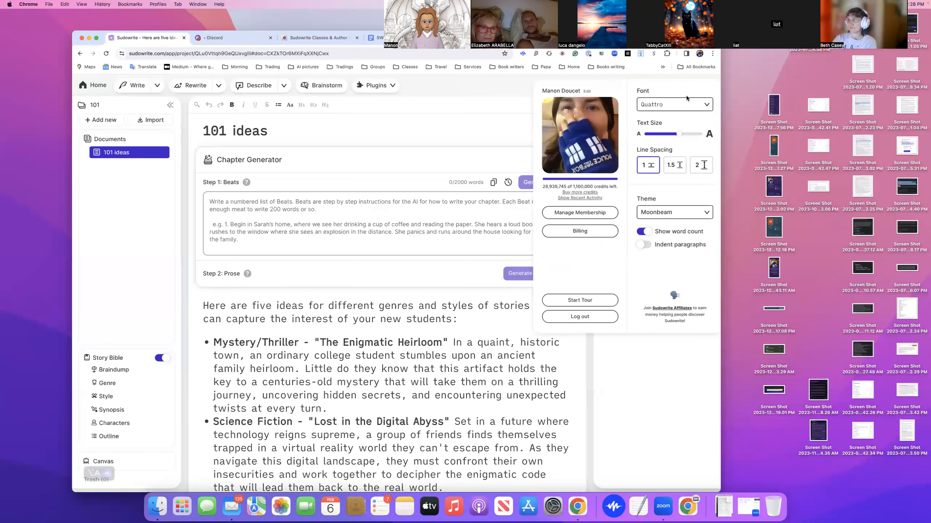
mouse_move(583, 194)
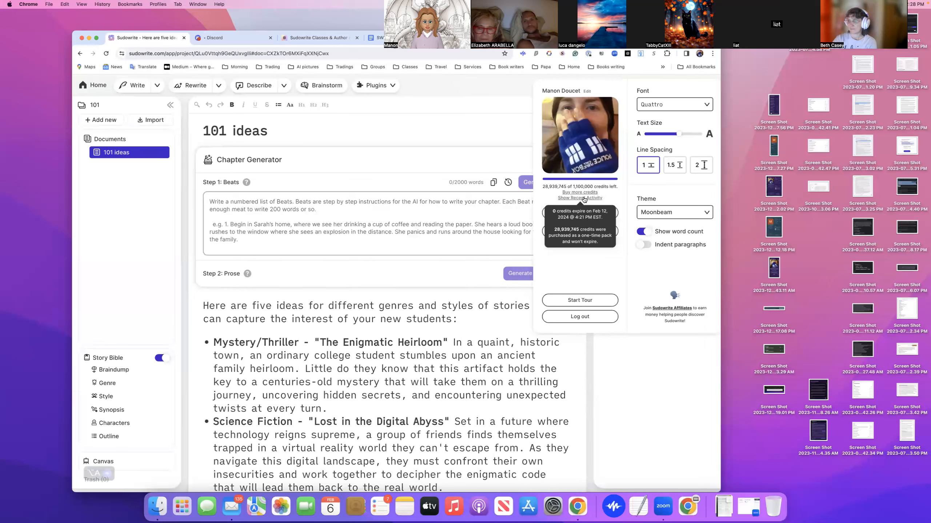
click(583, 199)
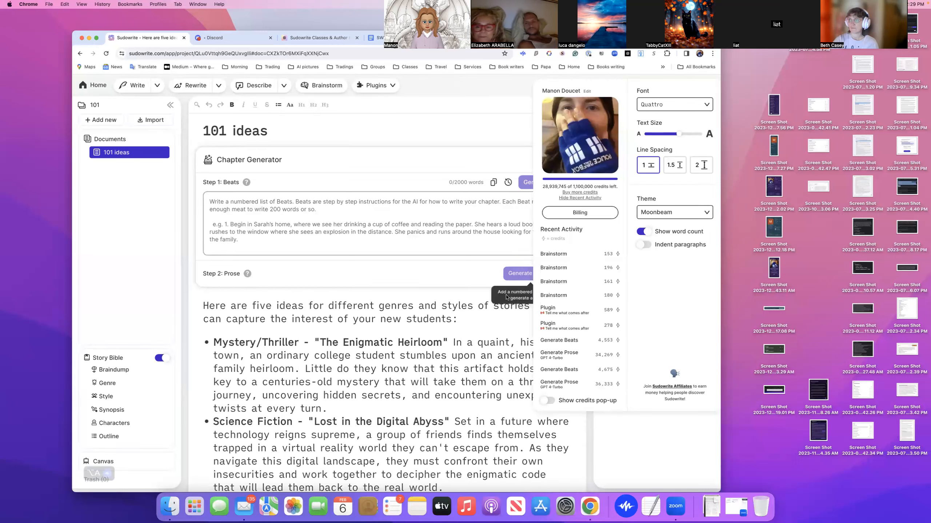
click(508, 87)
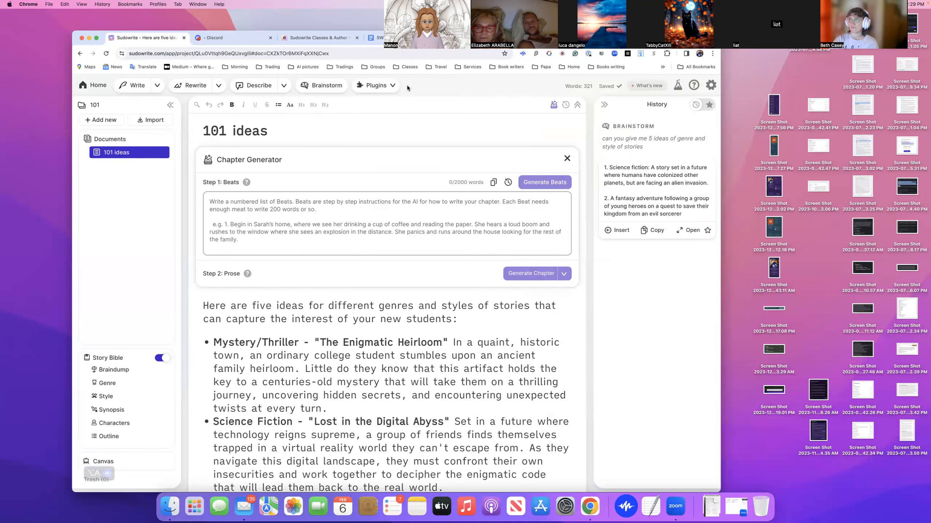
Step: Open the plugin directory, look through the popular plugins, and dismiss the Save time by listening pop-up
click(391, 86)
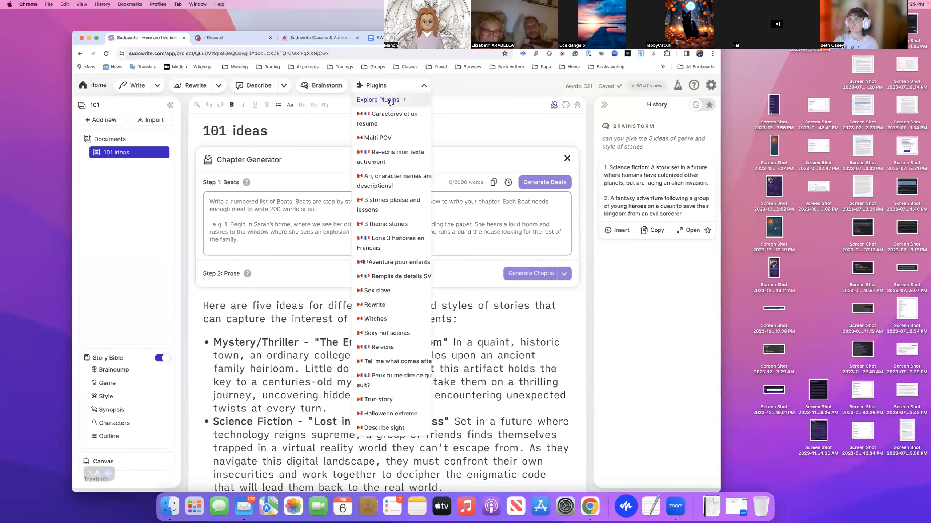
click(390, 100)
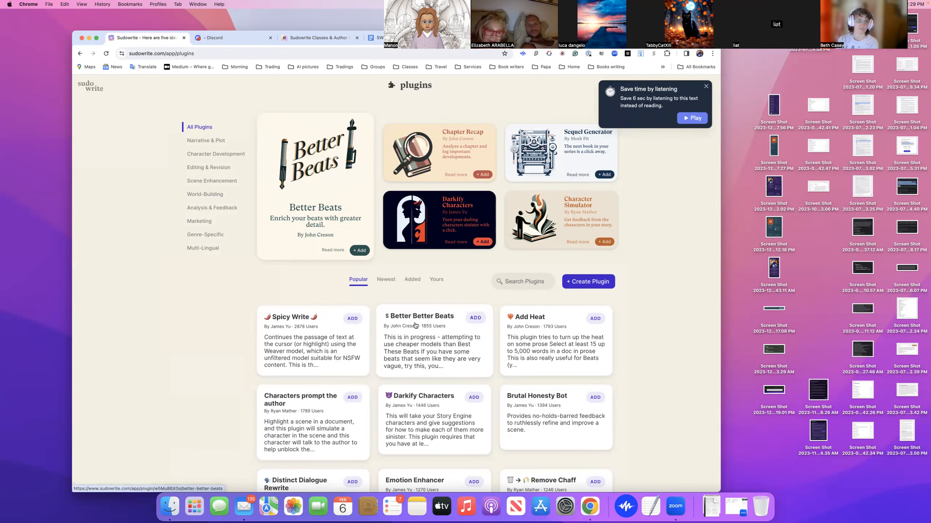
scroll(431, 375, down, 5)
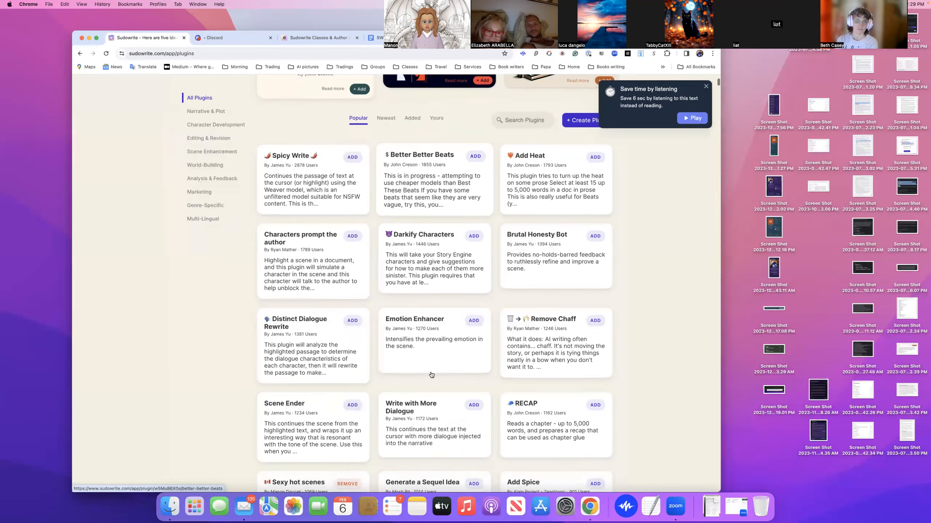
click(706, 86)
Step: Filter the plugin directory to the Multi-Lingual category and browse the plugins it offers
click(206, 220)
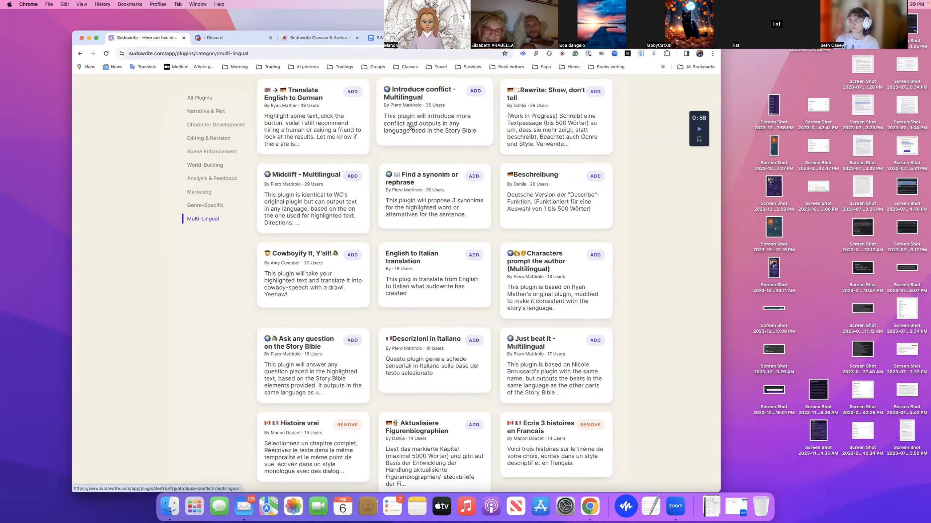
scroll(501, 238, down, 2)
scroll(505, 249, down, 15)
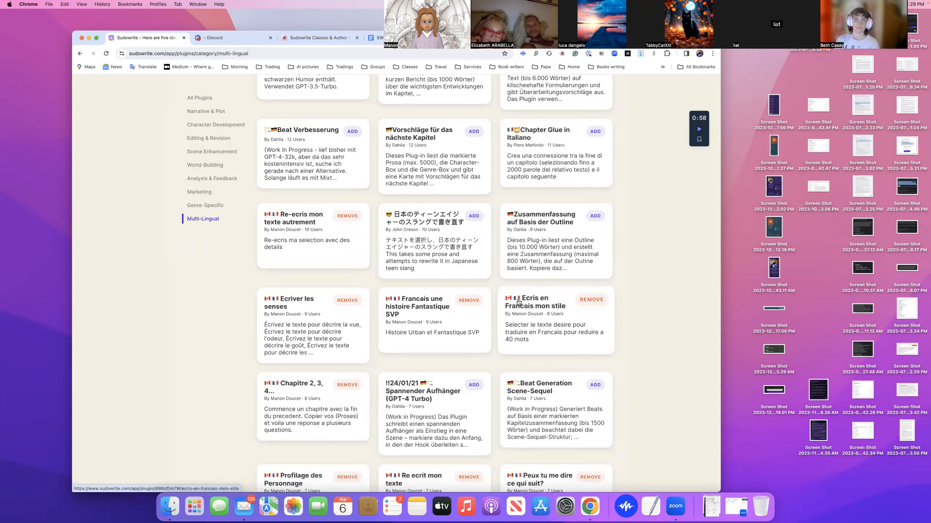
scroll(519, 302, down, 12)
scroll(518, 301, up, 20)
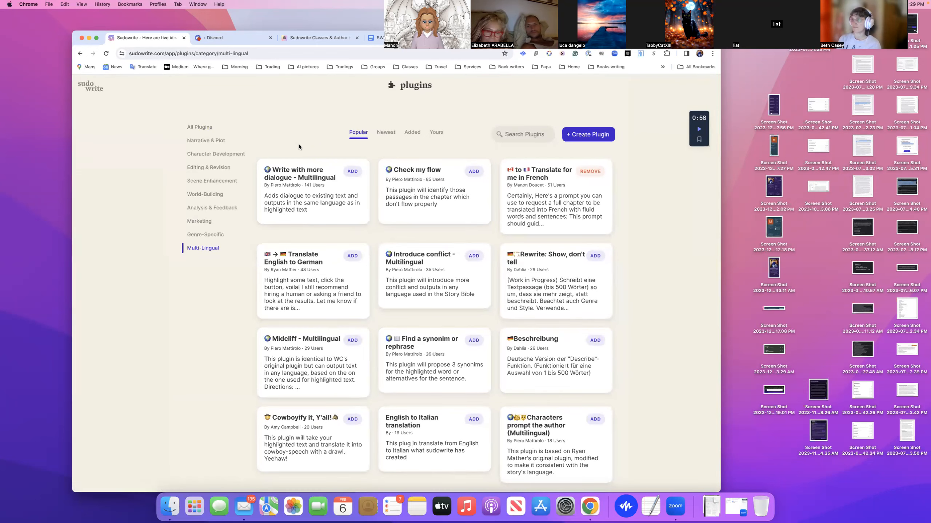
scroll(459, 226, down, 1)
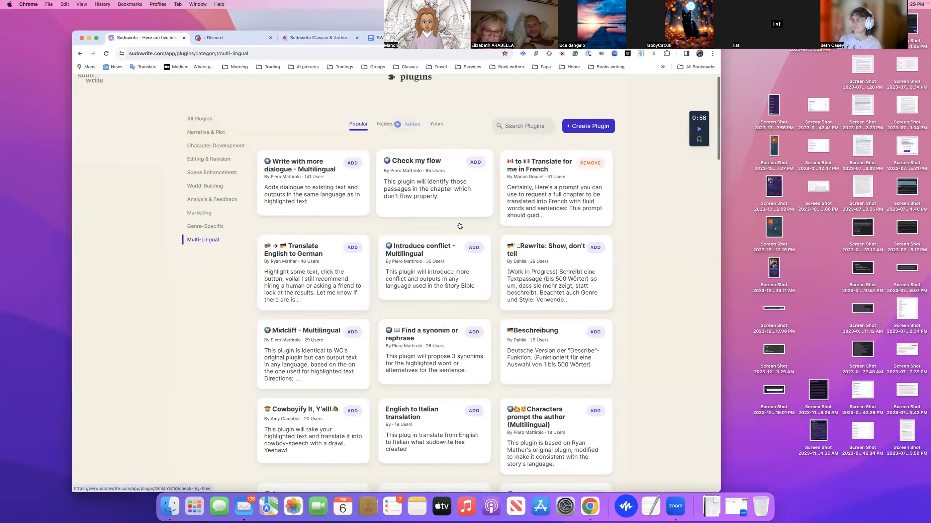
scroll(459, 226, down, 8)
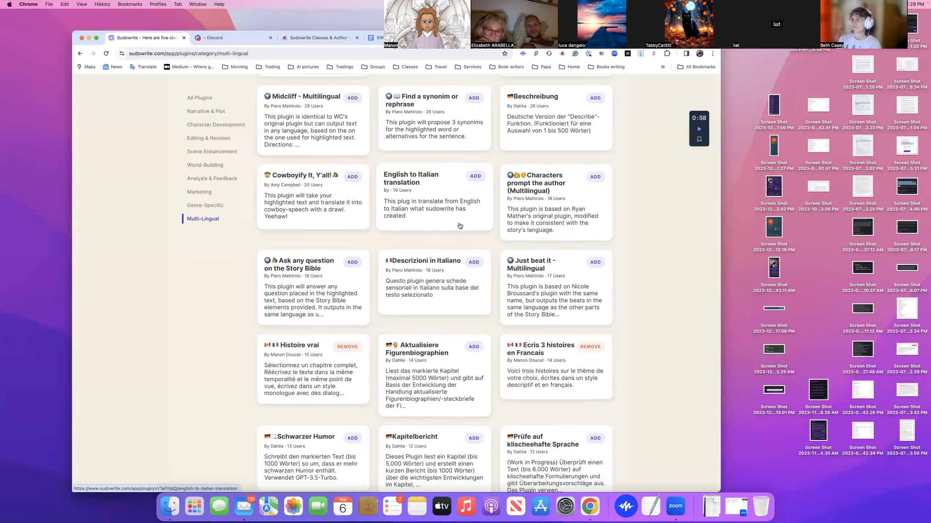
Step: Open the Translate for me in French plugin, read its description and instructions, and return to the projects overview
scroll(463, 219, up, 8)
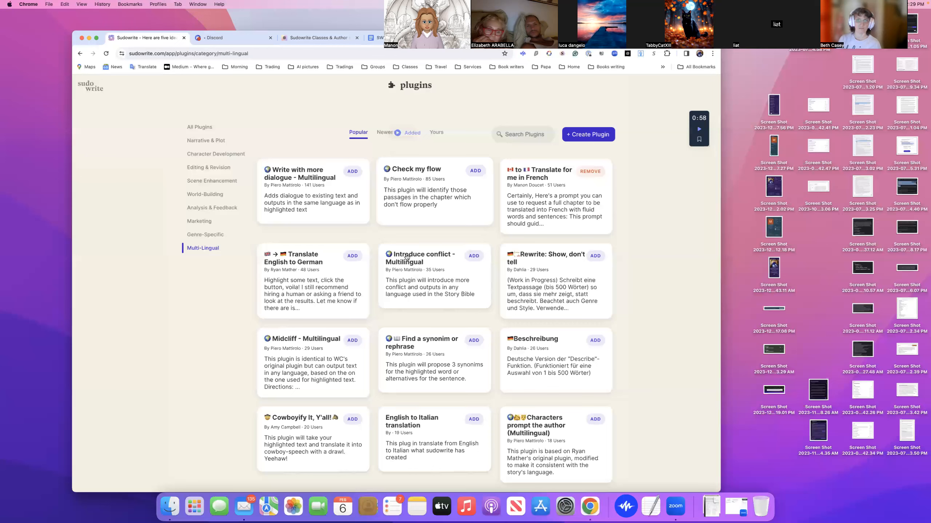
click(560, 207)
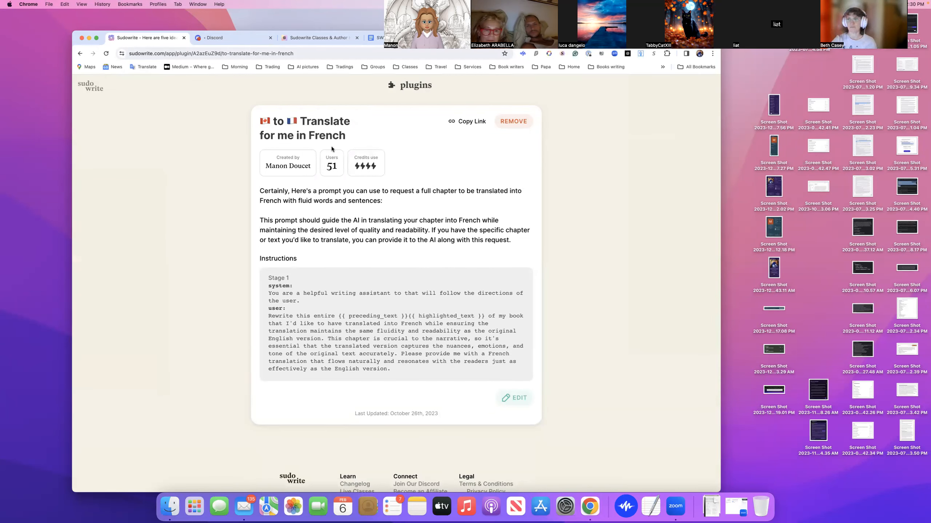
click(91, 92)
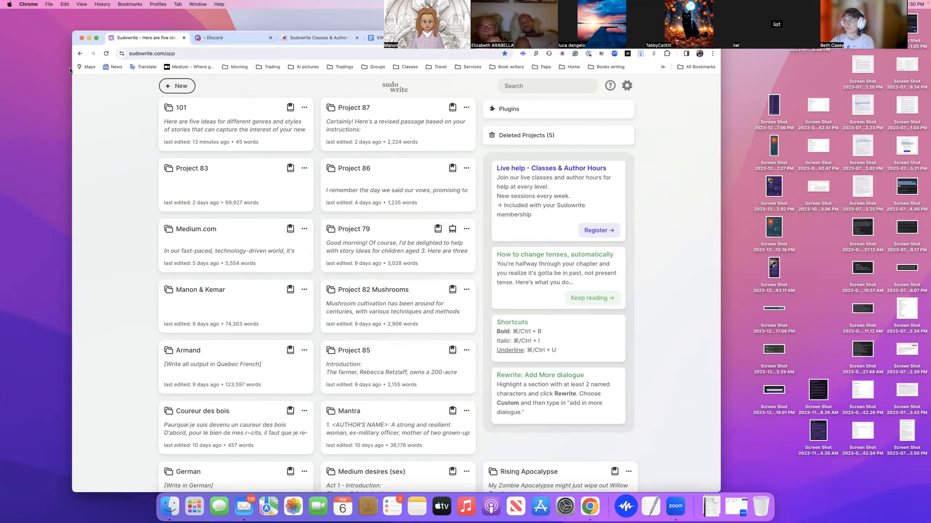
Step: Open project 101, add a new blank document, and close its Chapter Generator
click(237, 126)
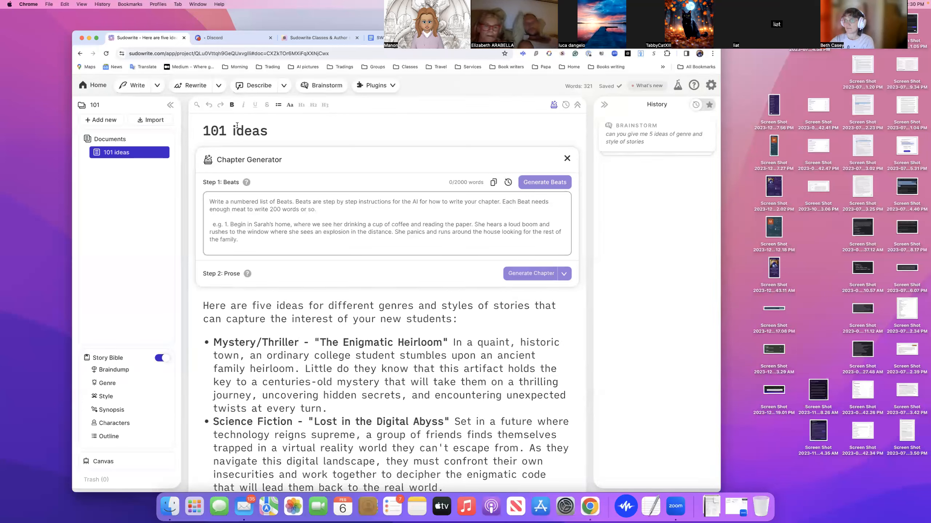
click(640, 138)
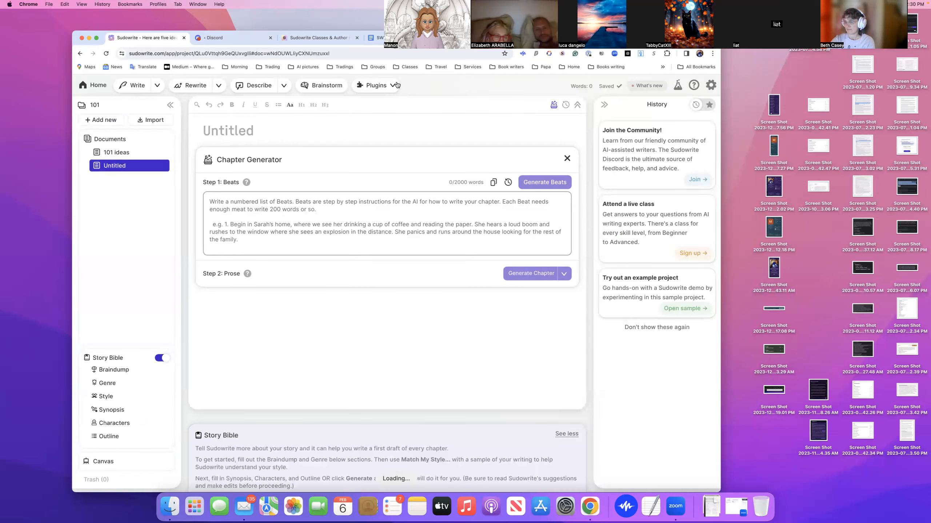
click(566, 158)
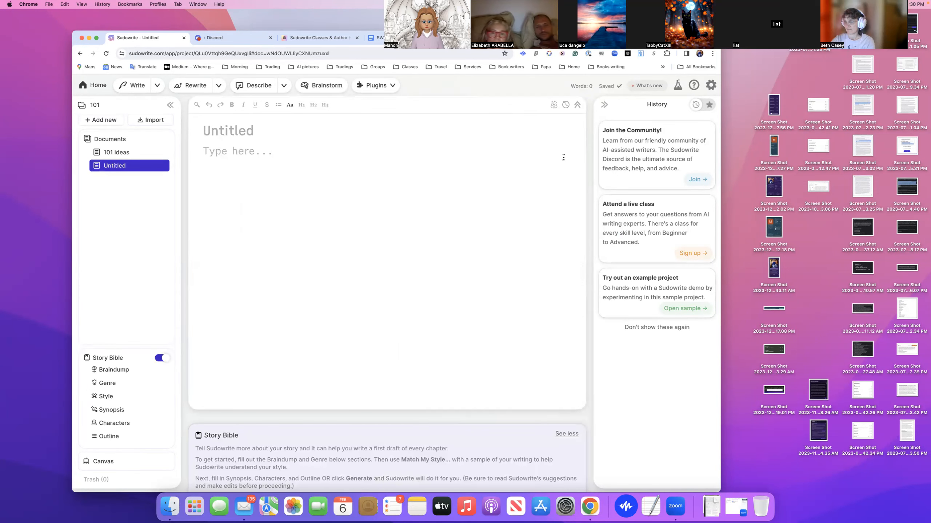
Step: Generate text with the First Draft plugin from the prompt "can you give me 5 ideas of genre and style of stories."
click(392, 87)
scroll(386, 162, down, 10)
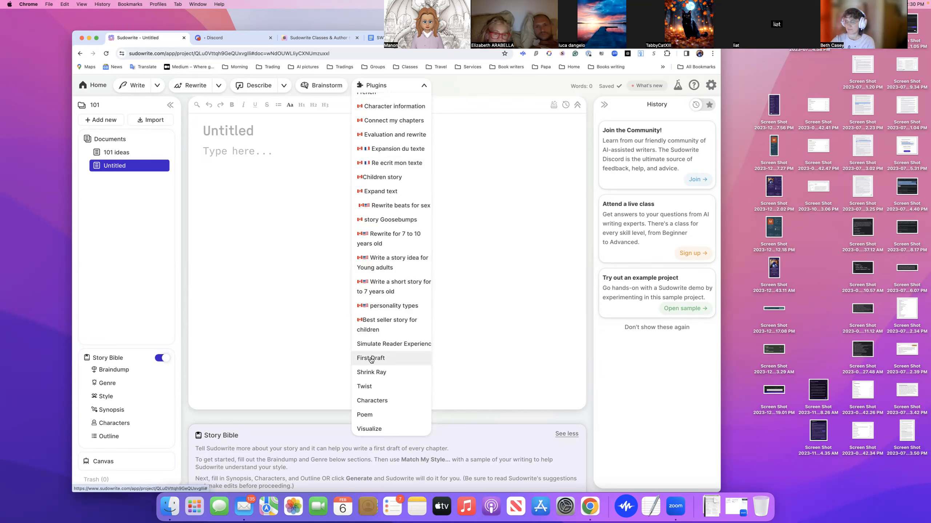
click(371, 358)
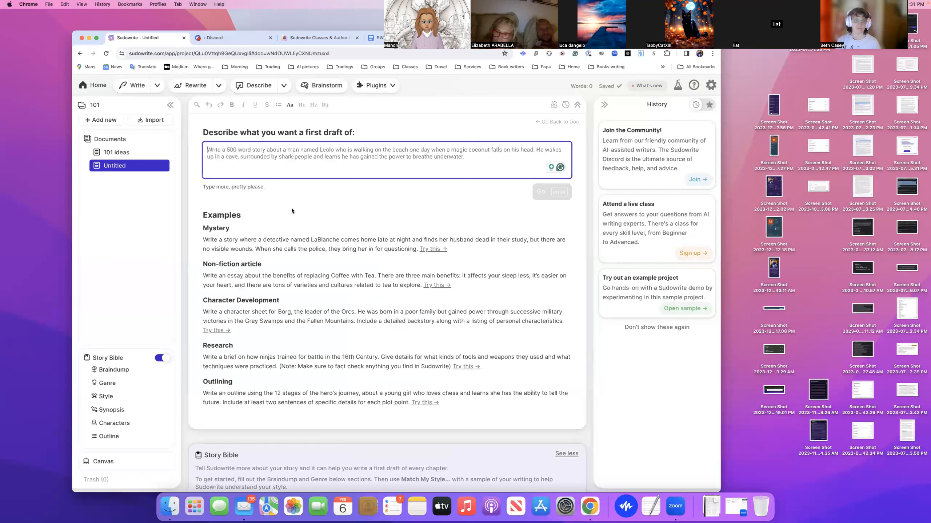
text(can you give me 5 ideas of genre and style of stories)
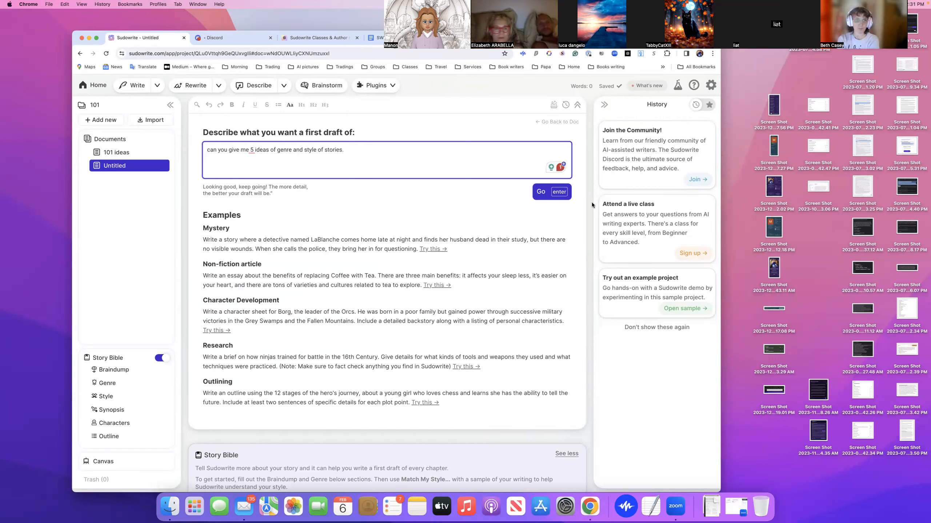
click(559, 194)
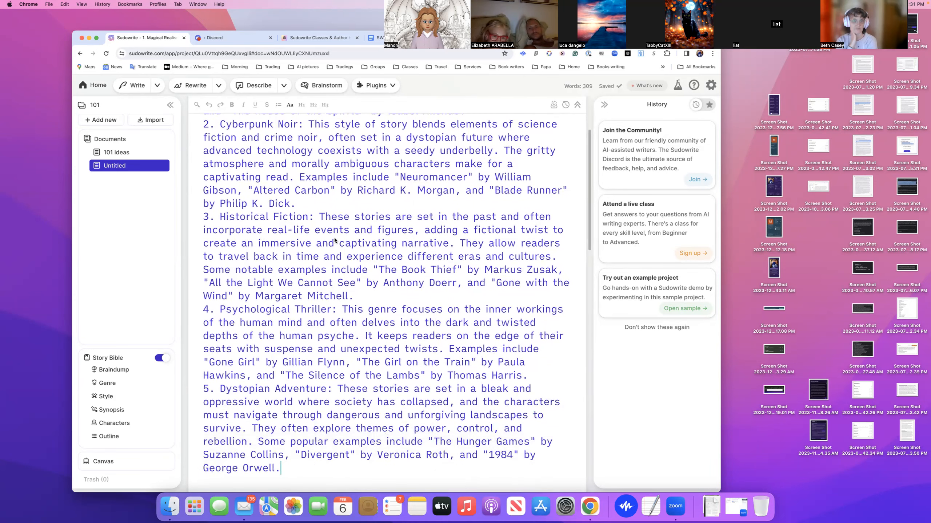
Step: Read through the five generated genre descriptions and look over the Story Bible sections below them
scroll(347, 229, down, 2)
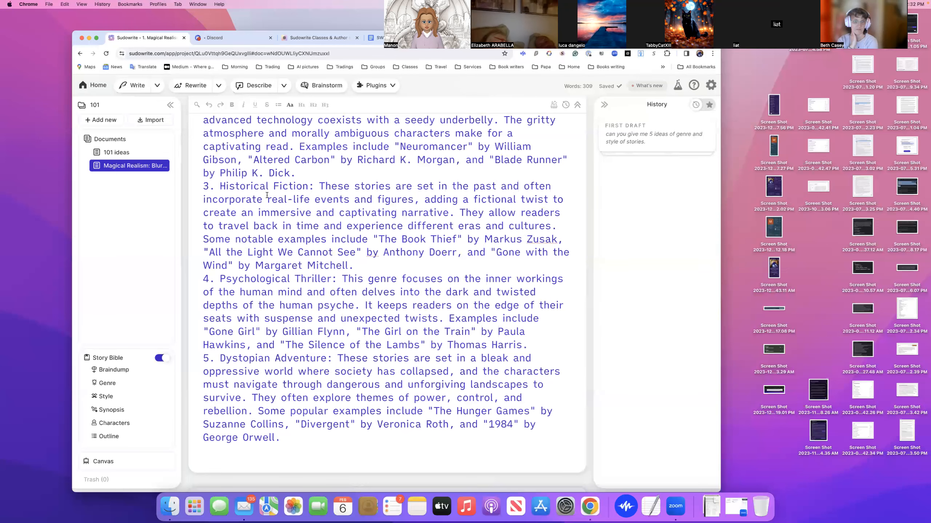
scroll(258, 217, up, 5)
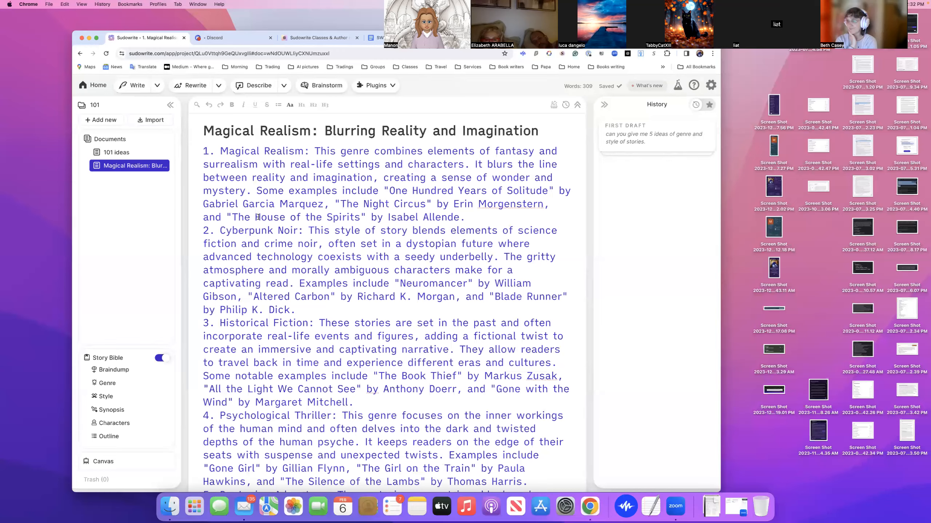
scroll(258, 217, down, 3)
scroll(258, 217, down, 10)
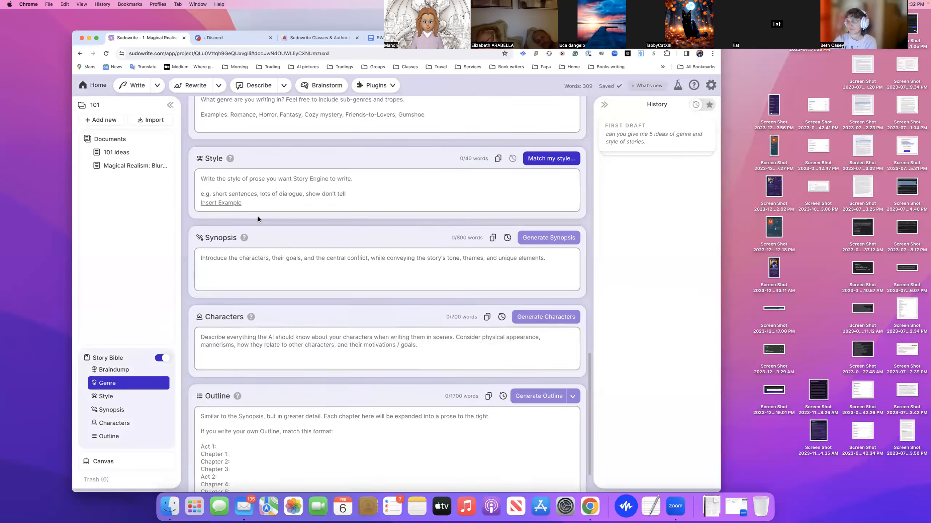
scroll(257, 217, up, 10)
scroll(259, 216, up, 3)
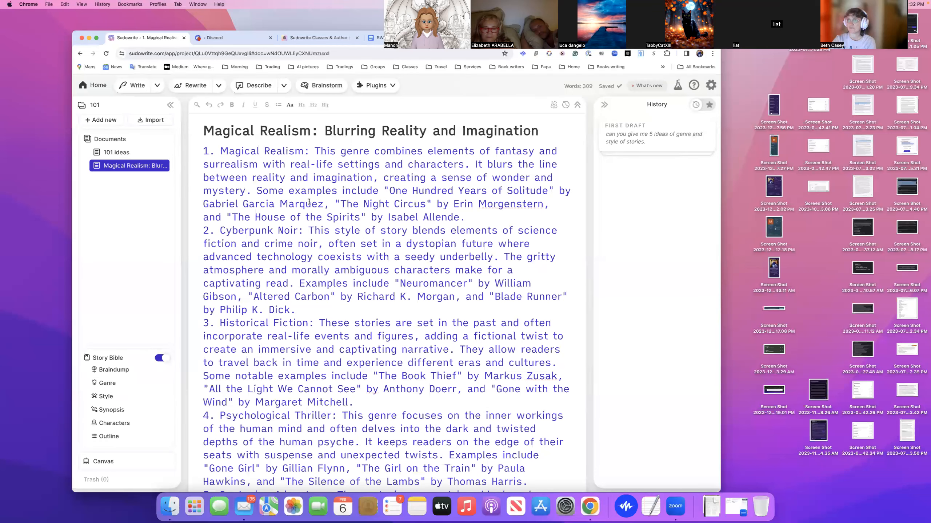
scroll(312, 311, down, 10)
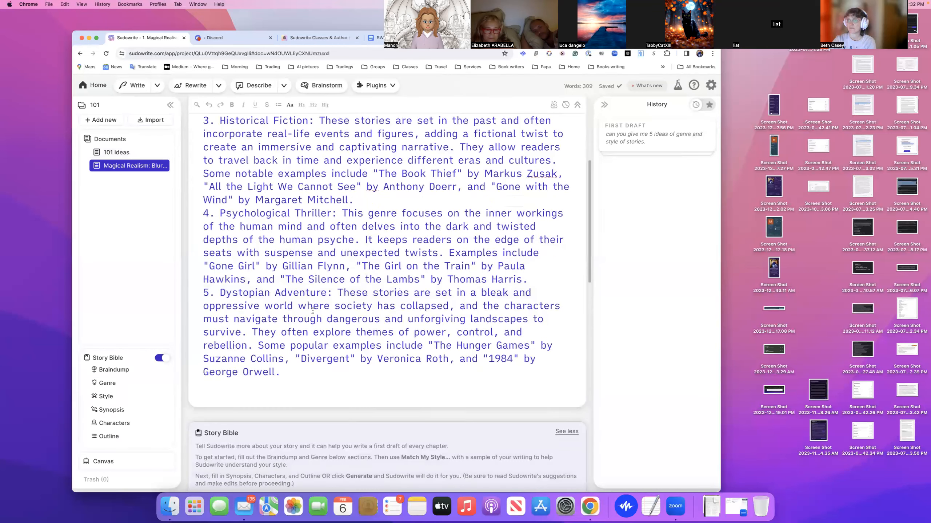
scroll(313, 311, up, 10)
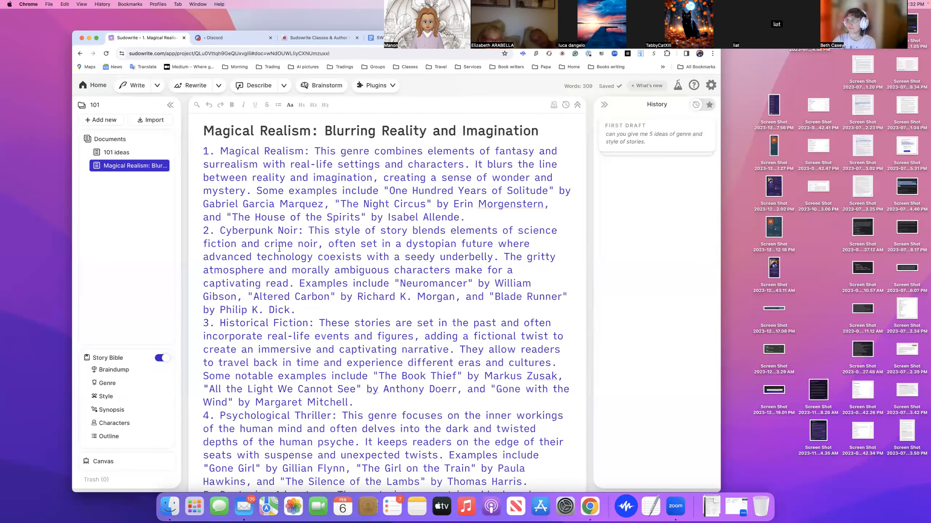
Step: Open the 101 ideas document and review its introduction and story ideas against the First Draft output
click(116, 152)
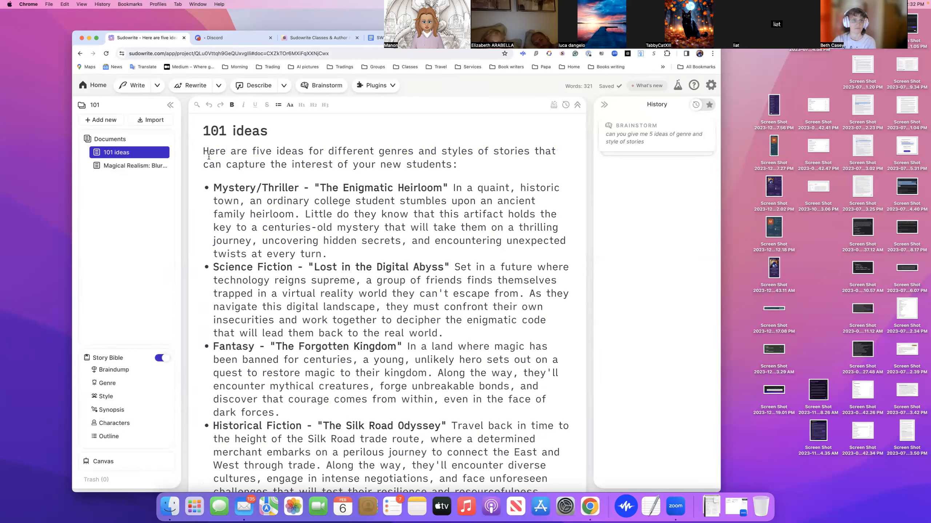
drag(204, 151, 454, 165)
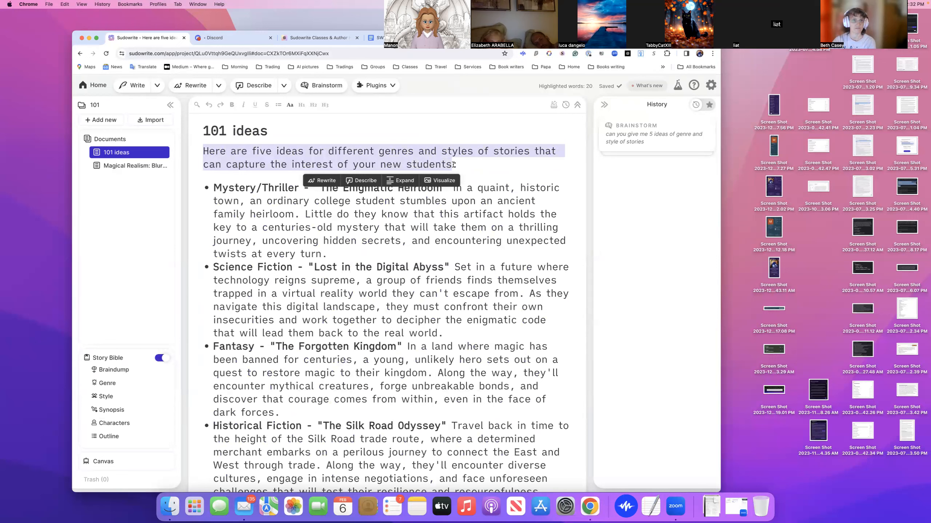
click(201, 150)
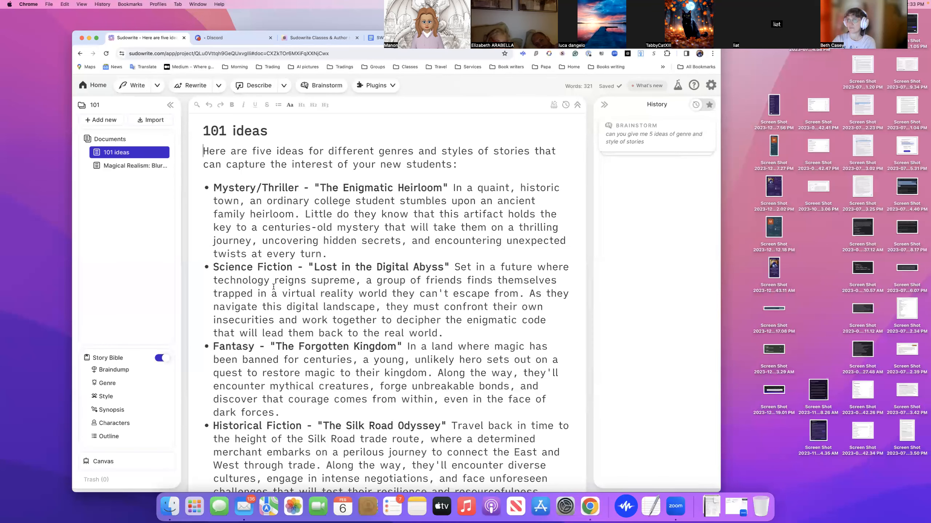
scroll(273, 287, down, 5)
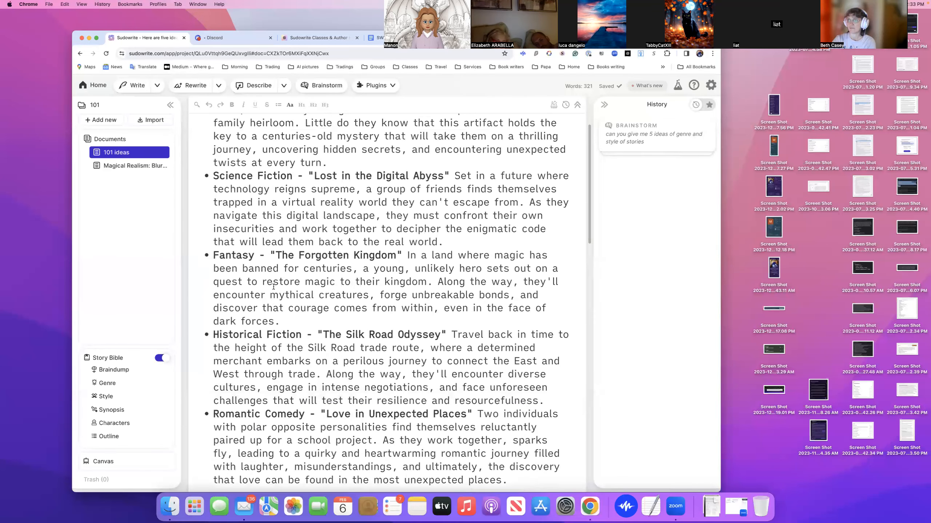
scroll(273, 289, up, 5)
scroll(274, 288, down, 5)
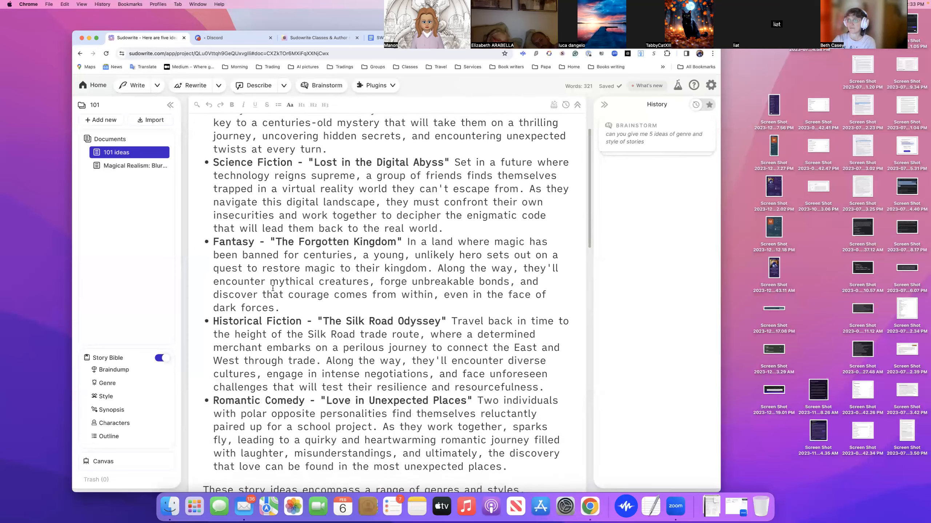
scroll(274, 289, up, 5)
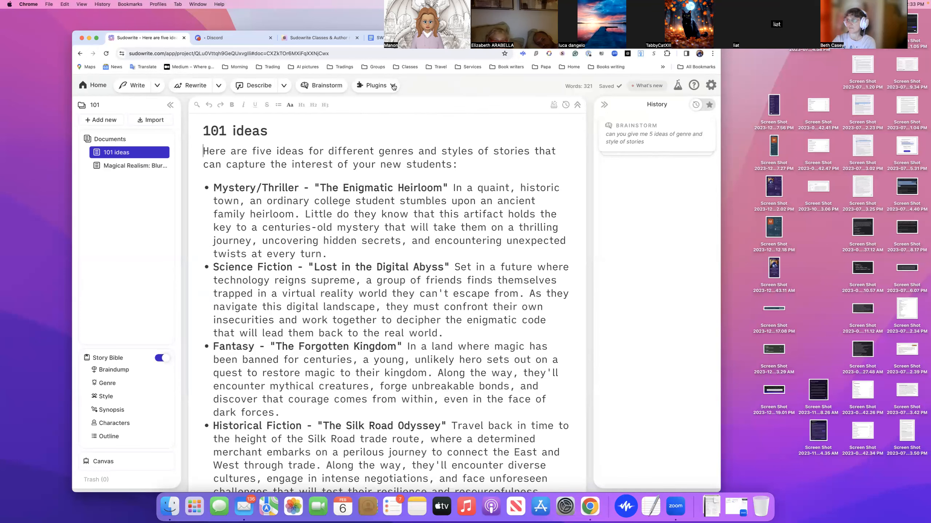
Step: Look through the installed plugins and add another blank document to project 101
click(393, 86)
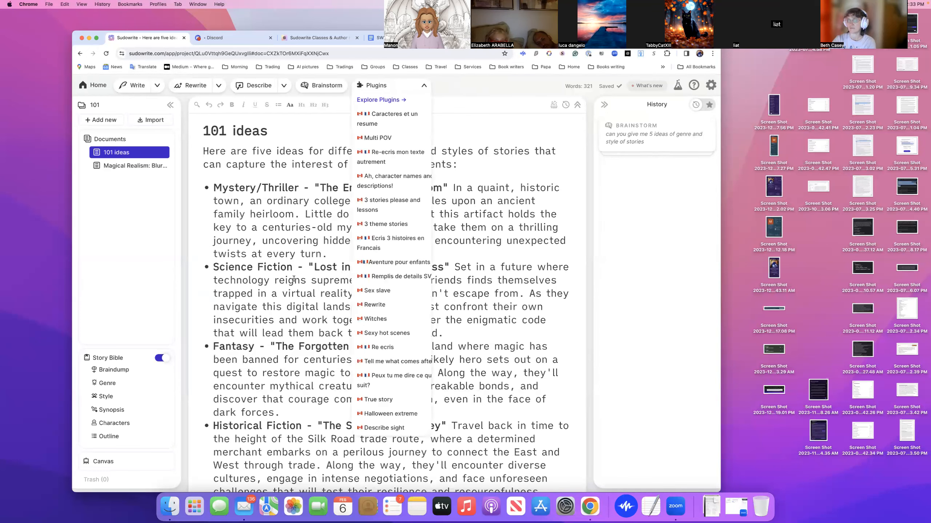
scroll(315, 276, down, 10)
click(182, 258)
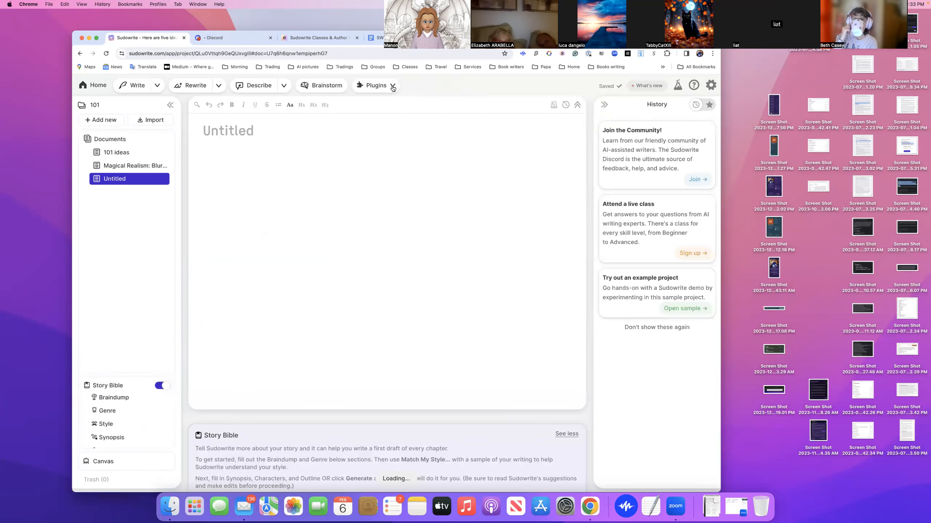
Step: Open the Poem plugin from the blank document, view its form and tips, and return to the document
click(392, 87)
scroll(365, 265, down, 5)
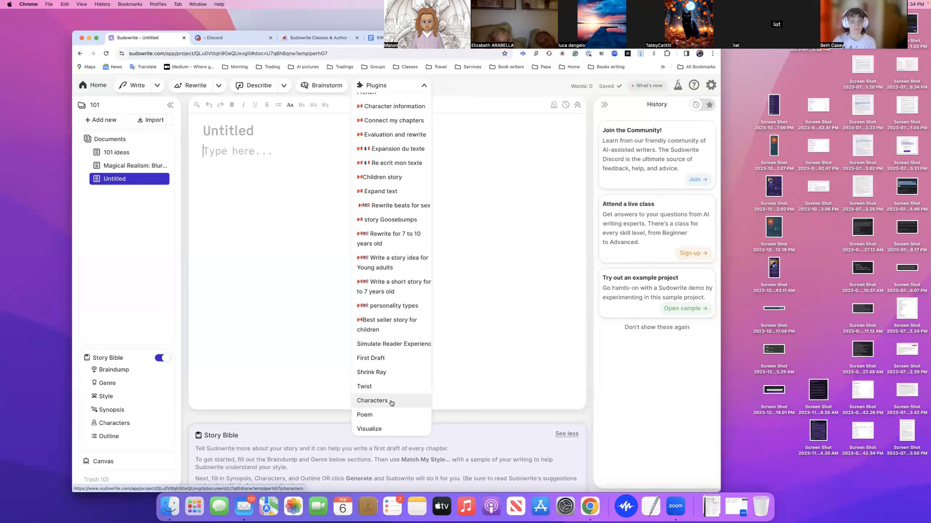
click(370, 416)
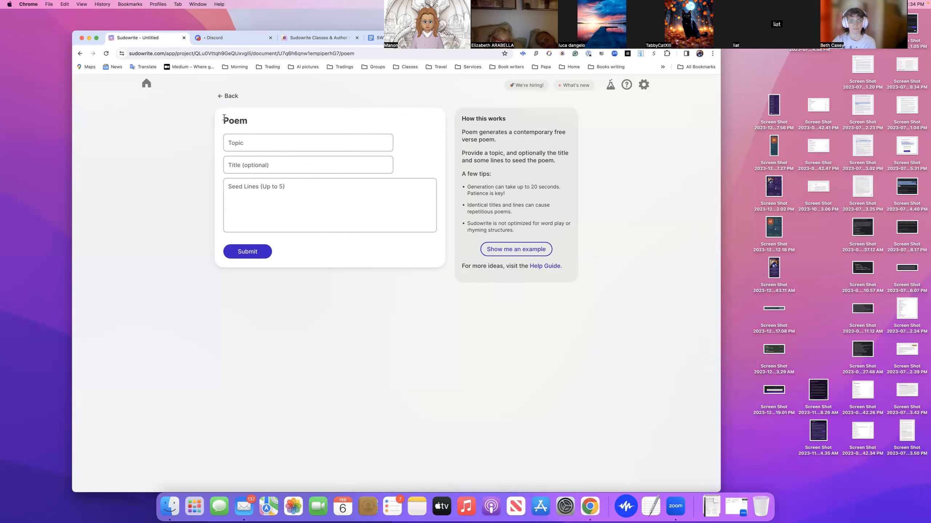
click(235, 96)
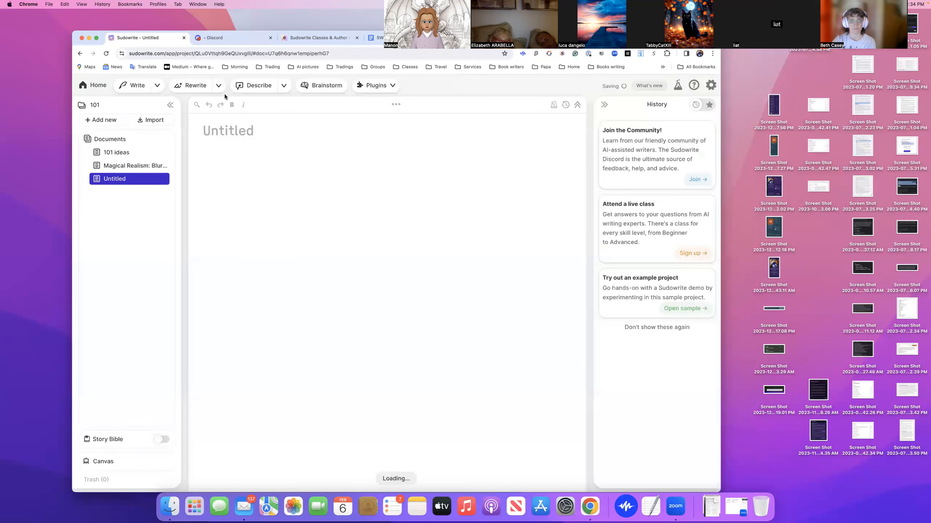
Step: Look through the plugin list down to Visualize, close it, and view the Story Bible introduction below the blank document
click(387, 89)
scroll(394, 344, down, 2)
scroll(394, 343, down, 10)
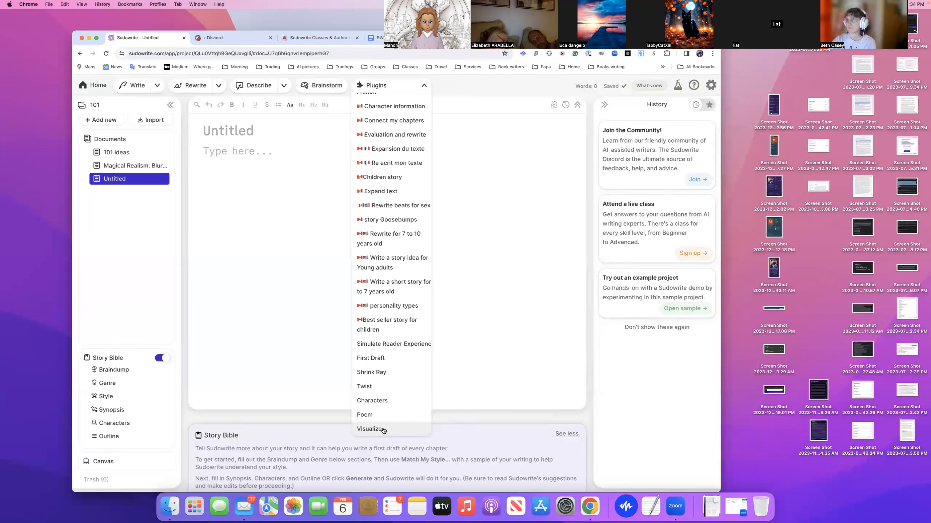
click(284, 326)
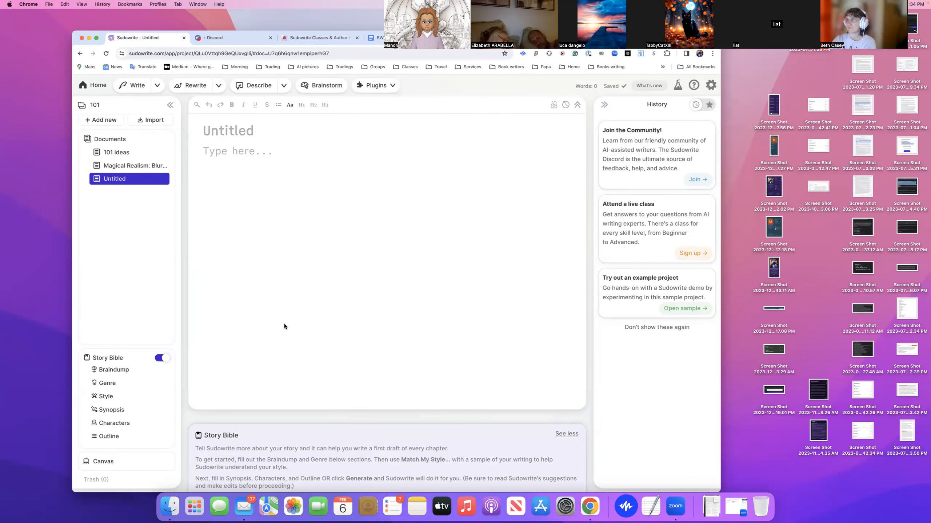
scroll(287, 321, down, 6)
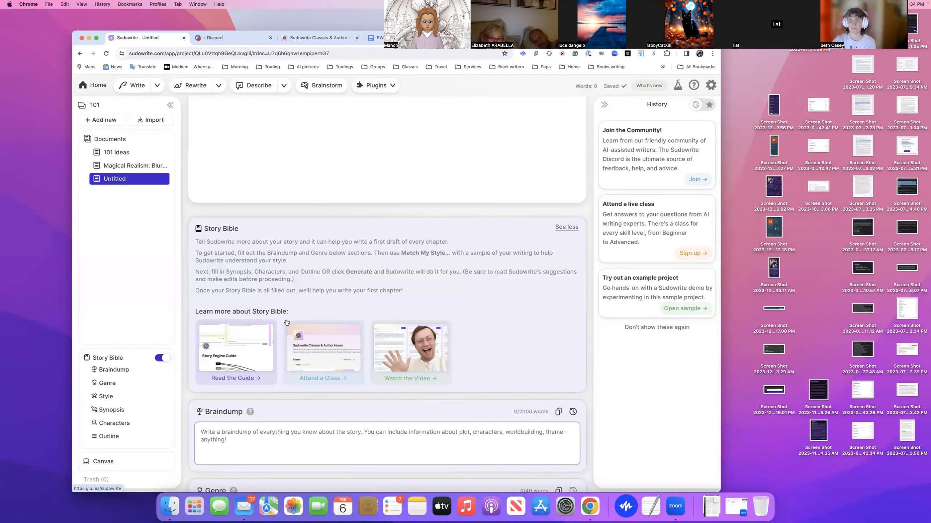
scroll(286, 323, up, 10)
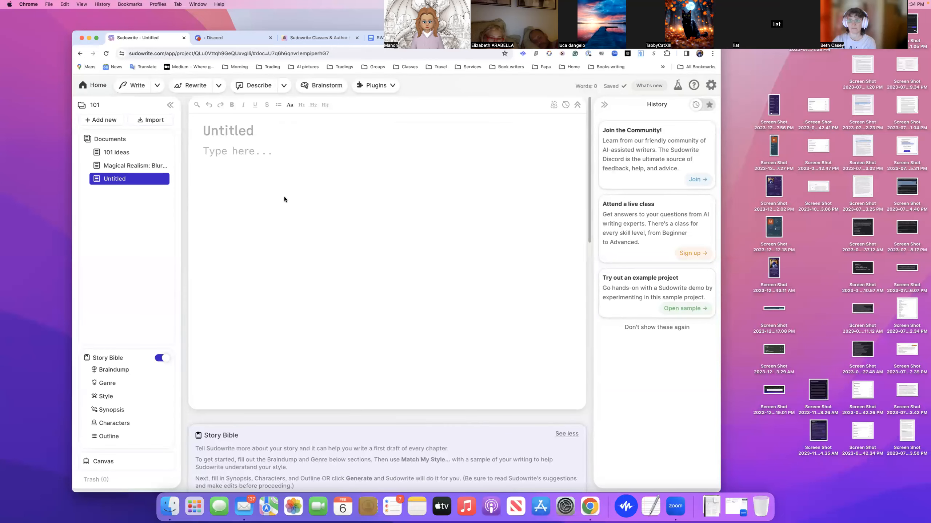
Step: Review the 101 ideas and Magical Realism documents, and go to the Story Bible's empty Braindump field
click(124, 154)
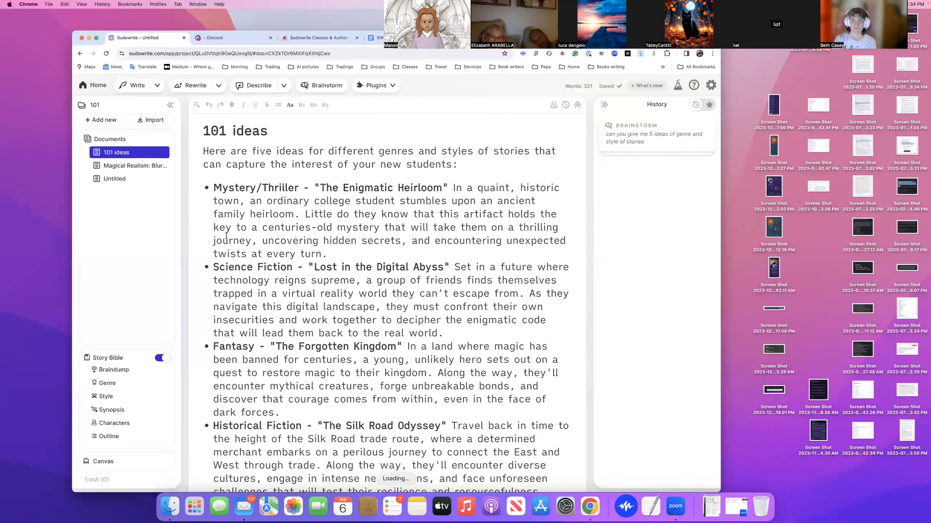
click(127, 167)
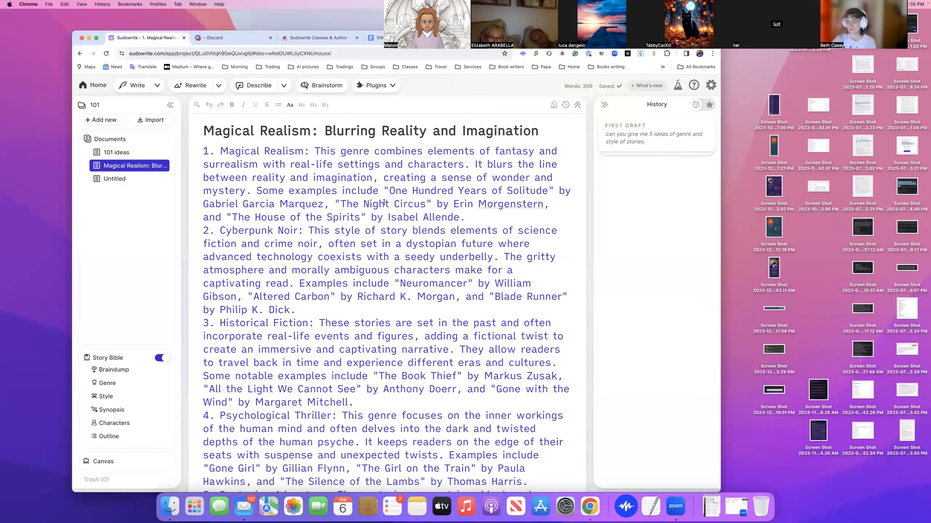
click(124, 371)
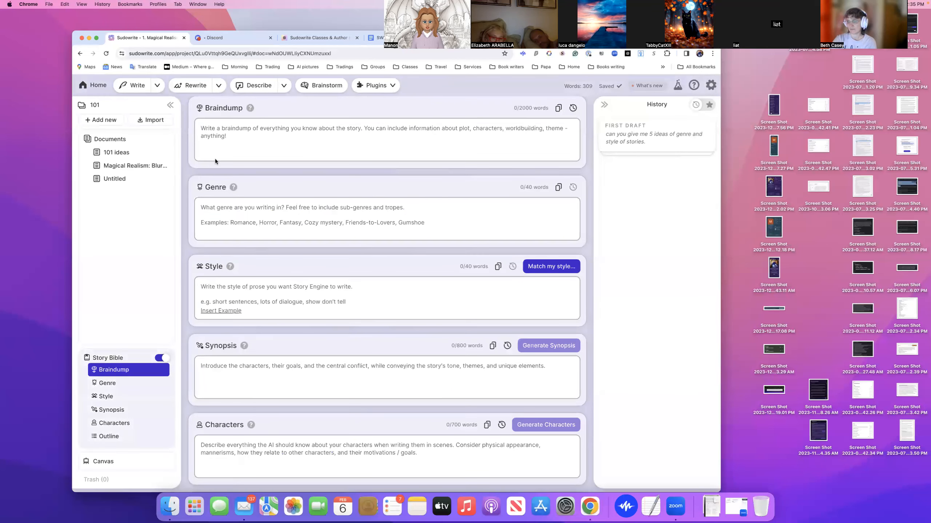
click(217, 129)
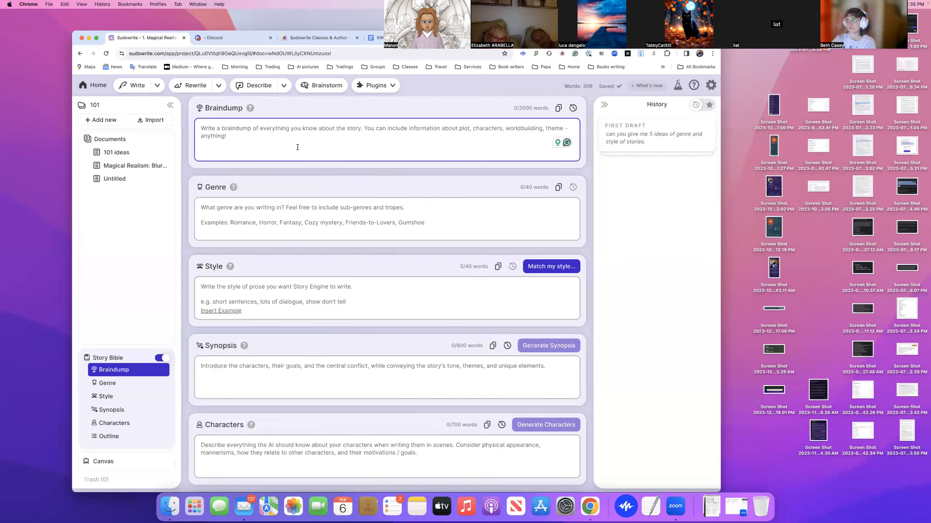
Step: Open the project's canvas and delete all of its sample content, including the character cards and the entire outline
click(105, 463)
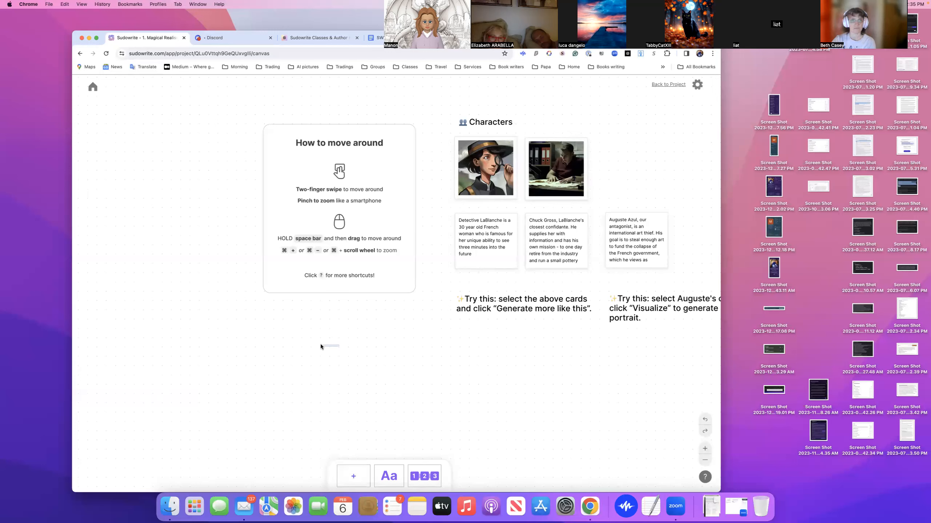
click(704, 461)
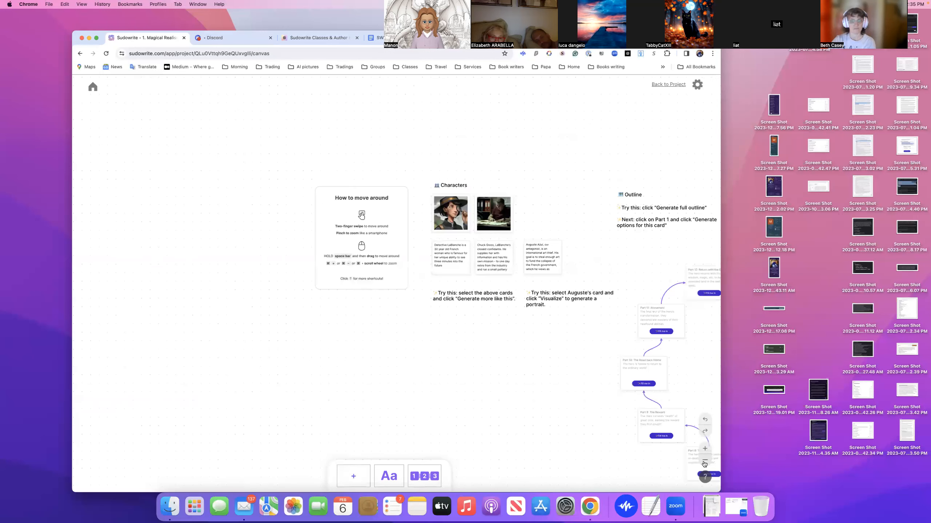
click(704, 461)
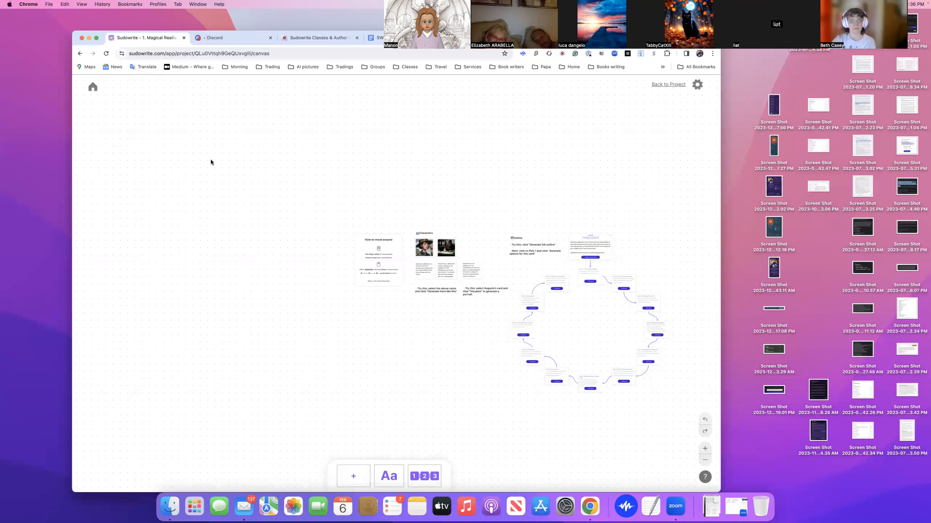
drag(365, 241, 619, 143)
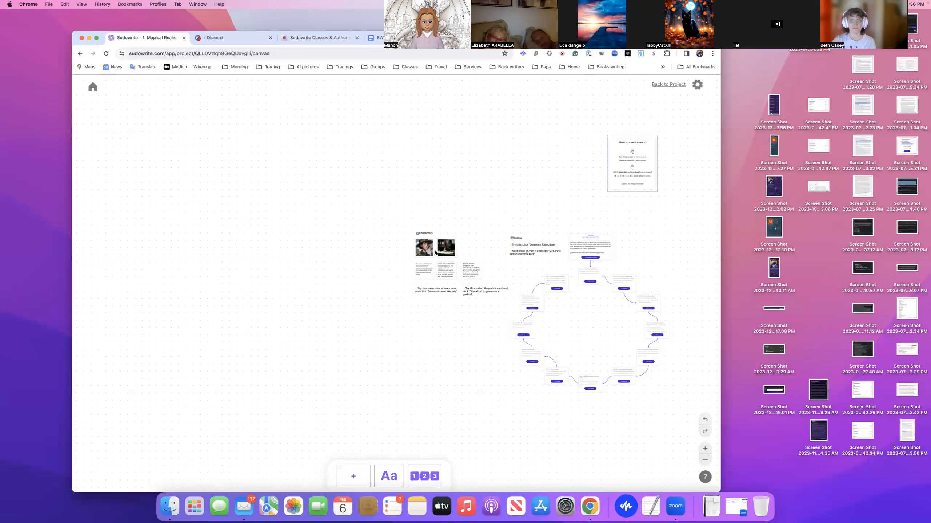
drag(437, 118, 663, 453)
key(BackSpace)
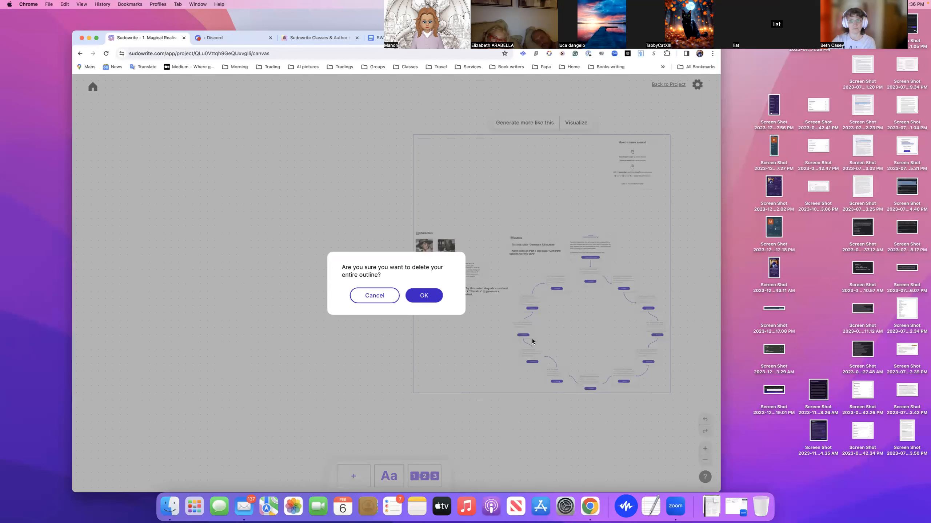
click(422, 297)
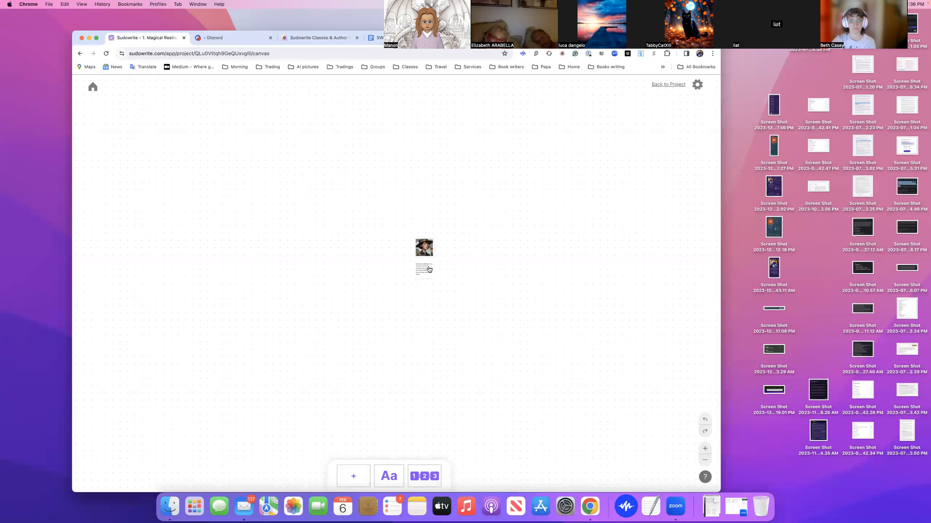
drag(405, 230, 445, 295)
key(BackSpace)
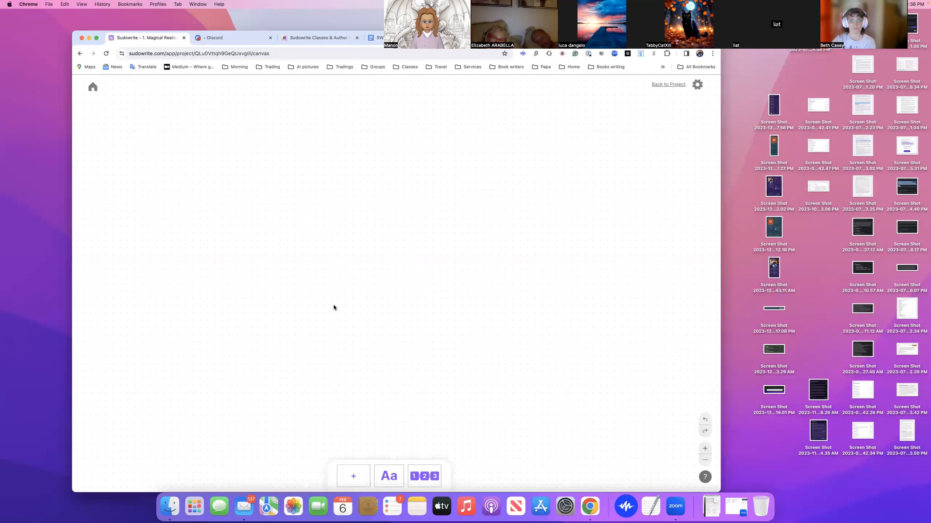
Step: Add a blank text card to the empty canvas and bring it up to a readable size
click(357, 479)
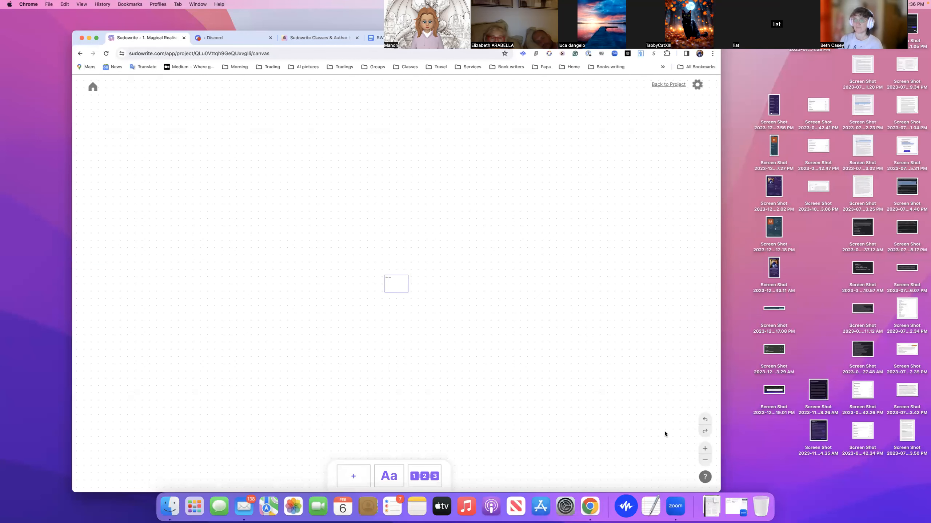
click(704, 450)
click(704, 449)
click(703, 450)
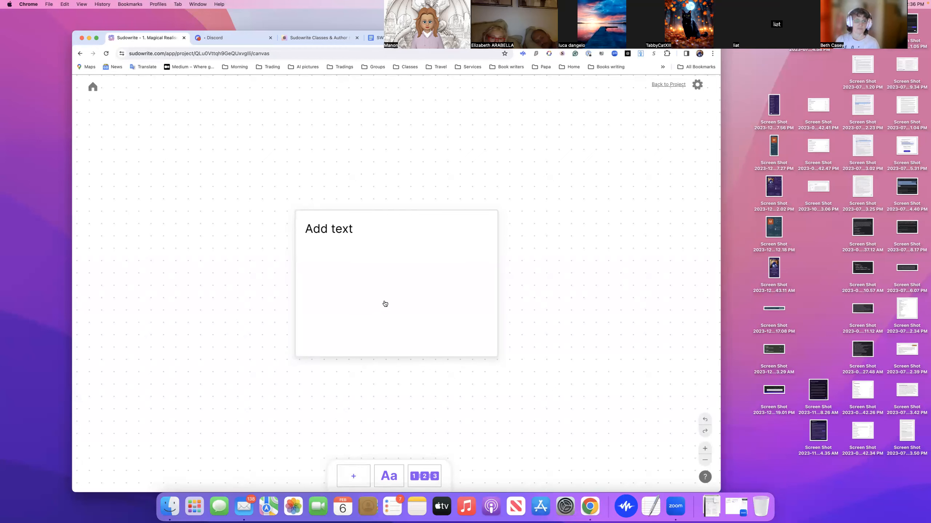
scroll(385, 304, down, 3)
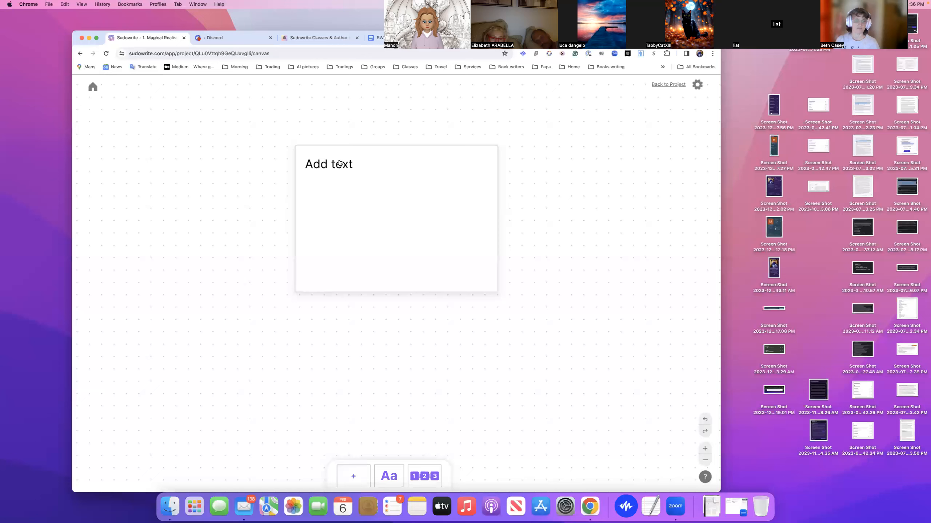
scroll(347, 169, up, 1)
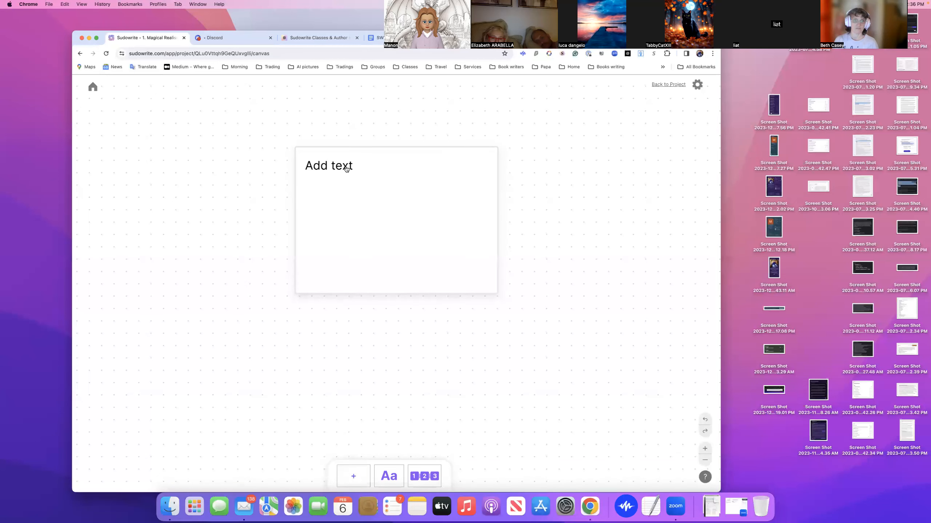
scroll(348, 168, up, 1)
Step: Fill the new card with the lines "Tittle", "characters" and "style"
click(319, 192)
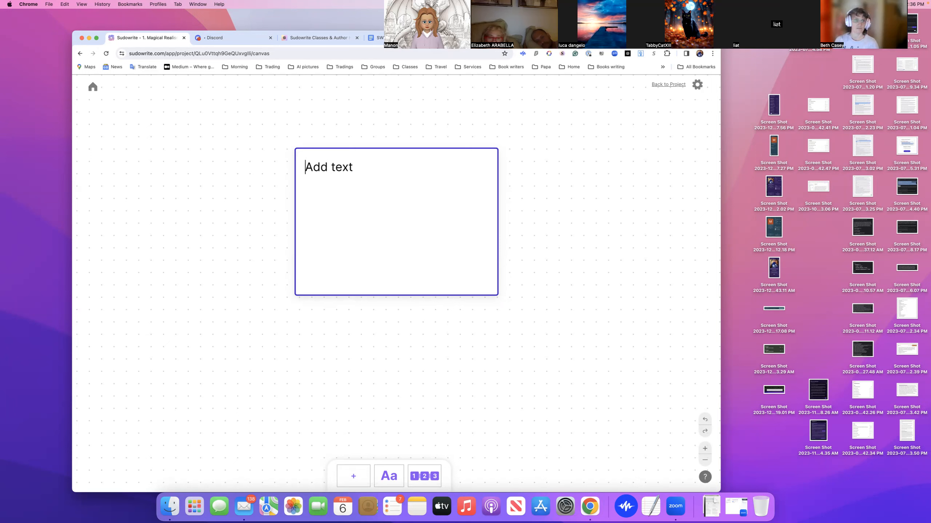
text(Tittle )
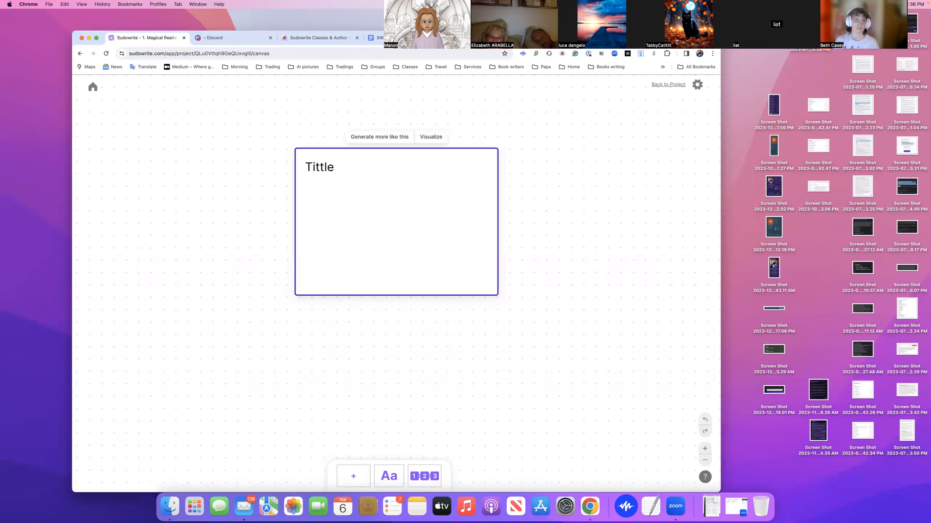
text(characters)
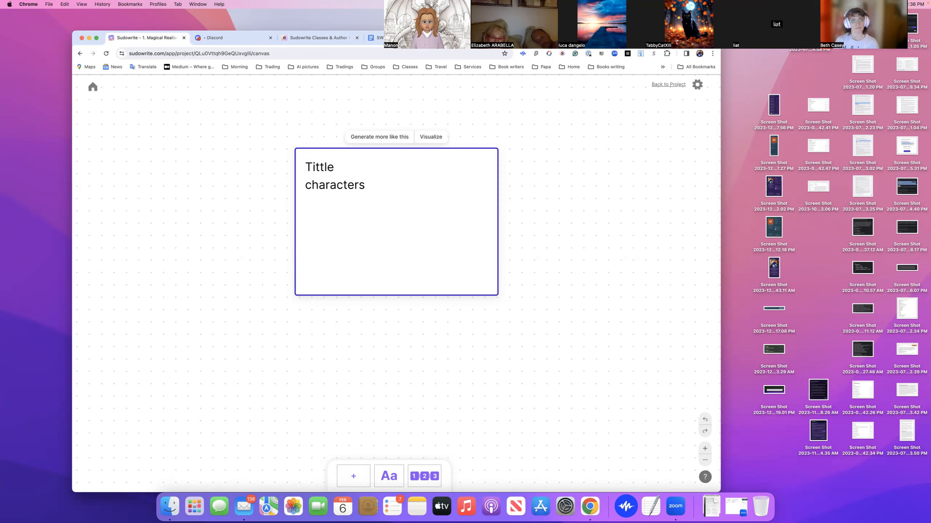
scroll(304, 171, left, 1)
key(Return)
text(style)
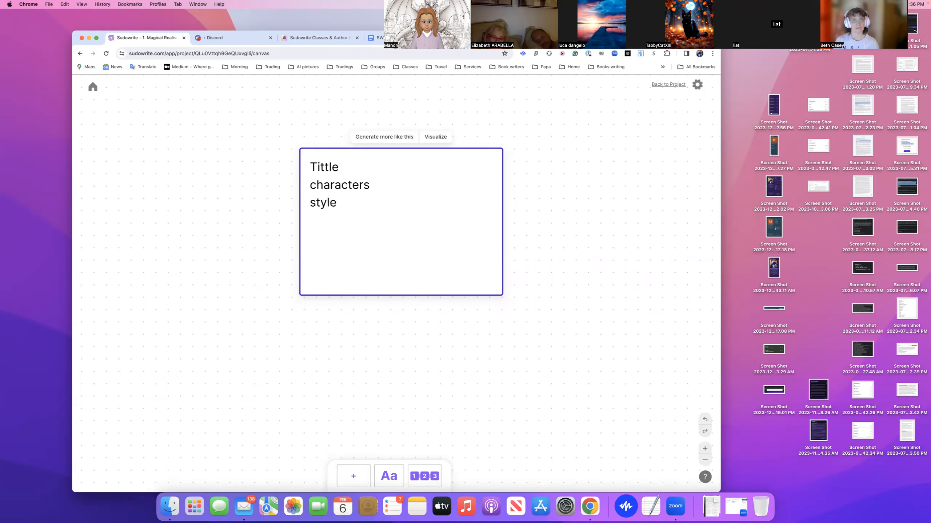
Step: Add an outline to the canvas just below the text card and bring its concept box into view
scroll(426, 249, down, 1)
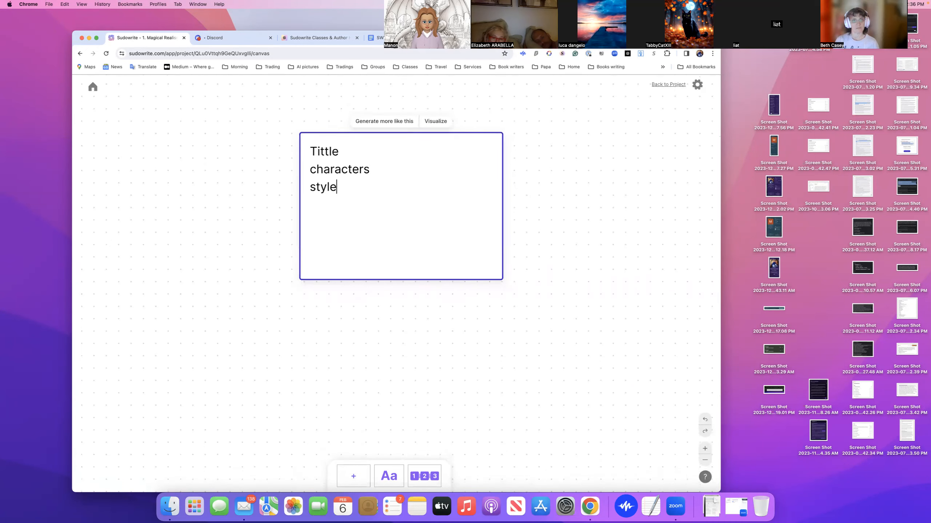
scroll(429, 312, down, 4)
scroll(430, 312, down, 7)
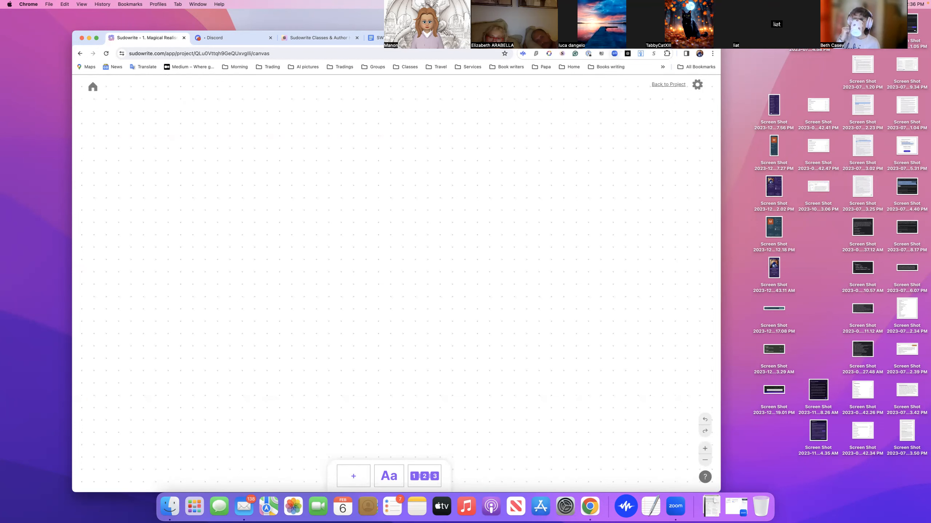
click(425, 473)
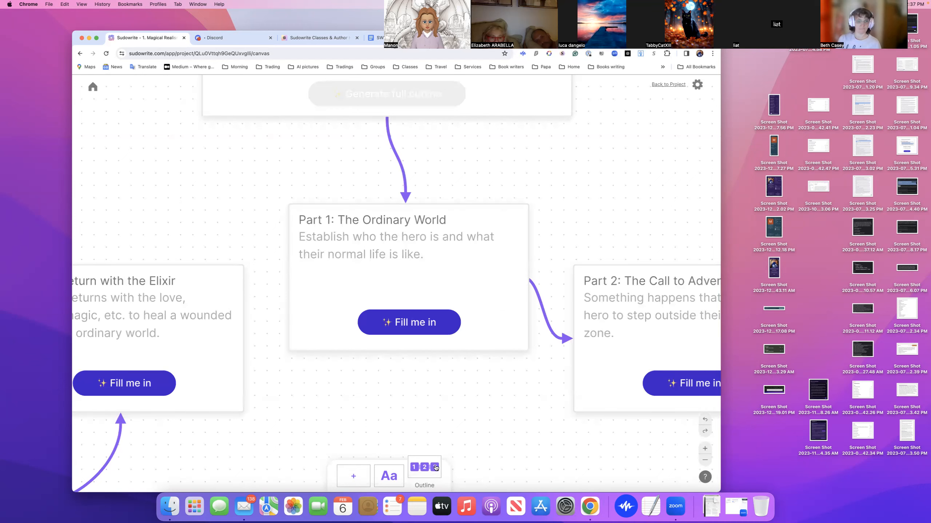
scroll(428, 415, up, 5)
scroll(428, 415, up, 2)
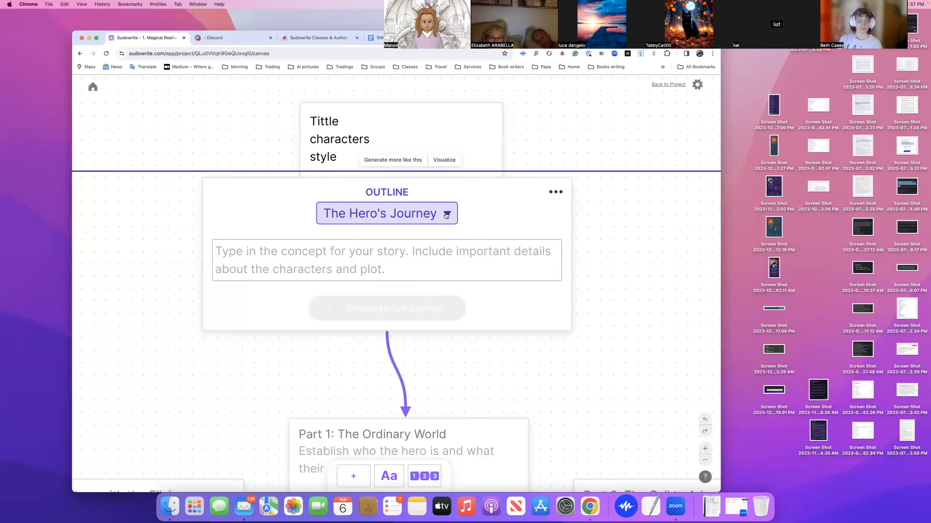
Step: Compare the Hollywood Beats, Story Circle and Romance Outline story structures, and choose The Hero's Journey for the outline
click(446, 215)
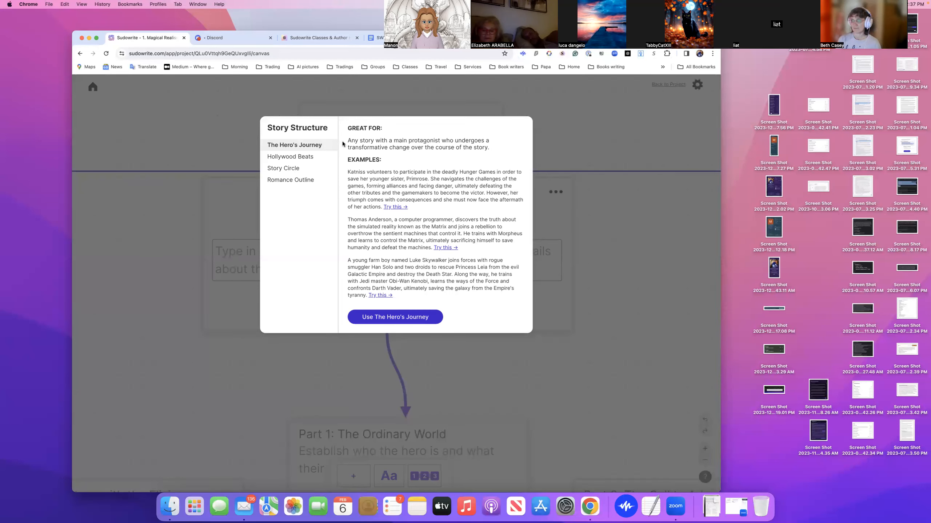
click(303, 158)
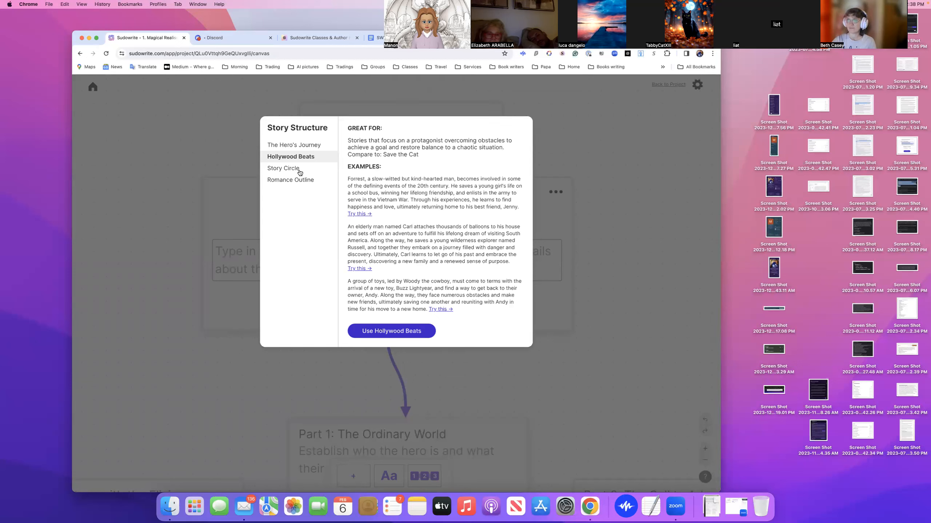
click(289, 171)
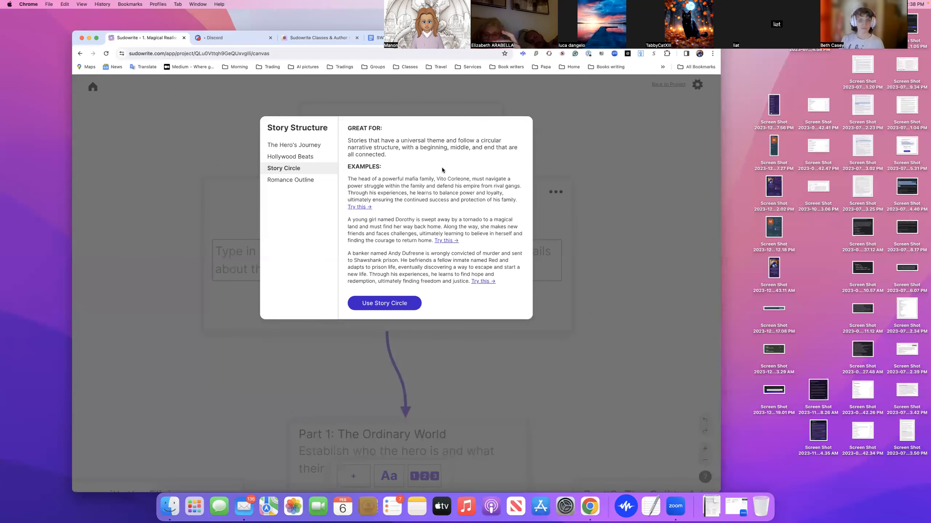
click(300, 180)
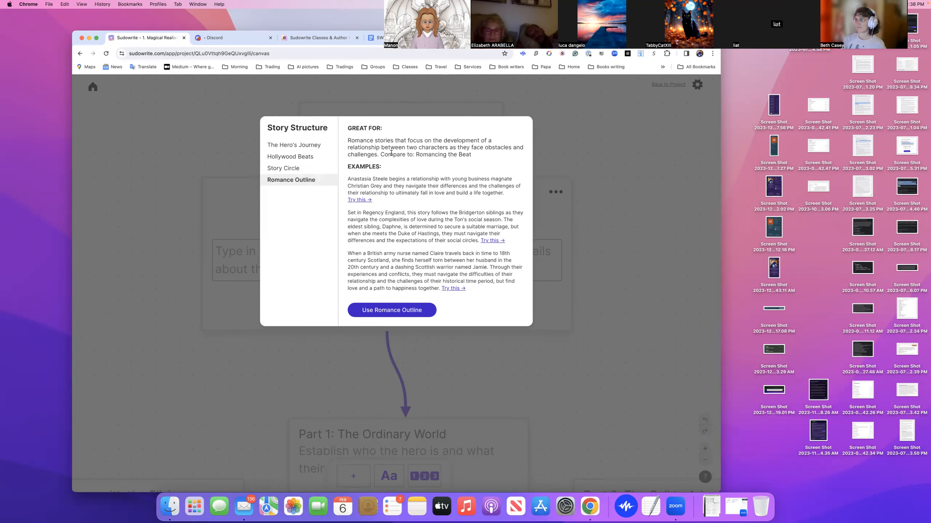
click(309, 146)
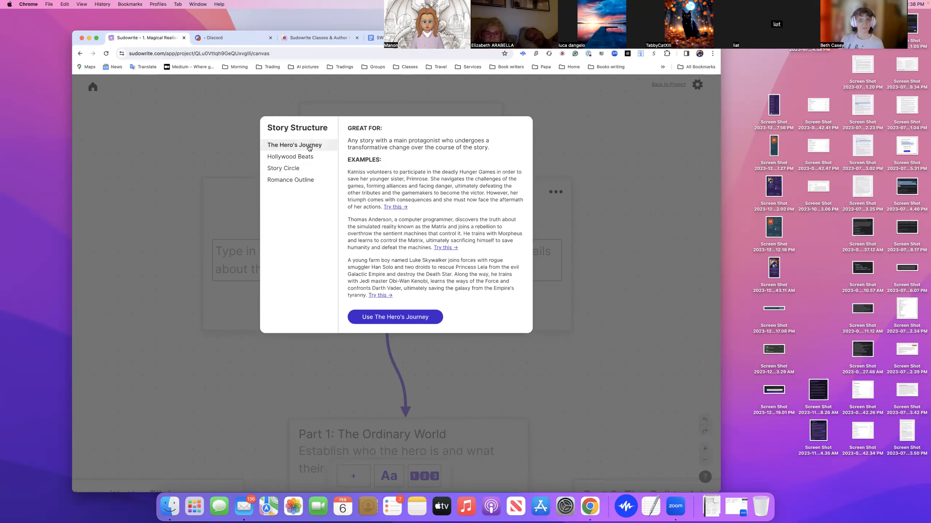
click(403, 318)
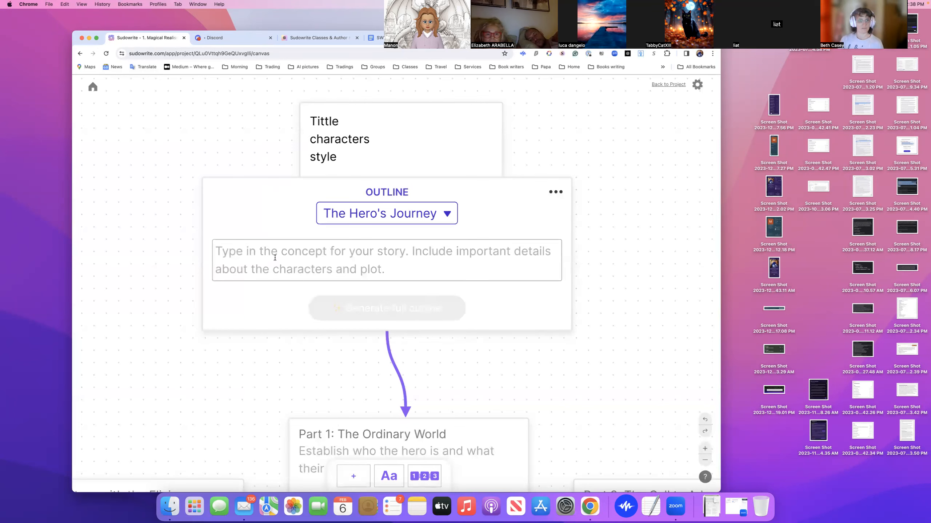
Step: Switch to the SW 101, 201 & 301 notes in Google Docs and select the description of "The Enigmatic Heirloom"
click(298, 37)
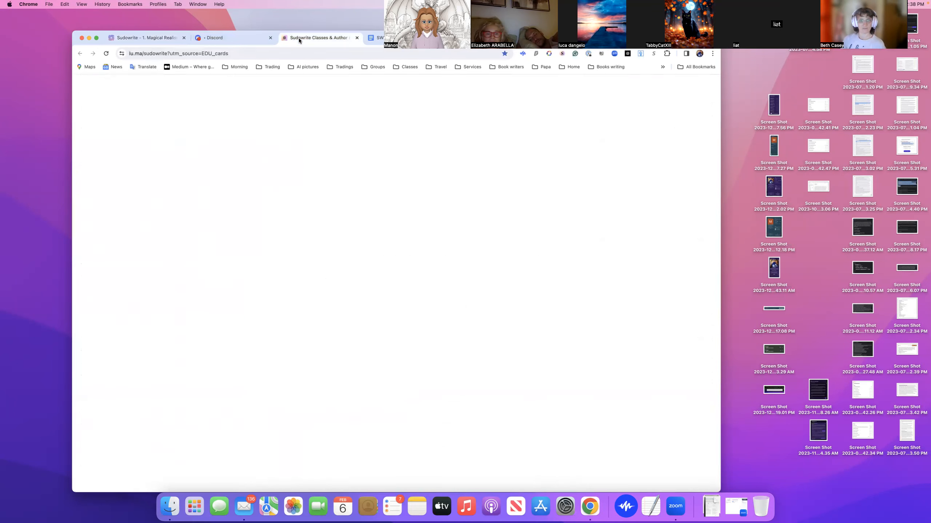
click(233, 34)
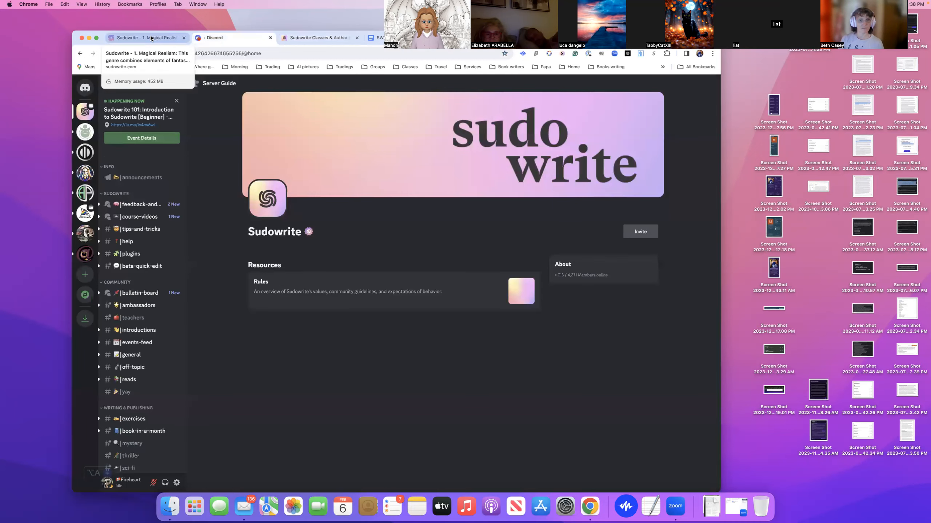
click(150, 36)
click(377, 37)
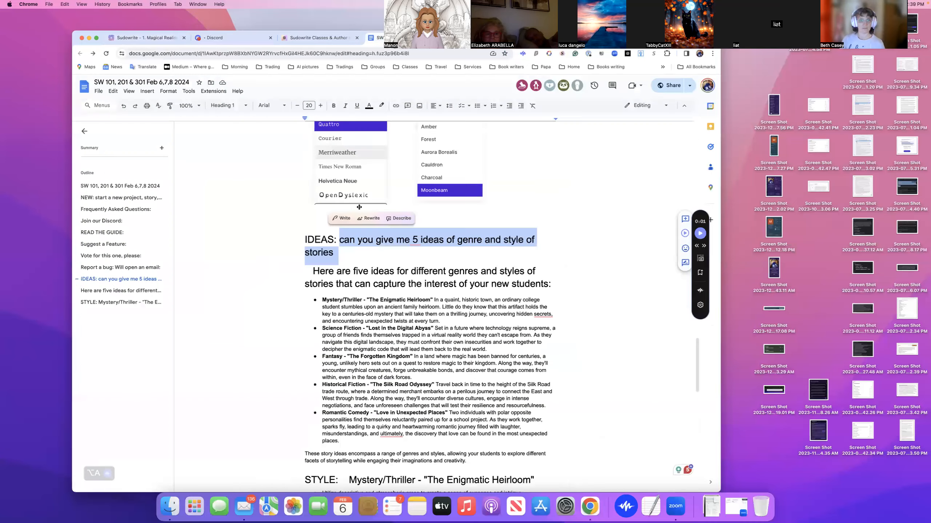
scroll(417, 237, down, 3)
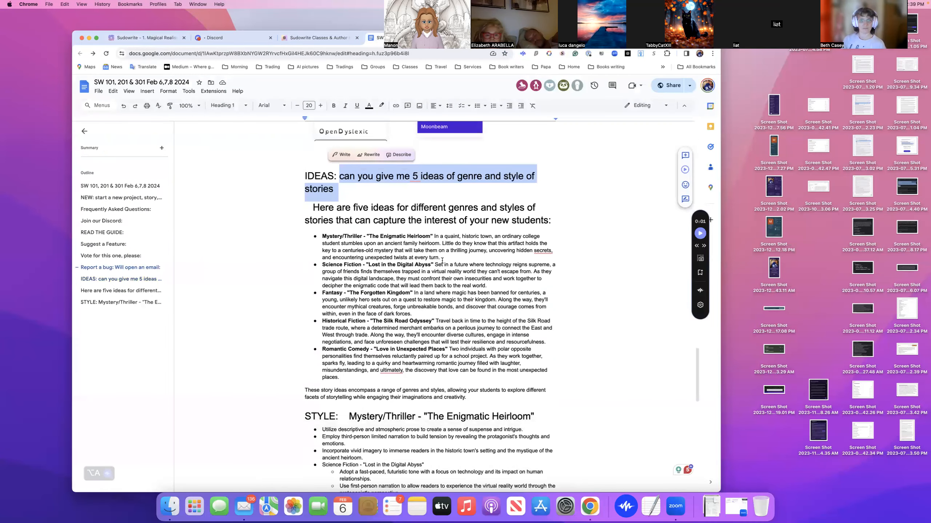
drag(442, 260, 433, 237)
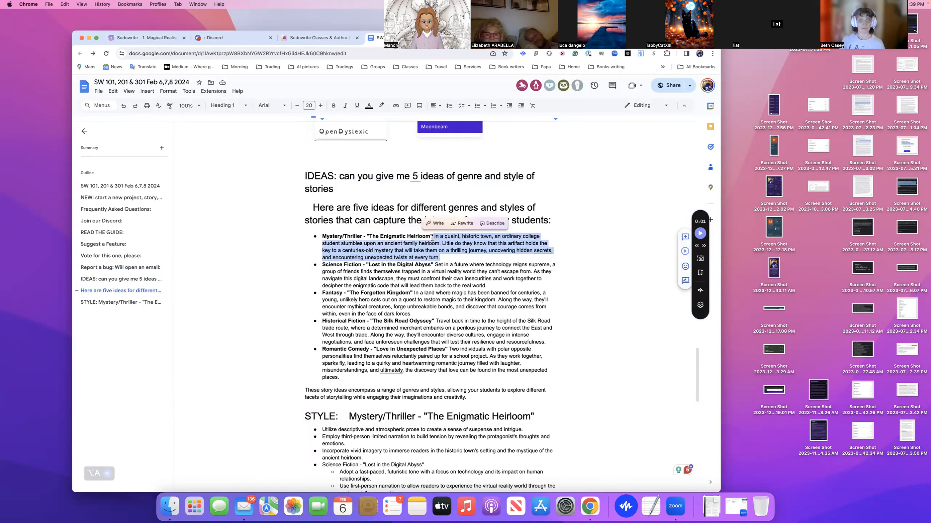
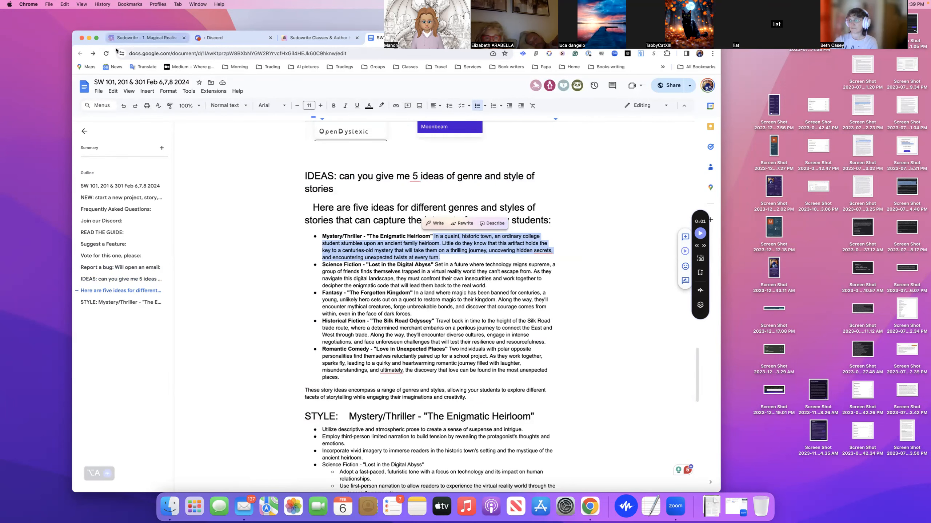
Step: Switch back to Sudowrite and paste the copied "The Enigmatic Heirloom" description into the outline's concept box
click(137, 38)
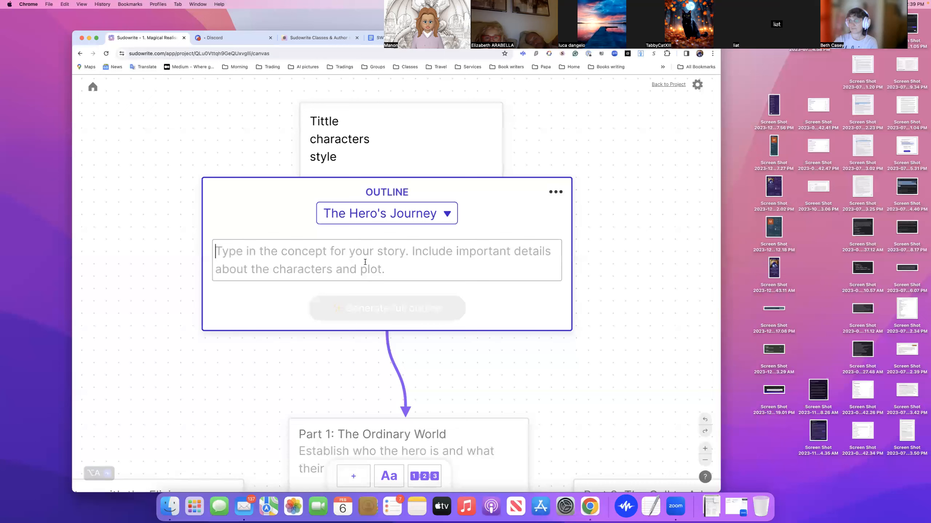
text(In a quaint, historic town, an ordinary college student stumbles upon an ancient family heirloom. Little do they know that this artifact holds the key to a centuries-old mystery that will take them on a thrilling journey, uncovering hidden secrets, and encountering unexpected twists at every turn.)
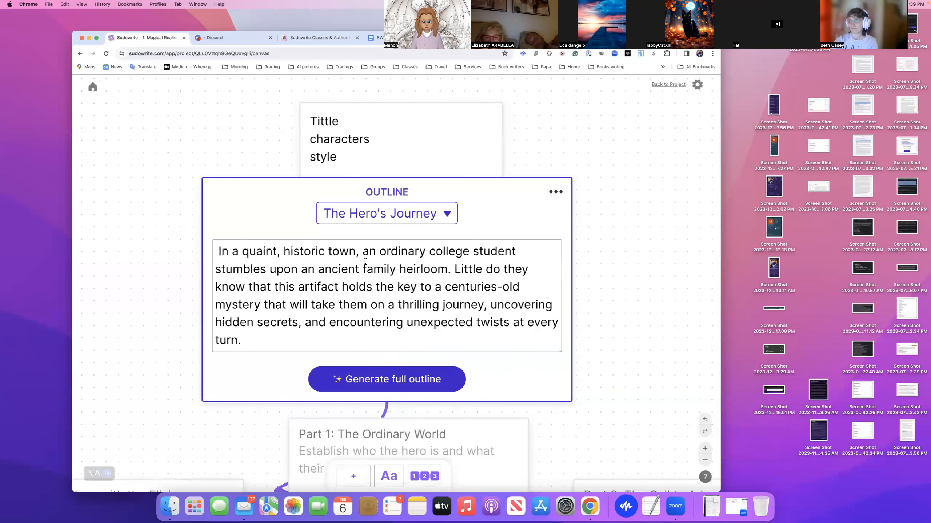
scroll(409, 264, down, 4)
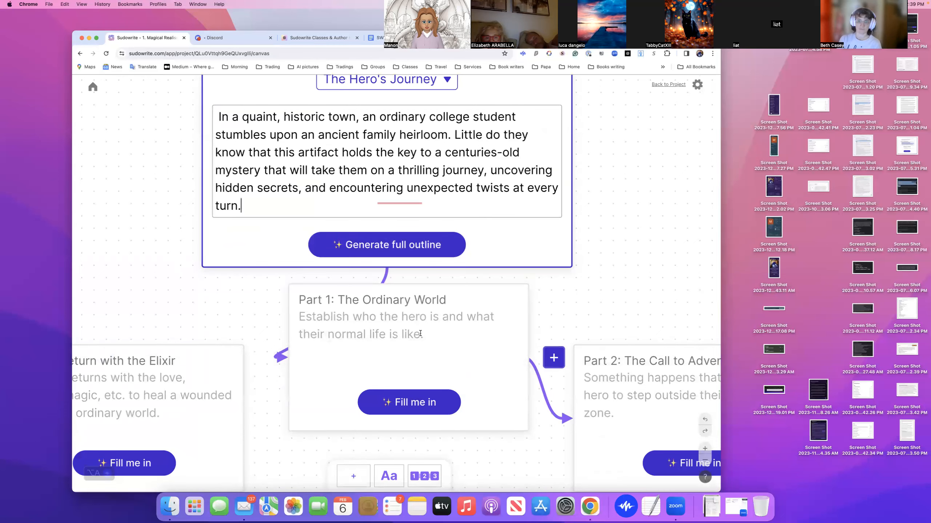
scroll(560, 404, down, 3)
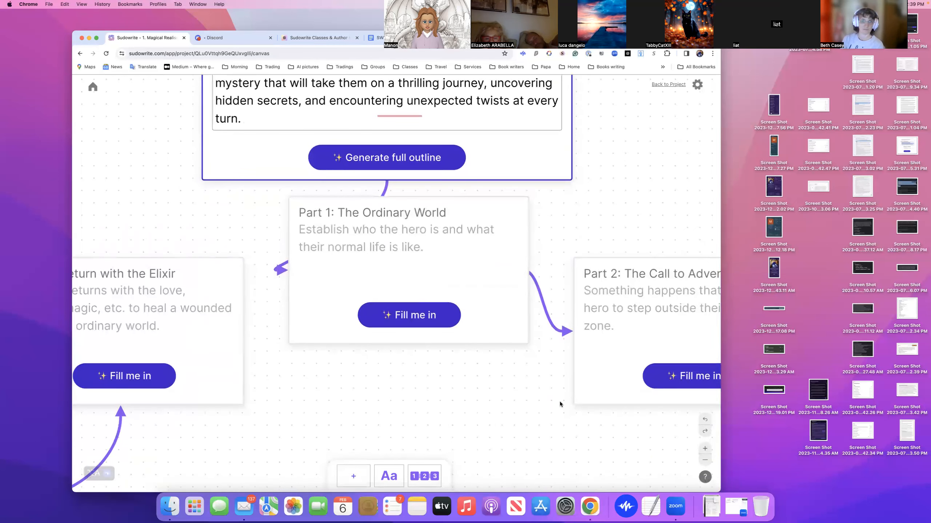
Step: Generate the full Hero's Journey outline from the story concept, with all twelve part cards in view
click(705, 460)
click(705, 460)
click(705, 460)
click(704, 460)
scroll(679, 418, down, 2)
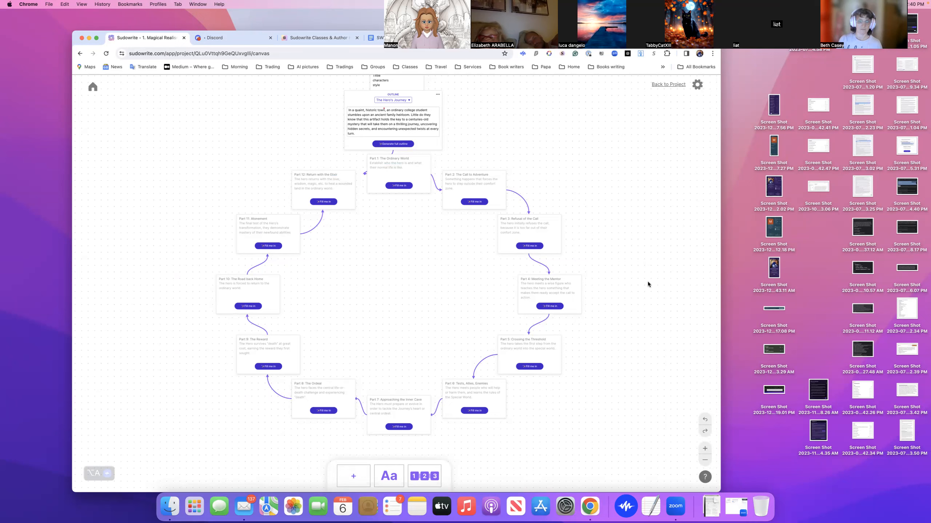
click(520, 224)
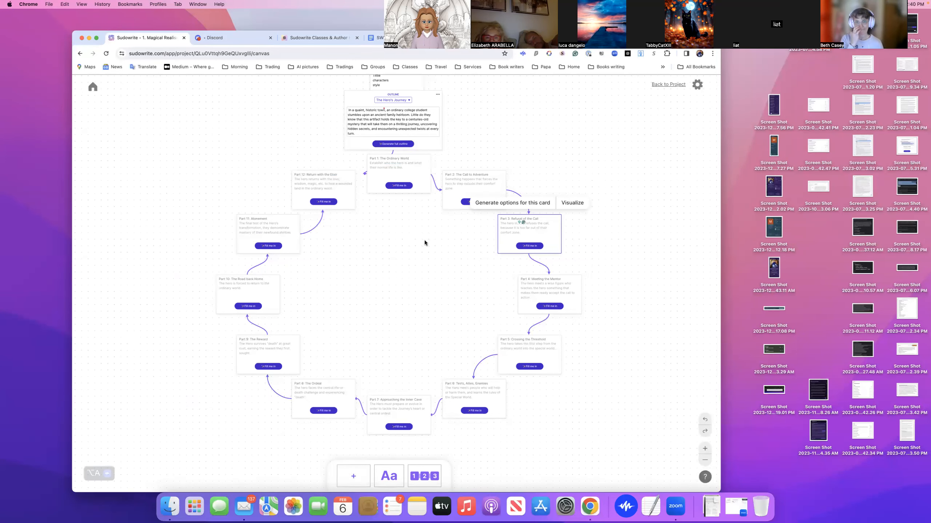
scroll(410, 250, down, 2)
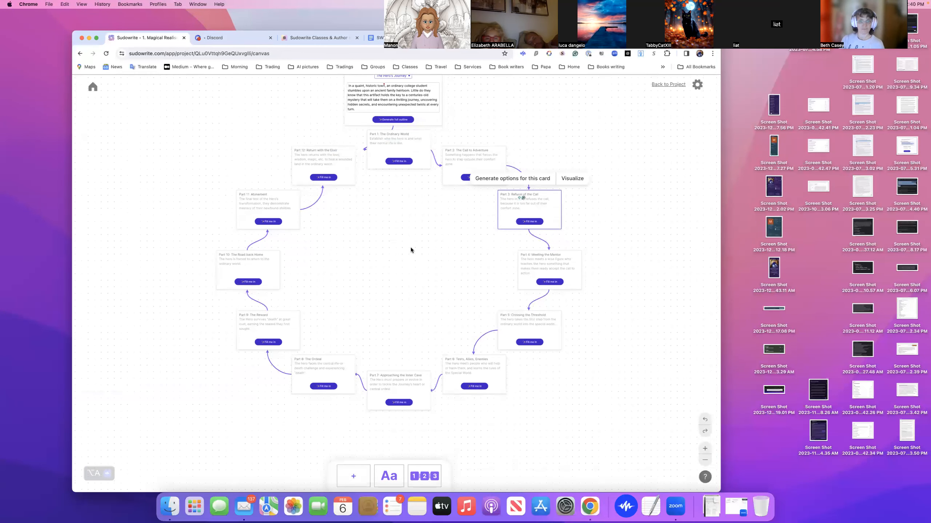
click(399, 120)
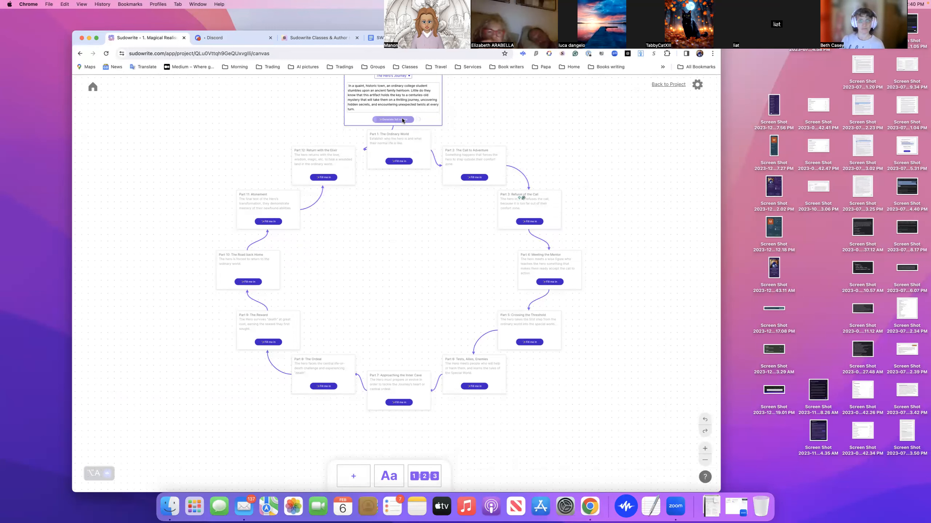
scroll(514, 112, up, 3)
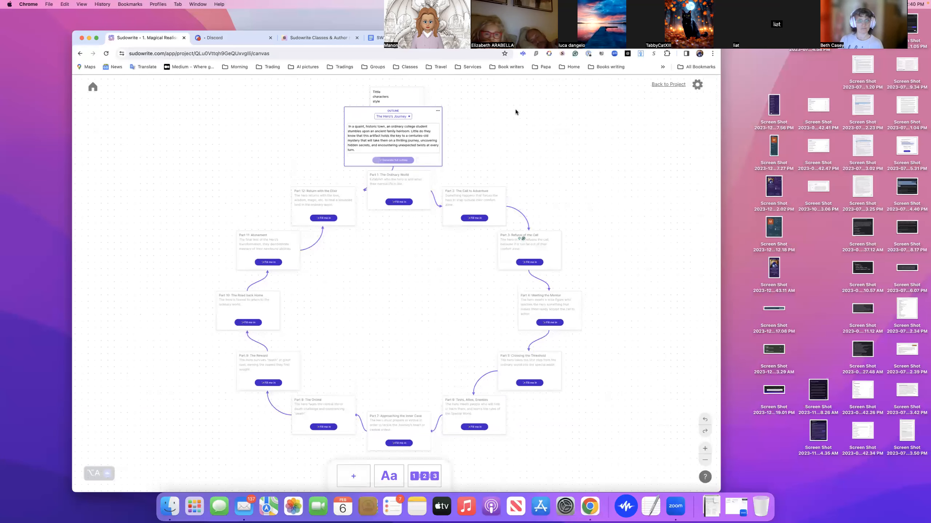
scroll(515, 112, up, 1)
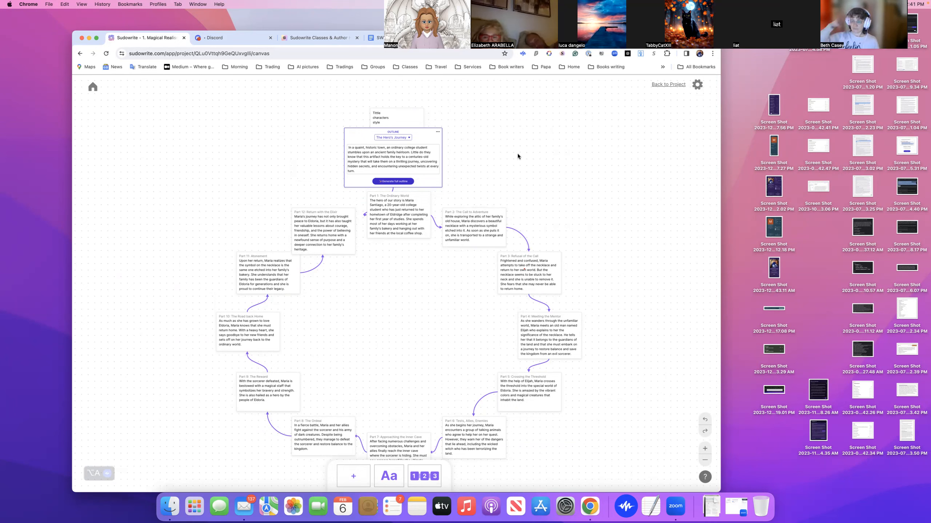
Step: Read the generated outline cards from Part 1: The Ordinary World through Part 5: Crossing the Threshold
scroll(517, 155, down, 2)
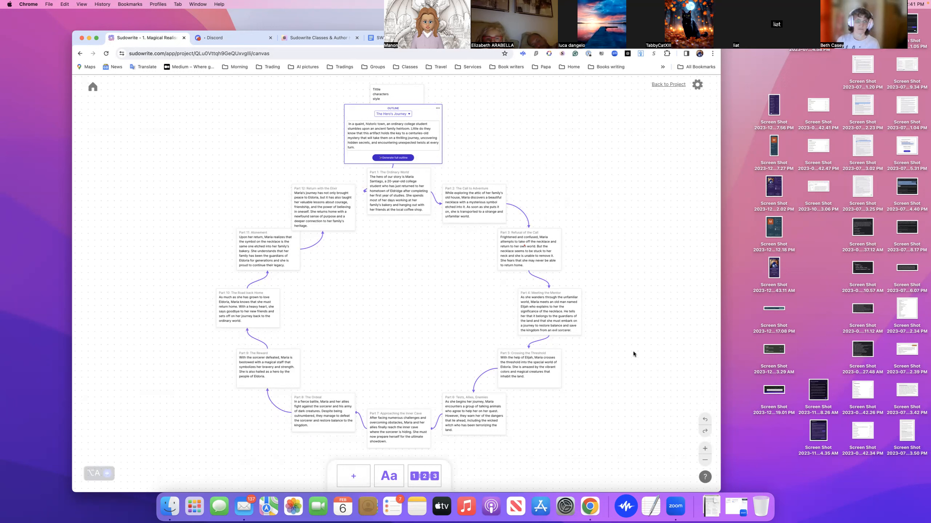
click(705, 449)
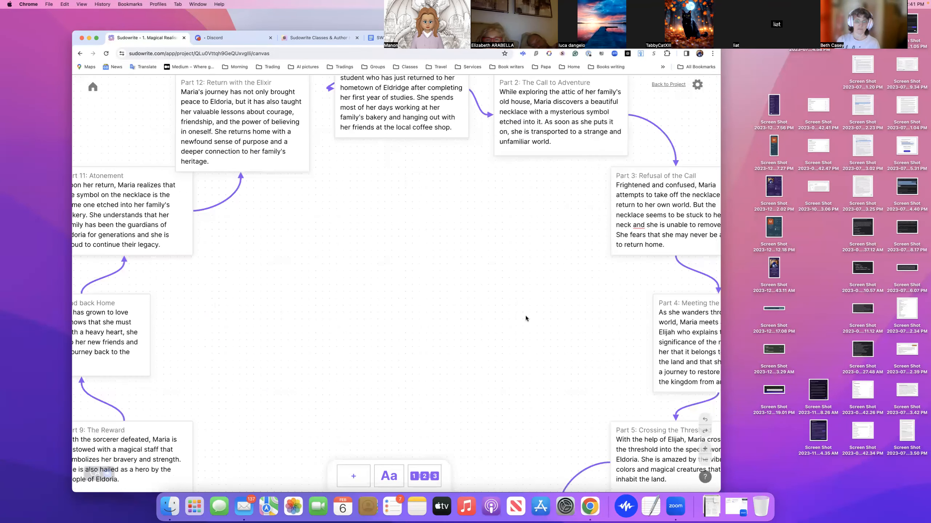
scroll(525, 318, up, 2)
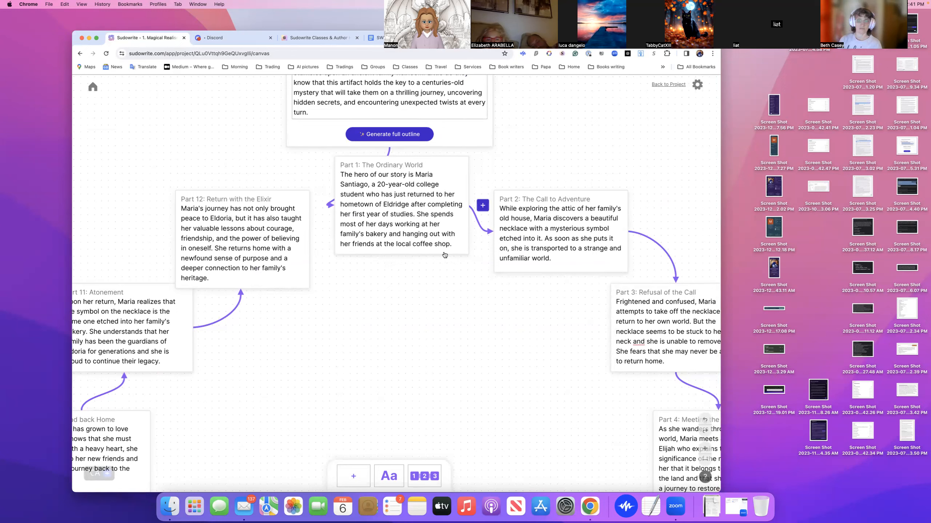
drag(529, 294, 476, 291)
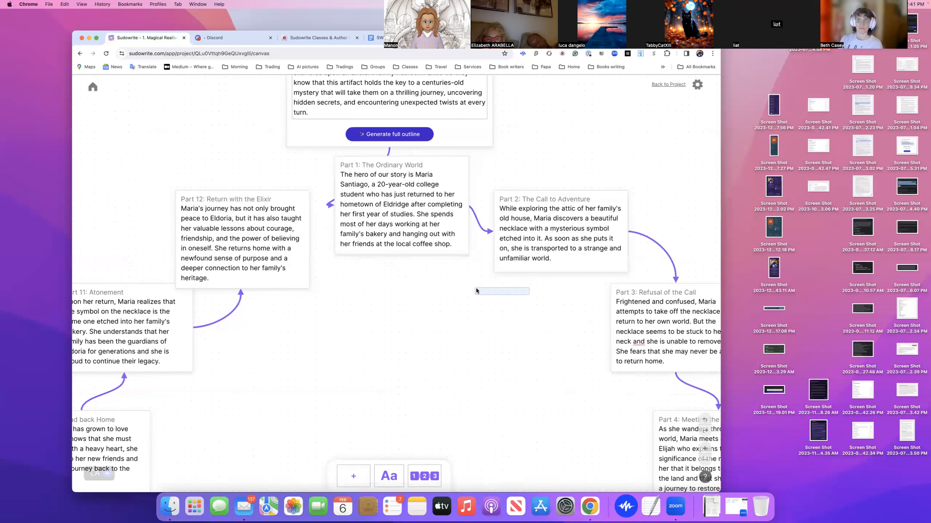
drag(508, 324, 439, 266)
scroll(513, 331, down, 1)
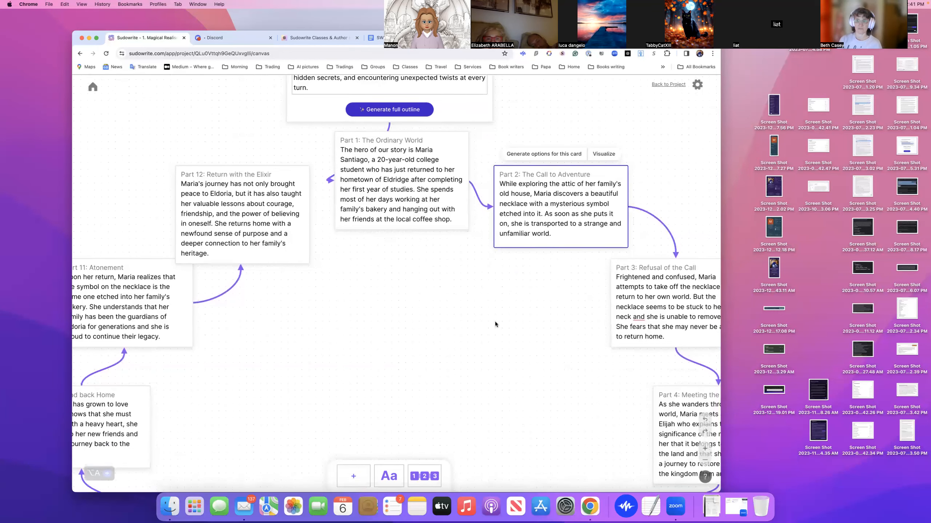
scroll(494, 322, right, 5)
scroll(561, 316, down, 2)
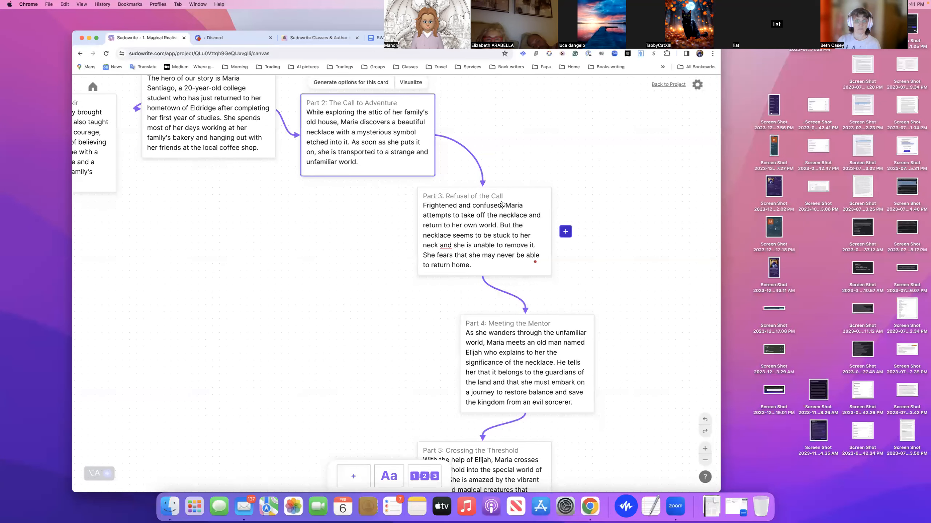
scroll(572, 296, down, 1)
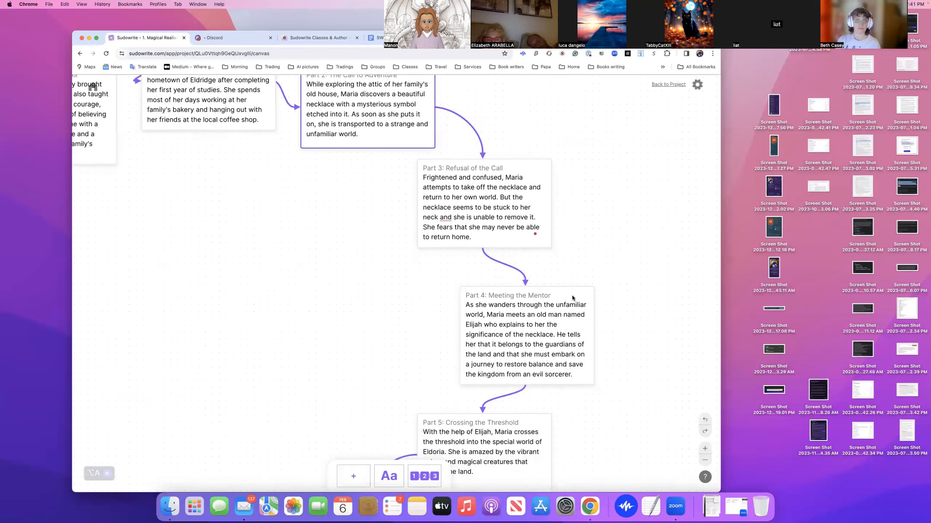
scroll(572, 298, down, 3)
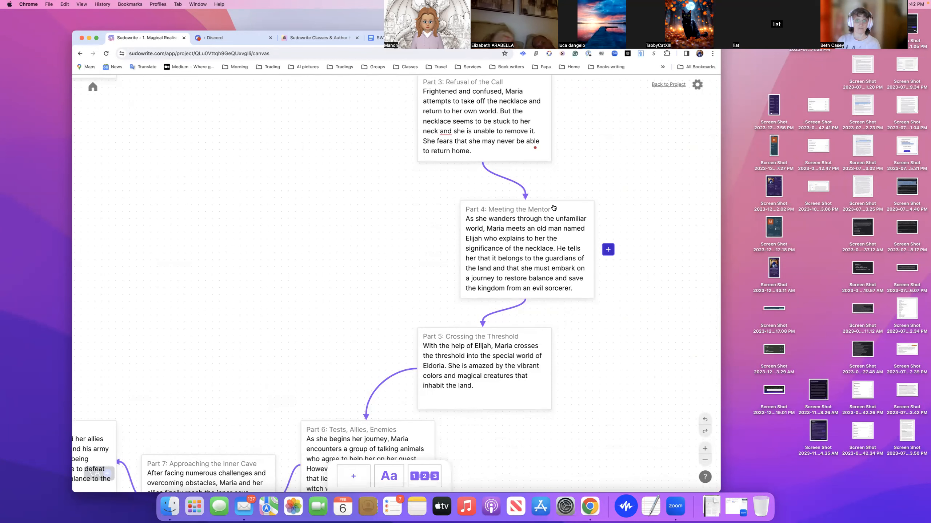
scroll(583, 355, down, 3)
scroll(583, 354, left, 3)
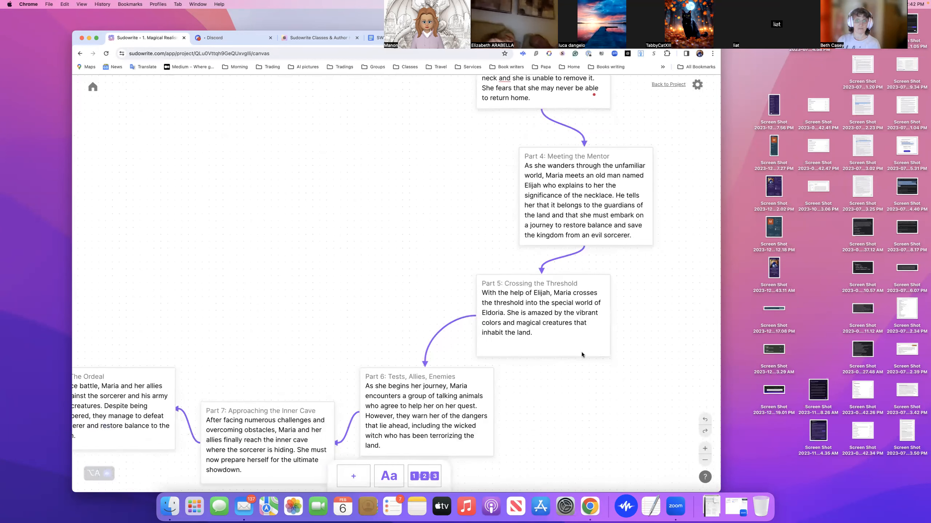
Step: Read the remaining outline cards from Part 6: Tests, Allies, Enemies around to Part 12: Return with the Elixir
scroll(583, 355, down, 2)
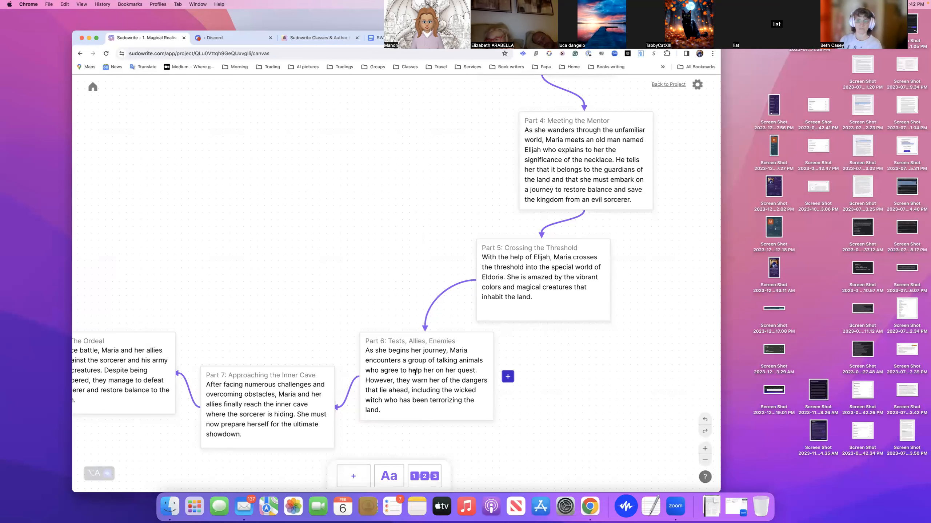
scroll(440, 378, left, 3)
scroll(439, 378, down, 2)
scroll(415, 373, left, 10)
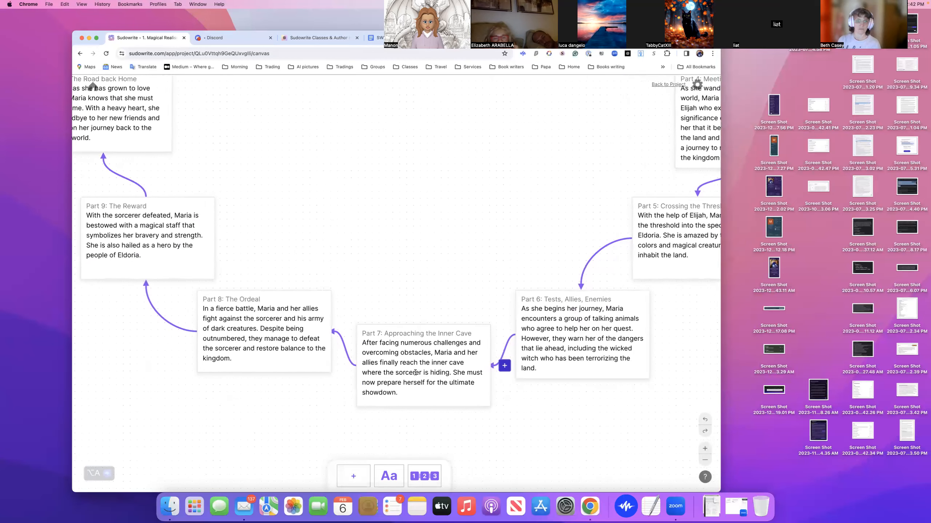
scroll(415, 373, up, 10)
scroll(415, 373, left, 3)
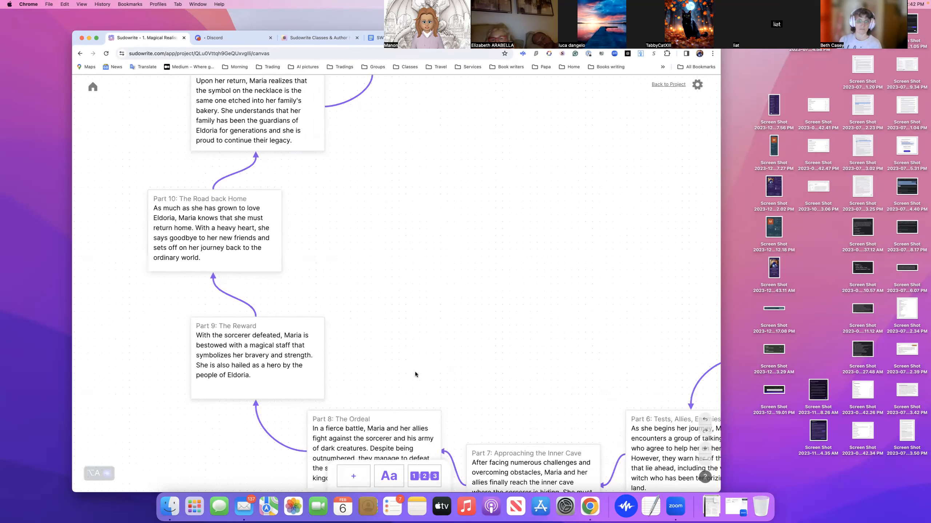
scroll(415, 372, up, 8)
scroll(415, 372, right, 3)
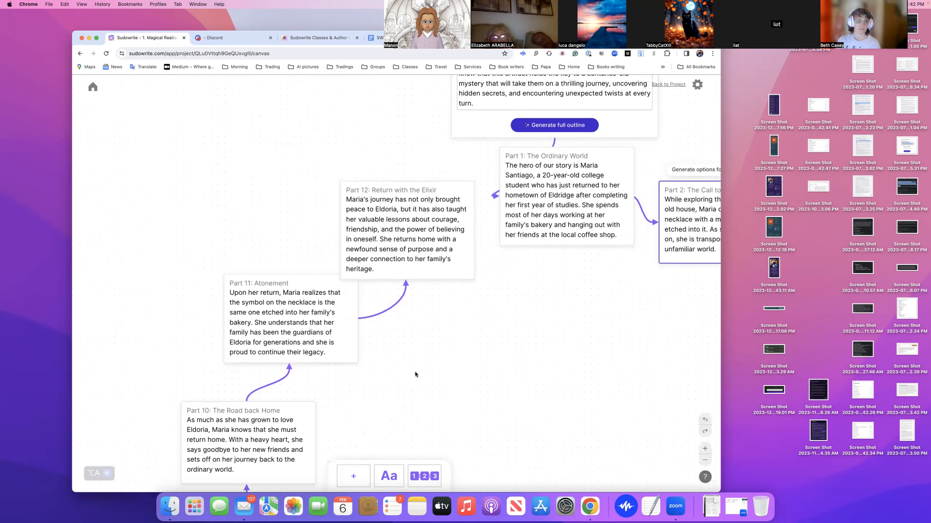
Step: Copy the whole Hero's Journey outline from its outline card to the clipboard
scroll(414, 372, up, 5)
scroll(414, 372, right, 4)
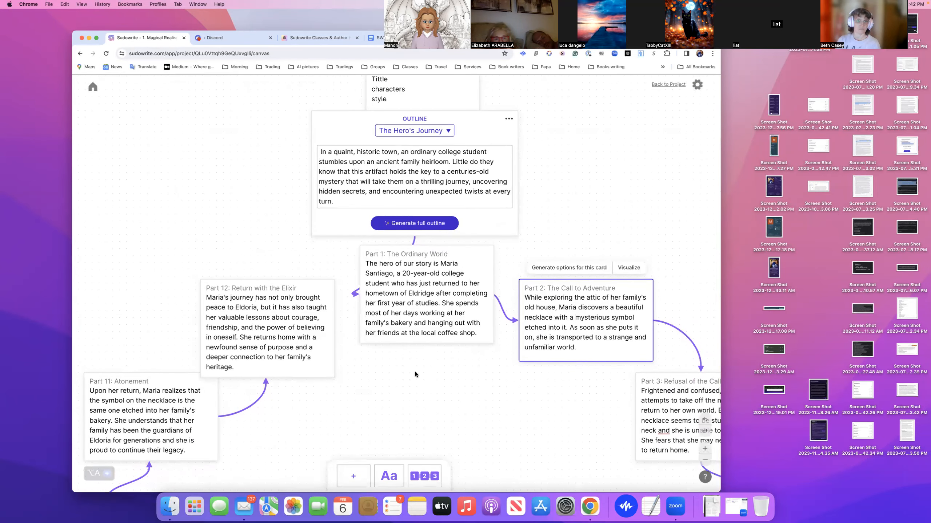
scroll(414, 372, up, 1)
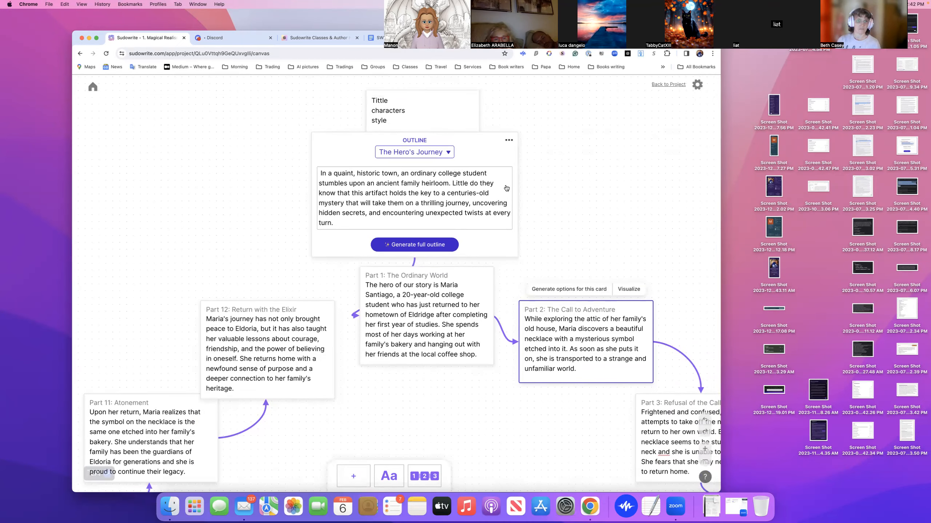
click(508, 140)
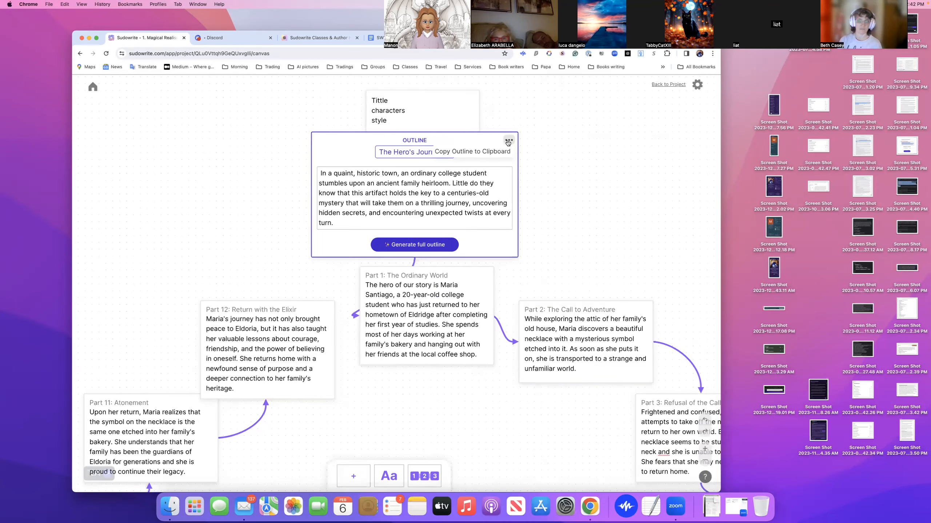
click(477, 153)
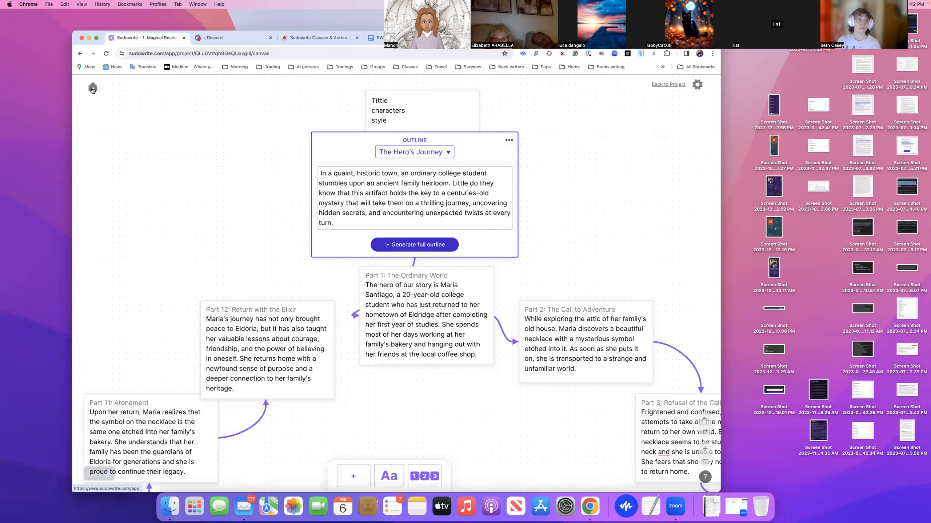
Step: Reopen project 101, paste the copied outline into its Untitled document, and look it over from beginning to end
click(93, 88)
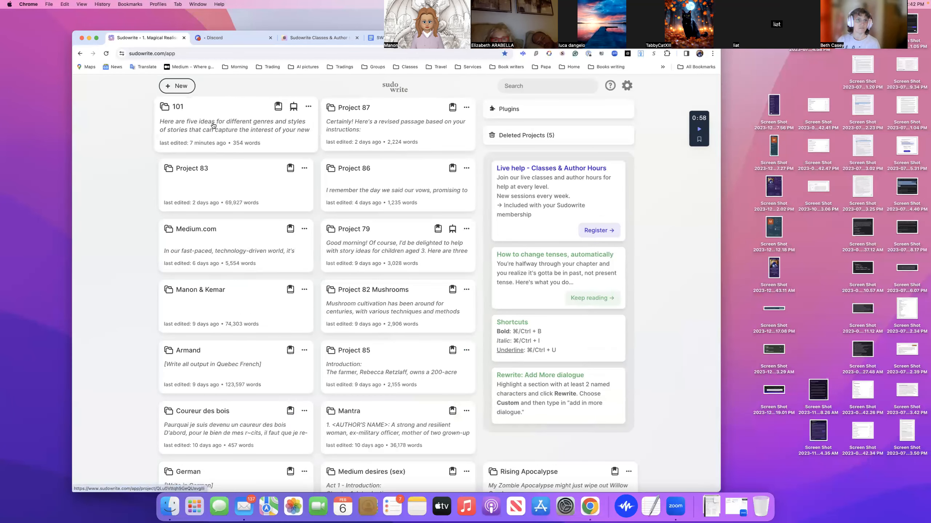
click(212, 125)
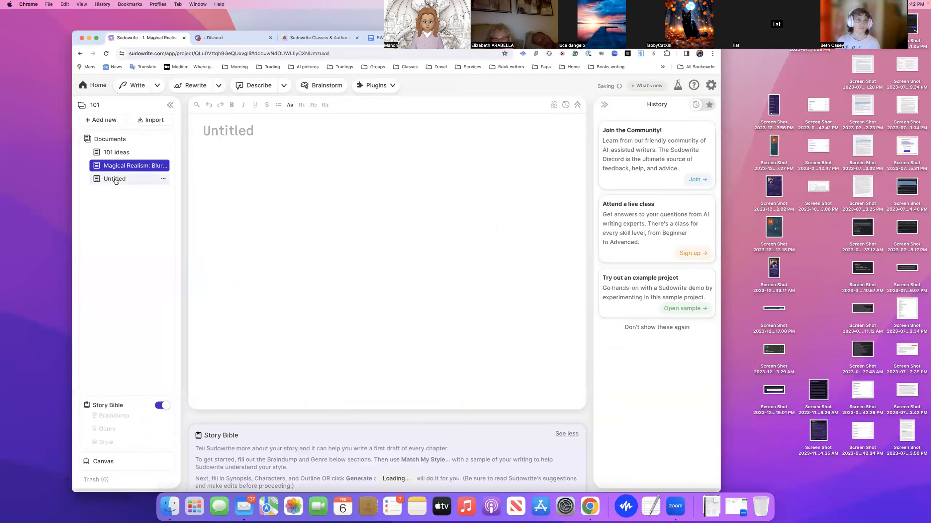
click(114, 179)
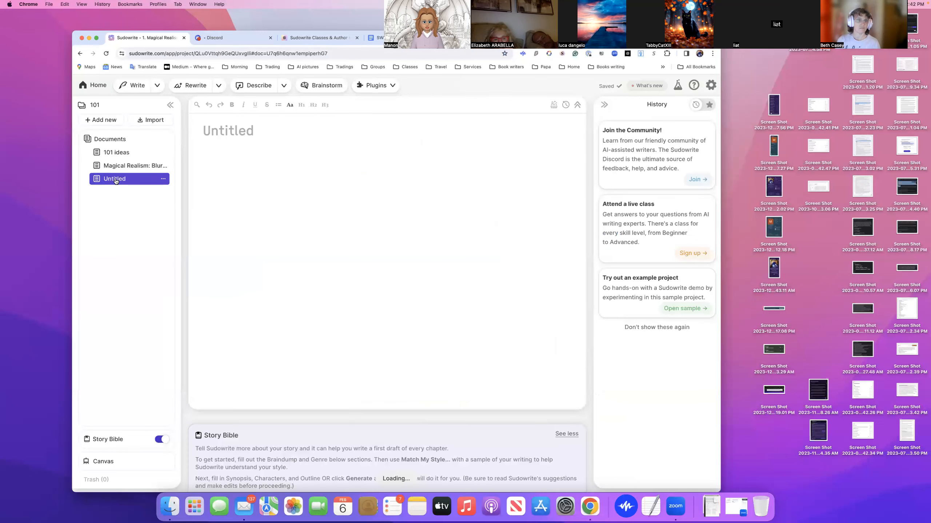
click(249, 172)
key(super+v)
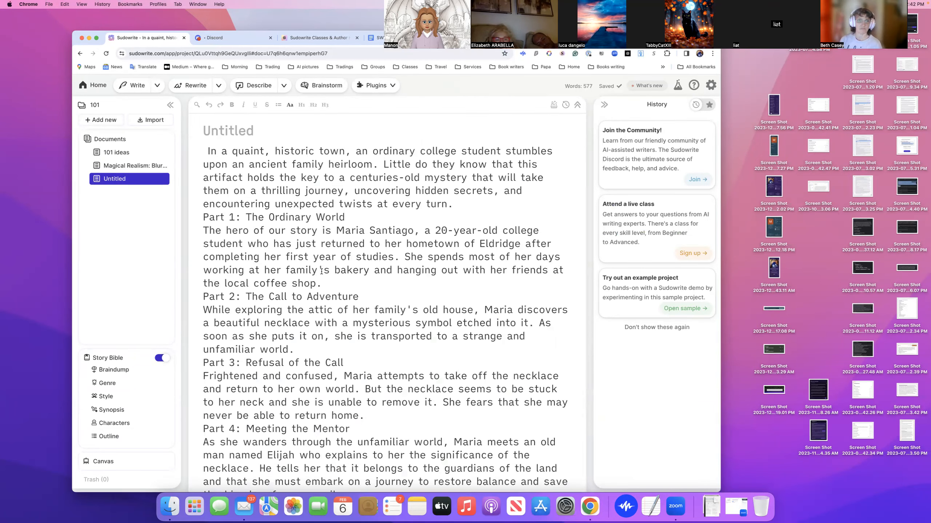
scroll(322, 271, down, 20)
scroll(322, 271, down, 3)
scroll(321, 271, up, 15)
scroll(322, 271, up, 5)
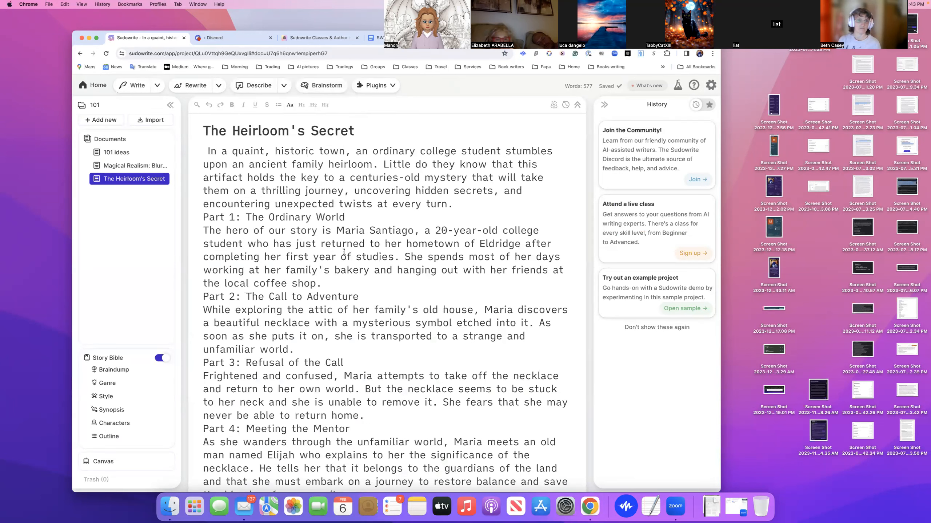
Step: Limit the Describe tool to Sight and Sound by turning off Smell, Taste, Touch and Metaphor
scroll(396, 257, down, 1)
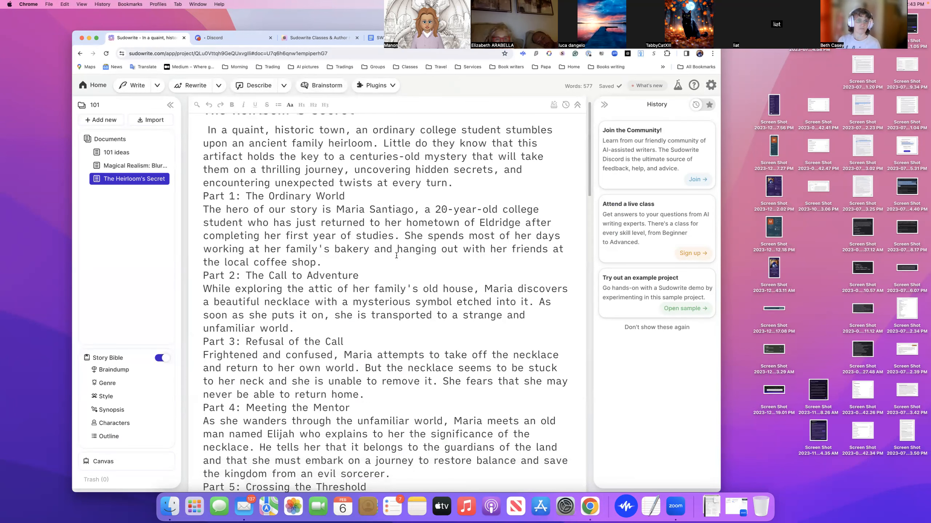
scroll(396, 255, up, 1)
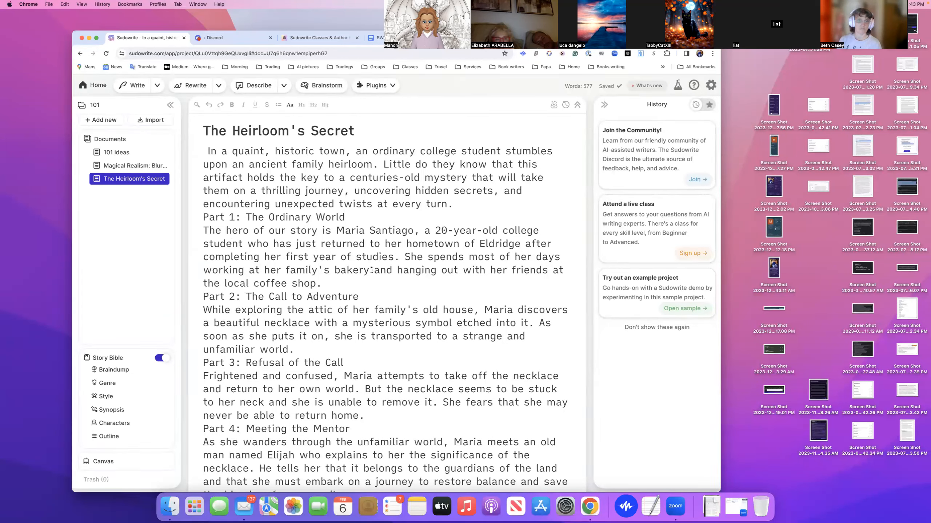
drag(213, 232, 323, 281)
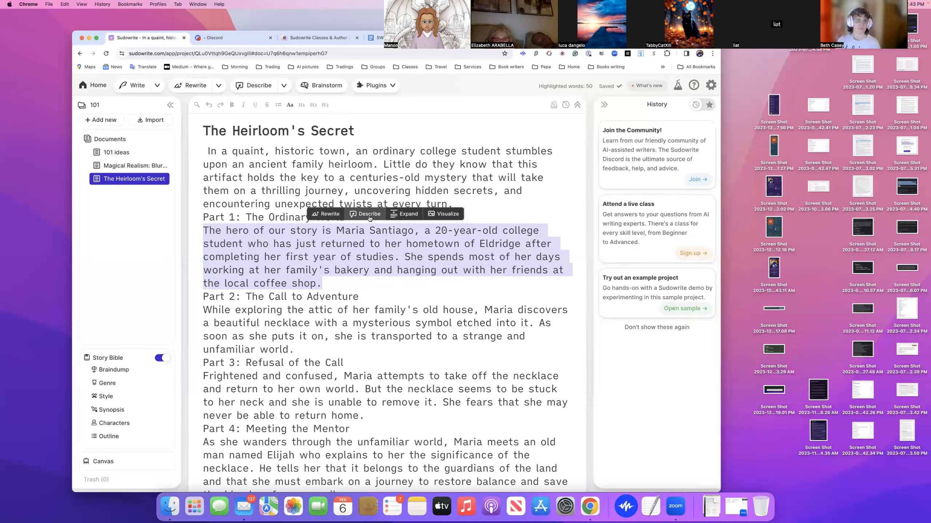
click(285, 89)
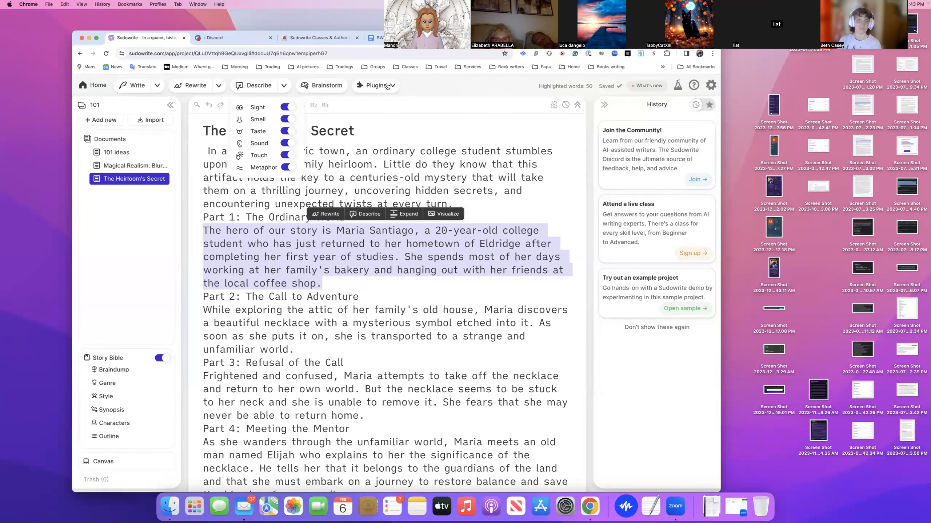
click(287, 155)
click(288, 131)
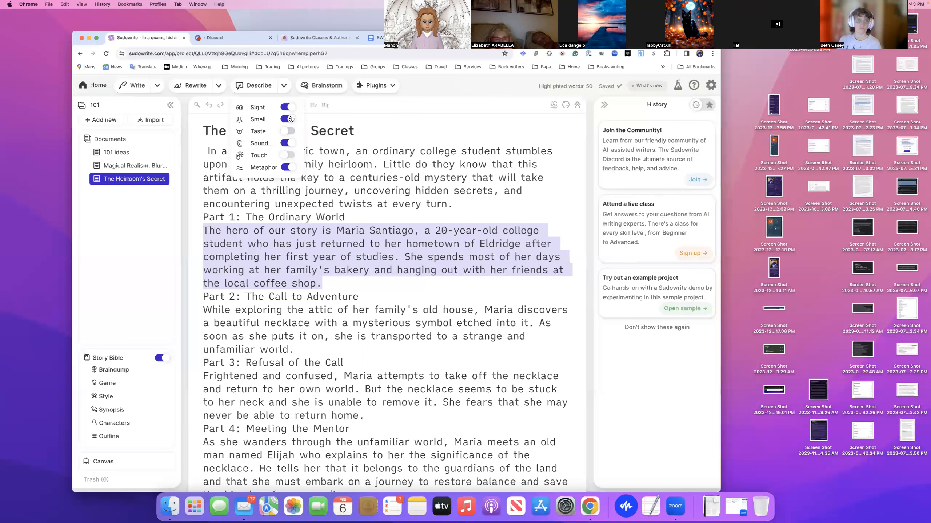
click(287, 119)
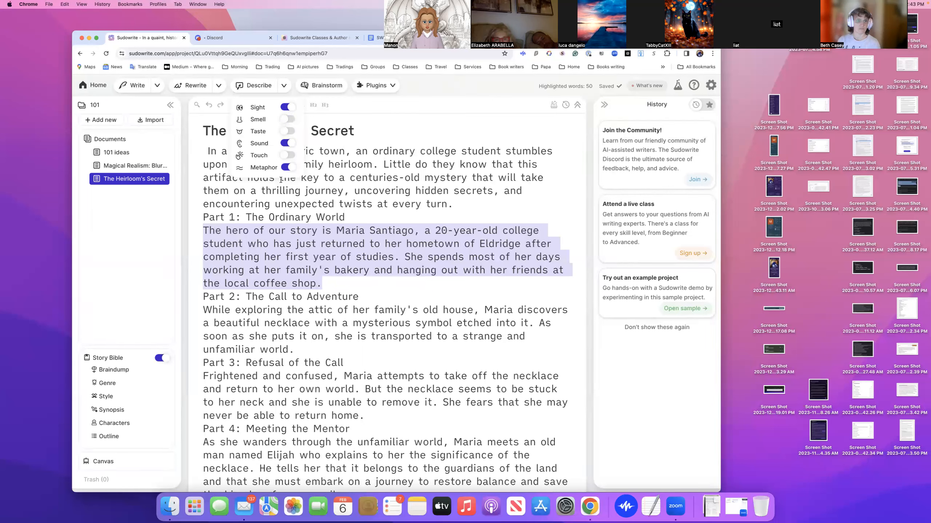
click(287, 167)
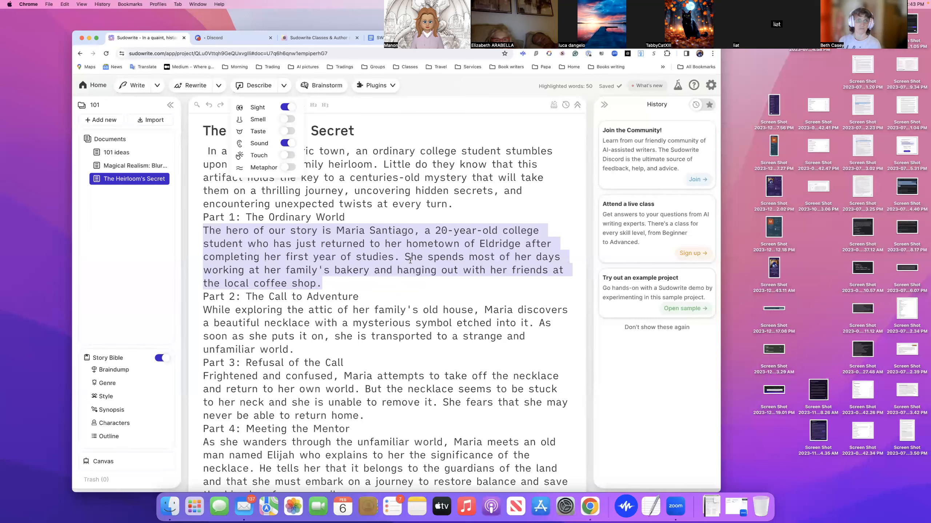
click(436, 228)
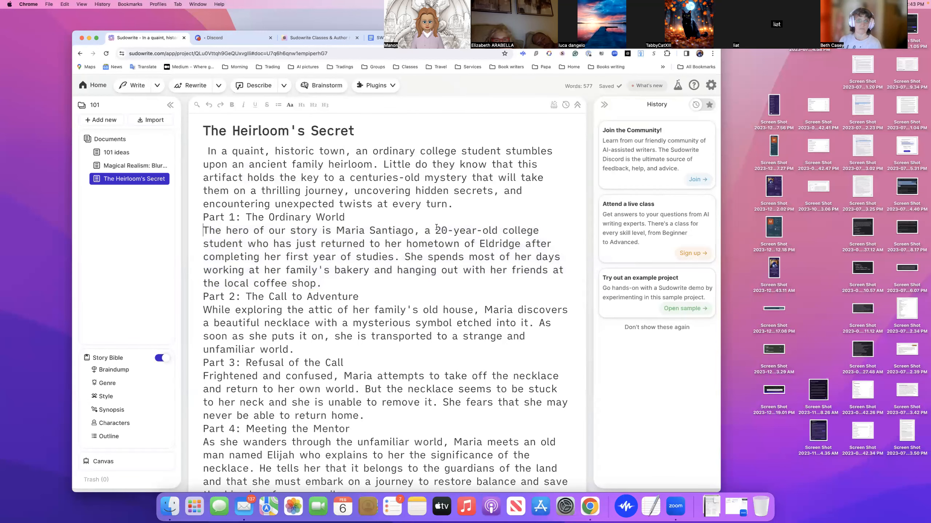
Step: Generate Describe suggestions for the whole Part 1: The Ordinary World paragraph and read through the Sight and Sound results
drag(203, 232, 328, 282)
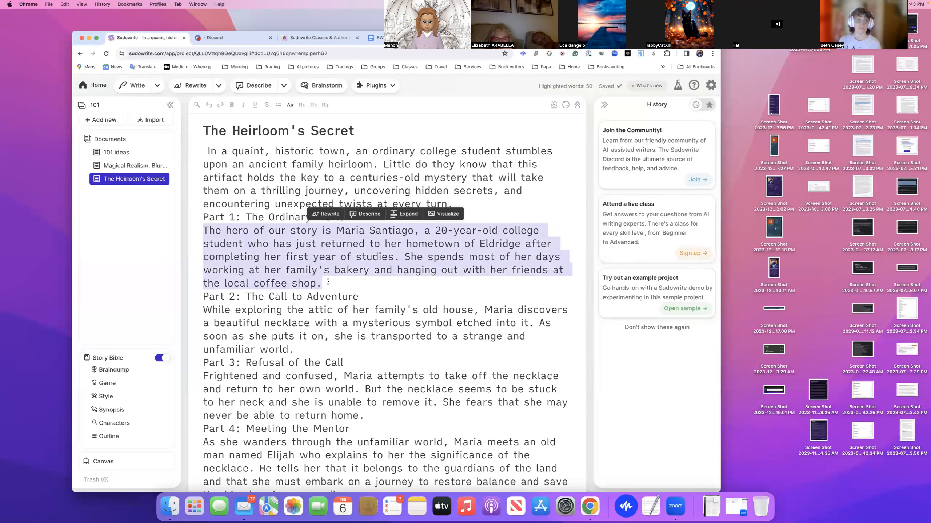
click(367, 215)
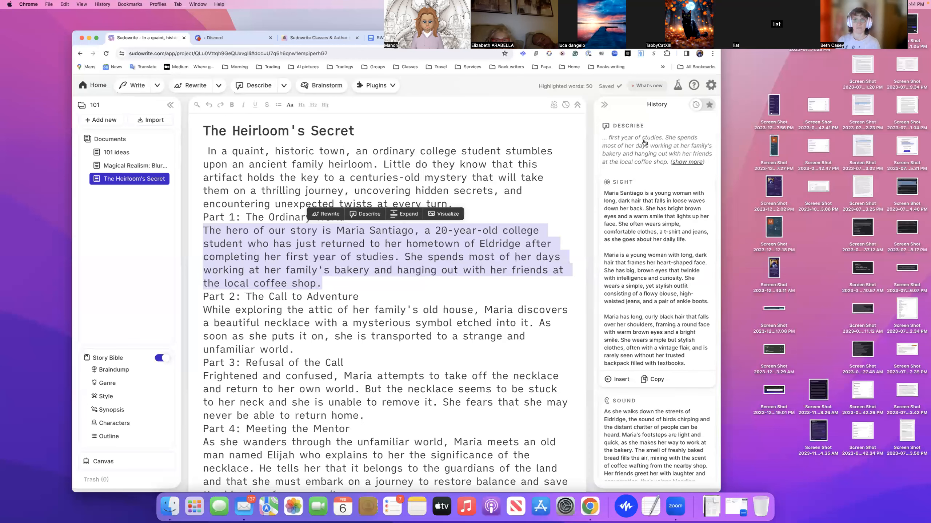
scroll(648, 273, down, 5)
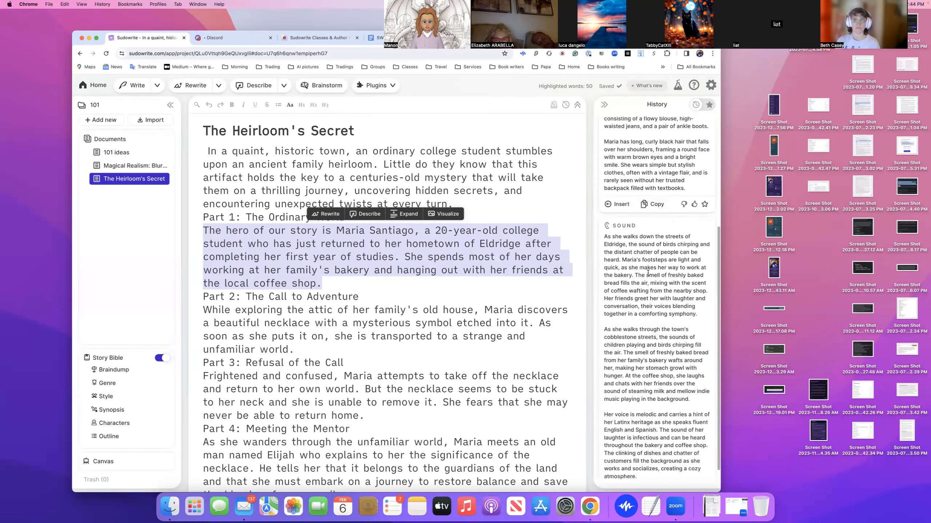
scroll(648, 273, up, 5)
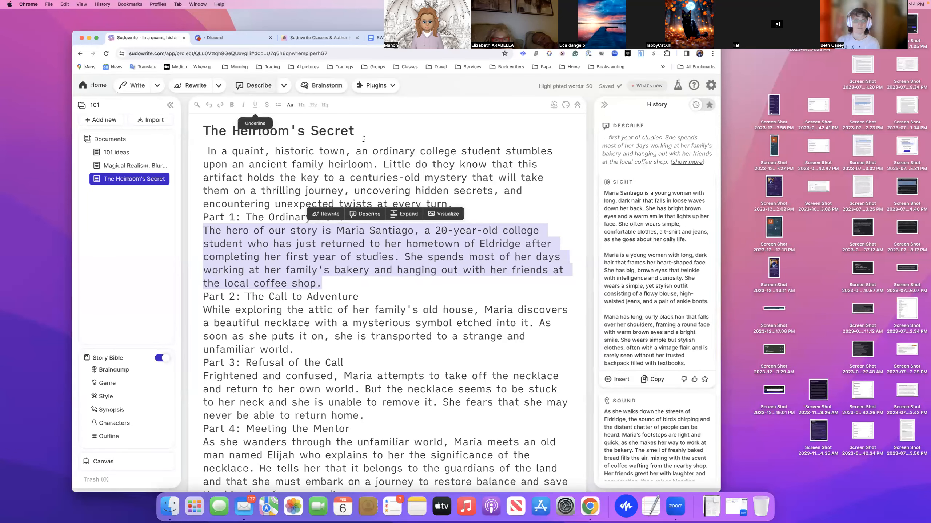
scroll(666, 214, down, 3)
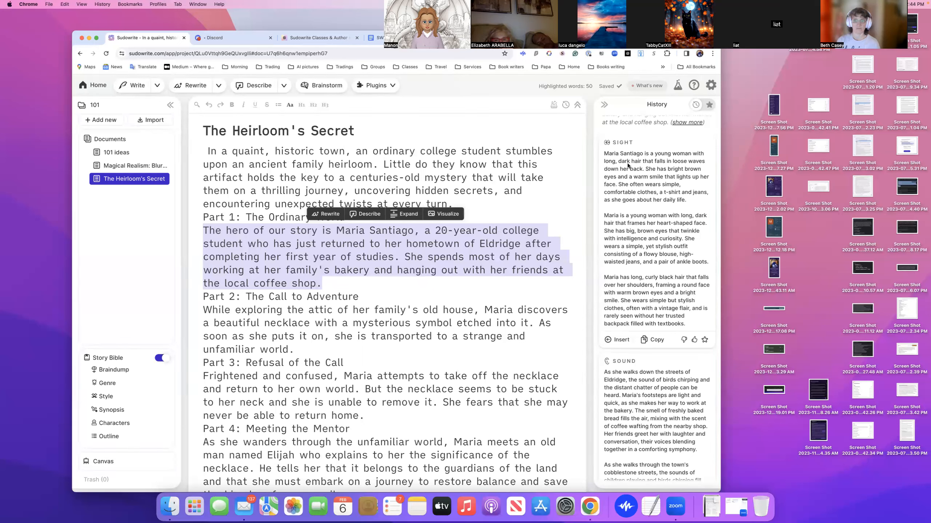
scroll(633, 368, down, 8)
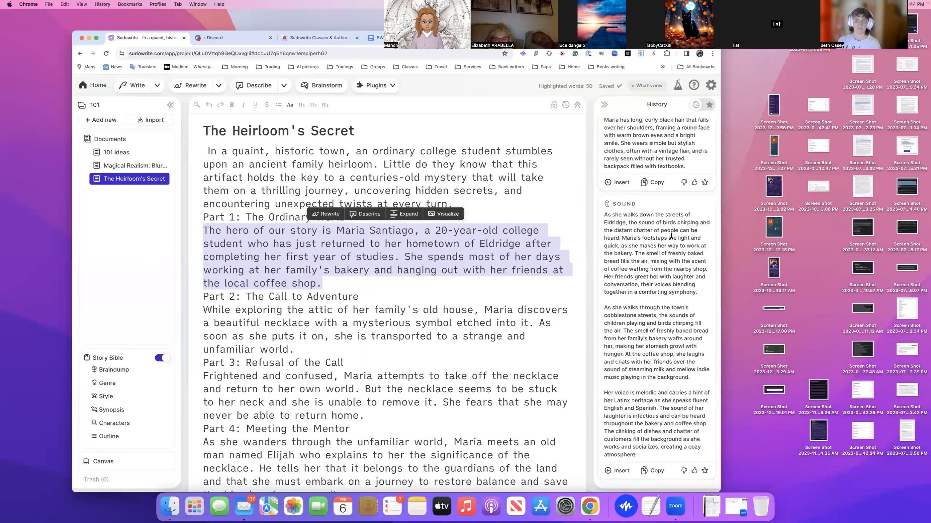
scroll(650, 244, up, 10)
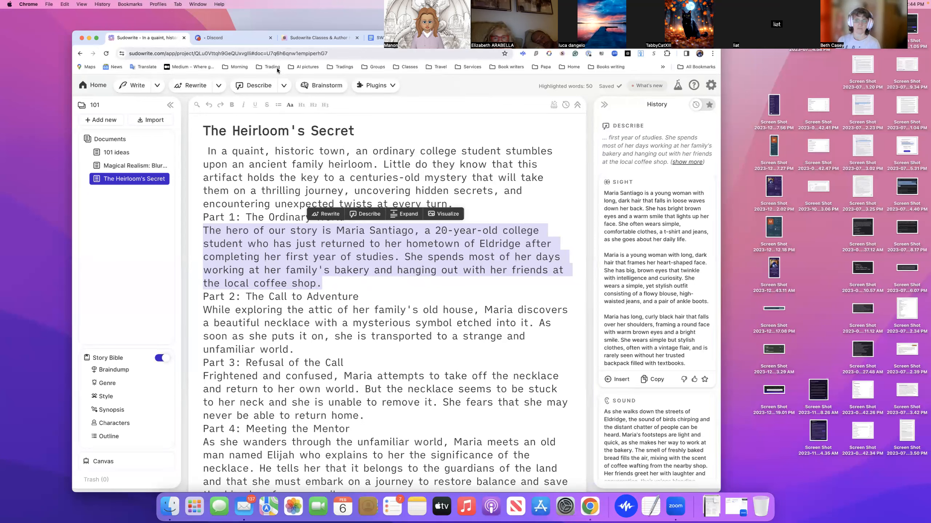
click(284, 86)
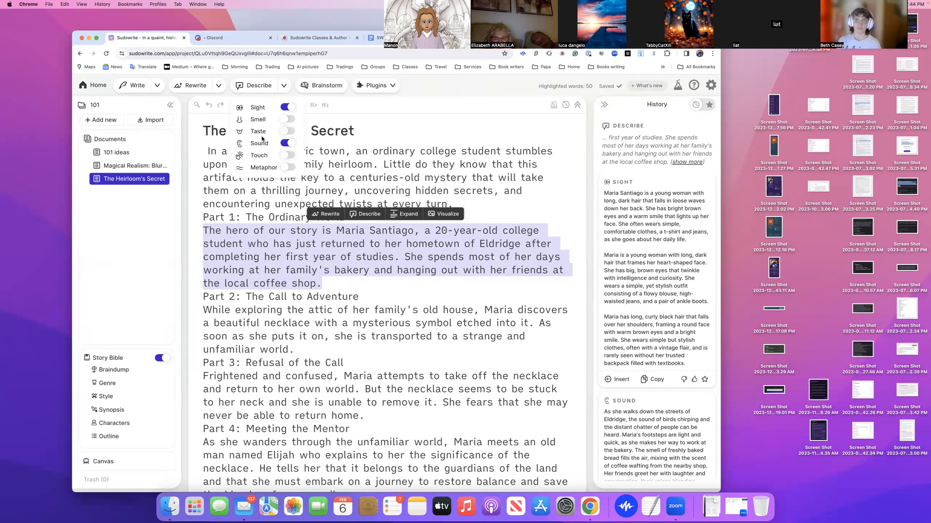
click(285, 88)
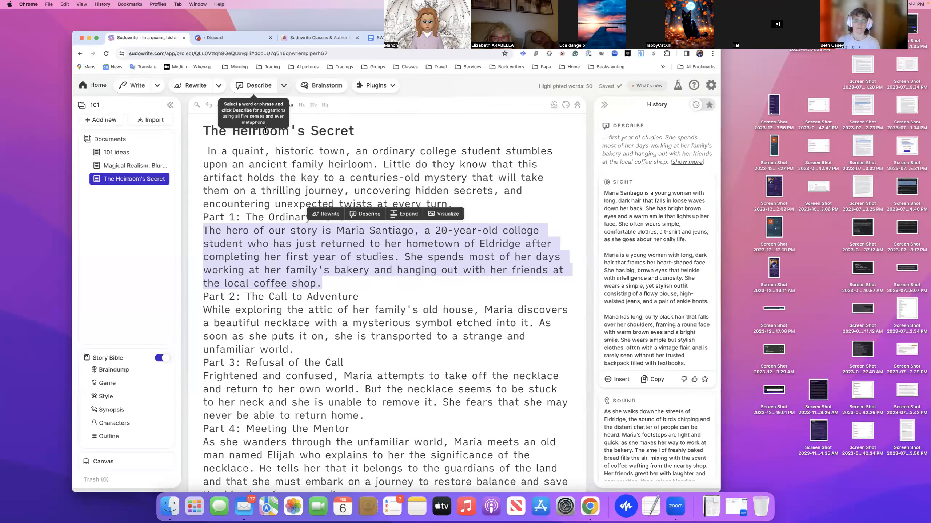
Step: Expand the selected Part 1: The Ordinary World paragraph and skim the generated passage
click(404, 214)
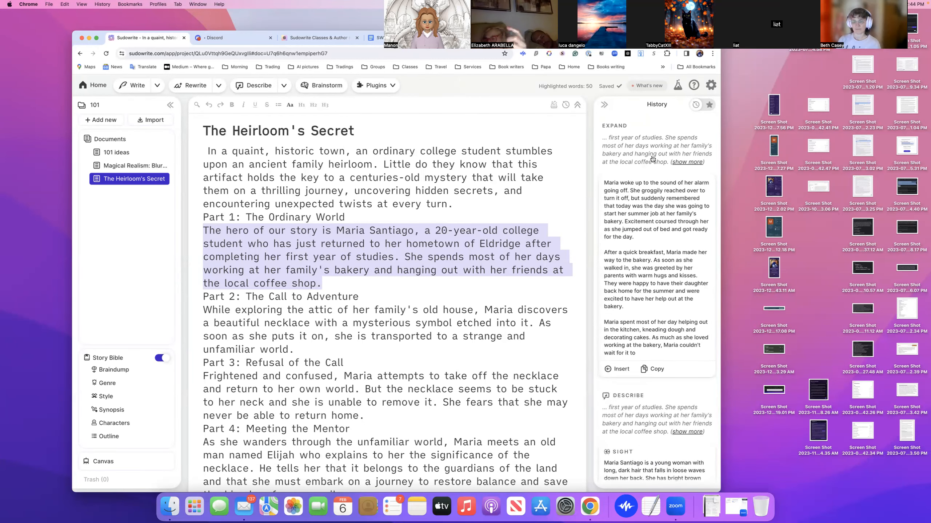
scroll(645, 201, down, 10)
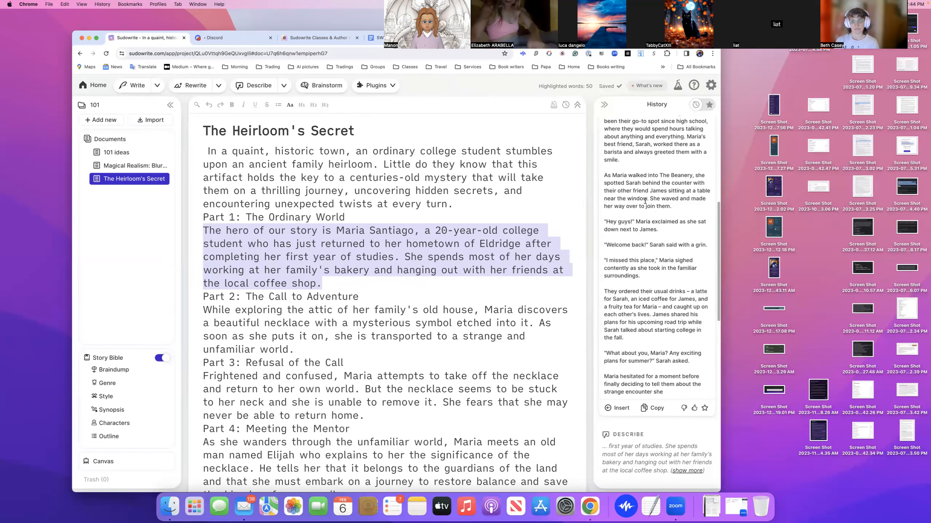
scroll(645, 201, up, 4)
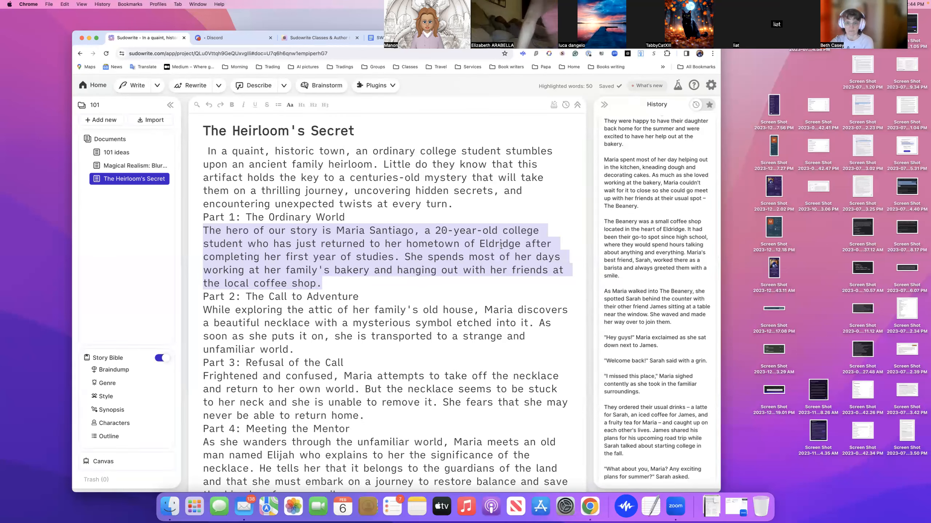
scroll(629, 232, up, 2)
scroll(628, 232, down, 10)
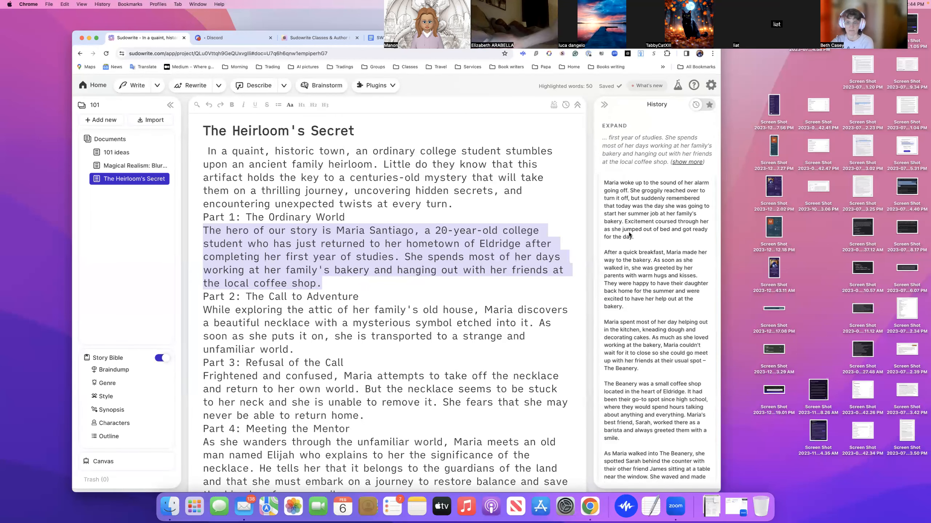
scroll(629, 232, up, 3)
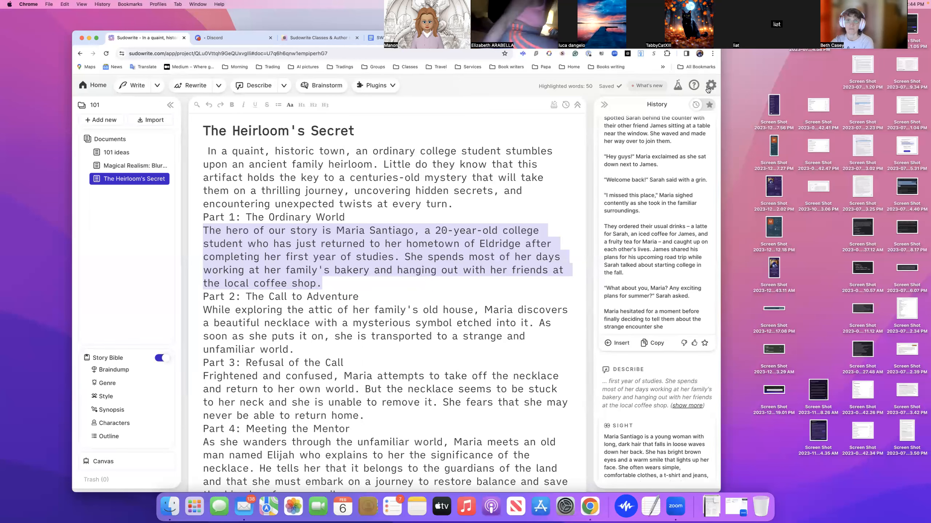
click(692, 87)
click(710, 85)
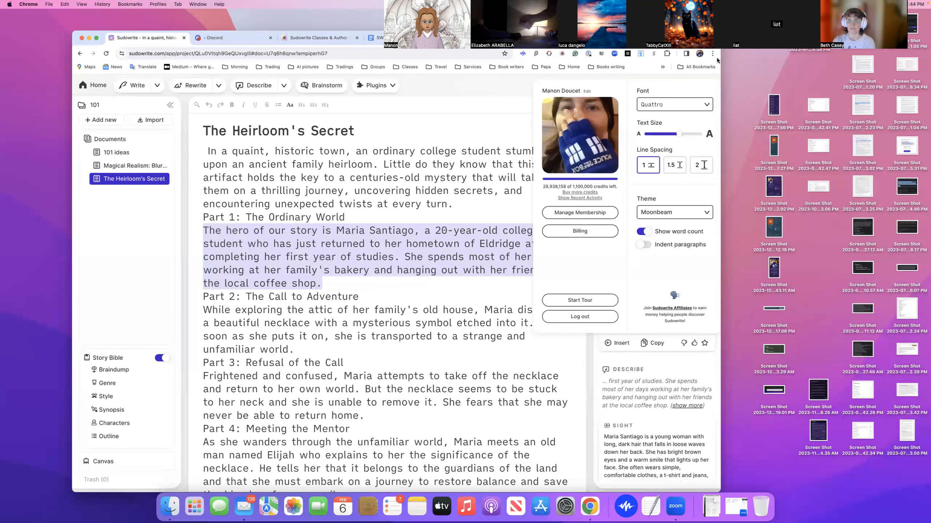
click(522, 84)
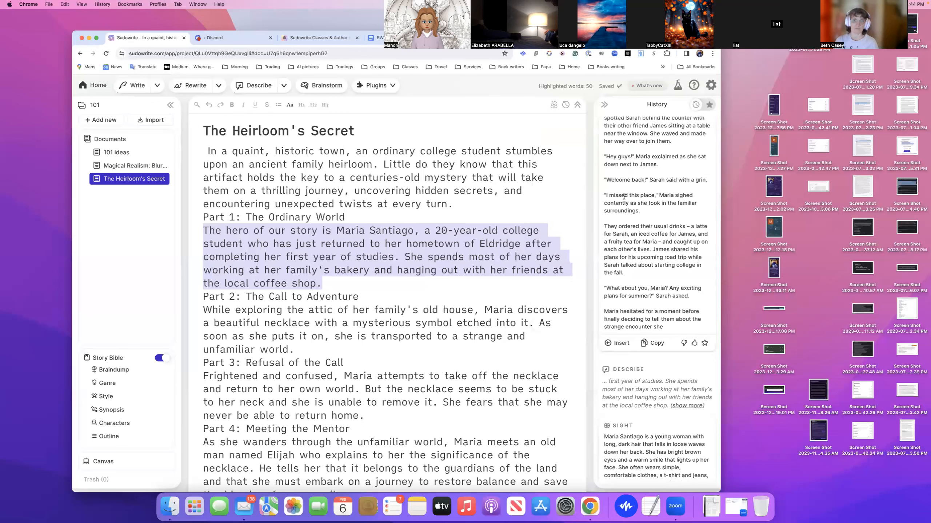
Step: Read the expanded Part 1 passage from its opening through to its final sentence
scroll(623, 197, up, 5)
scroll(623, 197, up, 2)
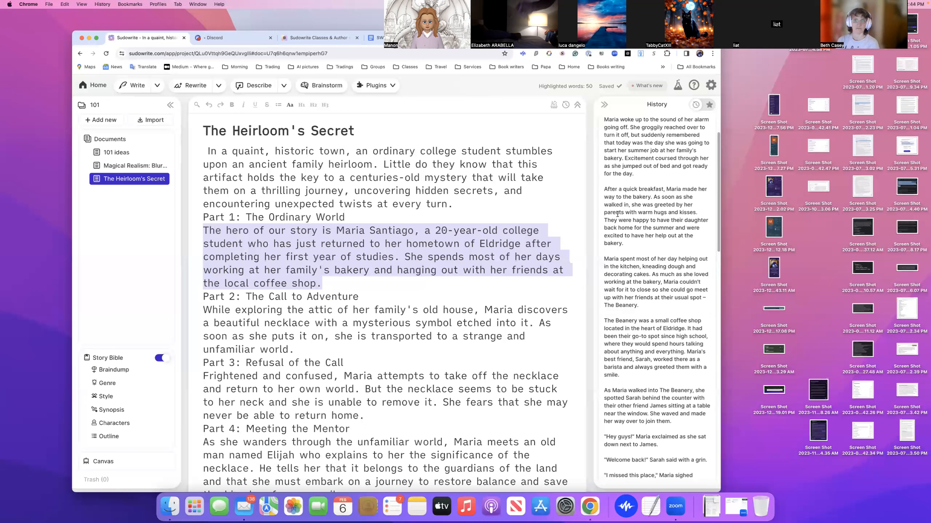
scroll(632, 269, up, 3)
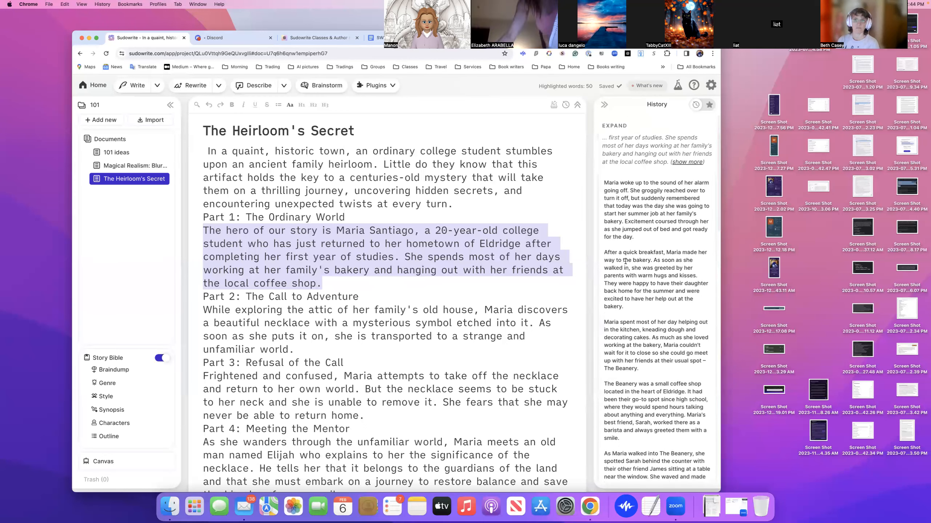
scroll(643, 248, down, 2)
scroll(643, 248, down, 1)
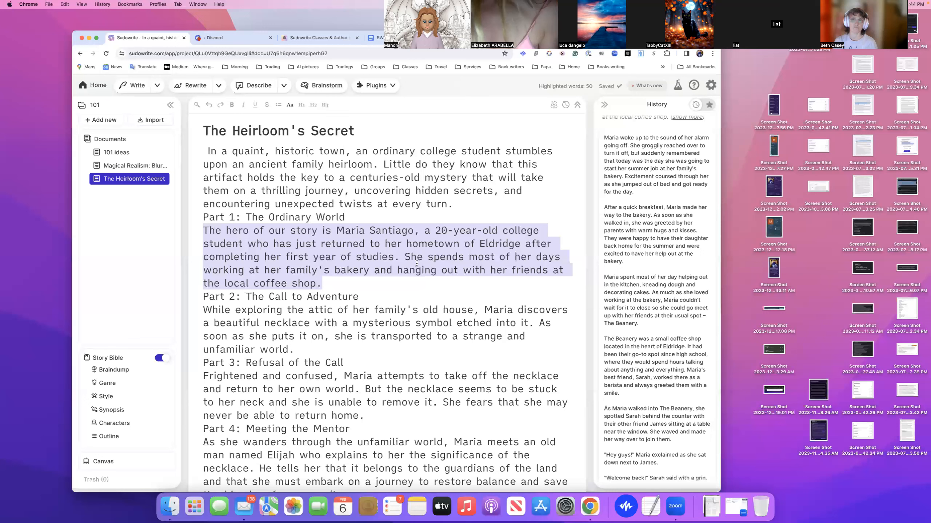
scroll(642, 236, down, 5)
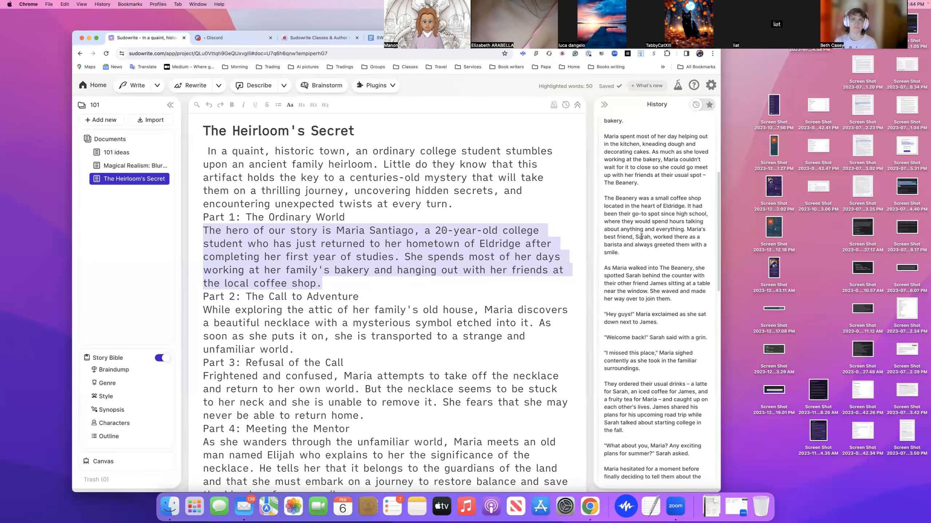
scroll(630, 241, down, 4)
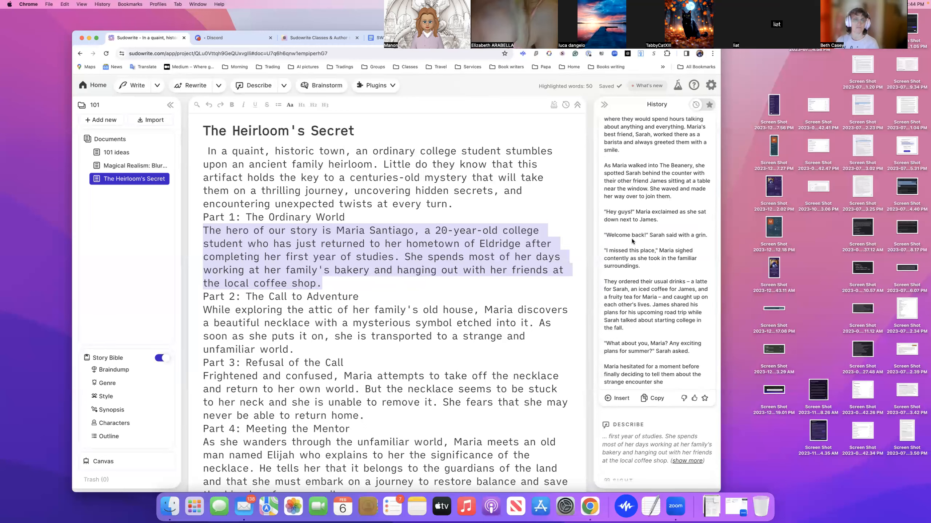
scroll(631, 239, down, 1)
scroll(631, 239, down, 1)
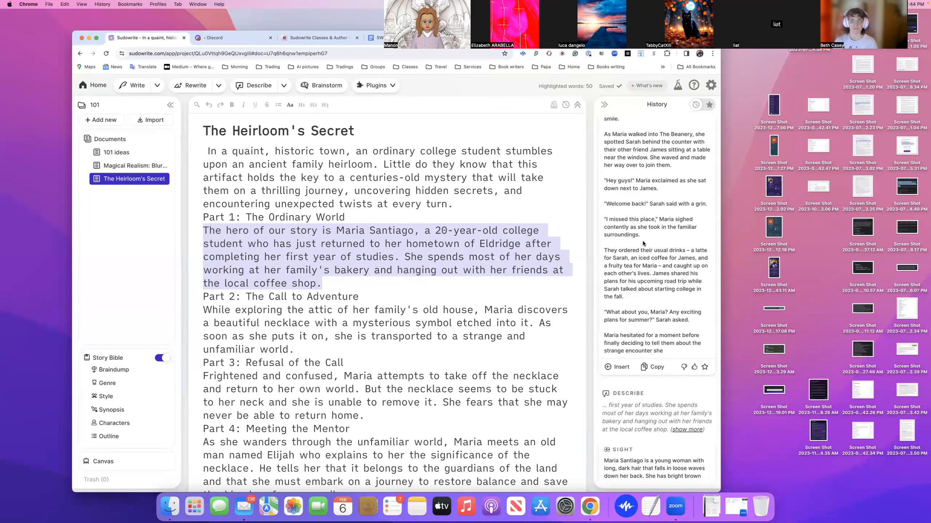
scroll(642, 241, down, 4)
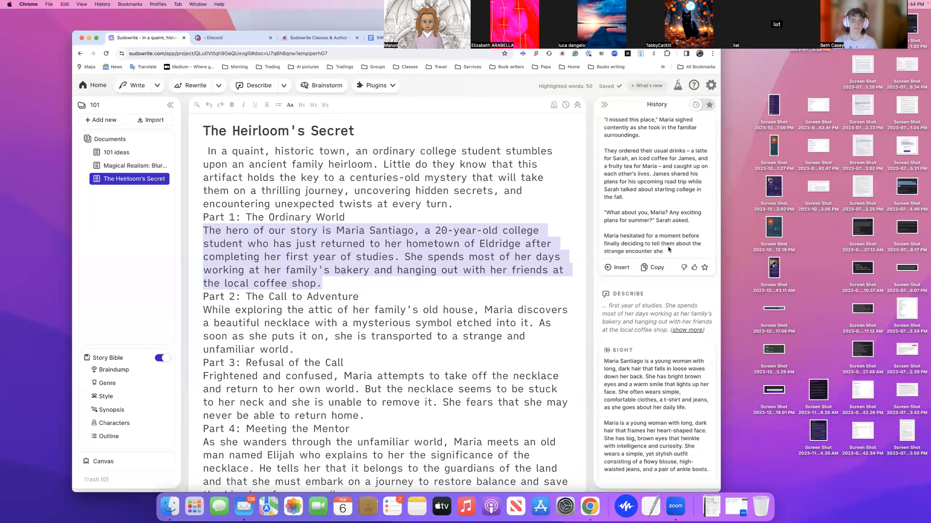
Step: Check the card length options in the Write settings and inspect the cut-off final sentence of the expanded passage
click(157, 85)
click(164, 188)
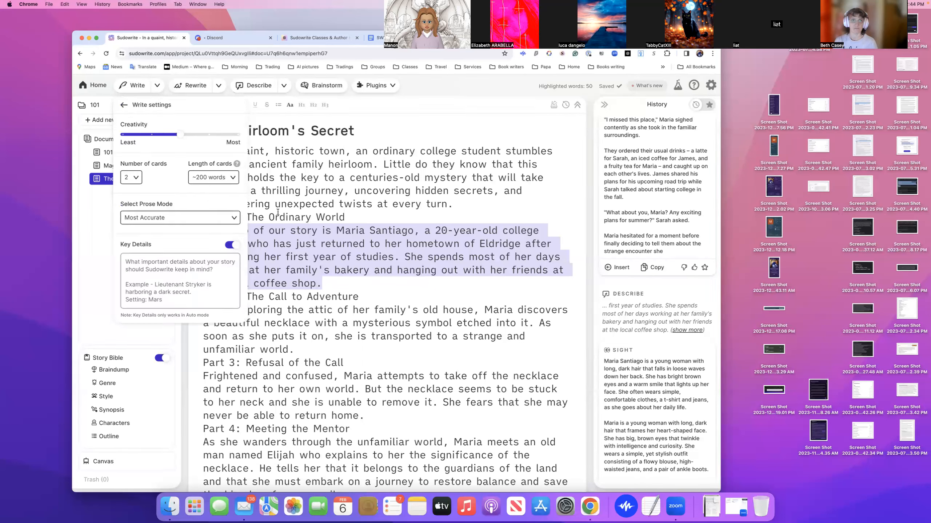
drag(604, 235, 668, 255)
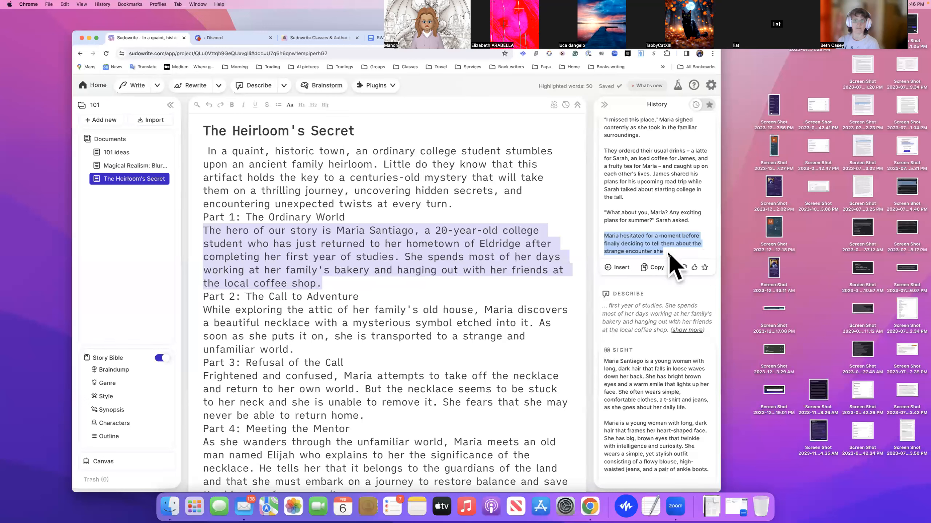
click(157, 85)
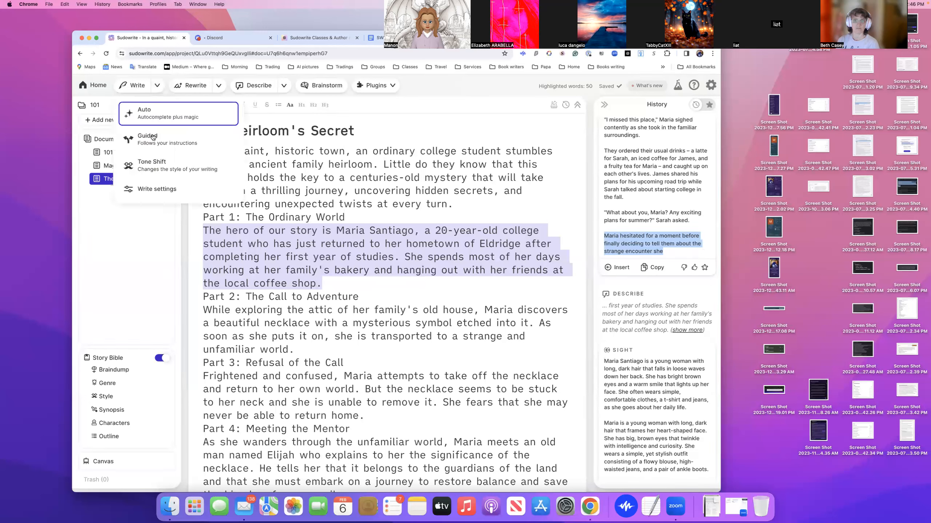
click(165, 189)
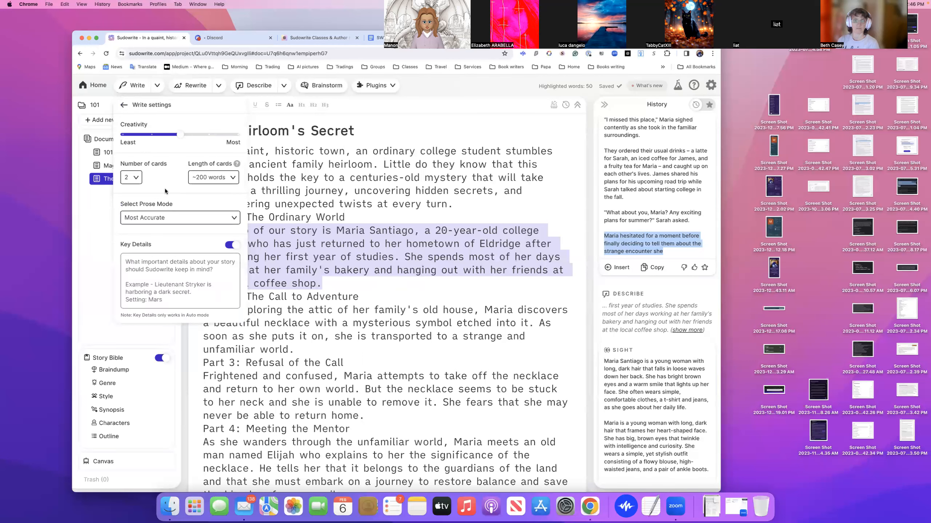
click(232, 178)
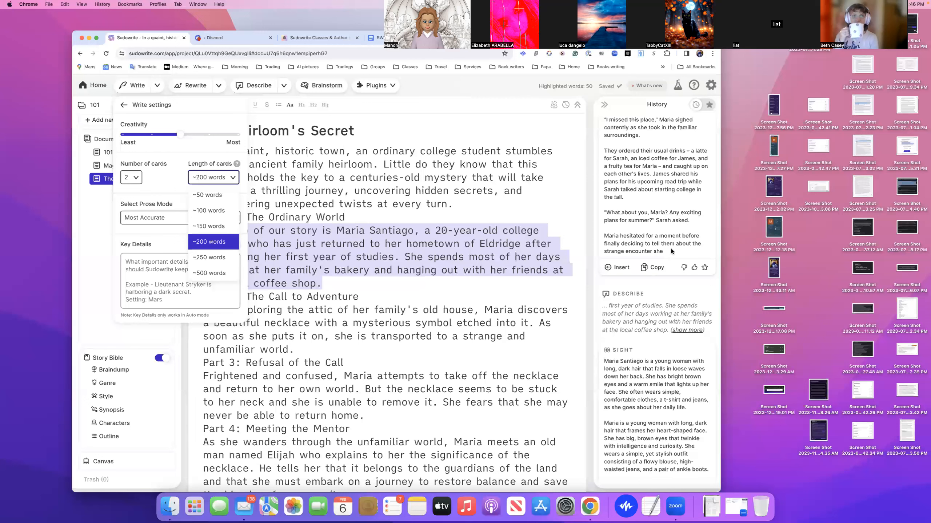
click(437, 85)
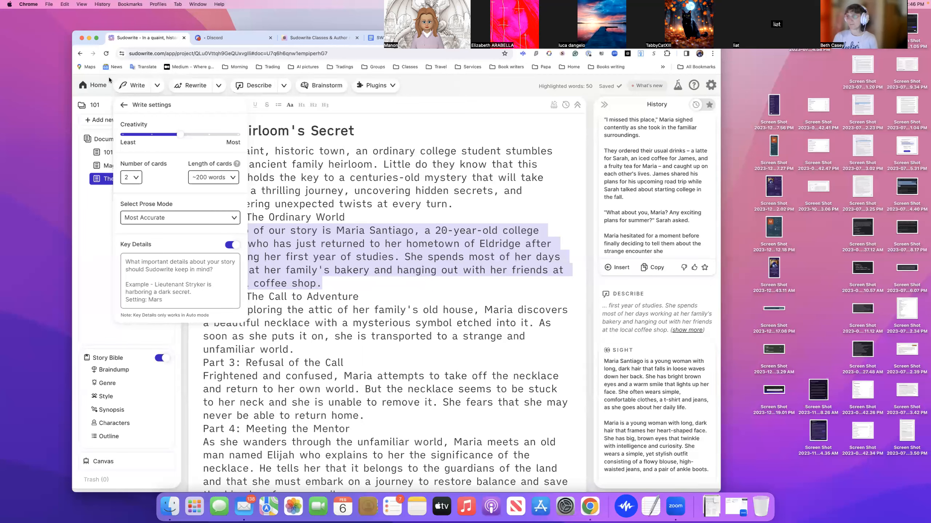
click(135, 105)
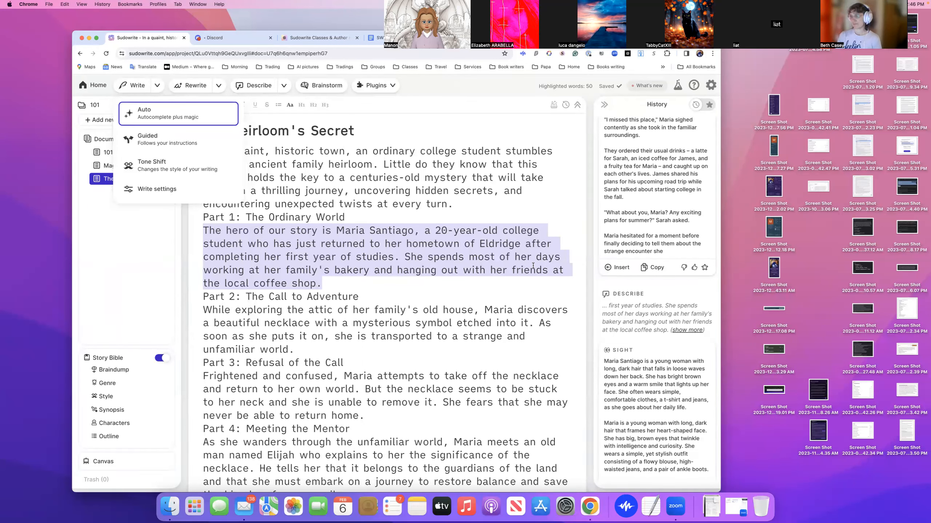
click(484, 257)
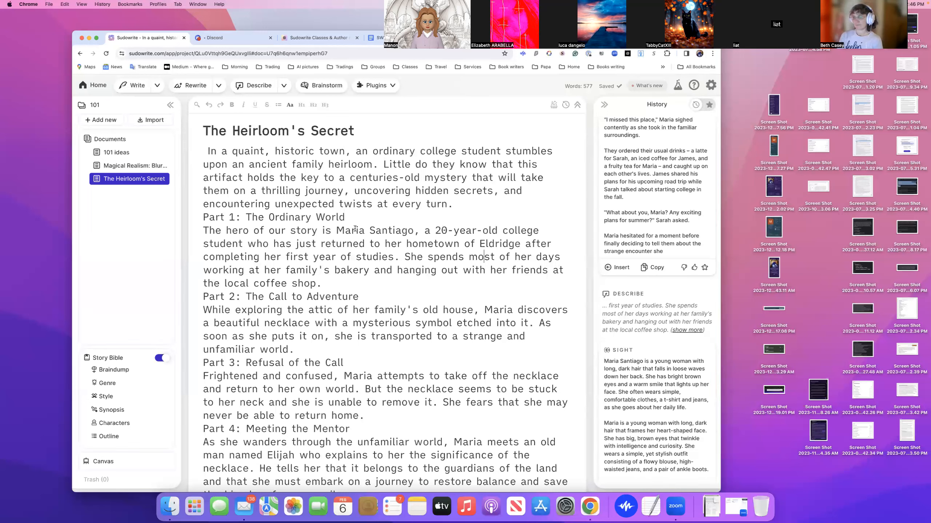
Step: Insert the Expand result on a new line beneath the Part 1: The Ordinary World paragraph
scroll(355, 265, down, 3)
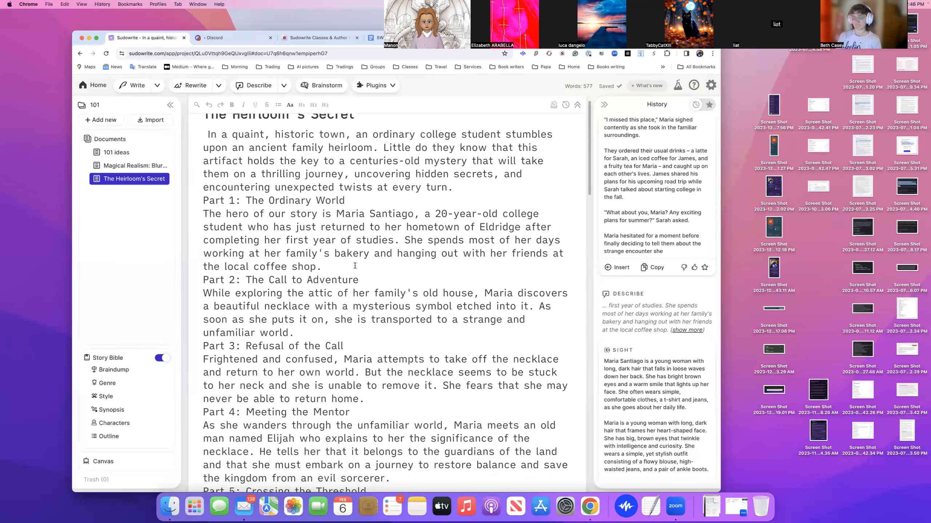
scroll(362, 256, up, 3)
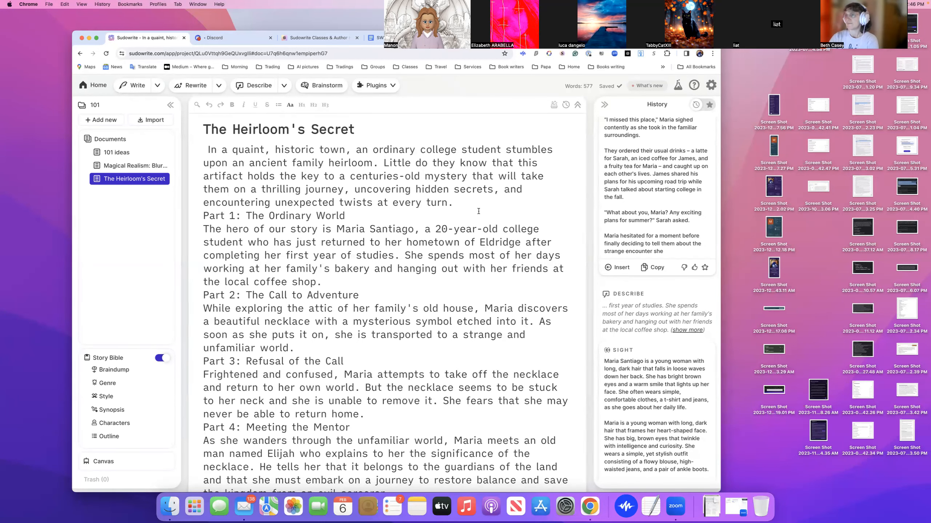
scroll(477, 211, down, 1)
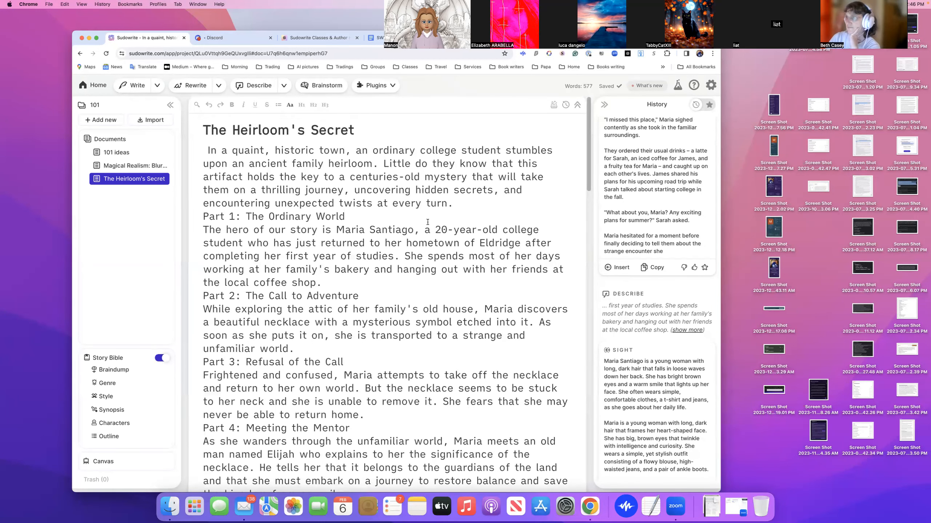
scroll(428, 216, down, 2)
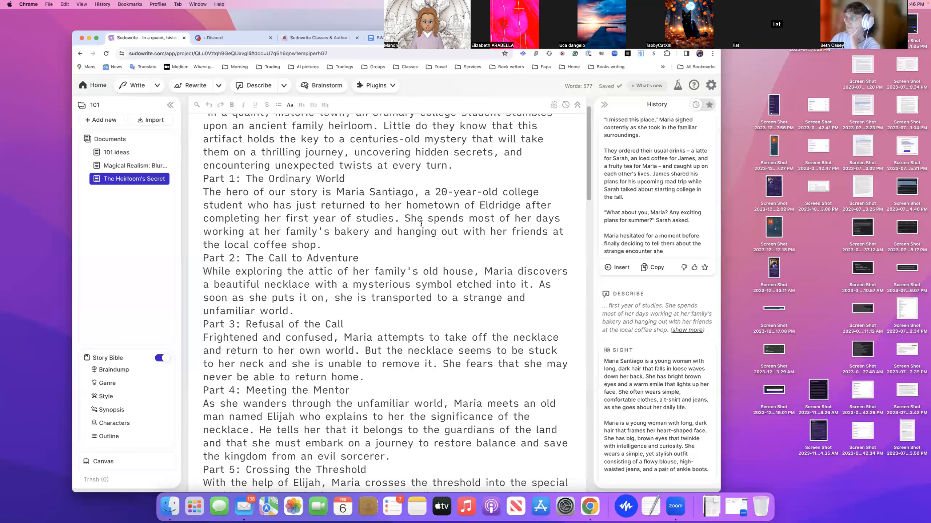
scroll(403, 229, up, 2)
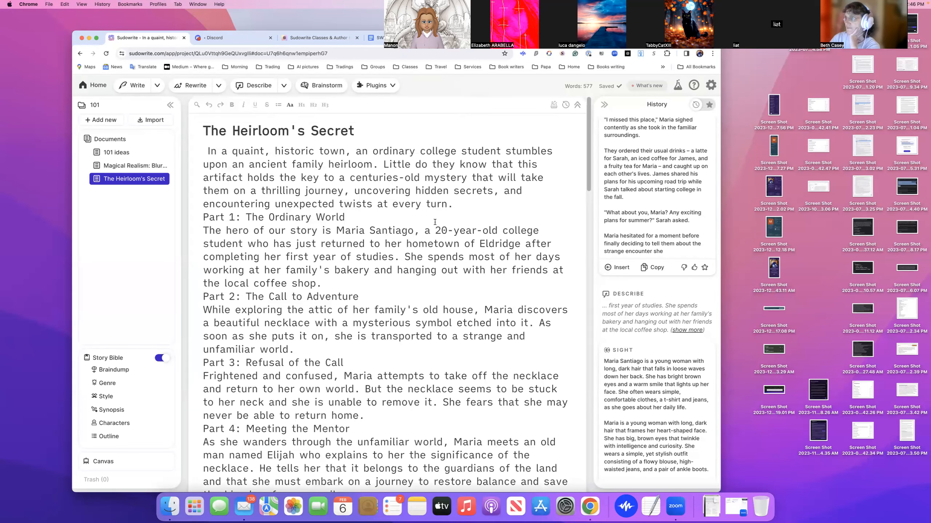
click(354, 284)
key(Return)
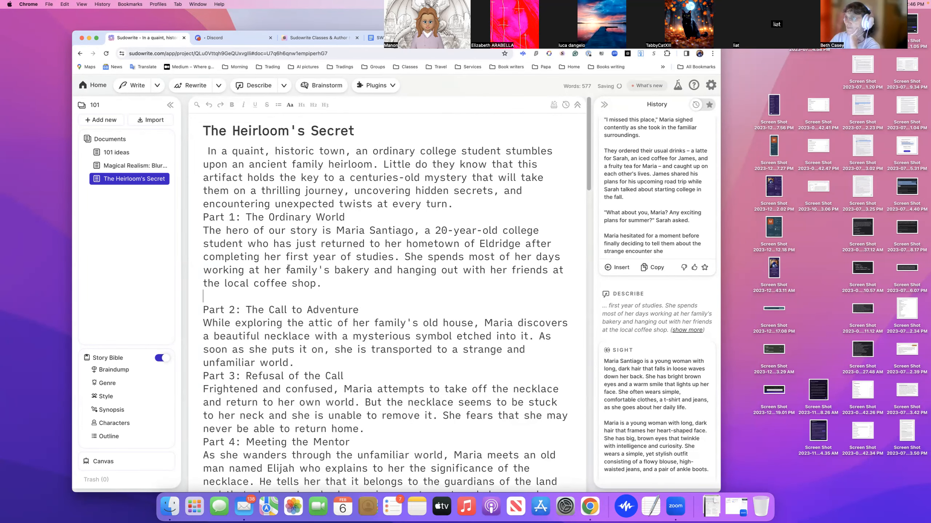
scroll(636, 222, up, 9)
scroll(636, 223, down, 10)
scroll(636, 223, down, 3)
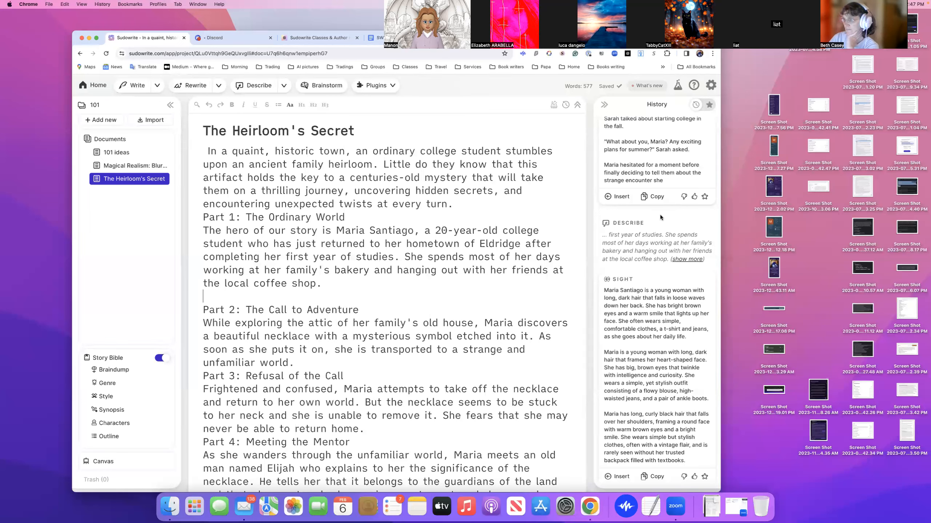
click(618, 198)
scroll(403, 354, down, 6)
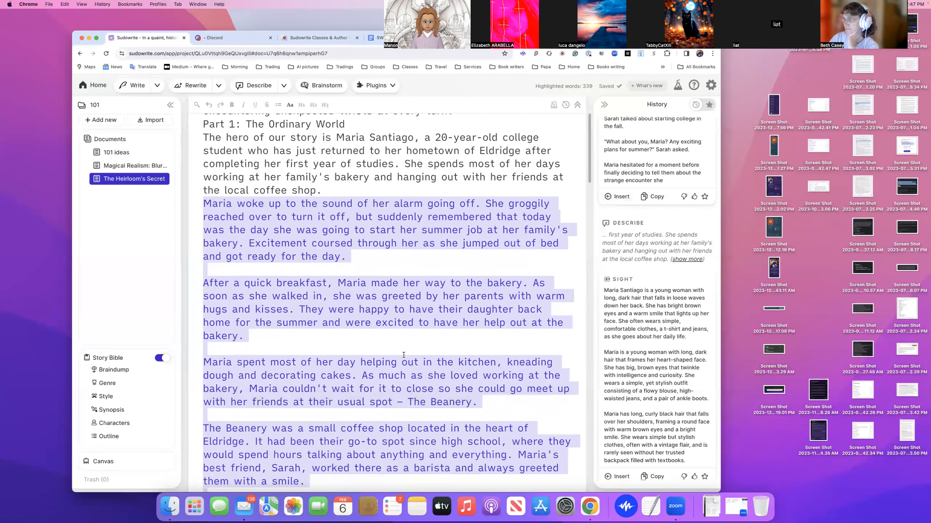
scroll(404, 355, down, 4)
scroll(433, 176, up, 4)
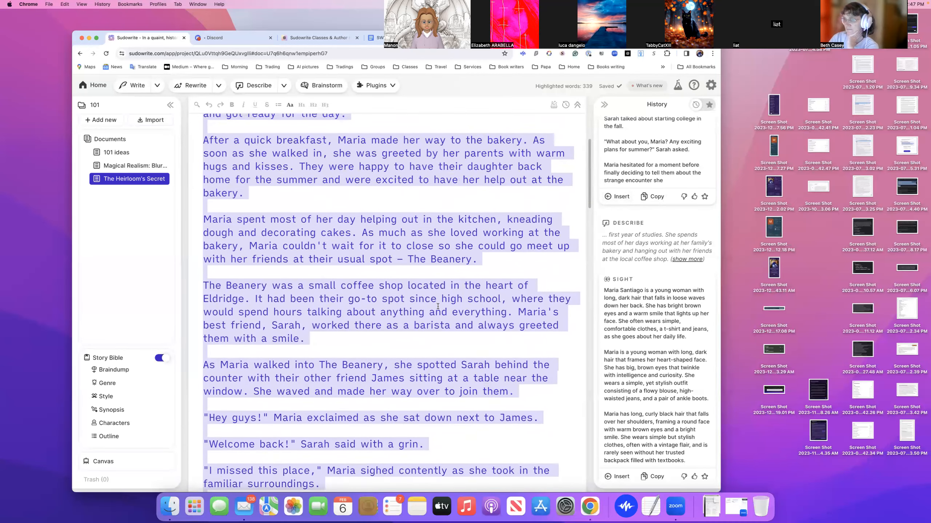
Step: Edit around the inserted "After a quick breakfast" paragraph by adding a line break beneath it and removing it again
click(447, 185)
drag(408, 185, 476, 187)
click(473, 205)
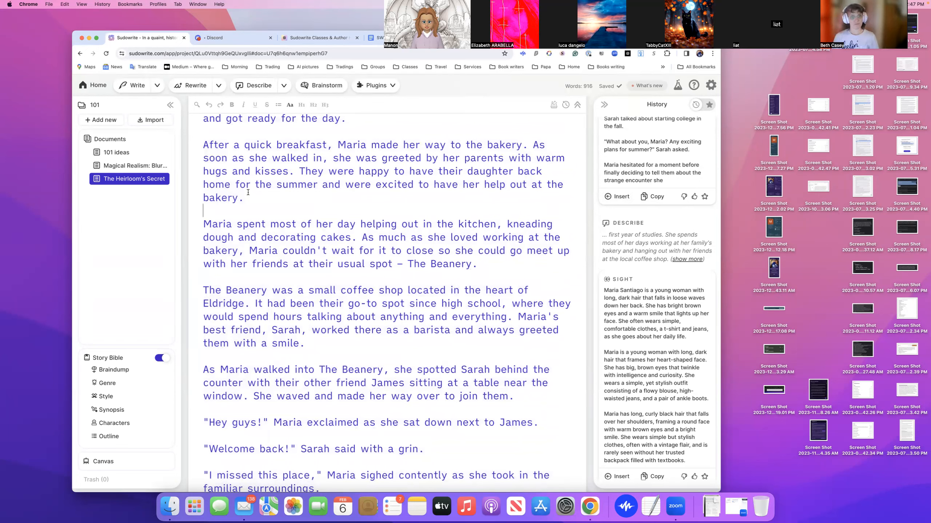
key(Return)
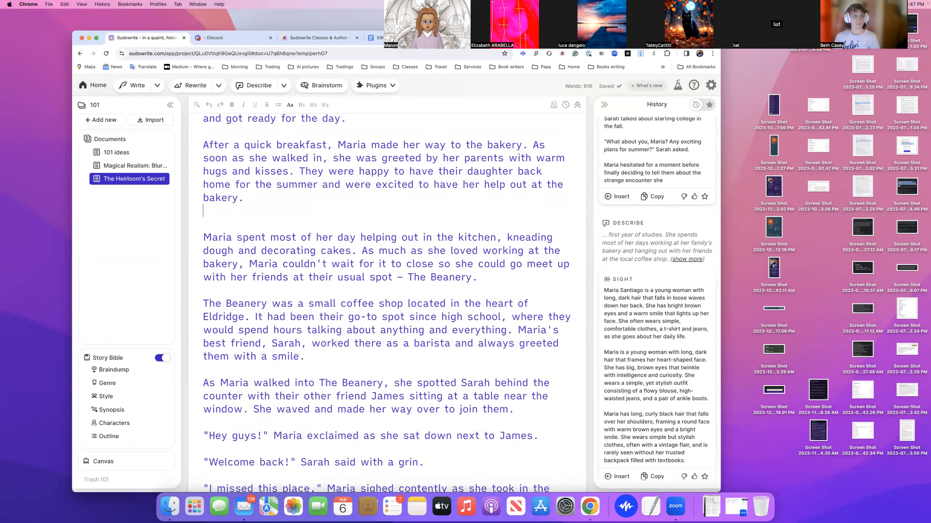
key(BackSpace)
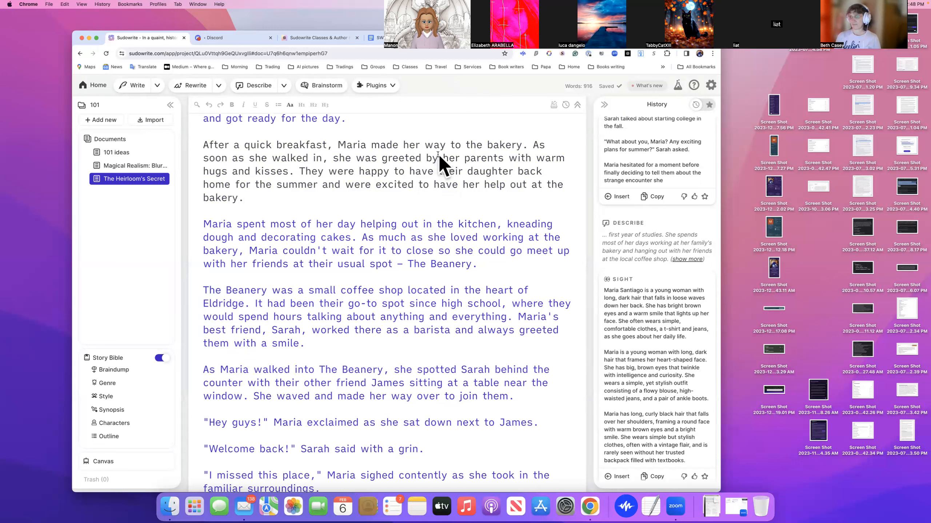
Step: Rate the Expand card positively, trying the negative rating before settling on the thumbs-up
click(694, 198)
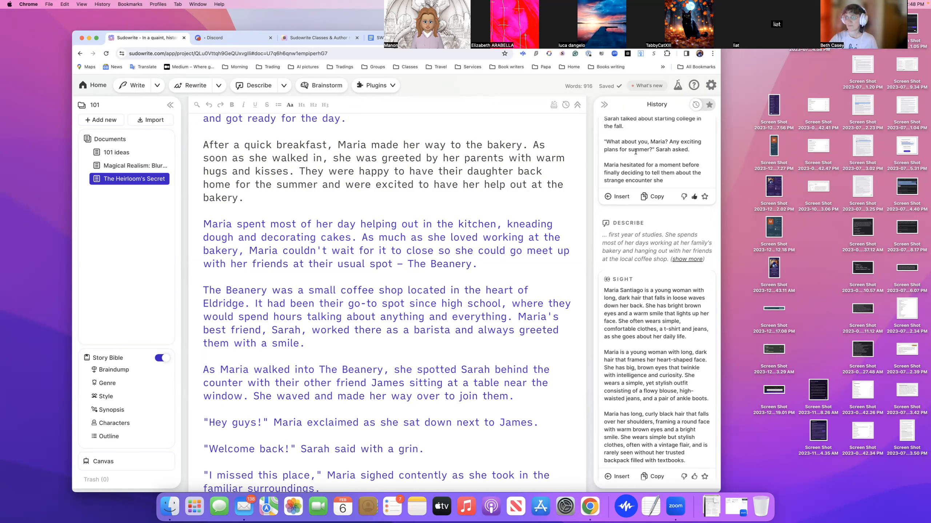
click(684, 197)
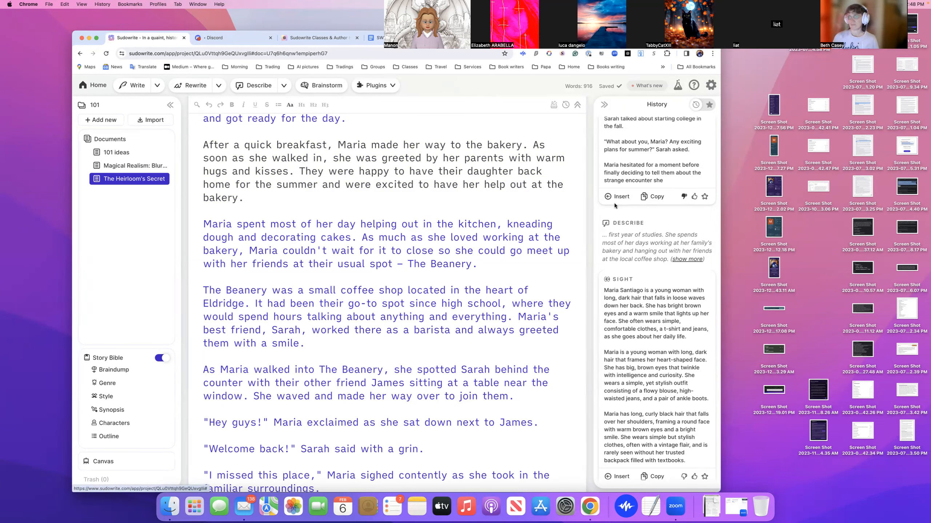
click(694, 197)
Step: Star the Expand card for the Part 1 paragraph to save it among the favourites
scroll(661, 278, up, 10)
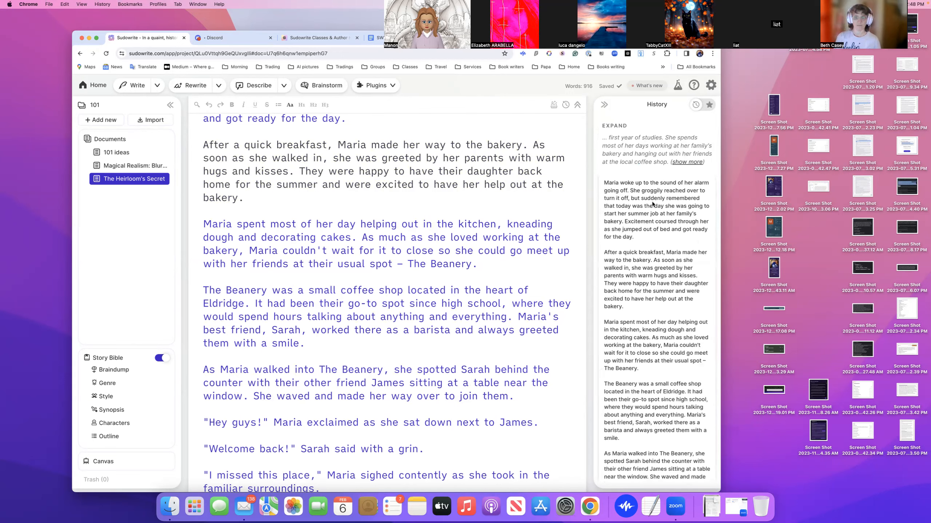
scroll(656, 220, down, 10)
scroll(660, 231, up, 3)
scroll(673, 226, up, 1)
scroll(673, 226, down, 1)
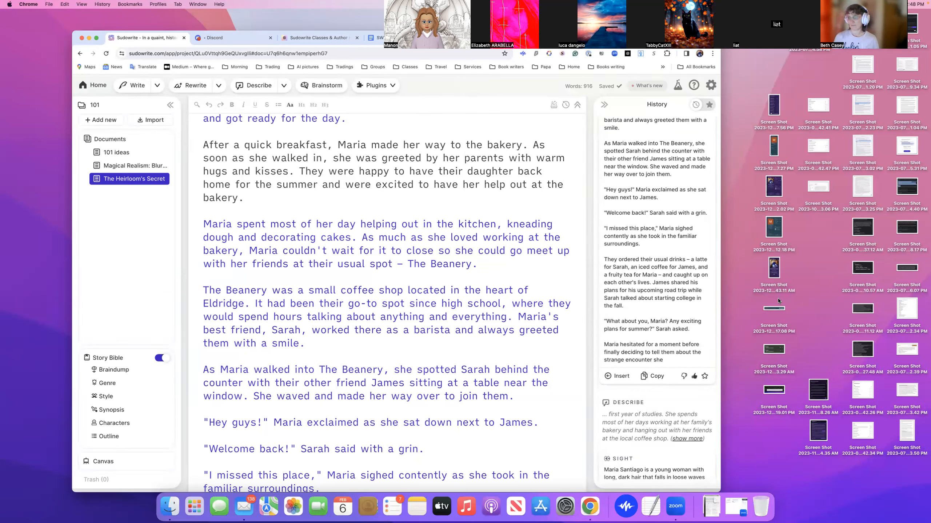
click(705, 378)
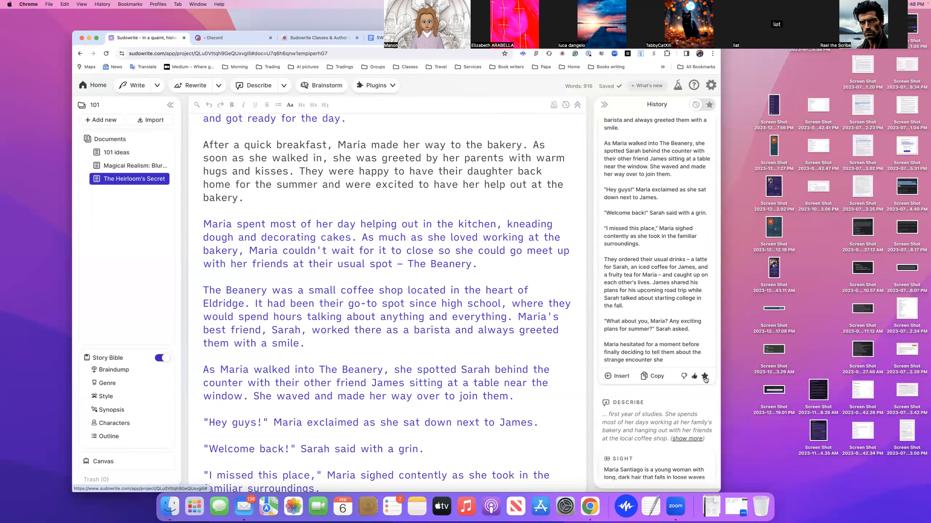
Step: View the starred cards and compare them with the full history of Expand and Describe results
scroll(709, 382, up, 3)
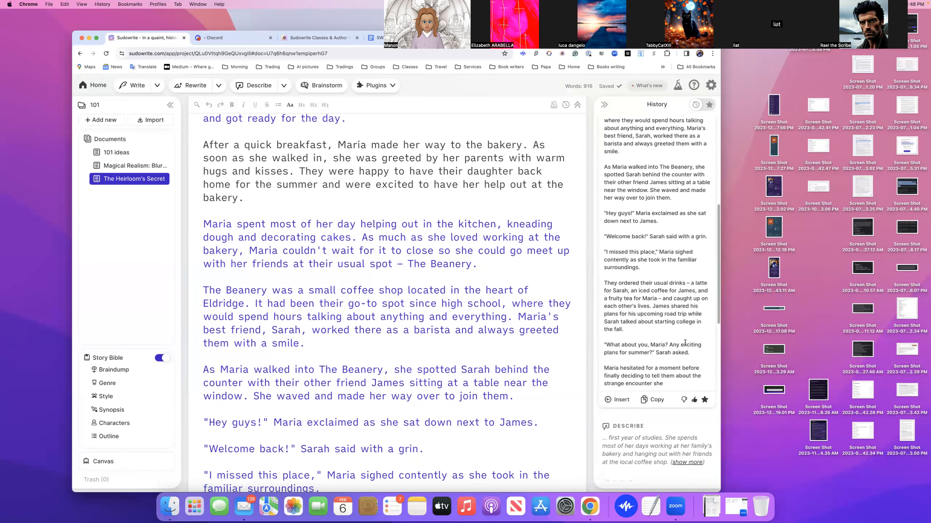
click(709, 106)
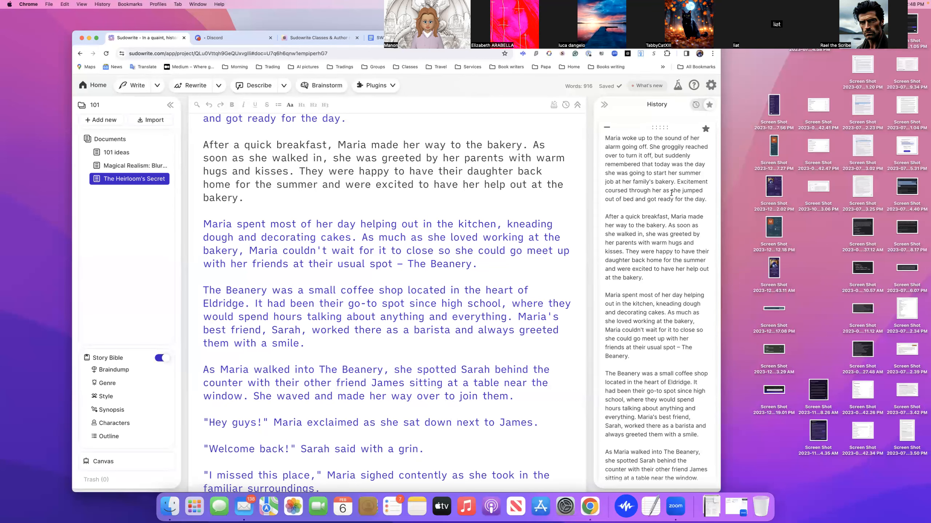
scroll(673, 188, down, 2)
scroll(673, 188, up, 5)
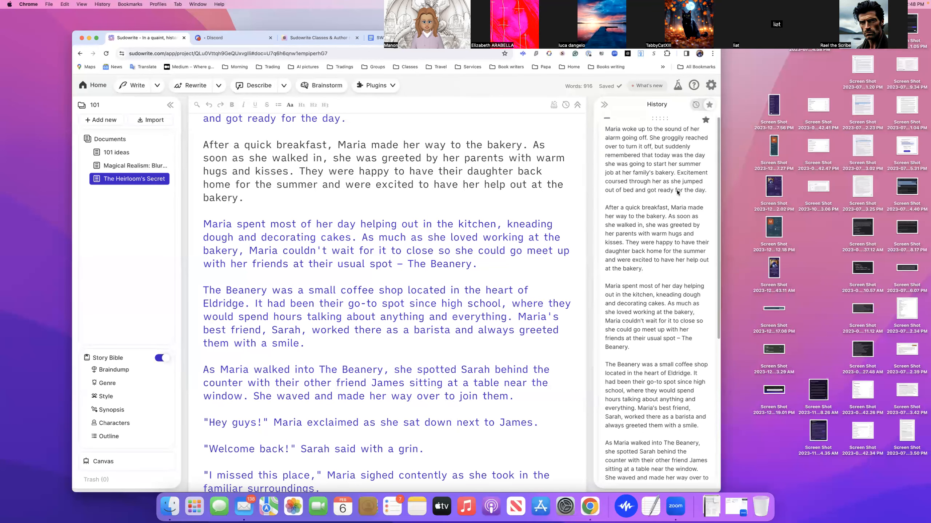
click(696, 106)
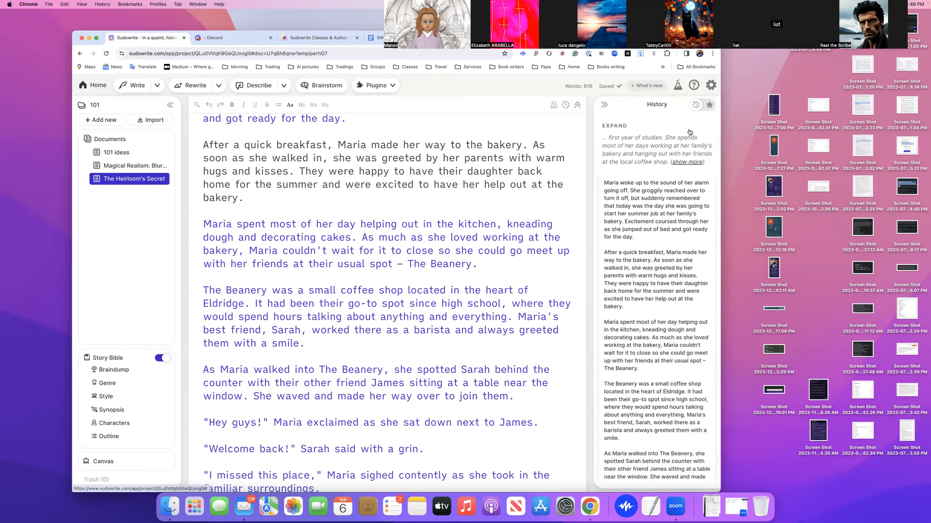
scroll(645, 250, down, 10)
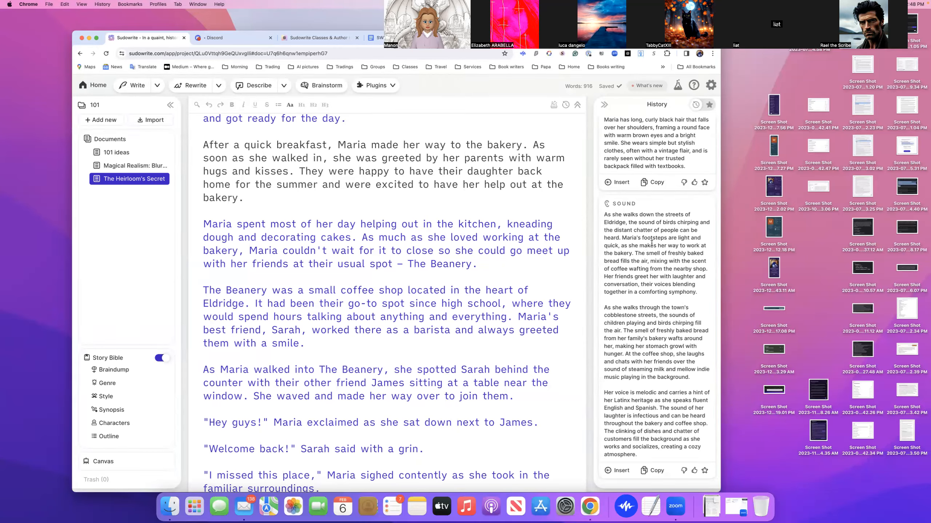
scroll(640, 273, up, 15)
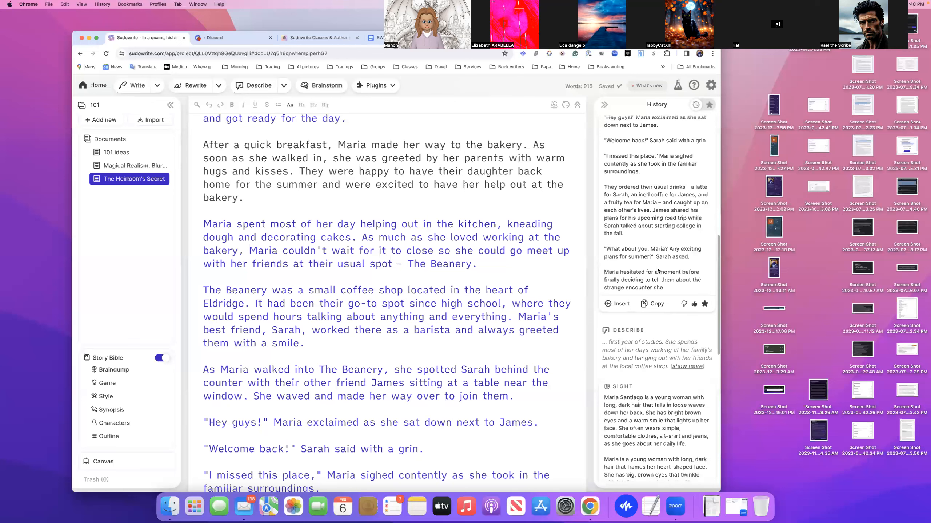
scroll(648, 230, down, 6)
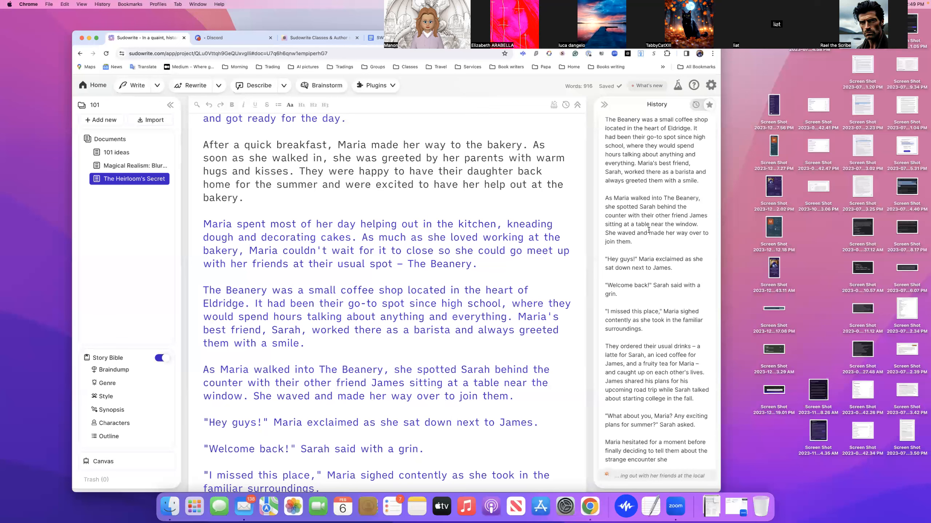
scroll(690, 112, up, 6)
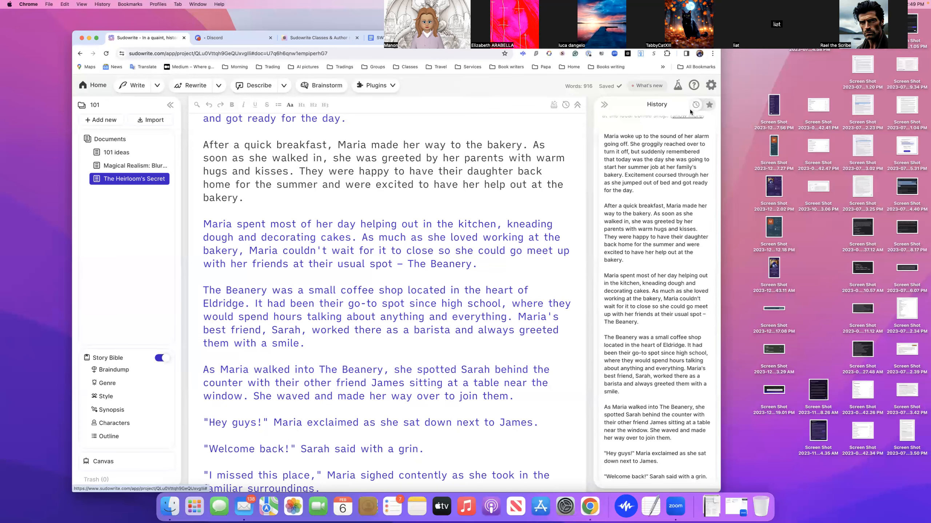
Step: Skim the inserted passage in the document down to where Part 2: The Call to Adventure begins
scroll(319, 293, down, 1)
scroll(319, 295, up, 3)
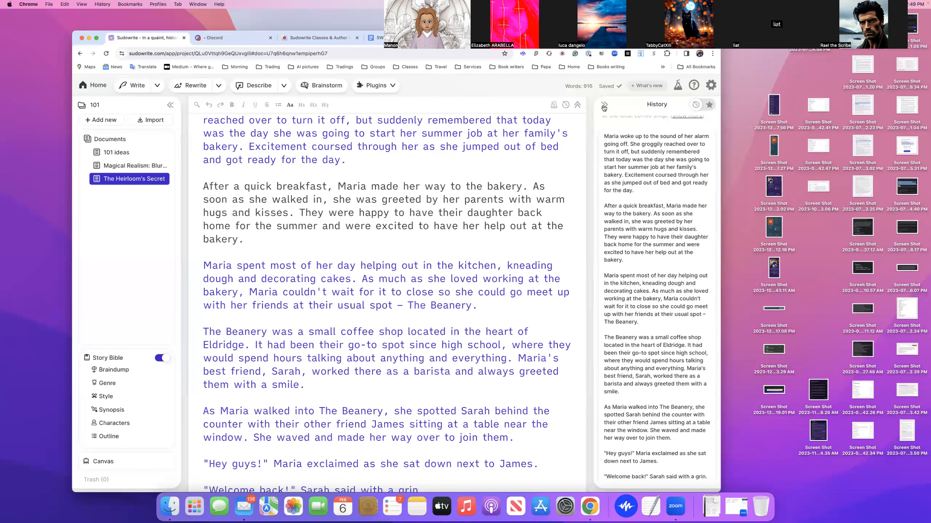
scroll(385, 201, down, 5)
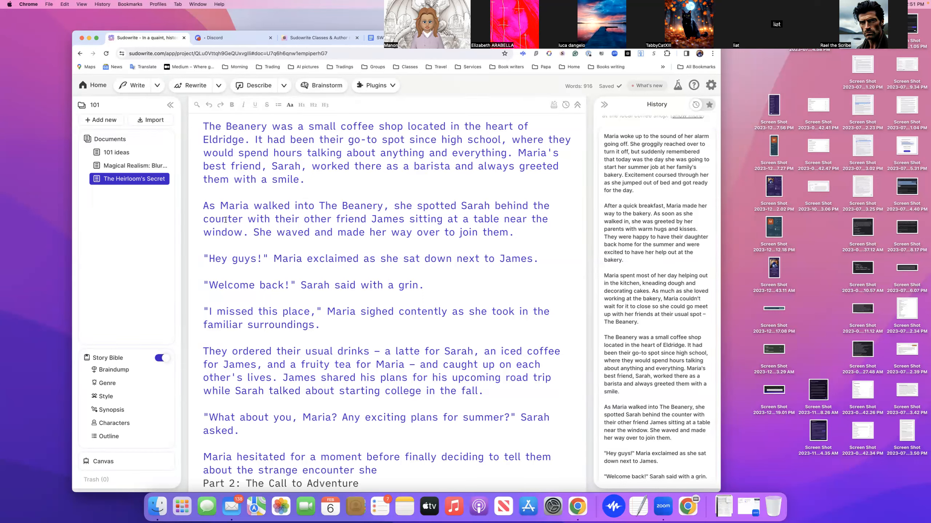
Step: Collapse the Story Bible's section list and expand it again to show Braindump through Outline
click(121, 359)
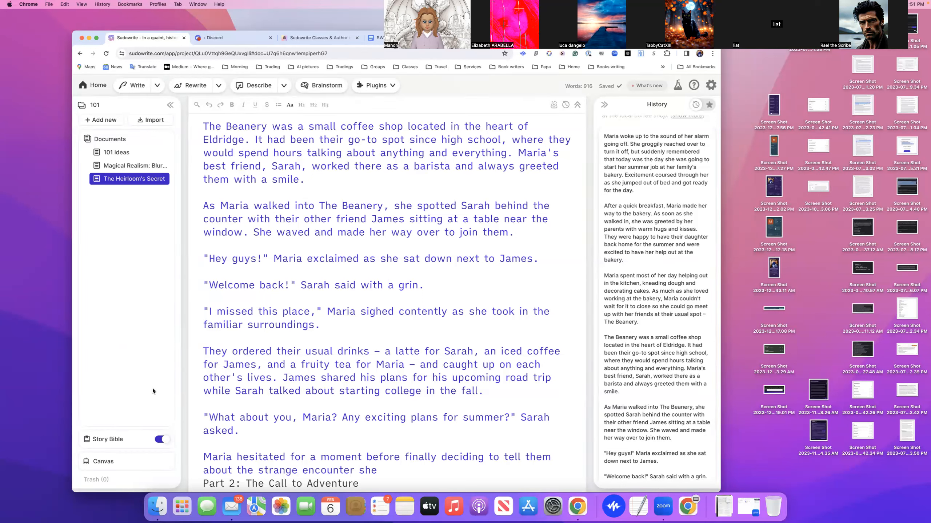
click(102, 443)
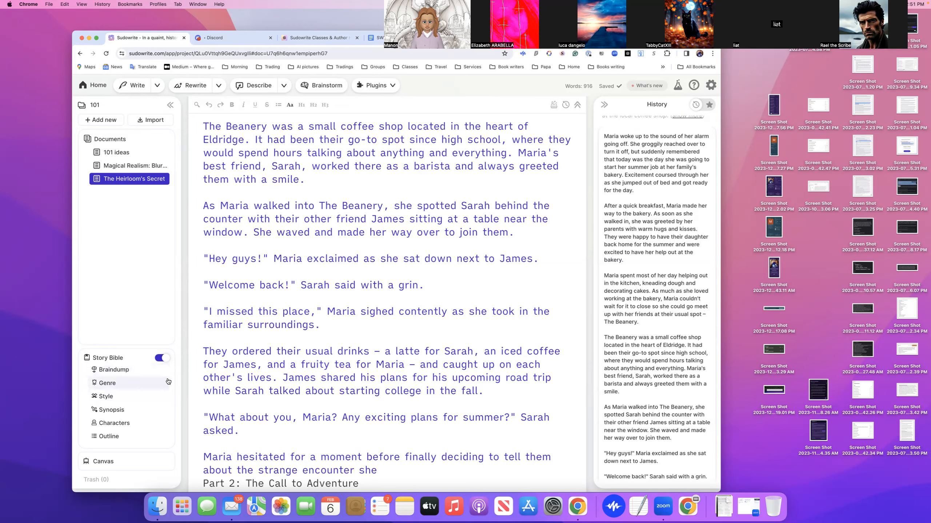
scroll(264, 366, up, 10)
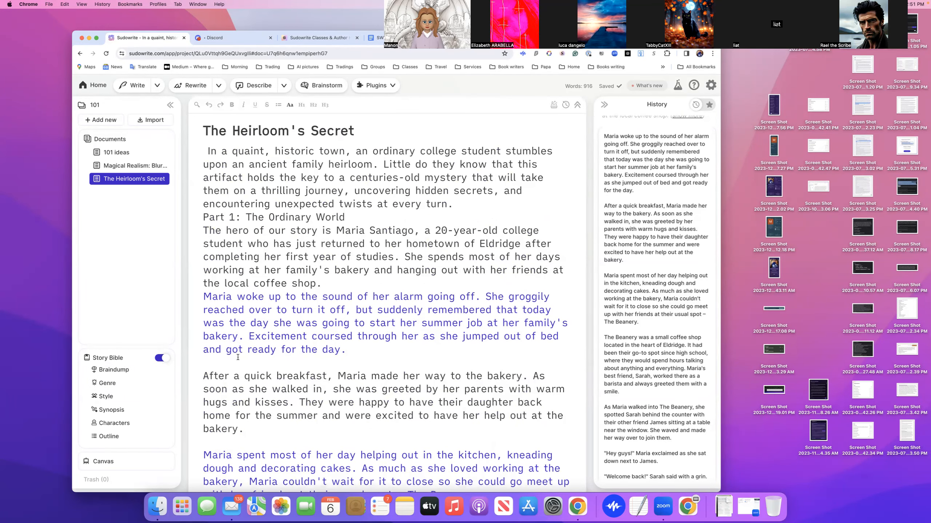
Step: Select the entire text of The Heirloom's Secret and look it over from beginning to end
drag(204, 131, 242, 440)
click(258, 397)
key(super+a)
scroll(316, 397, down, 20)
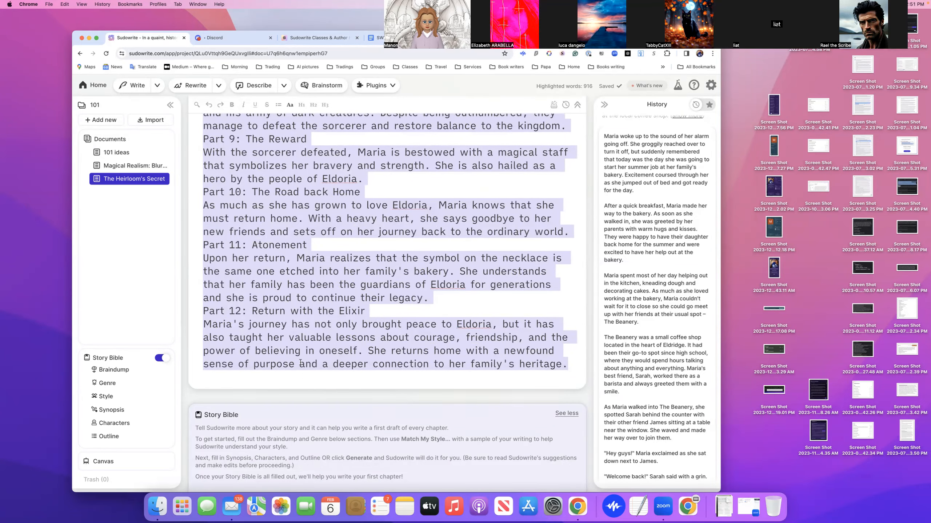
scroll(318, 393, up, 20)
scroll(304, 344, up, 6)
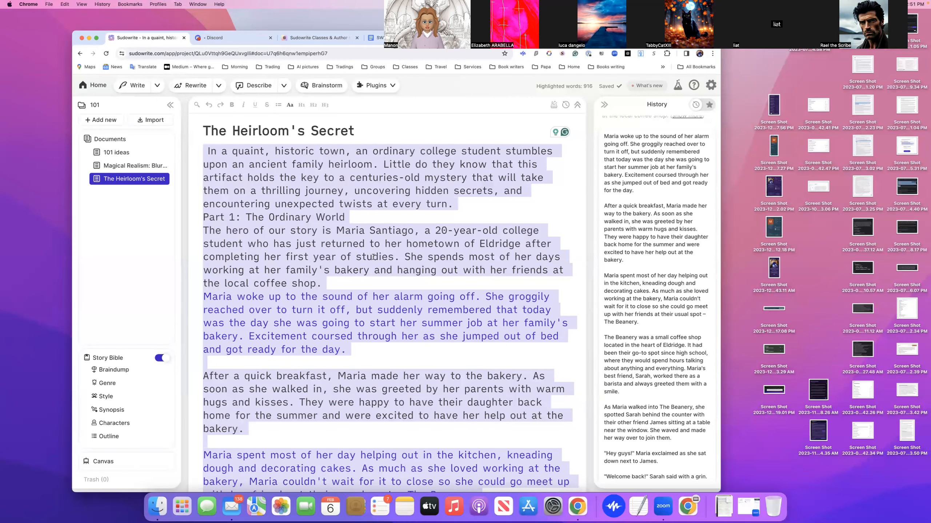
Step: Paste the copied twelve-part Hero's Journey outline into the Story Bible's Braindump
click(117, 359)
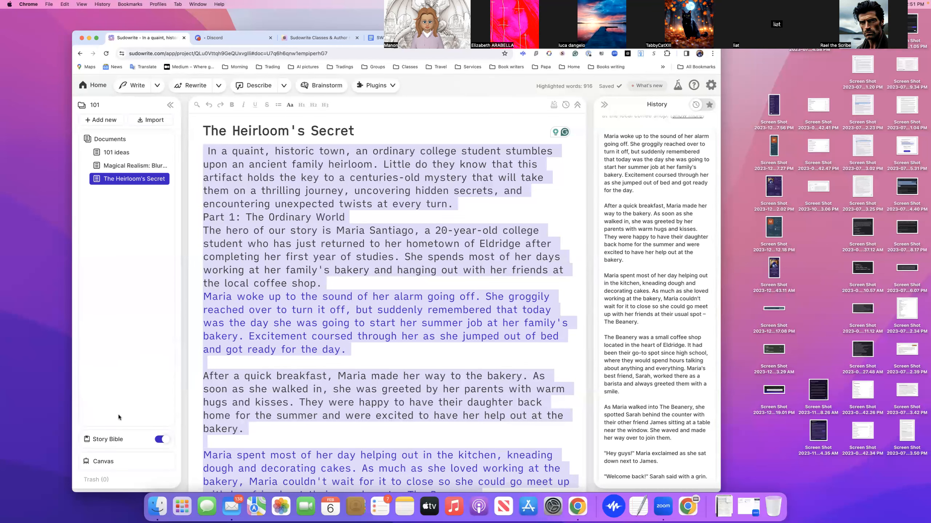
click(109, 439)
click(114, 371)
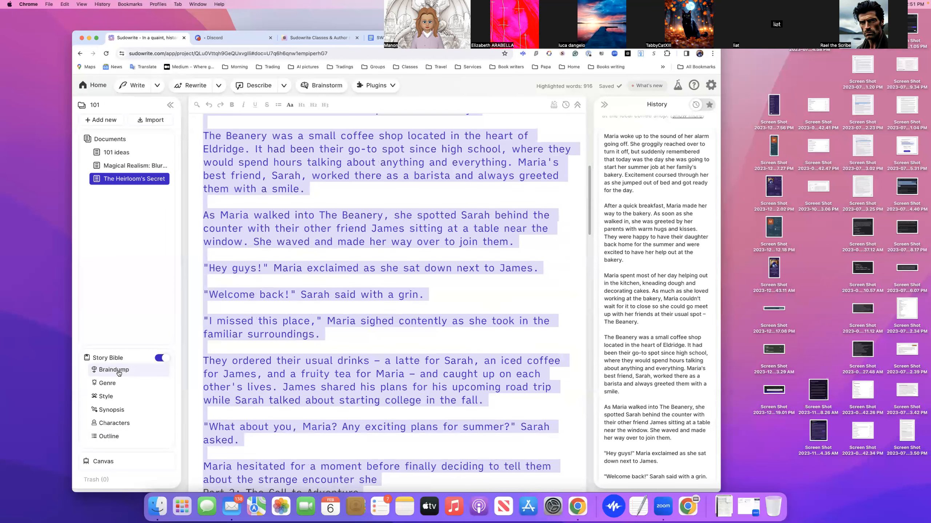
click(211, 134)
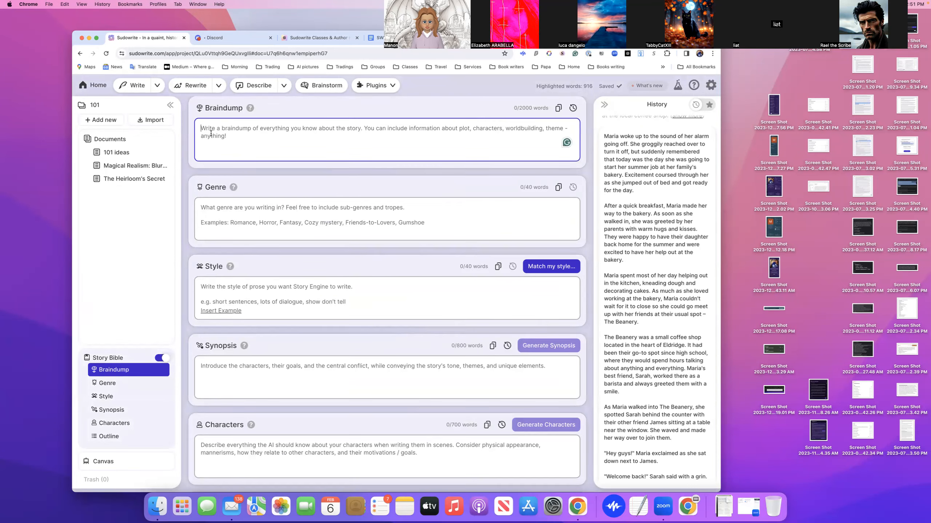
key(super+v)
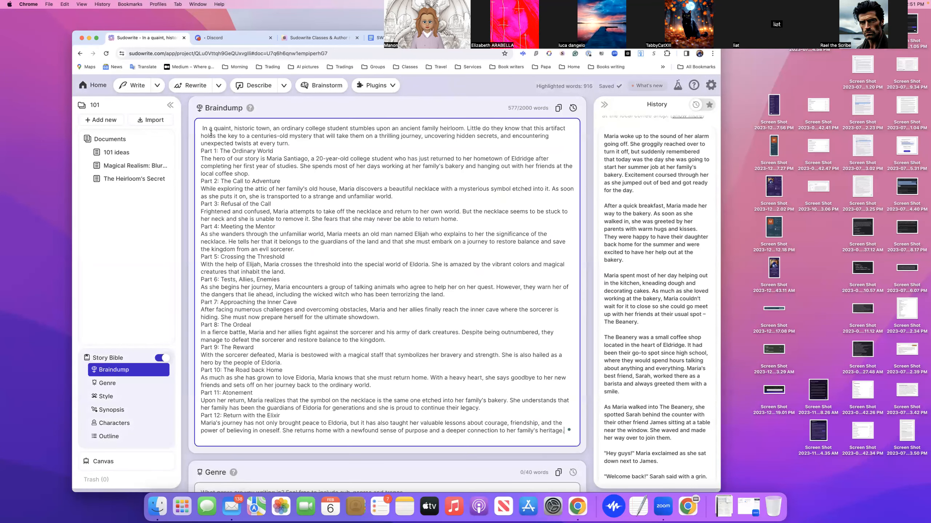
Step: Delete the space before the Braindump's opening words "In a quaint" and look through its twelve parts
scroll(218, 250, up, 3)
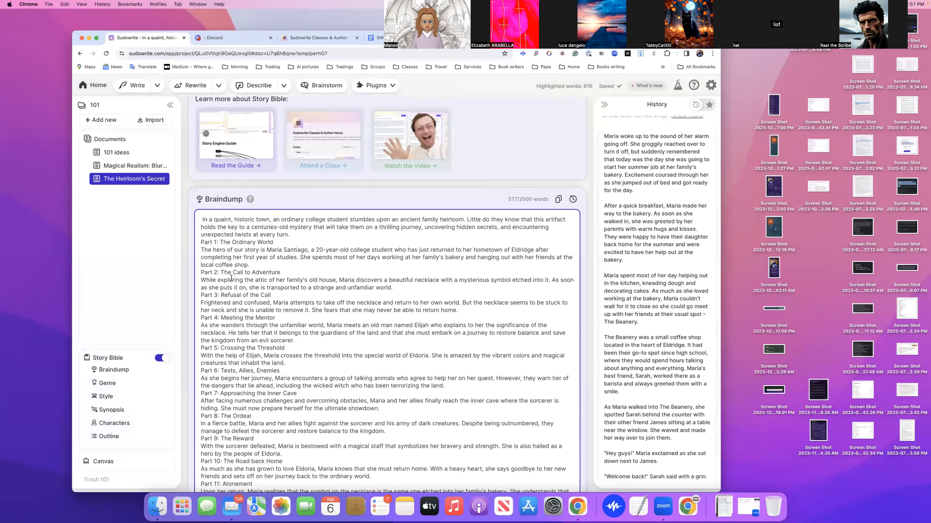
click(202, 218)
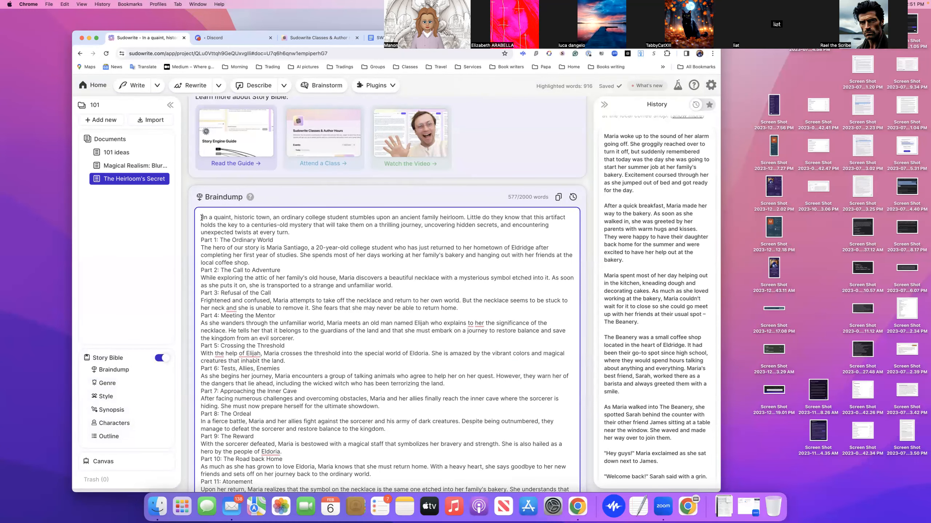
key(BackSpace)
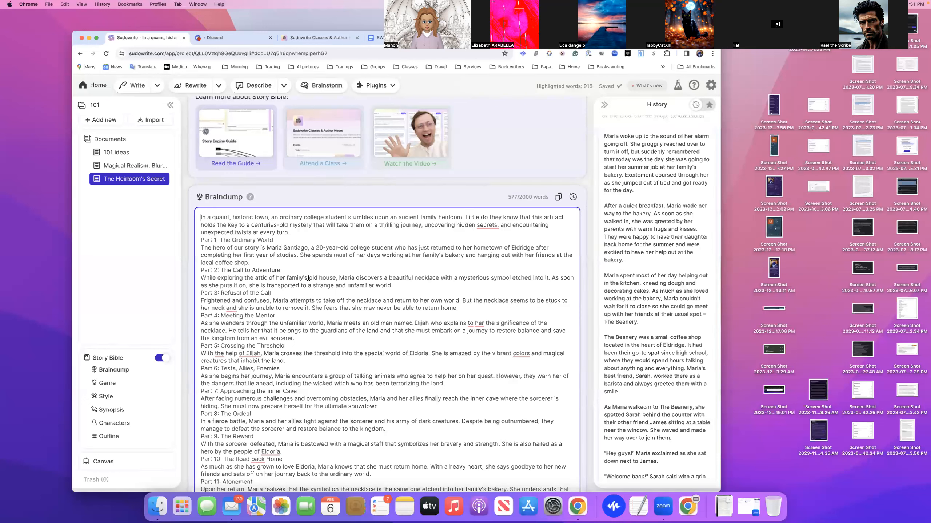
scroll(363, 301, down, 5)
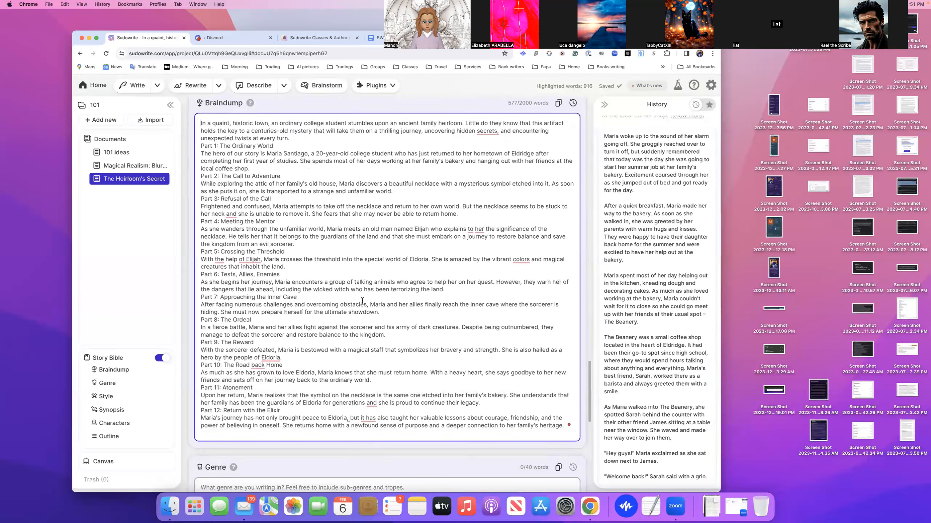
scroll(362, 300, up, 4)
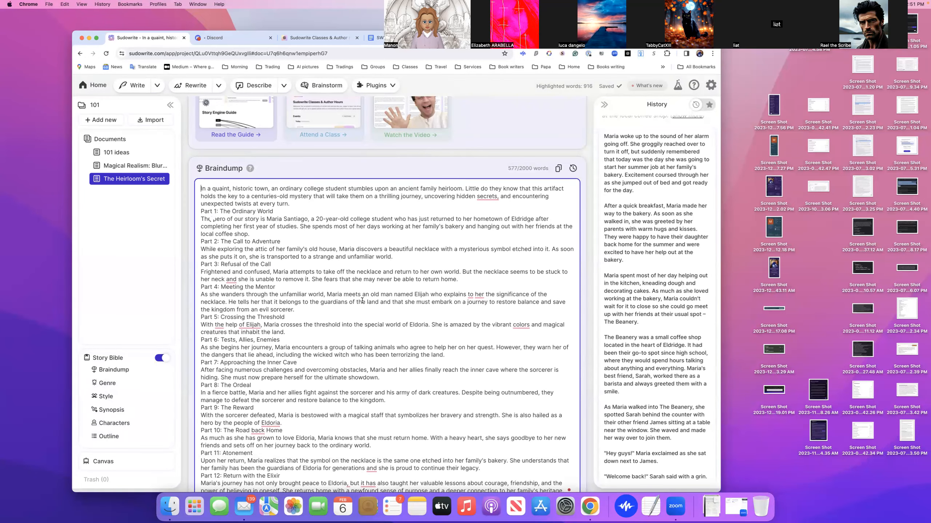
scroll(362, 301, down, 1)
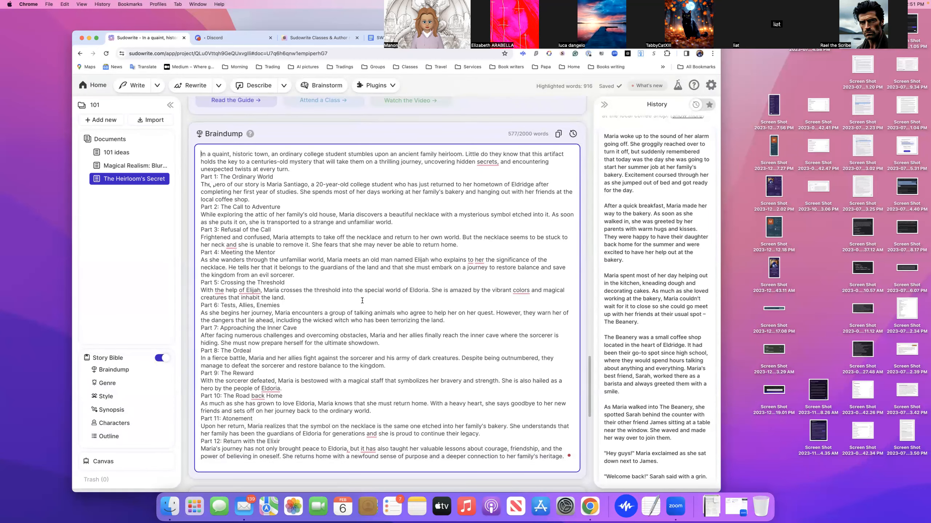
scroll(362, 301, down, 2)
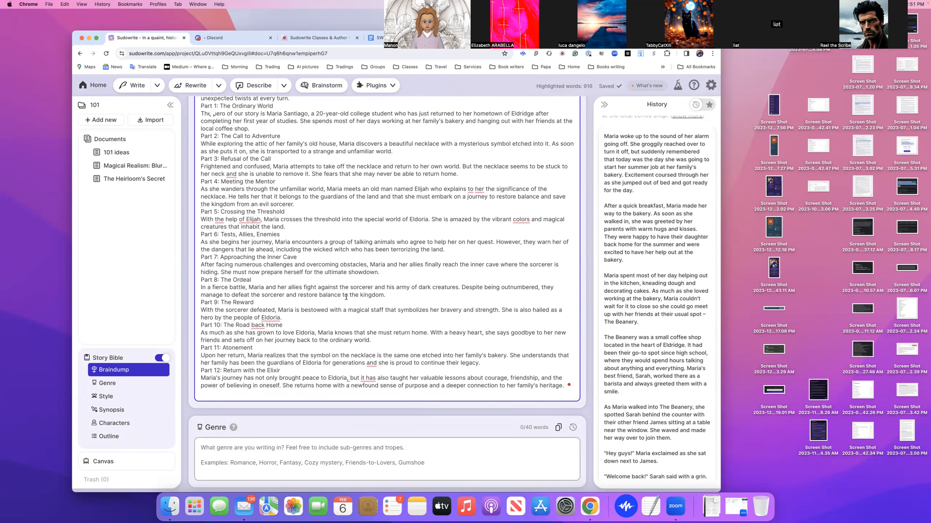
Step: Switch to the SW 101, 201 & 301 Google Doc and copy "Mystery/Thriller" from the first story idea for the Genre field
scroll(346, 297, down, 5)
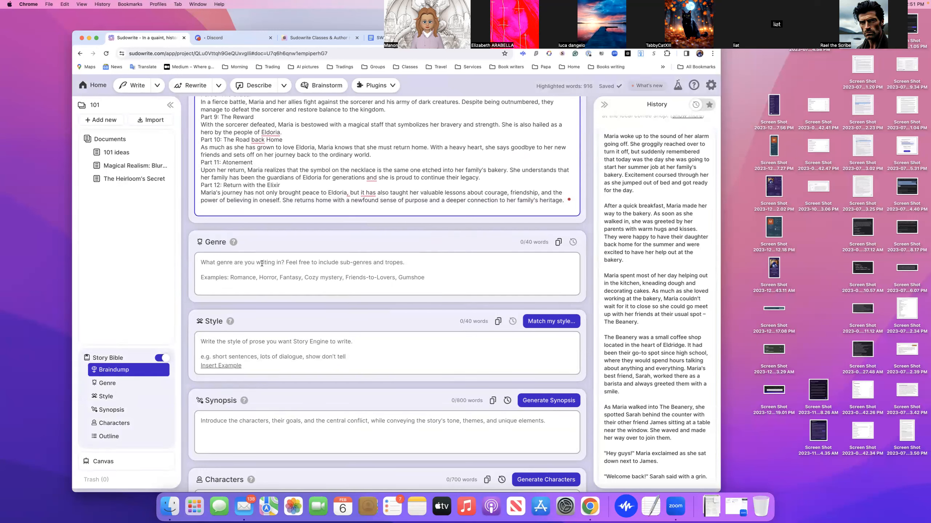
click(231, 265)
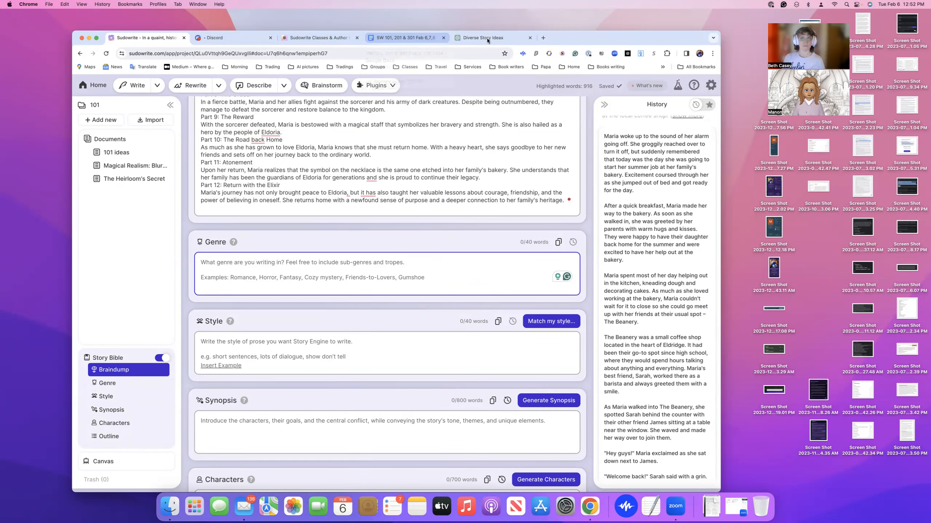
click(416, 38)
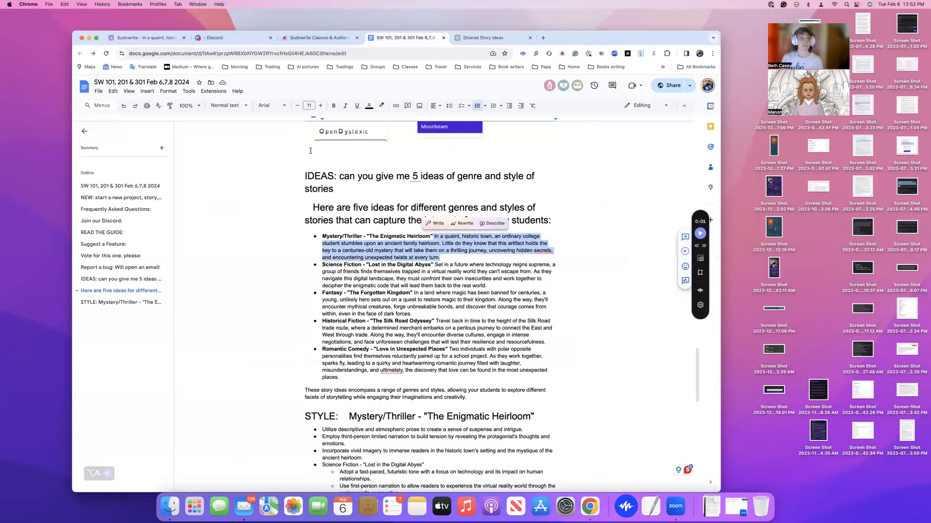
click(348, 234)
drag(362, 235, 322, 235)
key(super+c)
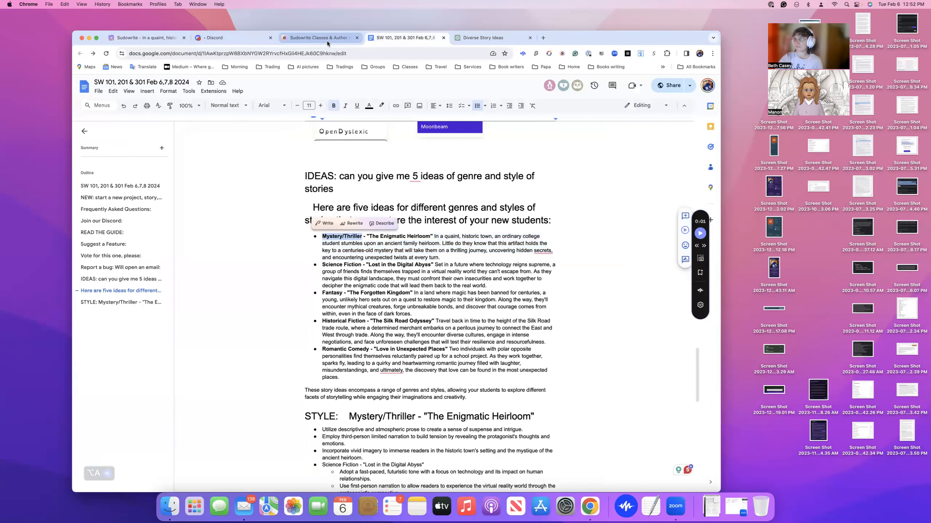
Step: Return to Sudowrite, paste the copied genre into Genre and replace its slash so it reads "Mystery, Thriller"
click(147, 38)
key(super+v)
scroll(262, 285, down, 1)
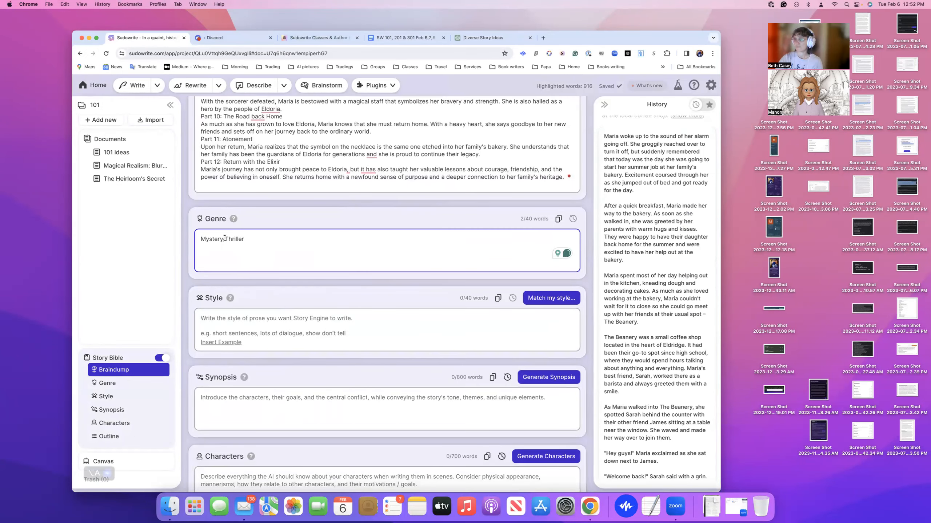
click(225, 238)
key(BackSpace)
text(,)
Step: Read the How it works notes for Genre and Braindump to see which sections each one affects
mouse_move(233, 220)
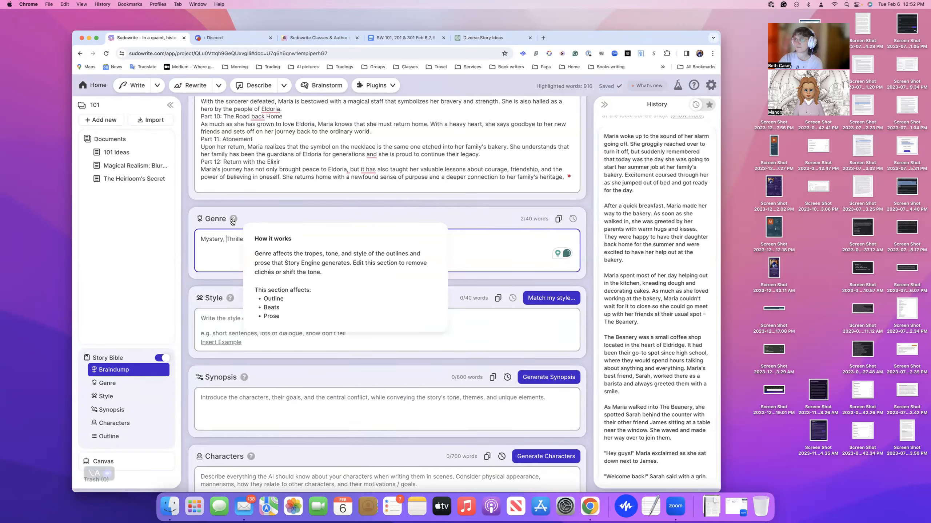
scroll(232, 220, up, 10)
mouse_move(250, 234)
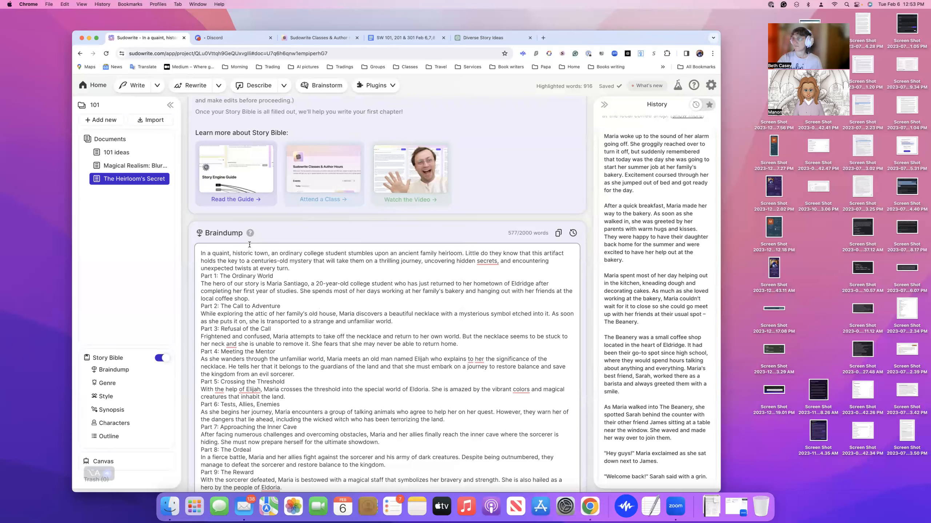
scroll(249, 245, down, 10)
mouse_move(233, 266)
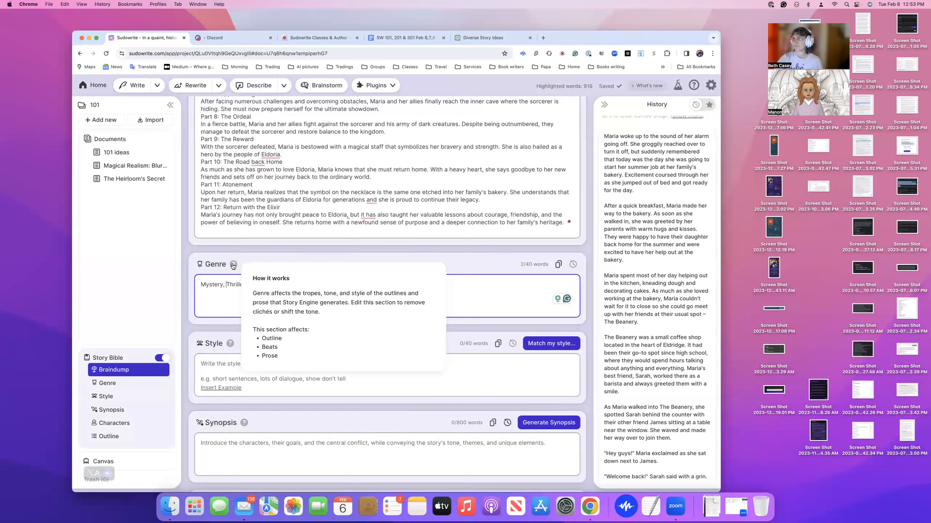
scroll(232, 266, down, 1)
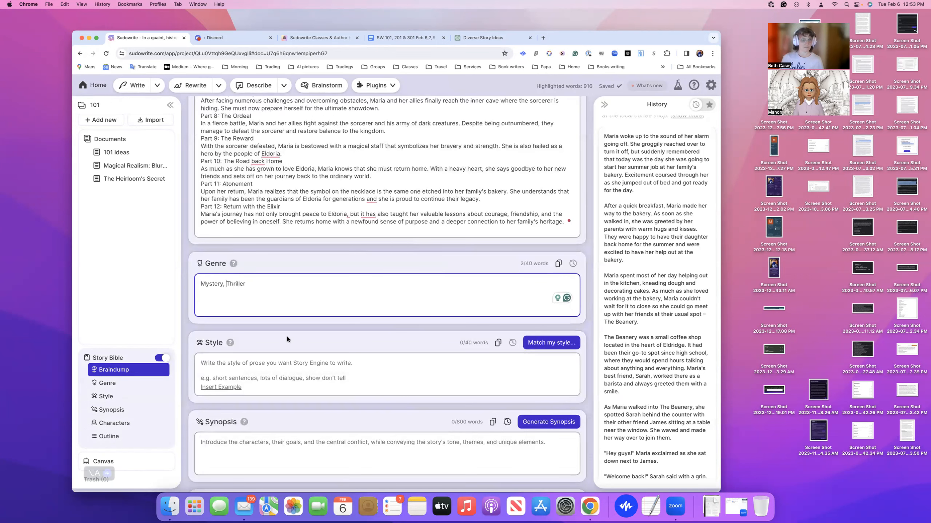
Step: Look over the Story Bible sections from Genre to Outline and compare them with the Braindump text
scroll(287, 339, down, 5)
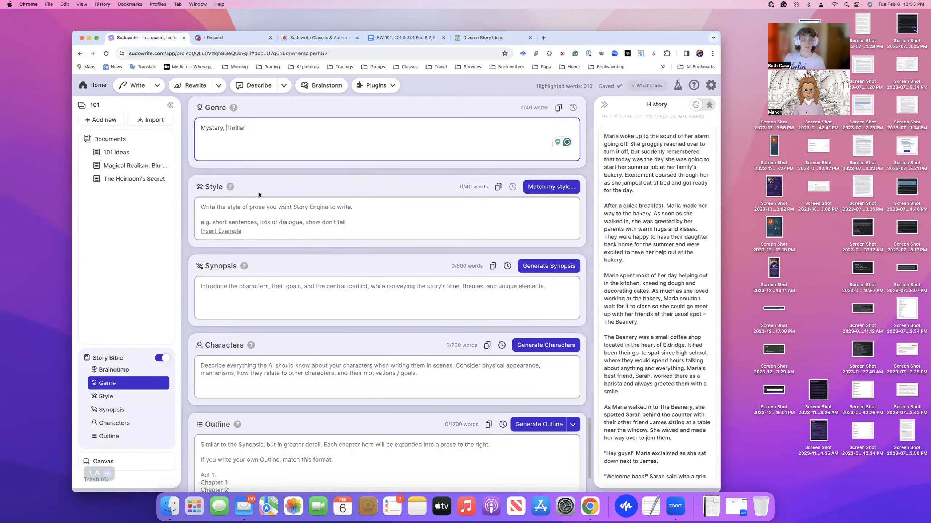
scroll(310, 219, up, 3)
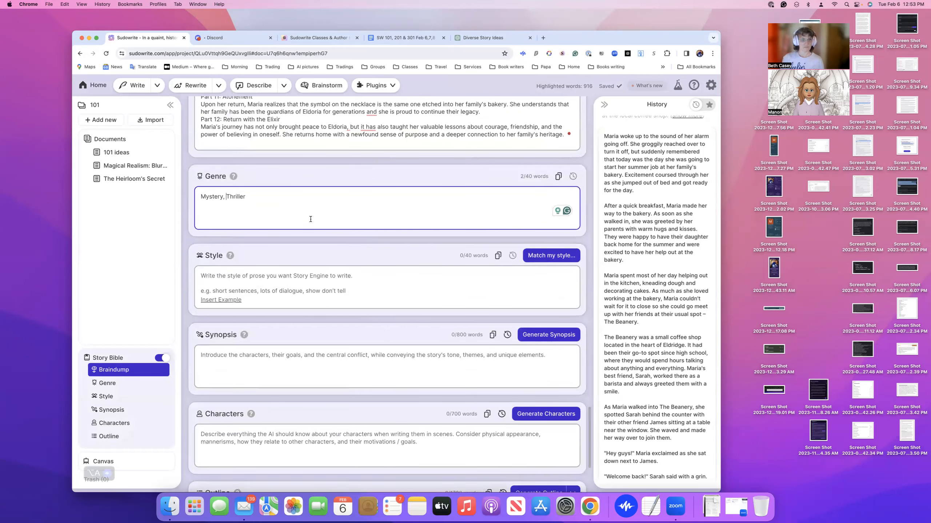
scroll(311, 219, up, 2)
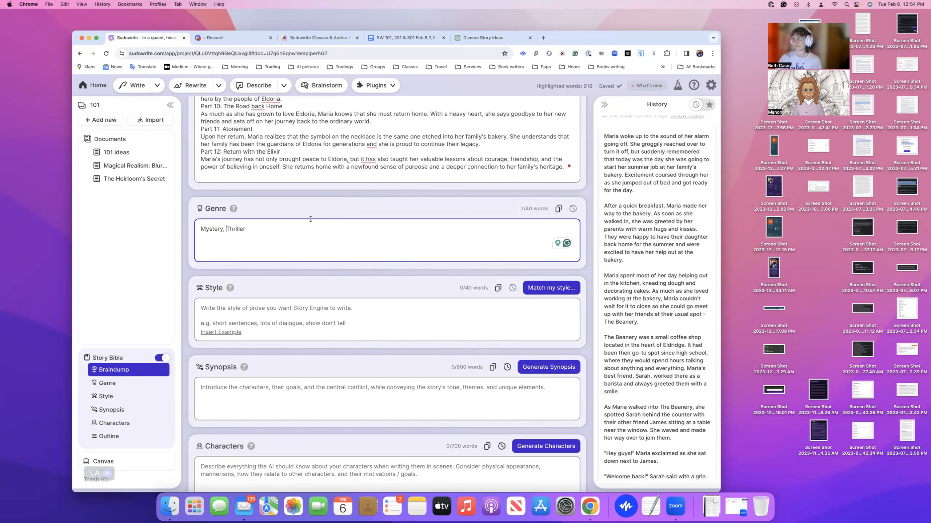
scroll(310, 219, up, 15)
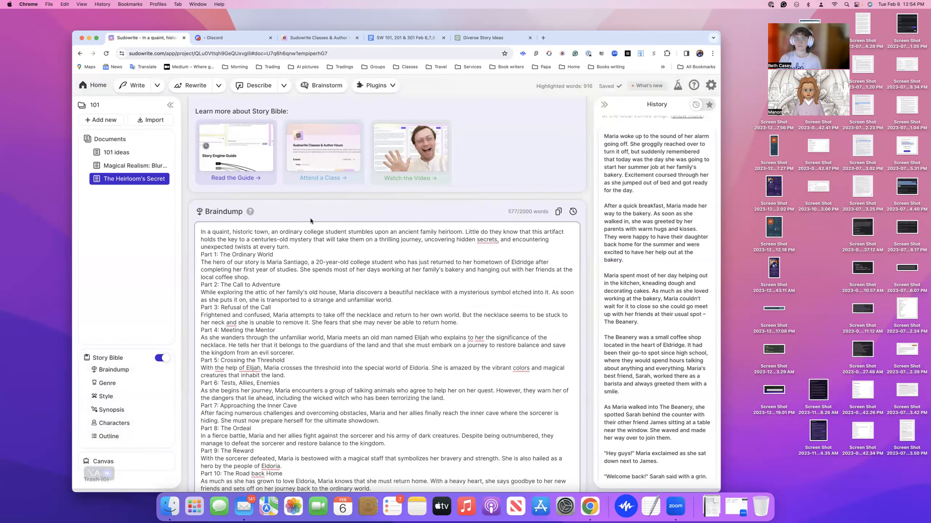
scroll(310, 218, down, 15)
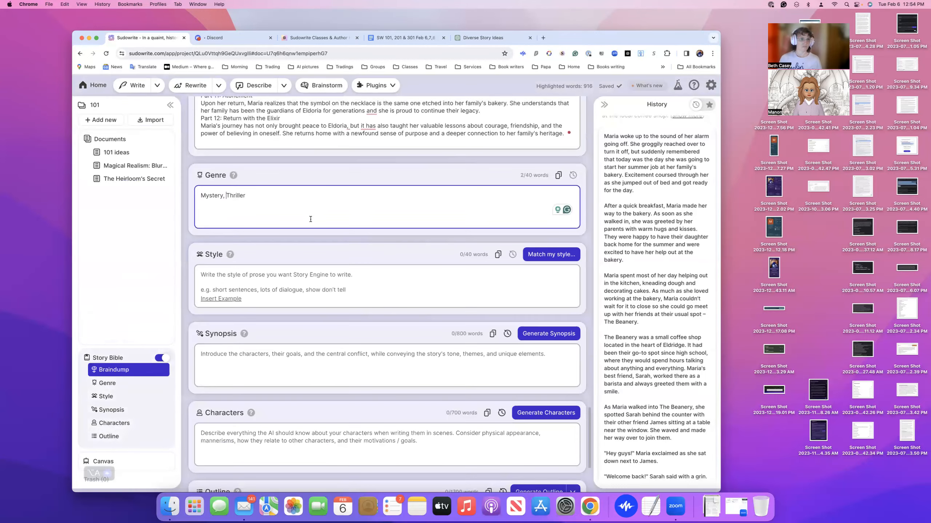
scroll(311, 219, up, 10)
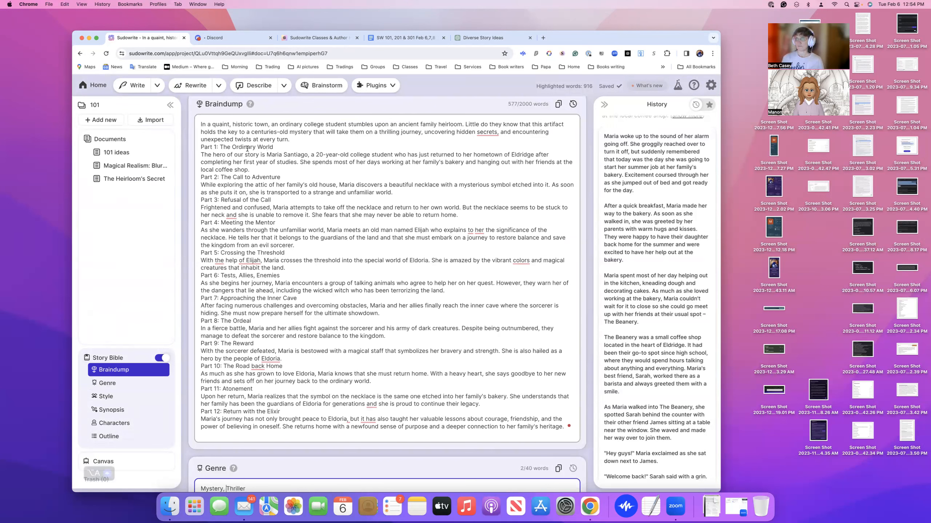
Step: Copy the full Expand passage about Maria's summer day from its card in the history
click(254, 170)
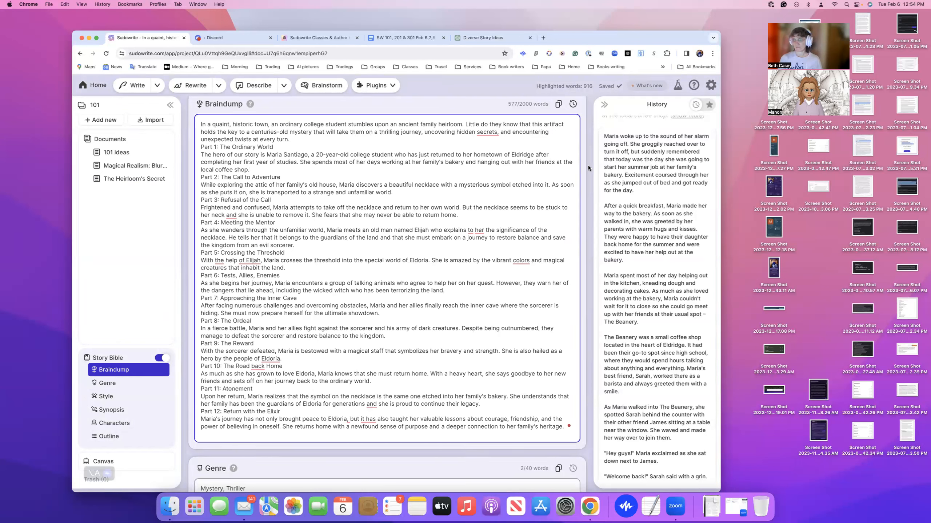
scroll(637, 182, down, 5)
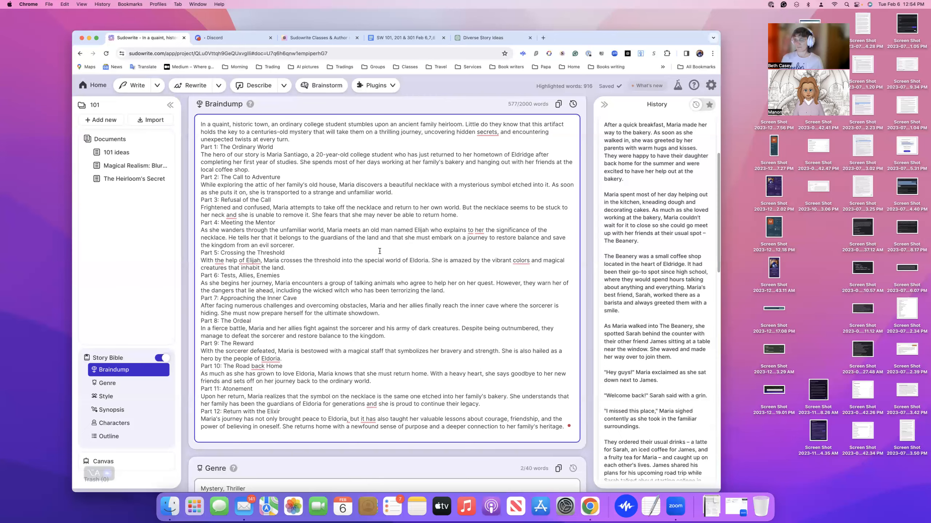
scroll(627, 310, down, 15)
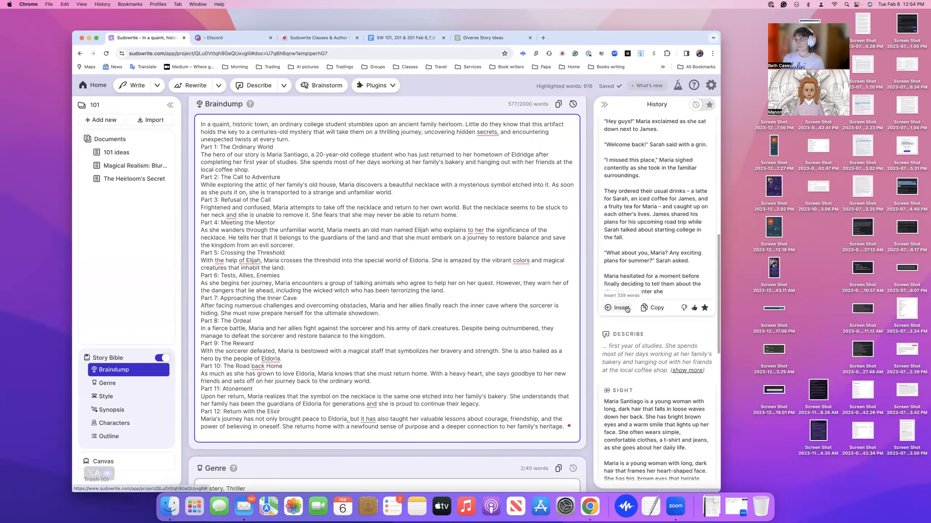
click(654, 308)
scroll(439, 305, up, 10)
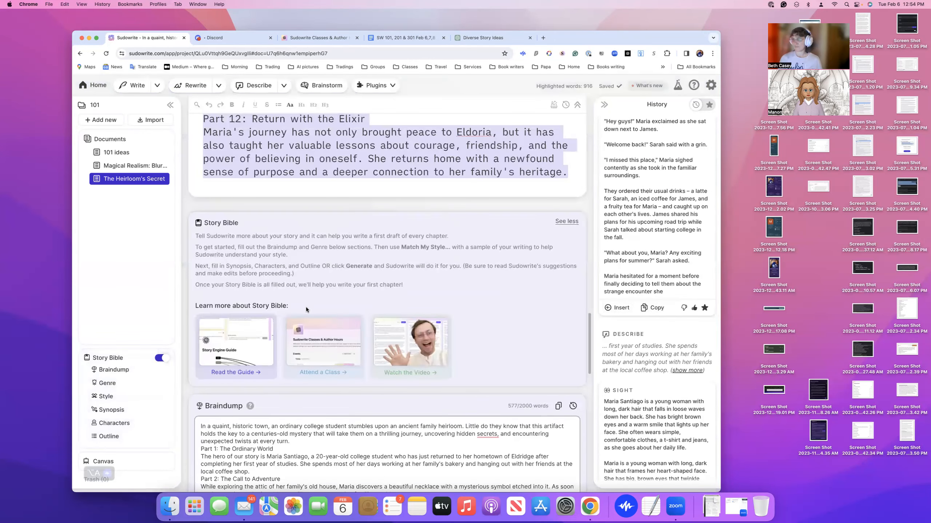
Step: Paste the copied summer-day passage into the Braindump on a new line after the Part 1: The Ordinary World paragraph
scroll(299, 324, down, 3)
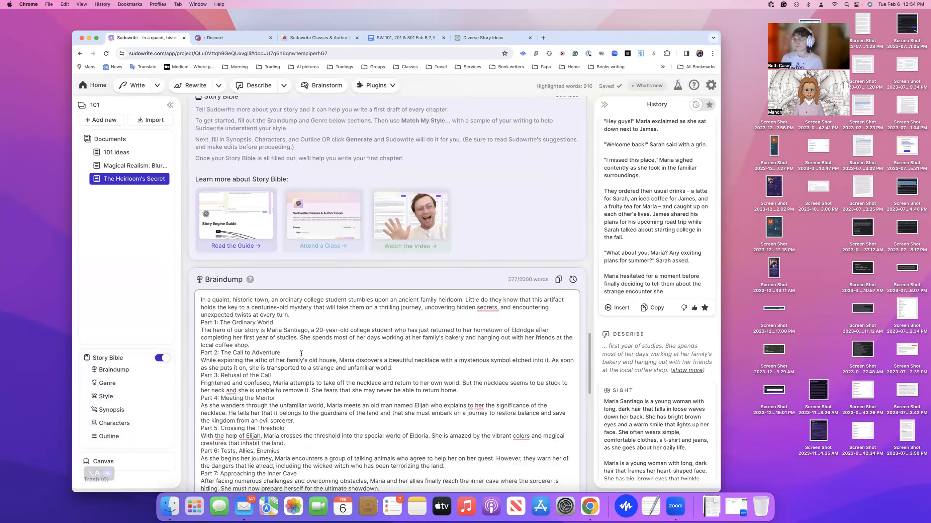
scroll(272, 342, down, 1)
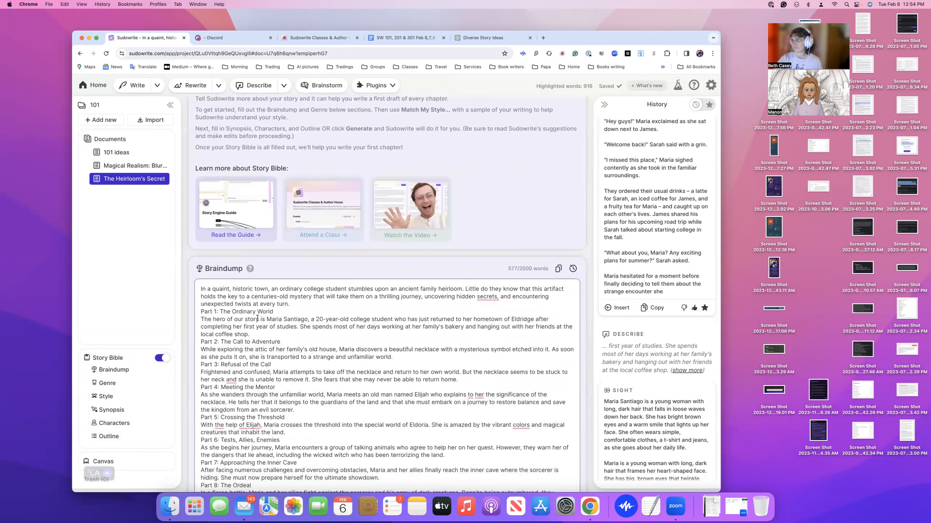
click(262, 335)
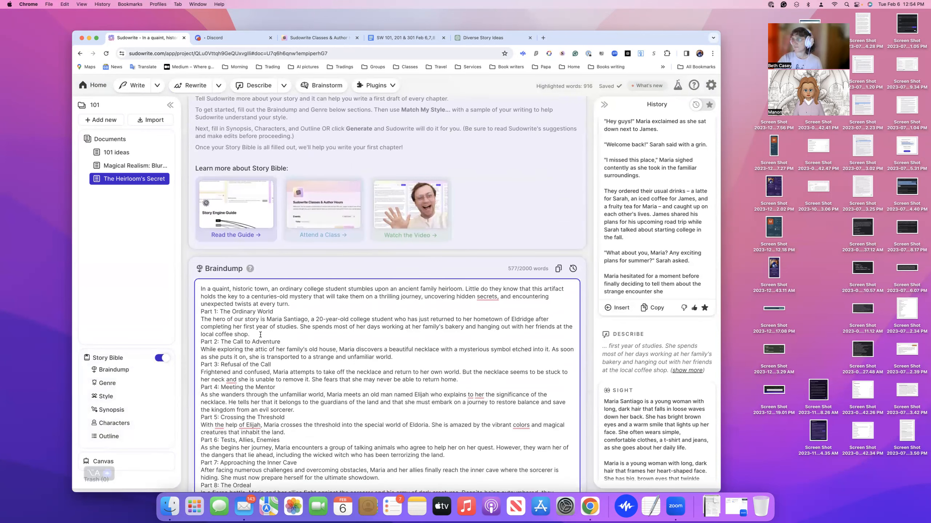
key(Return)
key(super+v)
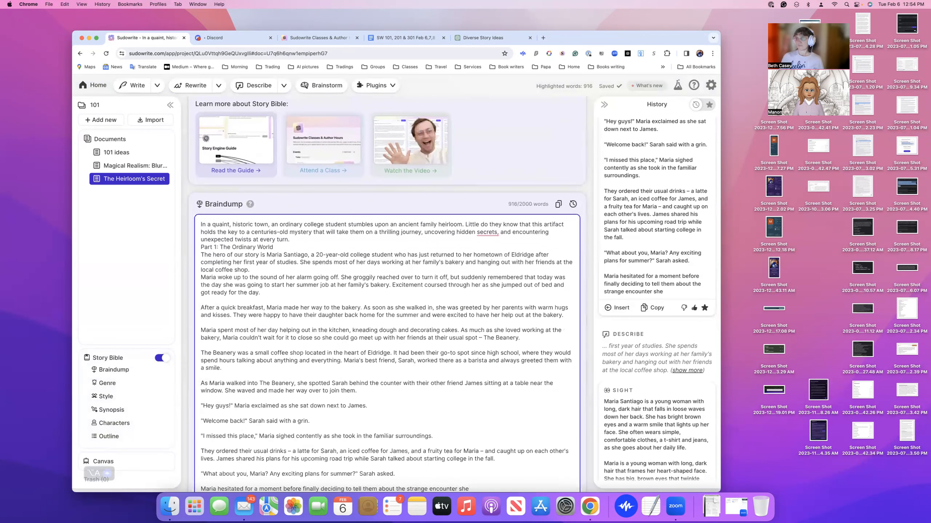
scroll(333, 367, down, 4)
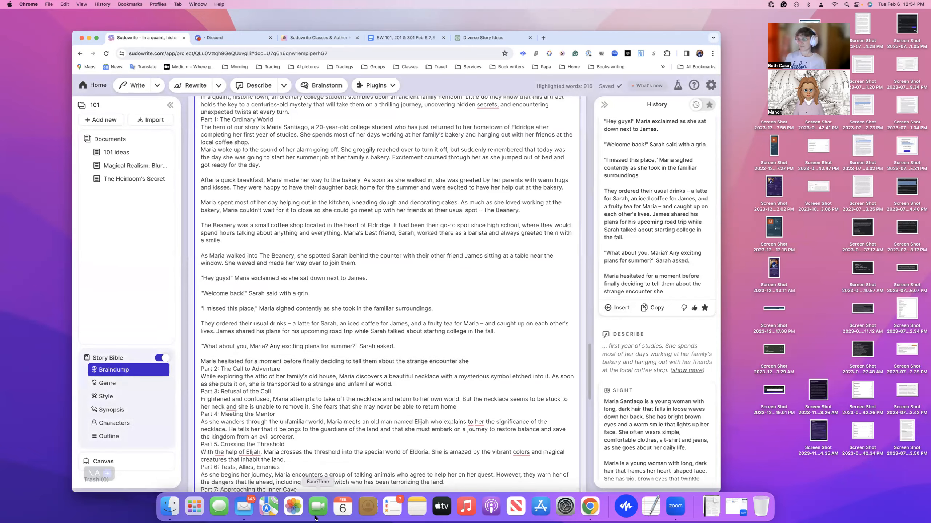
scroll(399, 359, down, 10)
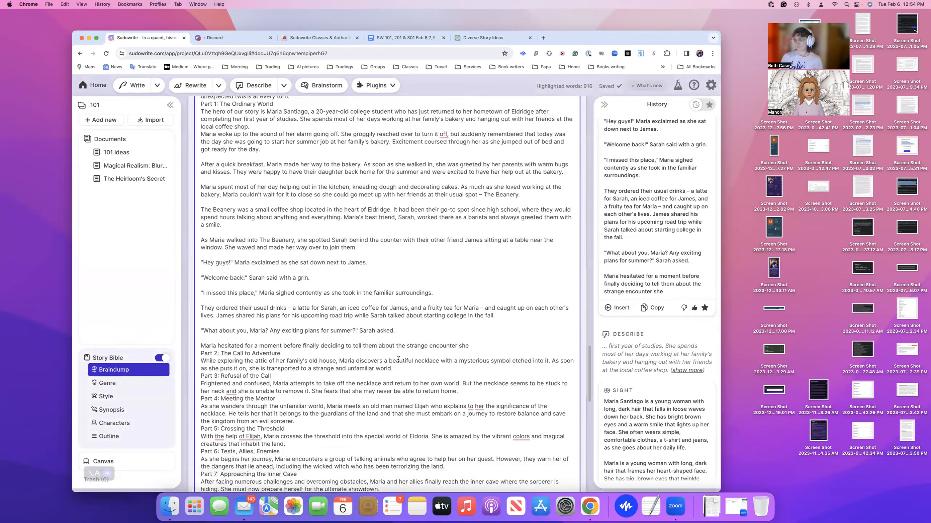
scroll(398, 359, up, 20)
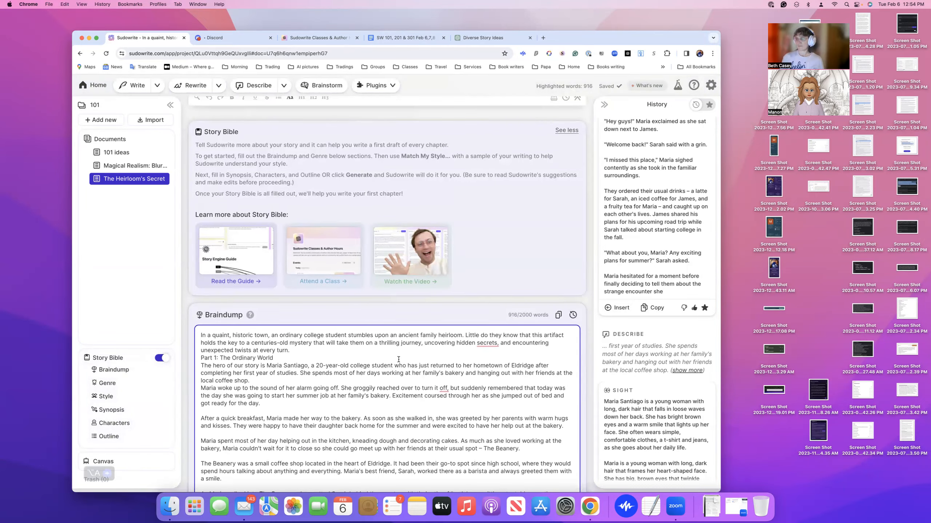
Step: Check the How it works note for Synopsis and generate the synopsis from the Braindump and Genre
scroll(399, 359, down, 20)
scroll(399, 362, down, 5)
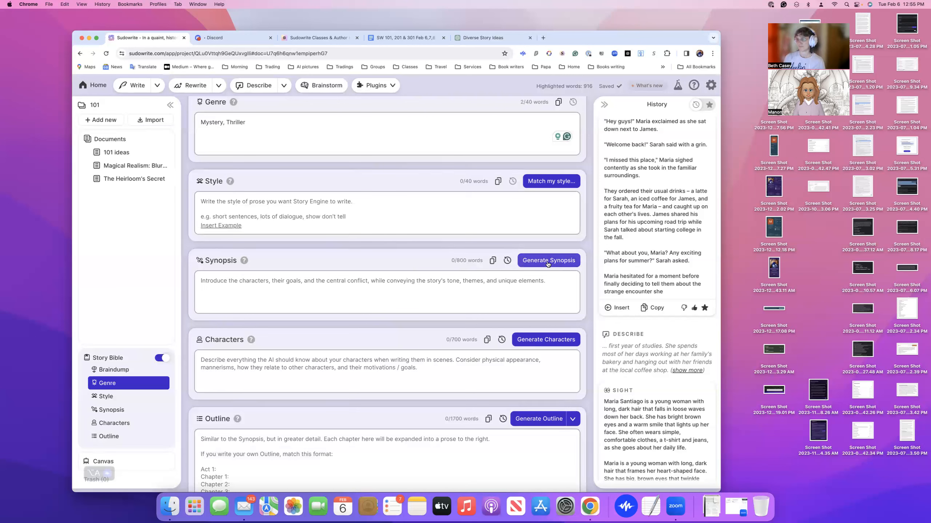
mouse_move(246, 262)
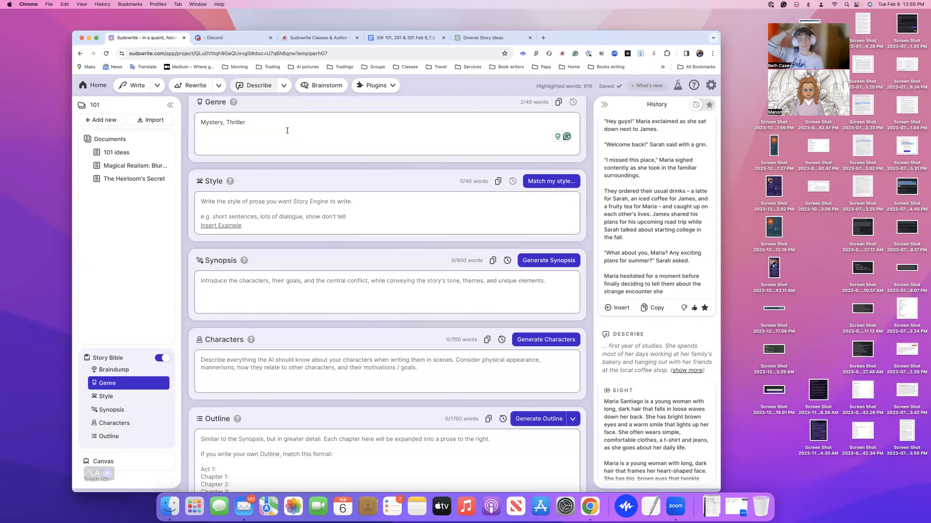
scroll(297, 144, up, 3)
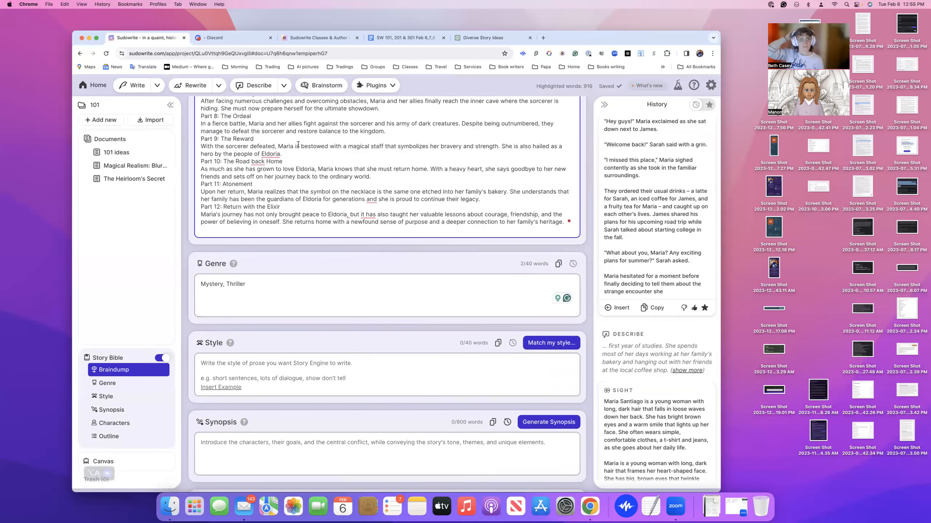
scroll(251, 348, down, 3)
mouse_move(244, 356)
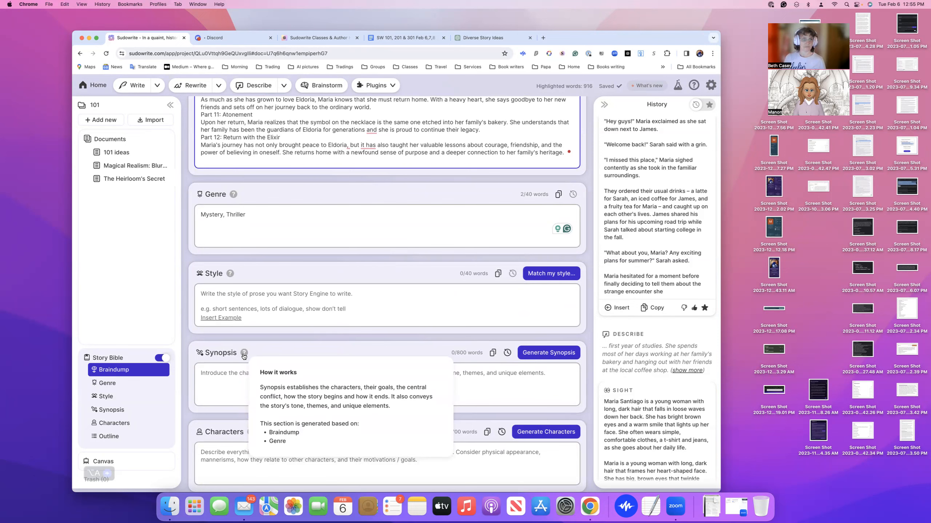
click(544, 354)
scroll(544, 355, down, 1)
scroll(544, 355, down, 3)
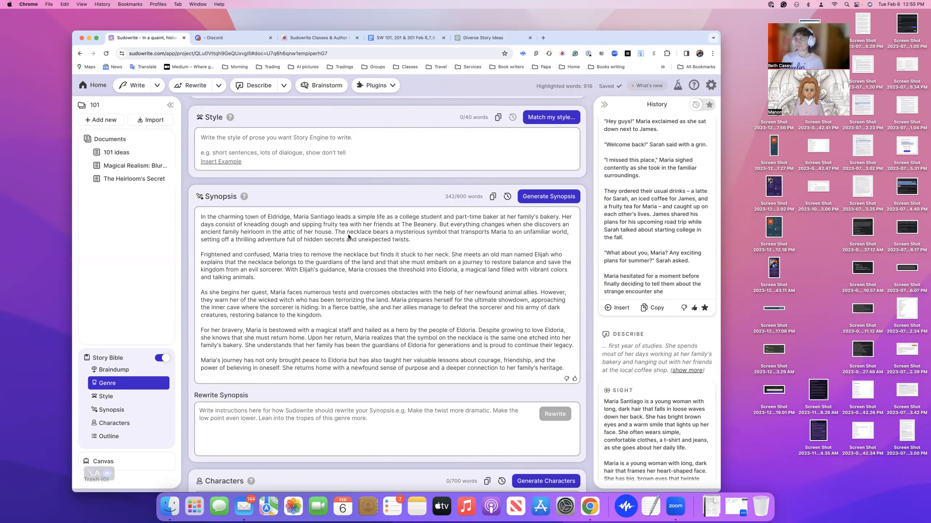
Step: Read through the generated synopsis and compare it with the Braindump and the Rewrite Synopsis, Characters and Outline sections
scroll(348, 237, up, 15)
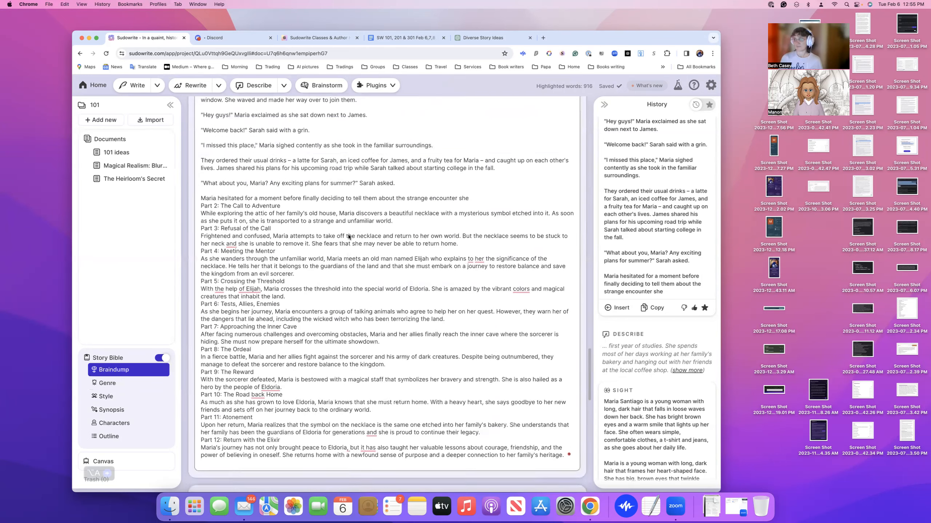
scroll(348, 236, up, 5)
scroll(347, 236, down, 15)
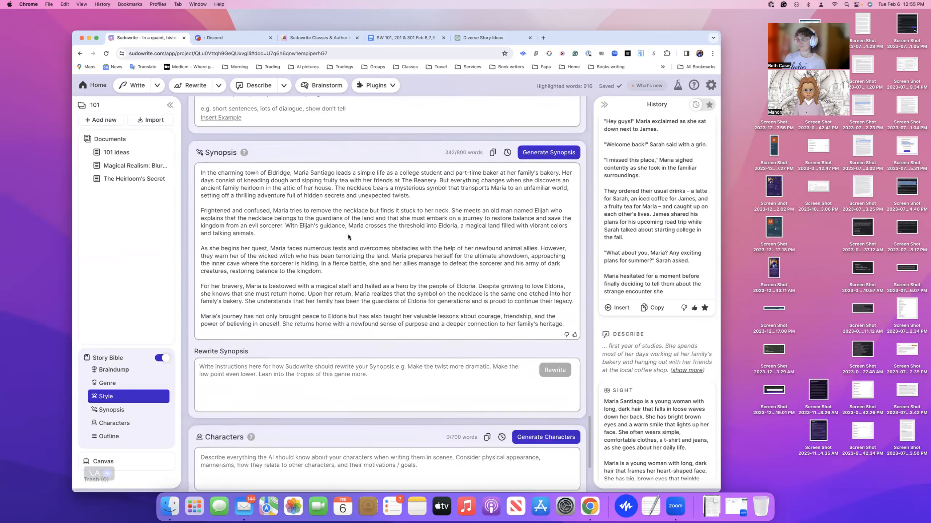
scroll(348, 235, down, 1)
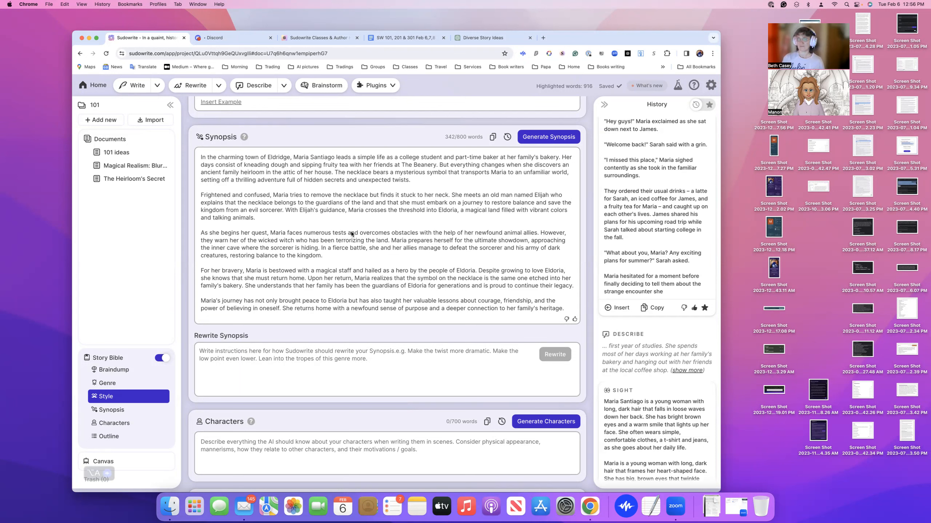
scroll(351, 232, down, 3)
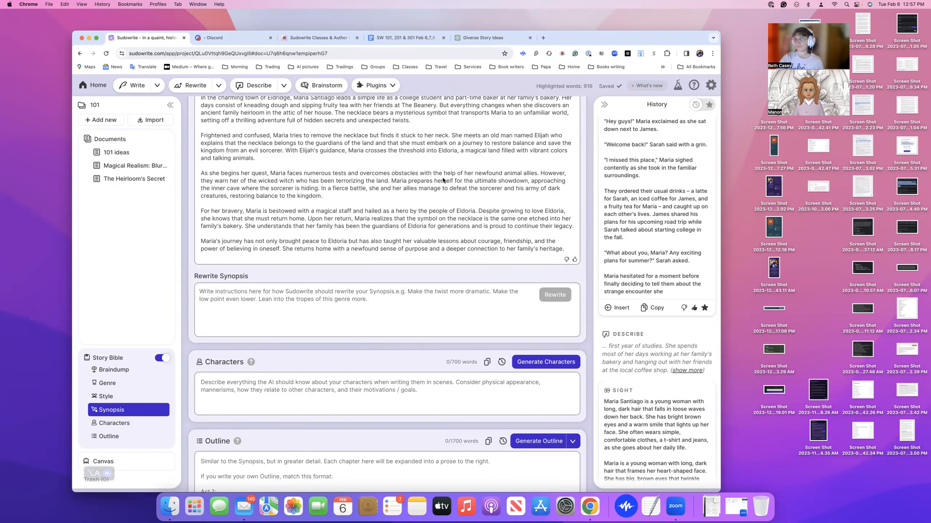
scroll(443, 180, down, 3)
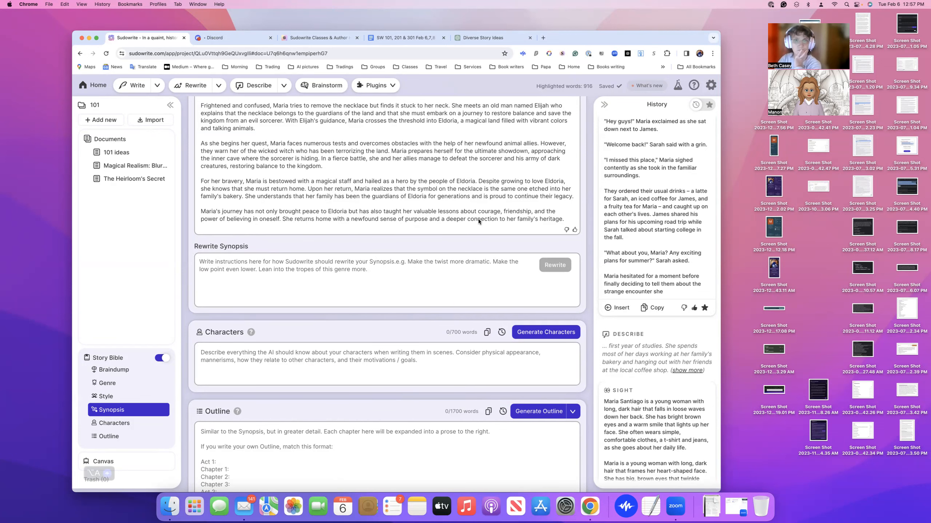
scroll(318, 224, up, 3)
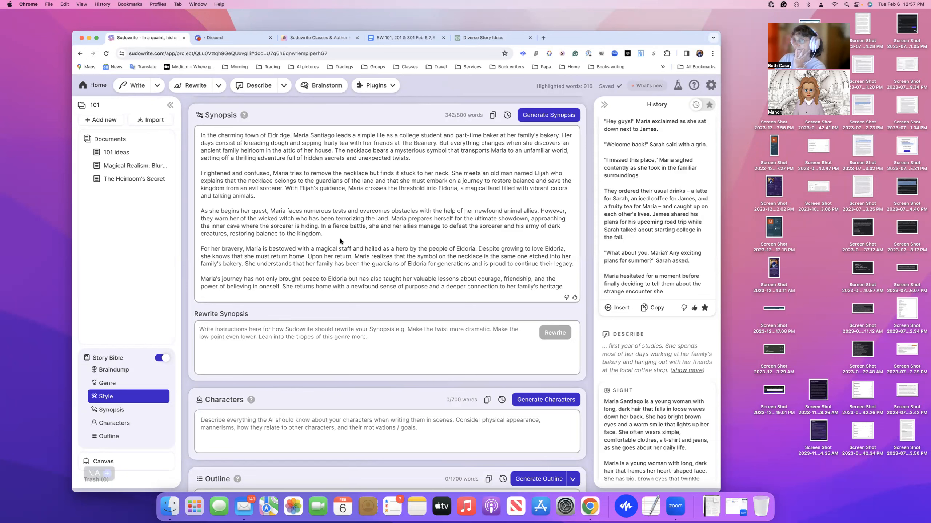
Step: Review the generated synopsis alongside the genre, style, characters and outline sections of the Story Bible
scroll(340, 238, up, 3)
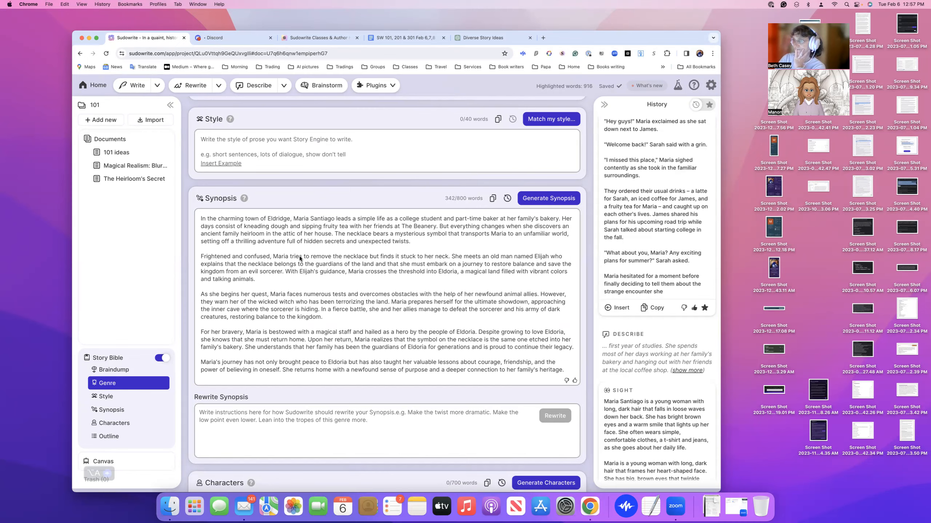
scroll(304, 253, down, 2)
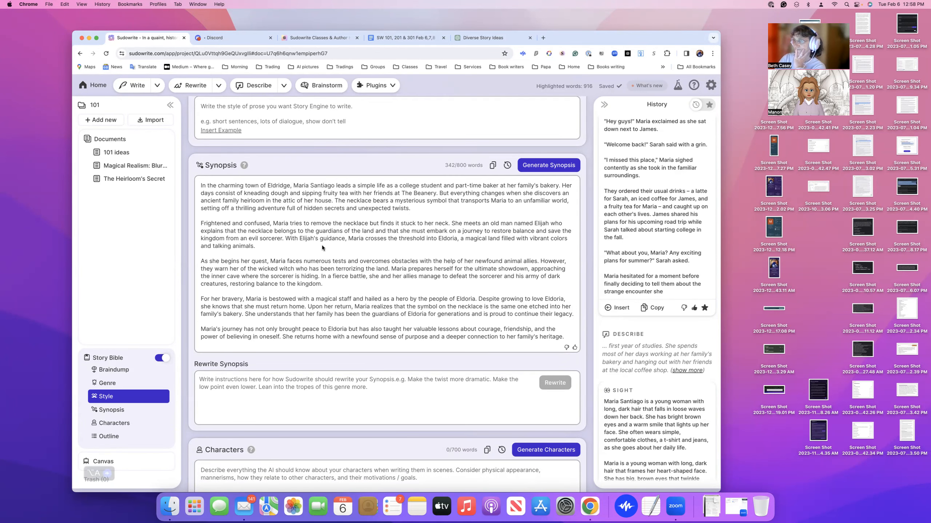
scroll(321, 245, down, 5)
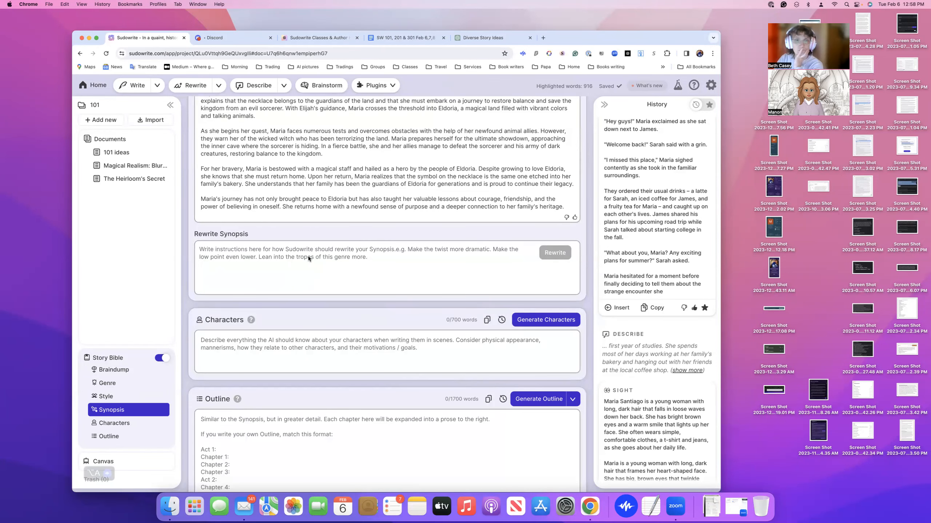
scroll(309, 256, up, 5)
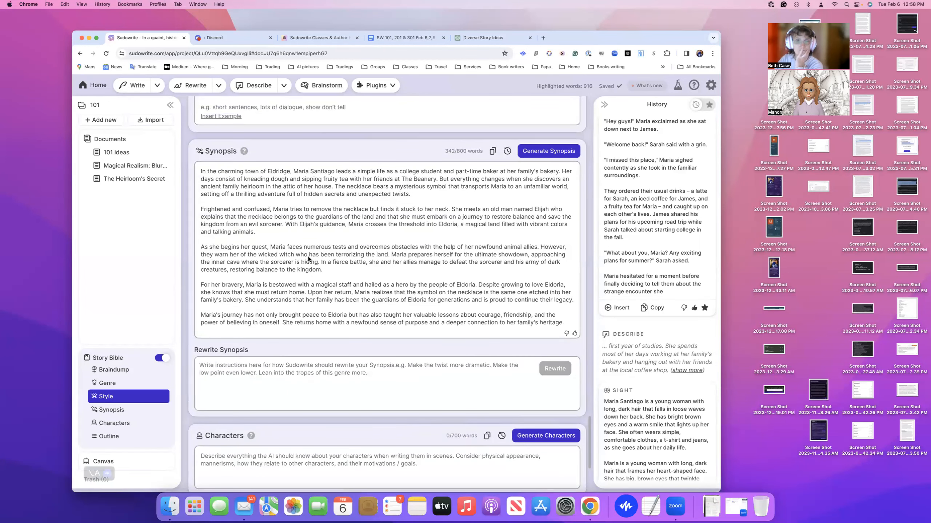
scroll(308, 257, down, 1)
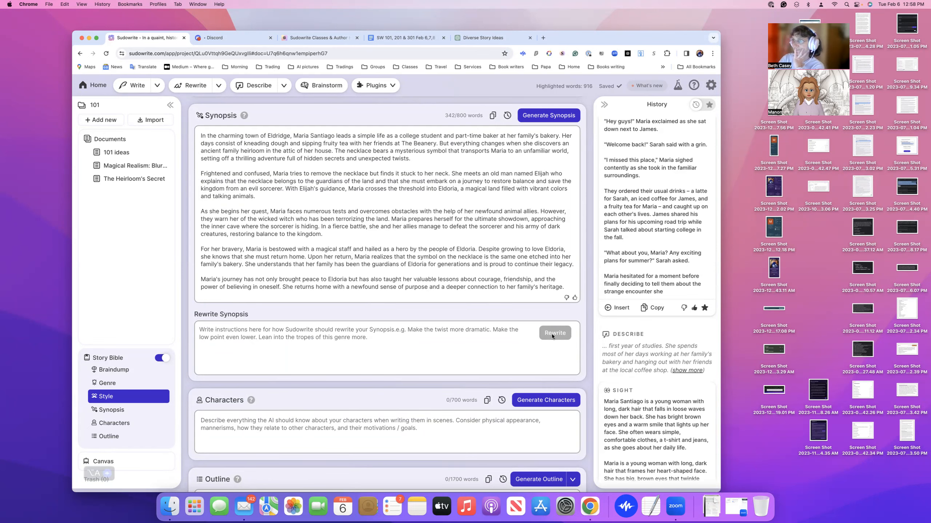
scroll(551, 334, up, 4)
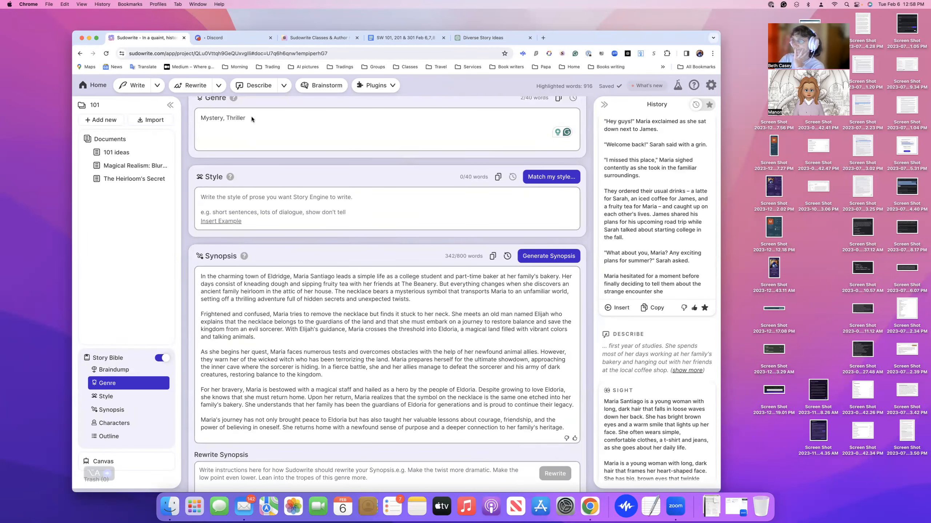
scroll(271, 119, down, 1)
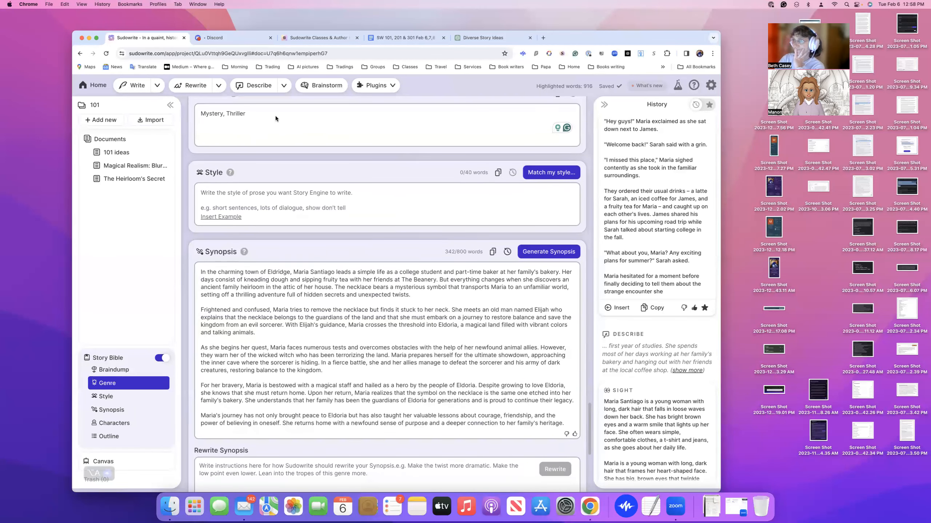
scroll(265, 117, up, 1)
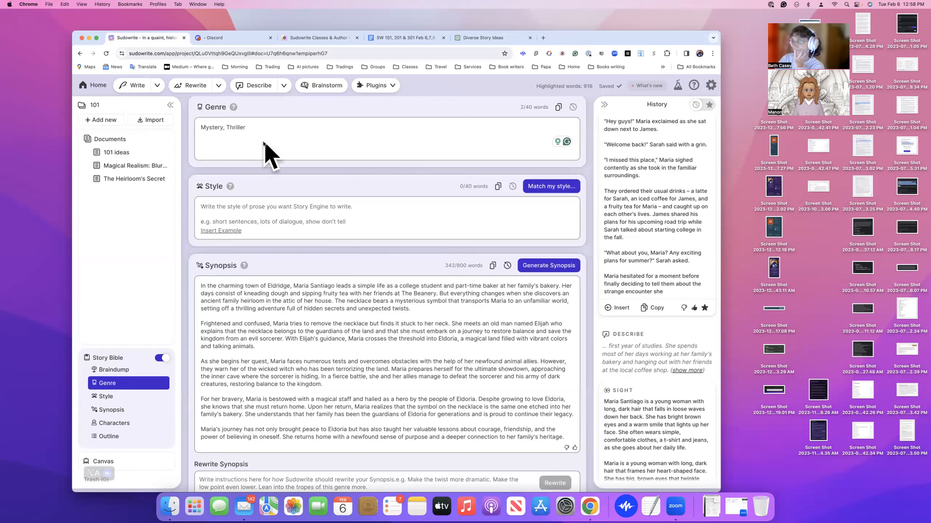
scroll(367, 270, down, 10)
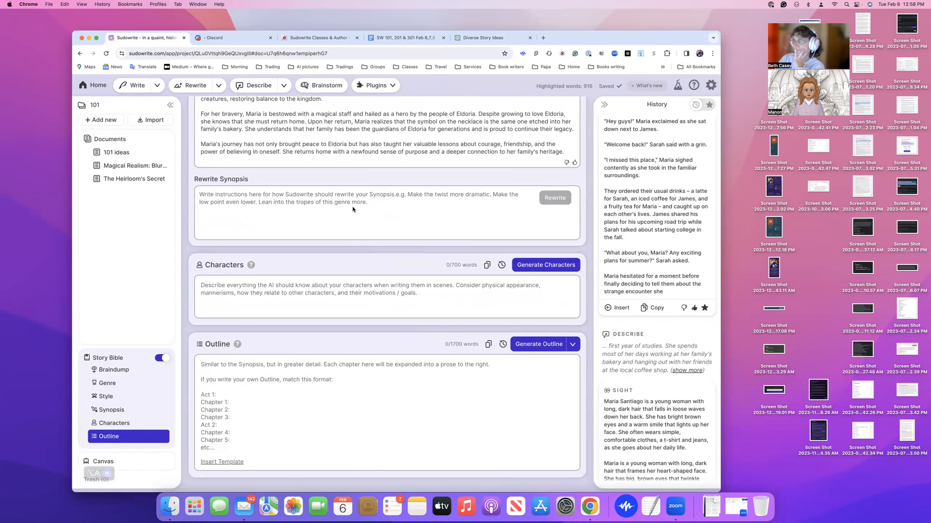
scroll(334, 208, up, 5)
scroll(335, 210, up, 1)
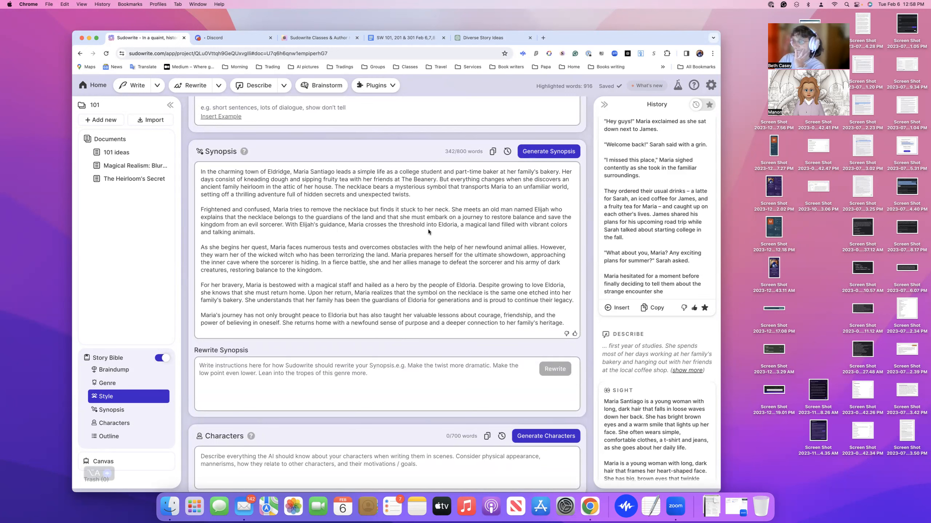
scroll(258, 242, down, 2)
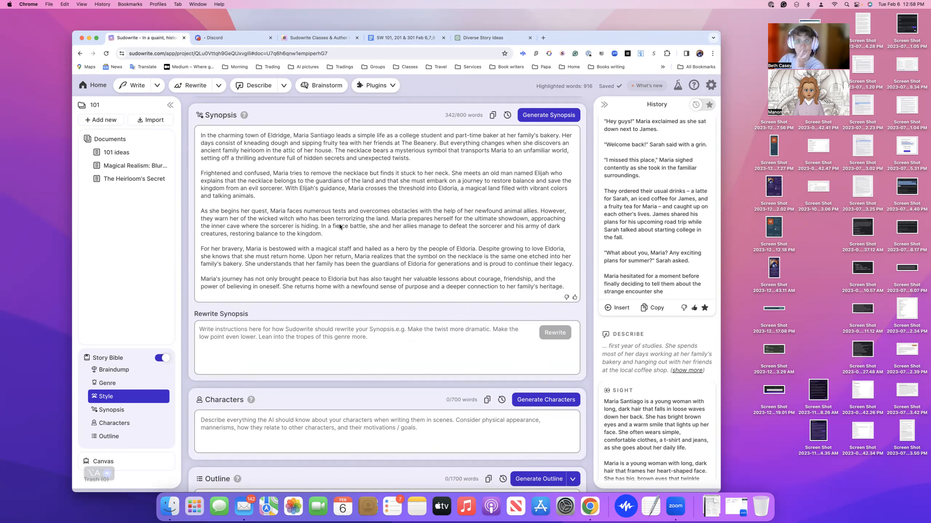
scroll(340, 226, up, 1)
scroll(339, 224, up, 3)
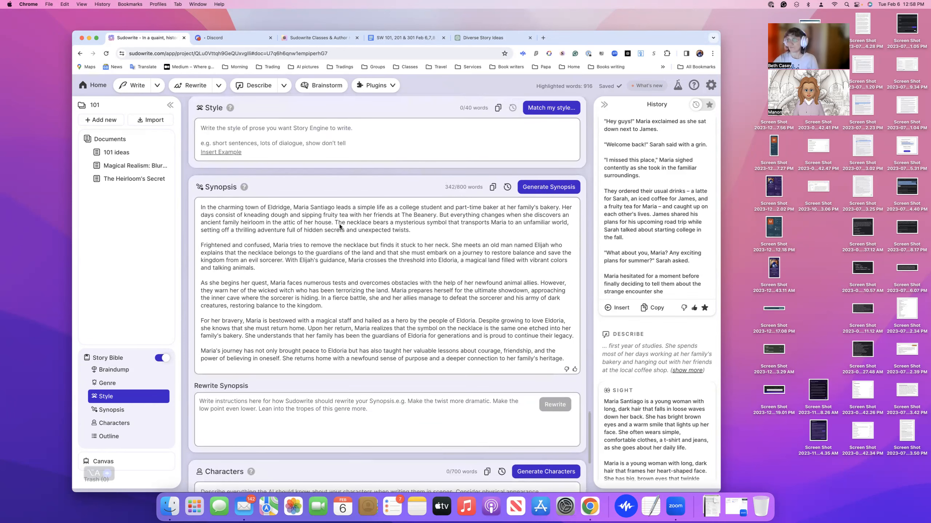
scroll(338, 224, down, 10)
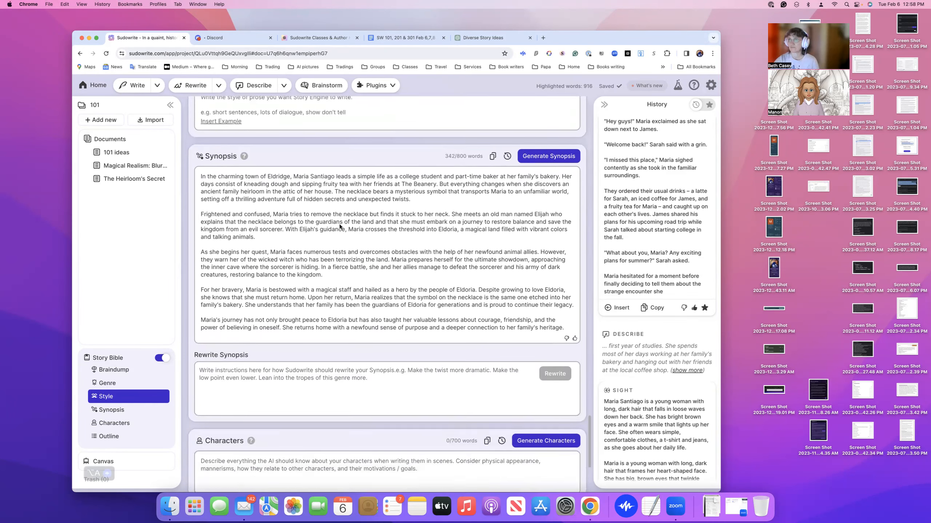
Step: Check the help note on how the Characters section works and generate the characters from the synopsis
scroll(339, 224, down, 1)
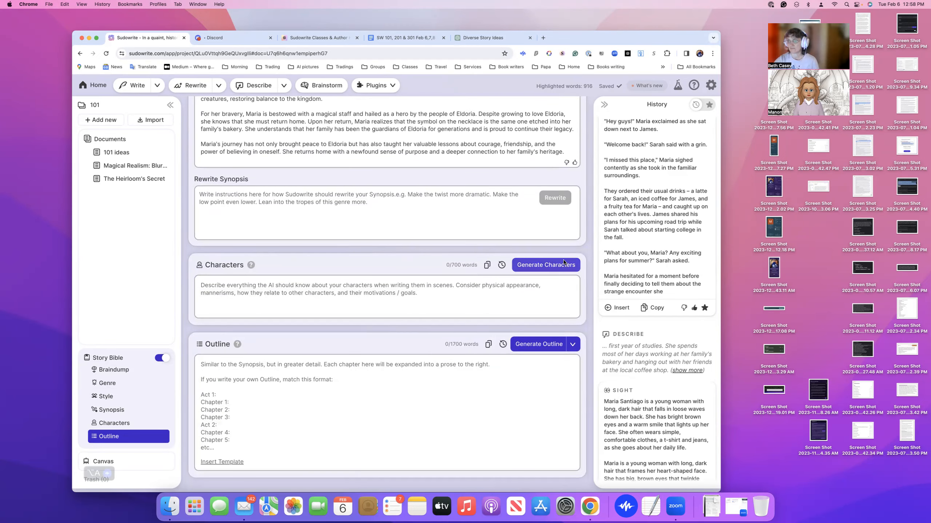
mouse_move(251, 266)
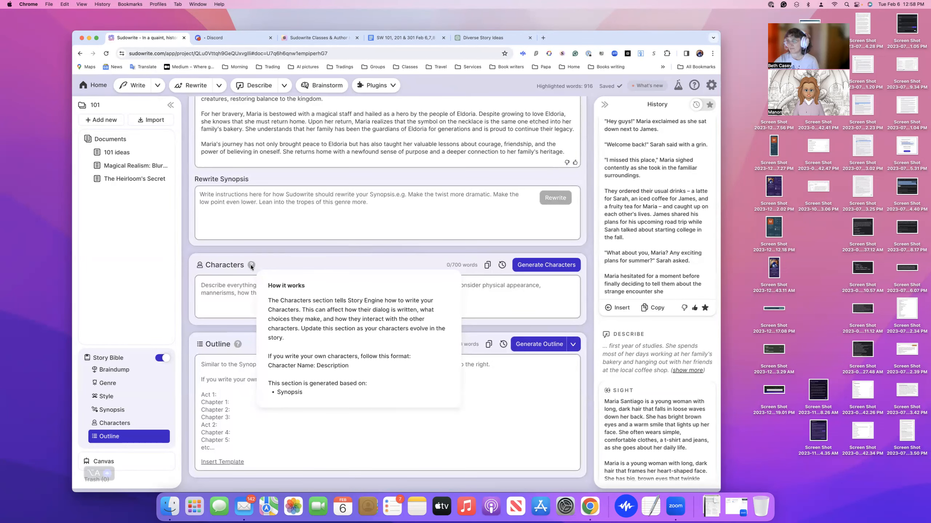
scroll(250, 272, up, 3)
scroll(250, 282, up, 3)
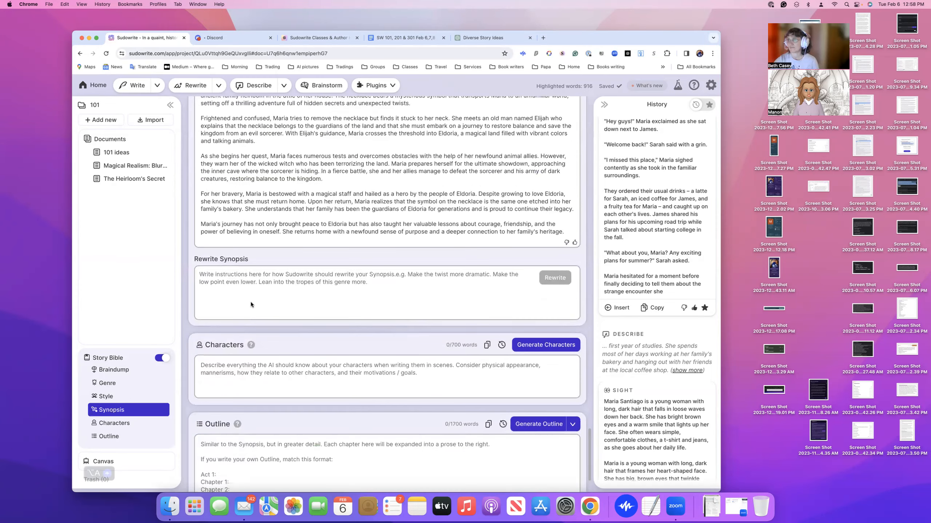
scroll(442, 138, up, 3)
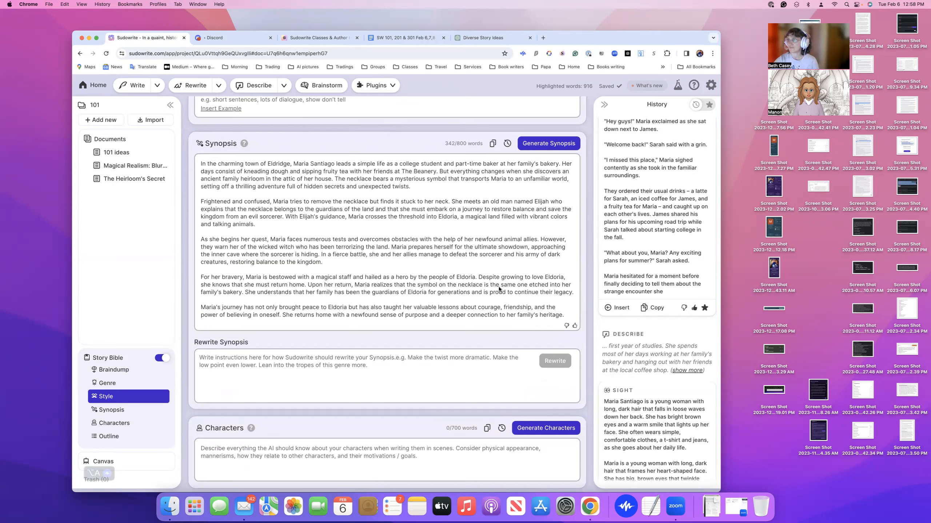
scroll(484, 284, down, 5)
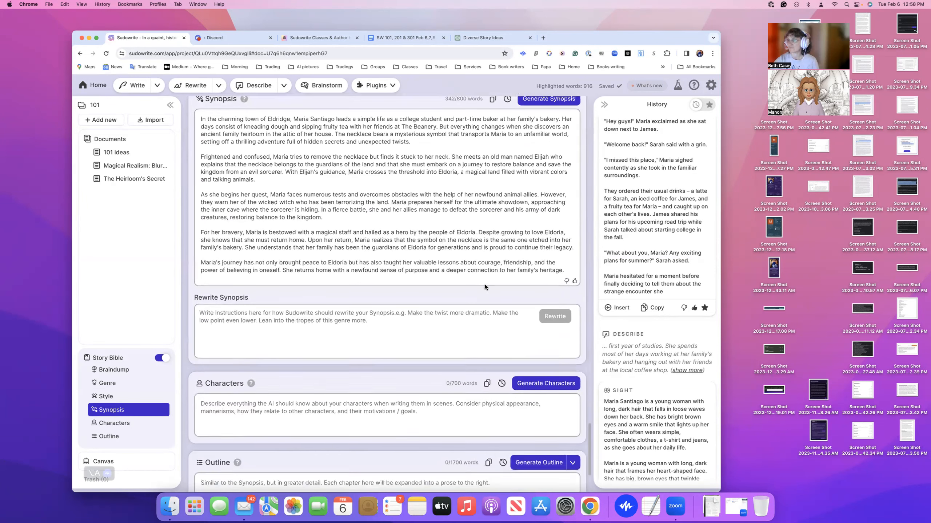
scroll(484, 285, down, 2)
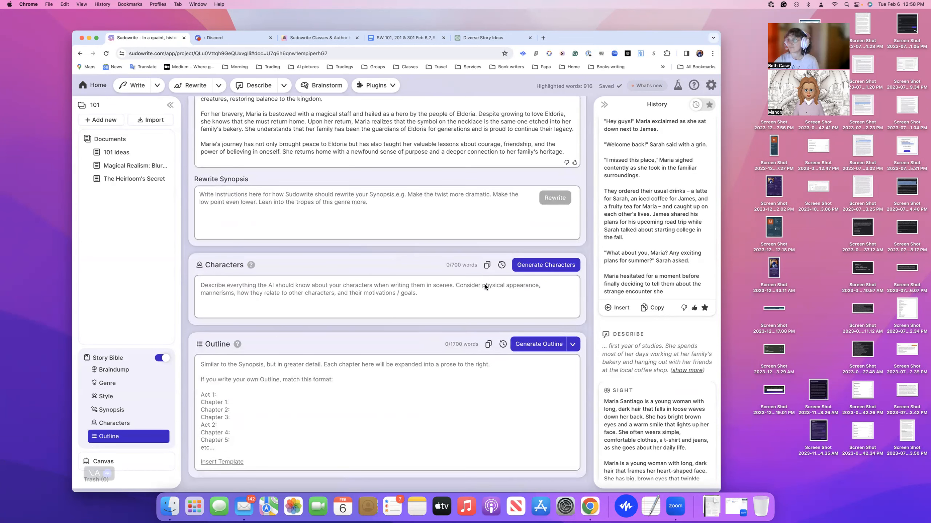
click(540, 268)
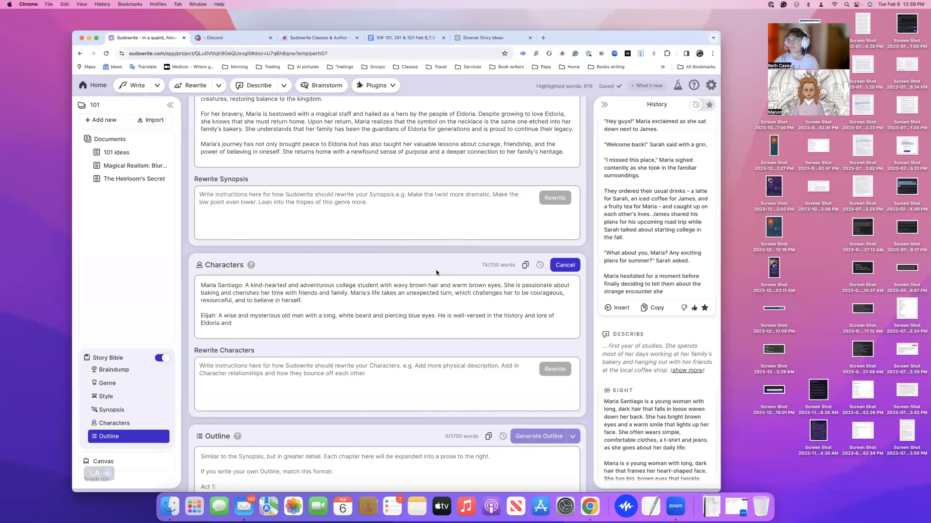
Step: Read through the generated character descriptions, highlighting Maria Santiago's description in the Characters section
scroll(437, 270, down, 3)
scroll(436, 270, down, 1)
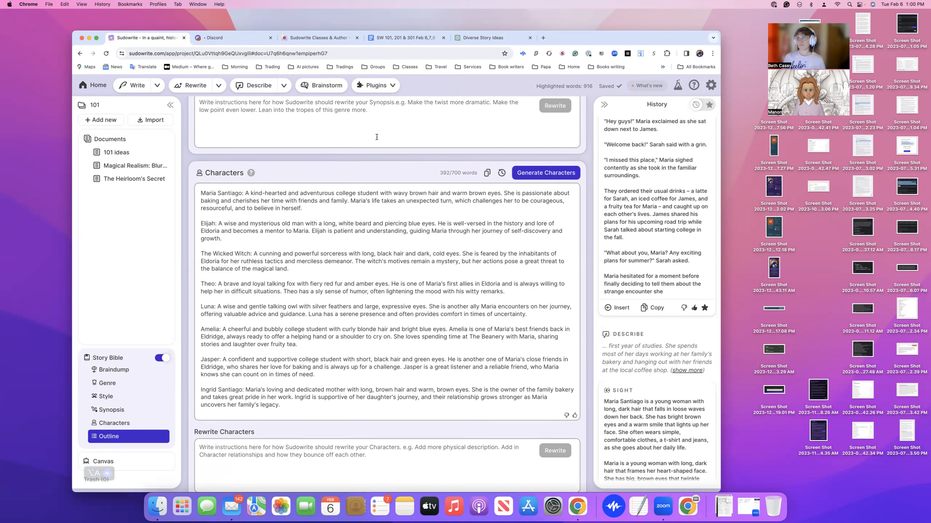
scroll(377, 136, down, 1)
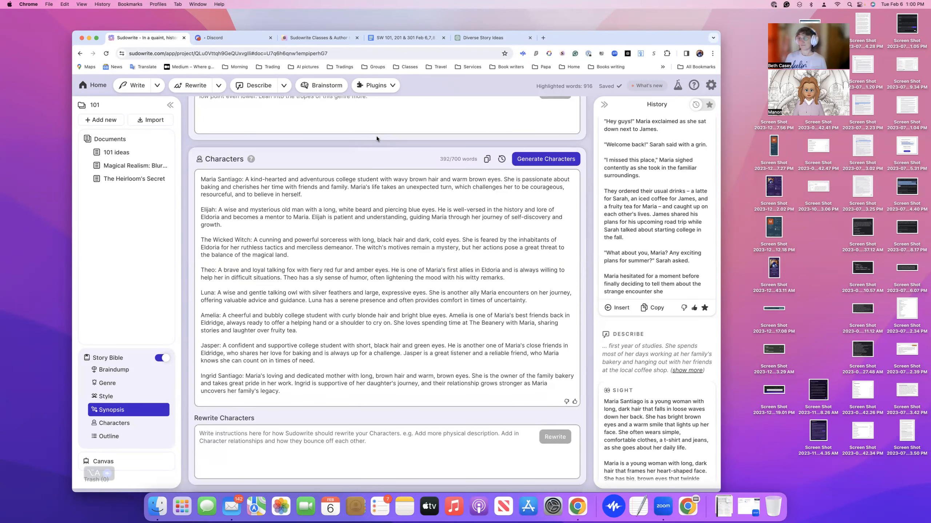
scroll(329, 222, down, 2)
scroll(329, 221, down, 2)
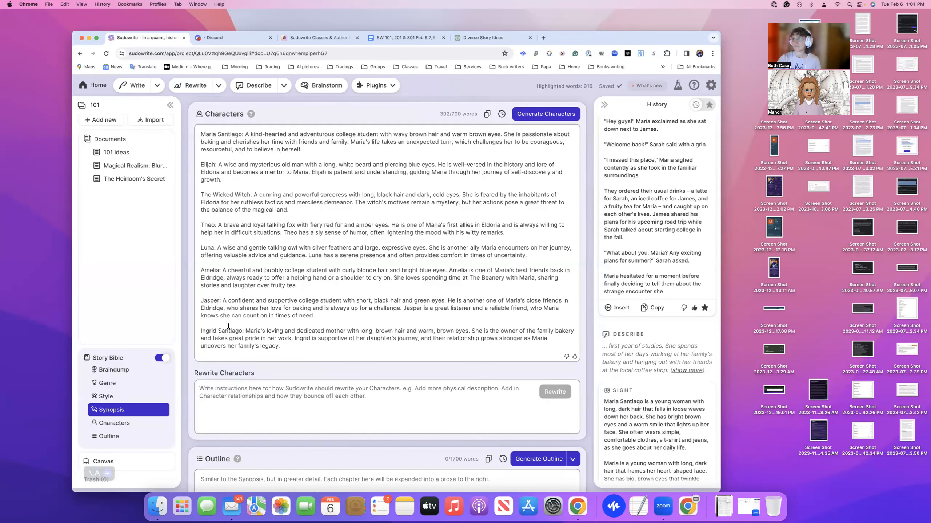
scroll(229, 326, down, 1)
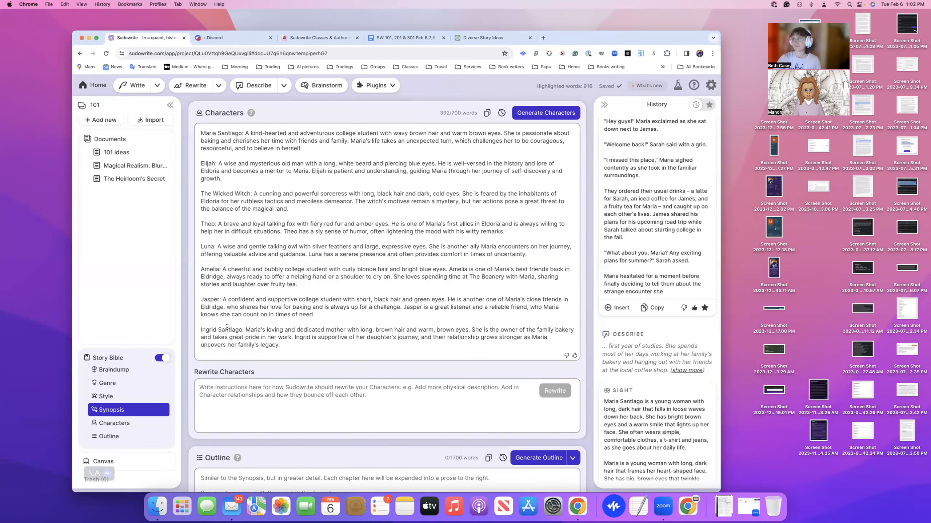
scroll(227, 327, down, 2)
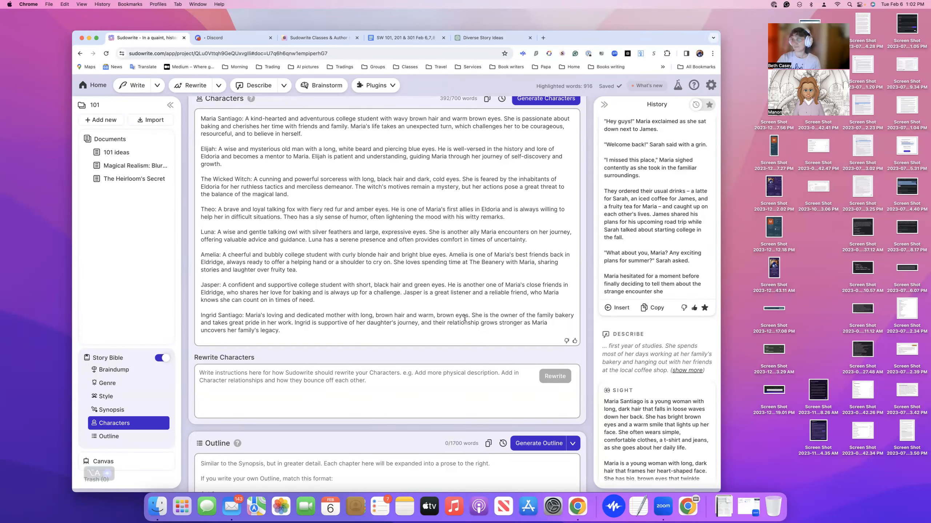
scroll(455, 322, down, 1)
scroll(437, 254, up, 5)
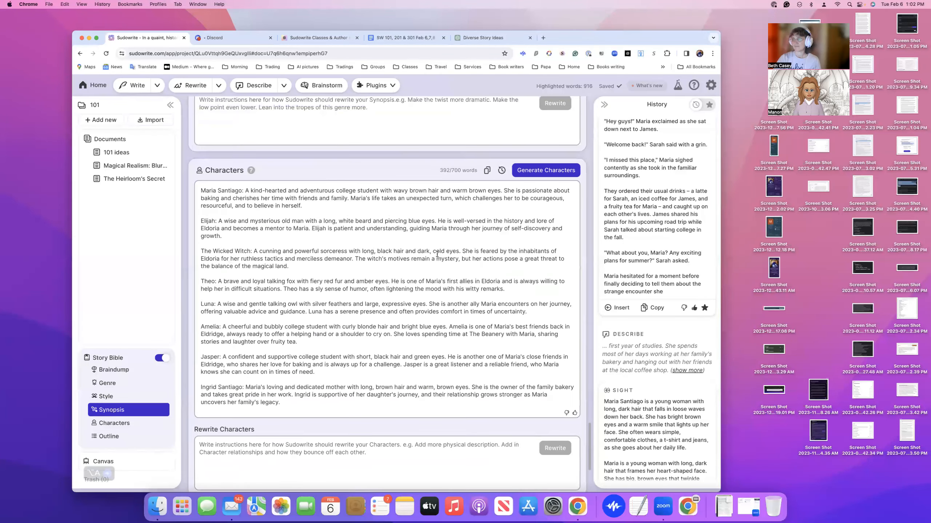
scroll(437, 254, down, 1)
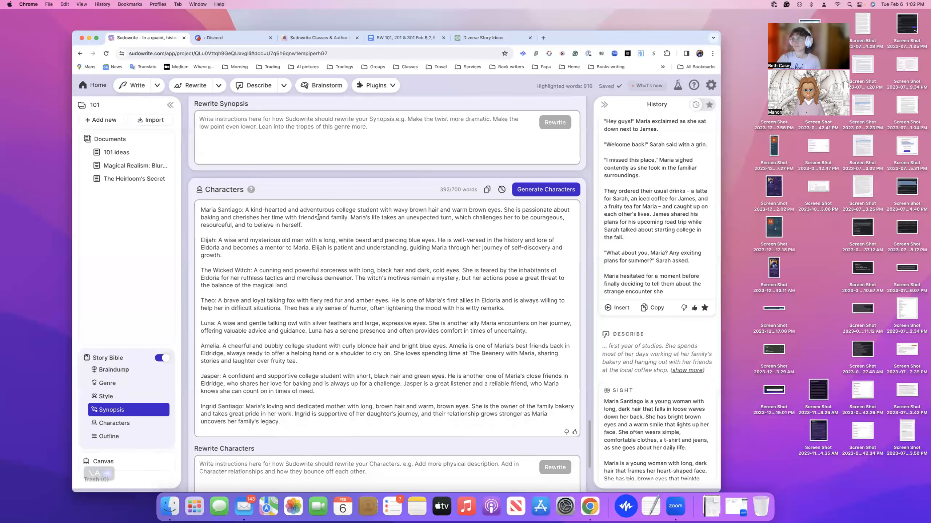
drag(245, 210, 308, 226)
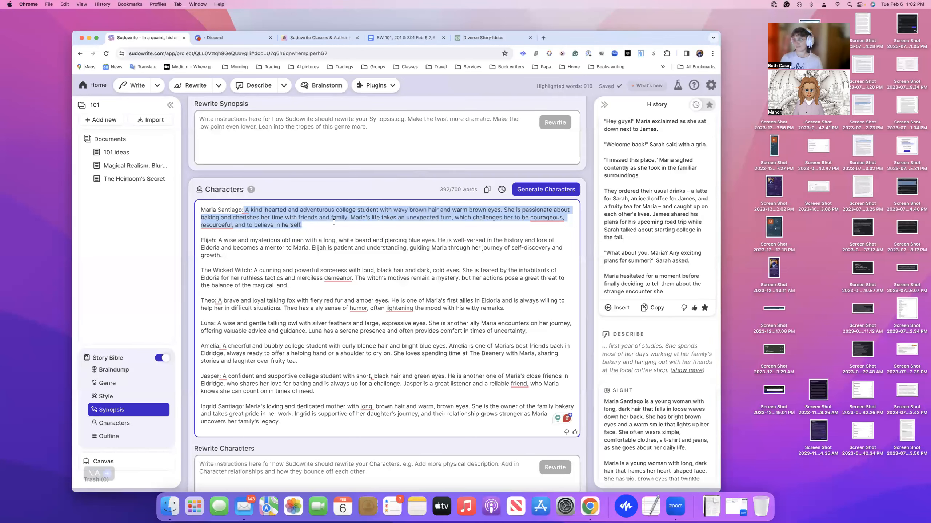
click(416, 217)
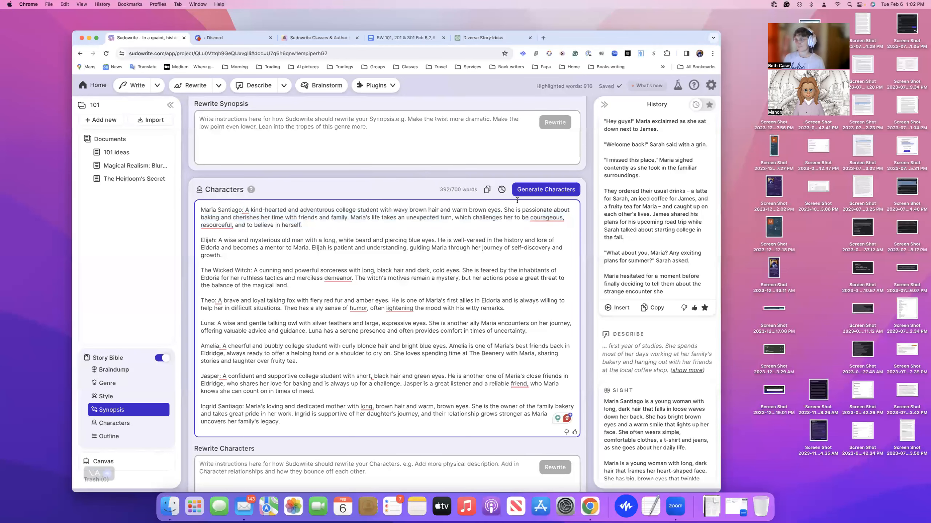
Step: Delete the word "piercing" from the description of Elijah's eyes in the Characters section
scroll(467, 232, down, 1)
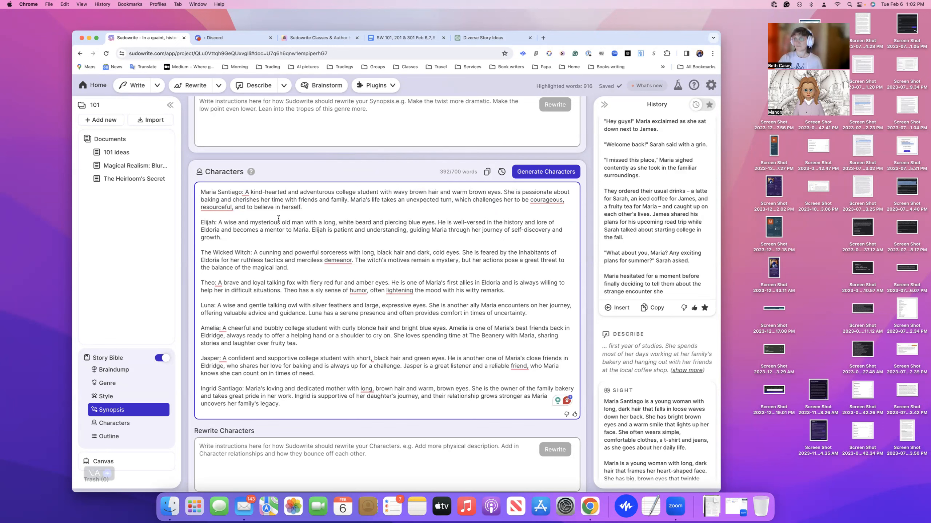
drag(407, 222, 384, 223)
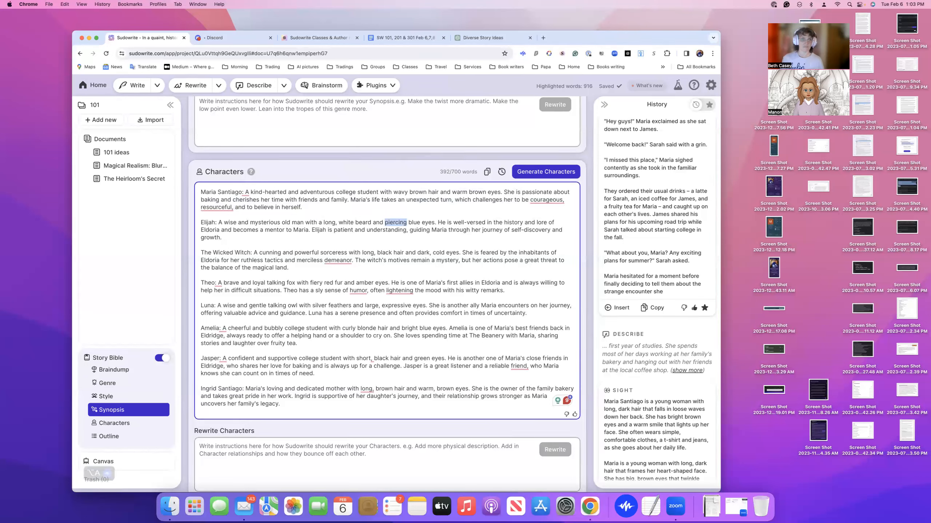
key(BackSpace)
key(BackSpace)
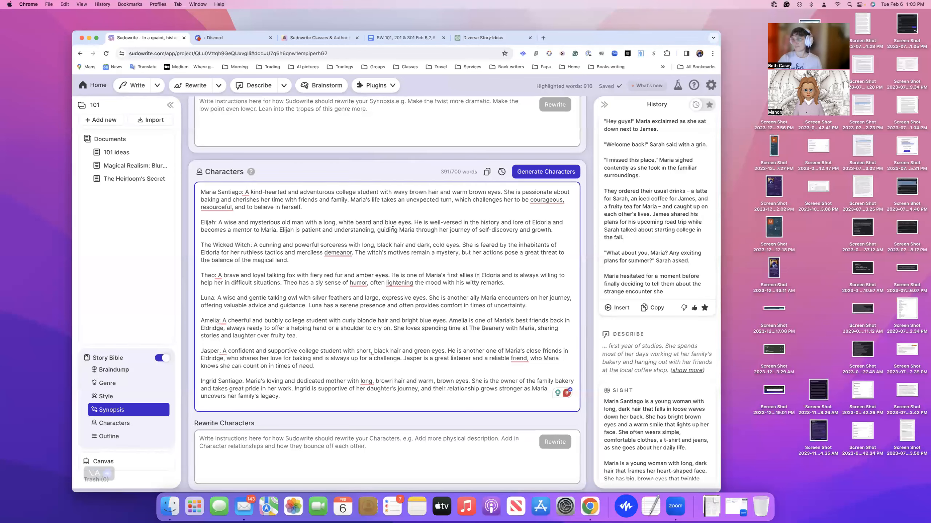
Step: Look through the list of available plugins and return to the line above Elijah's description
scroll(396, 252, down, 1)
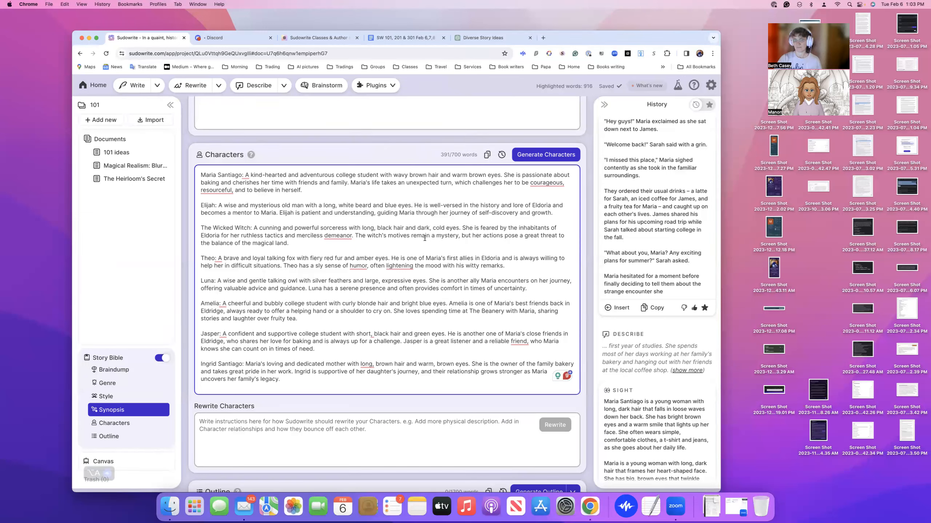
click(393, 87)
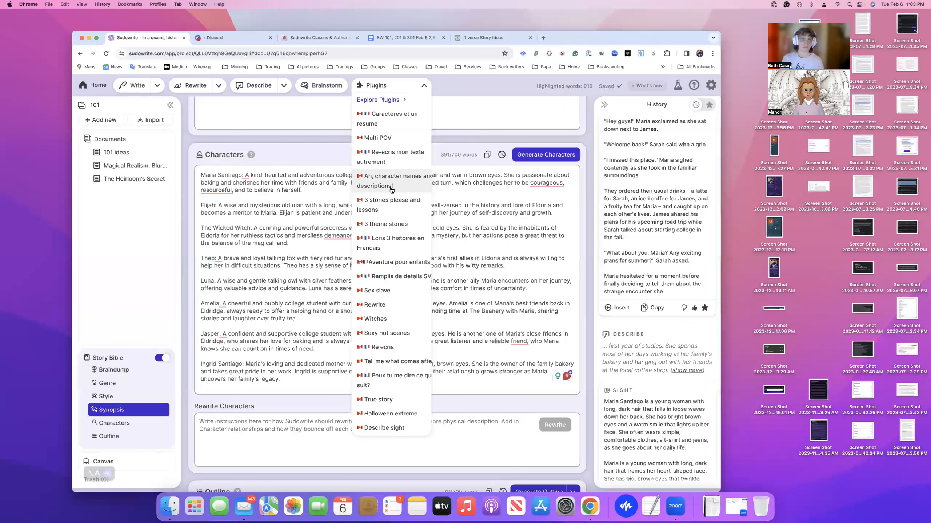
click(197, 203)
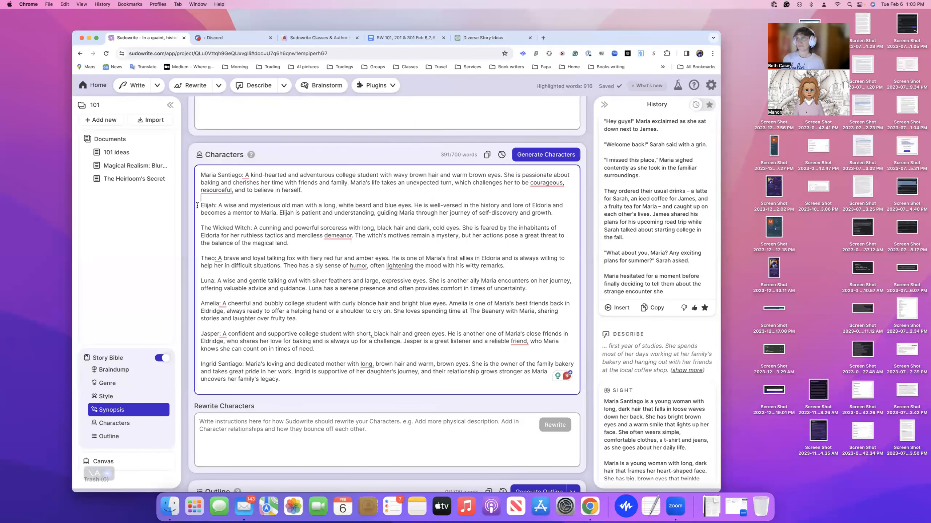
Step: Run the "Ah, character names and descriptions!" plugin on Elijah's highlighted description in the Characters section
drag(197, 205, 503, 220)
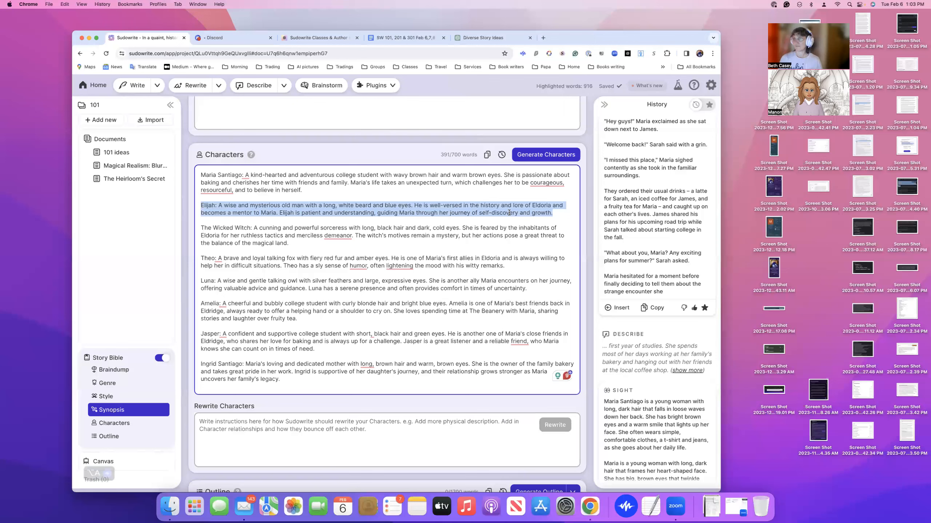
click(391, 88)
click(394, 180)
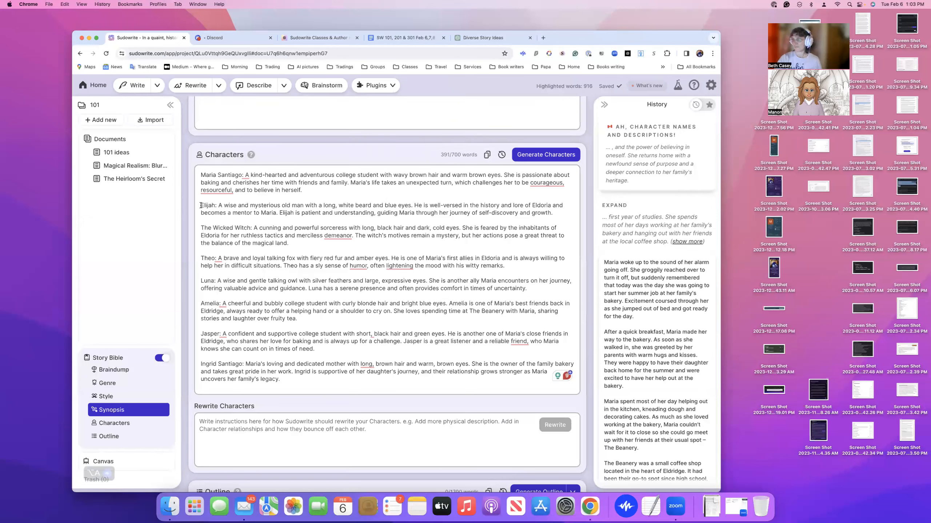
click(391, 89)
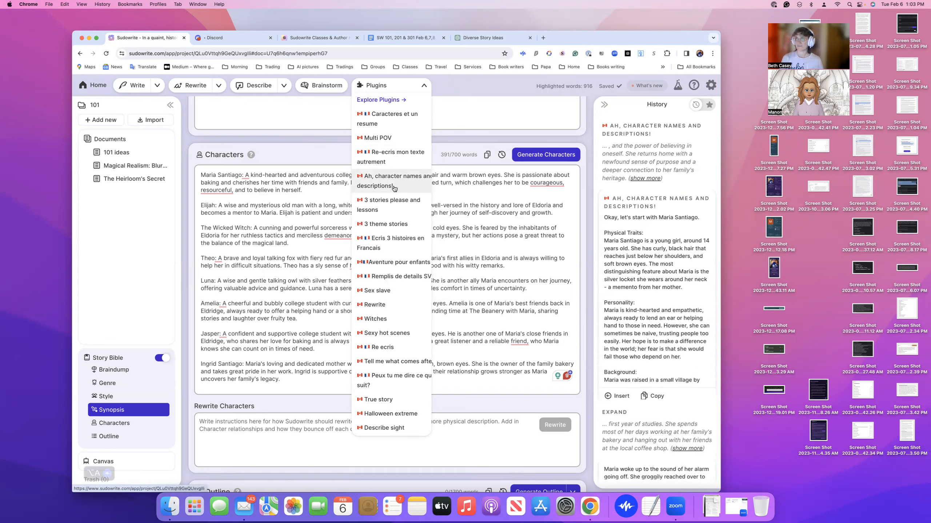
click(425, 87)
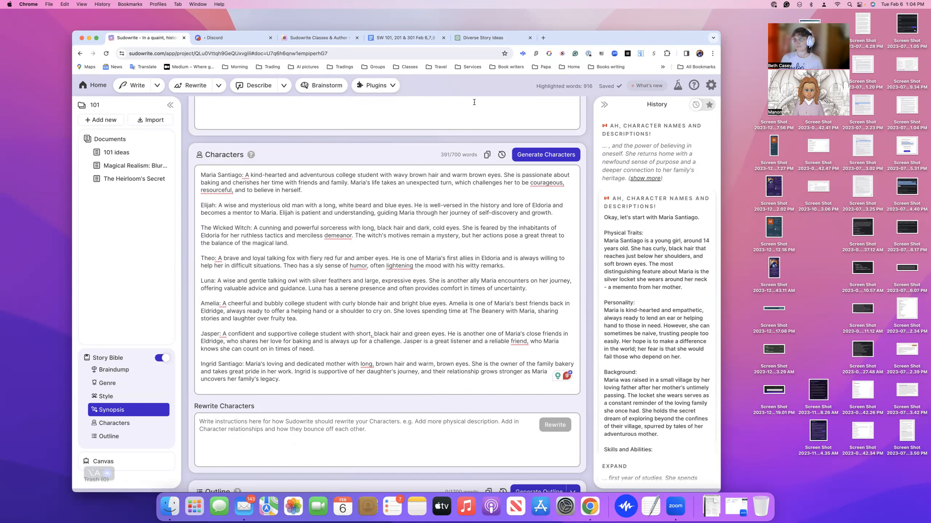
Step: Read through the plugin's character profile in History and return to the end of Maria Santiago's description
scroll(632, 247, down, 10)
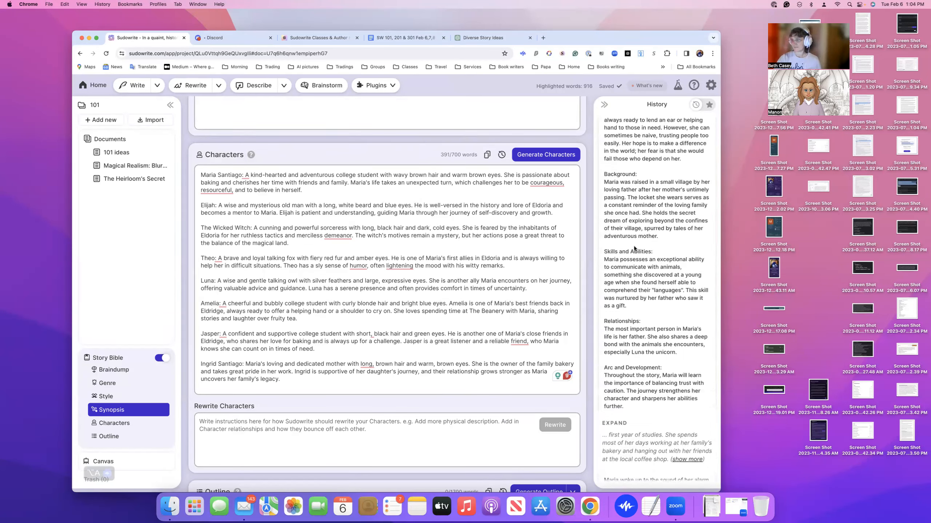
scroll(634, 248, down, 1)
scroll(634, 247, down, 10)
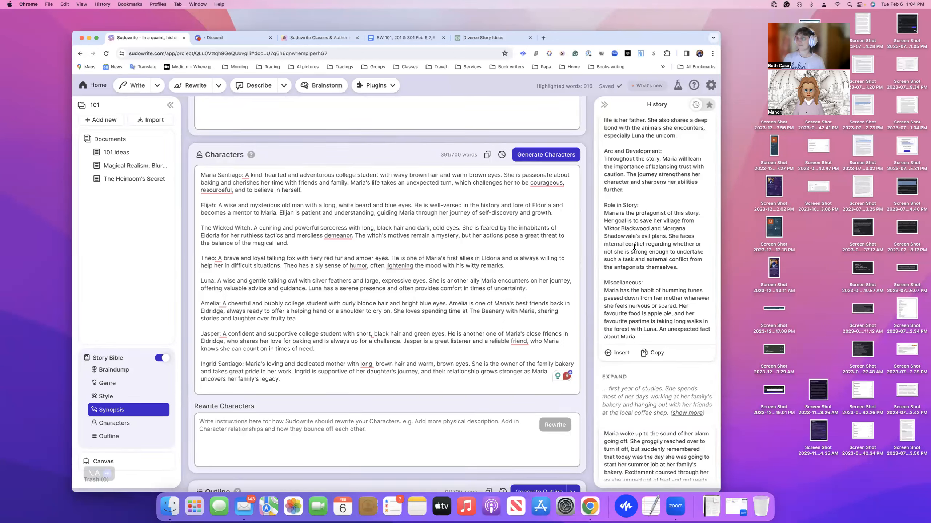
scroll(634, 247, down, 1)
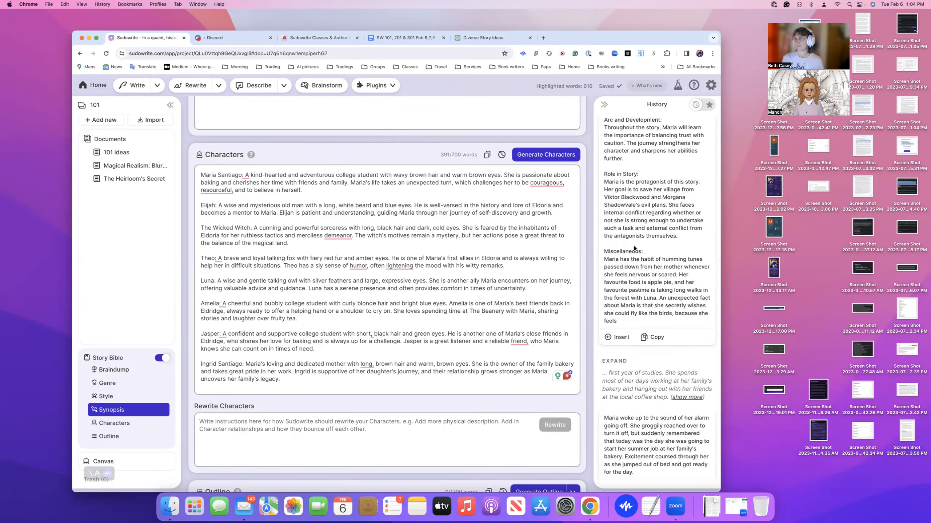
scroll(635, 248, up, 2)
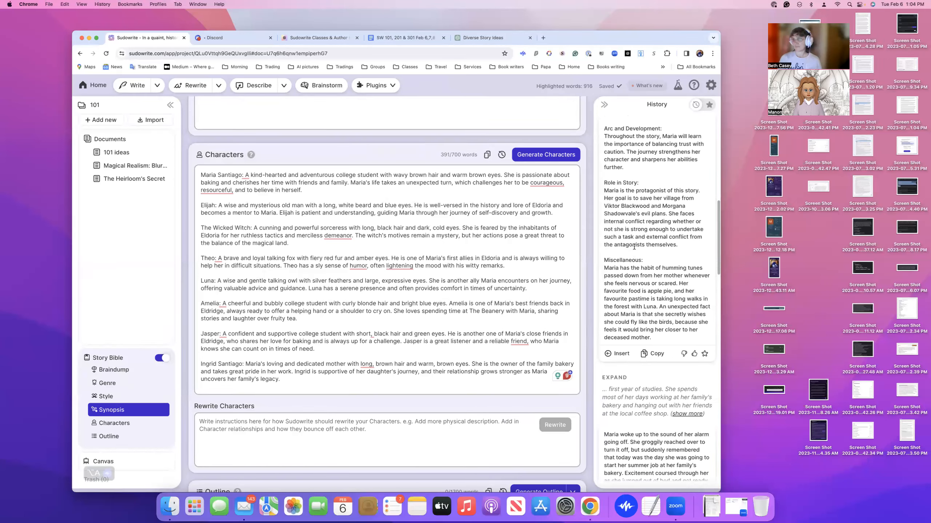
scroll(635, 248, up, 10)
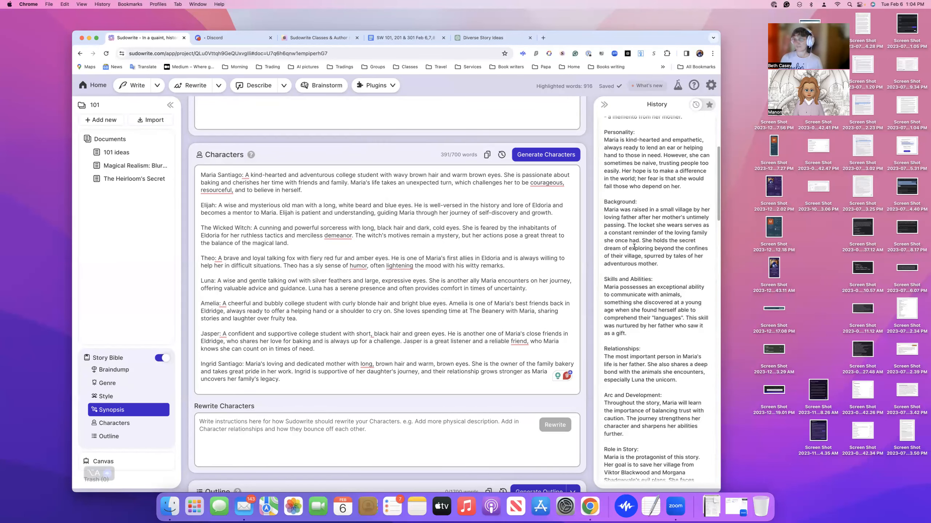
scroll(634, 246, down, 3)
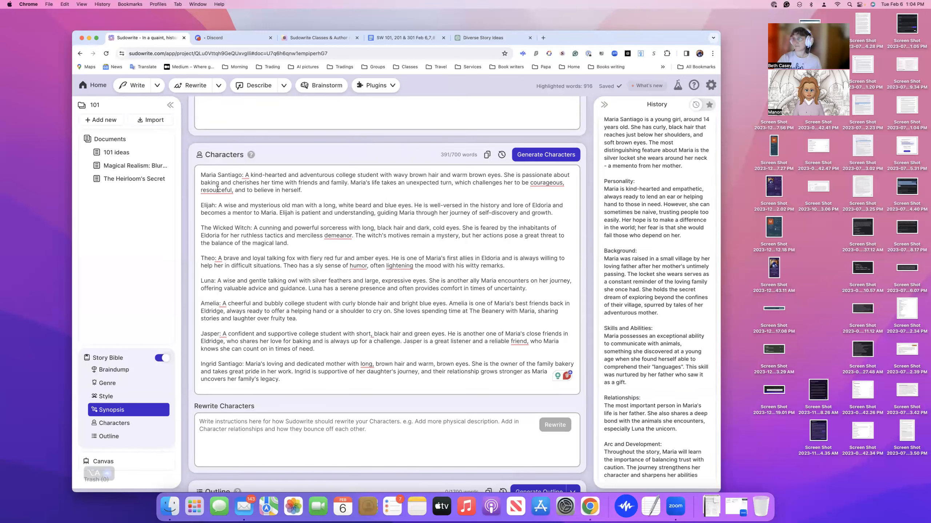
click(310, 193)
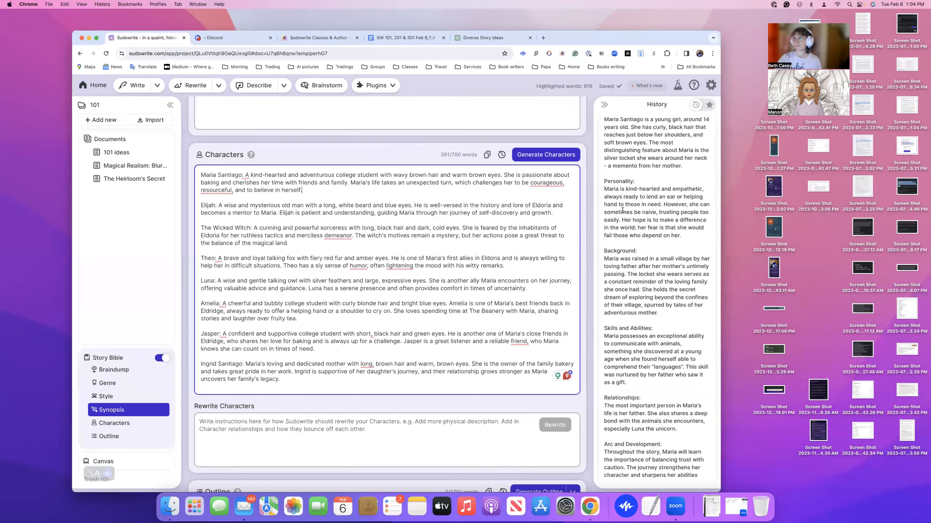
Step: Check the list of added plugins and open the full plugin directory for exploring
click(392, 85)
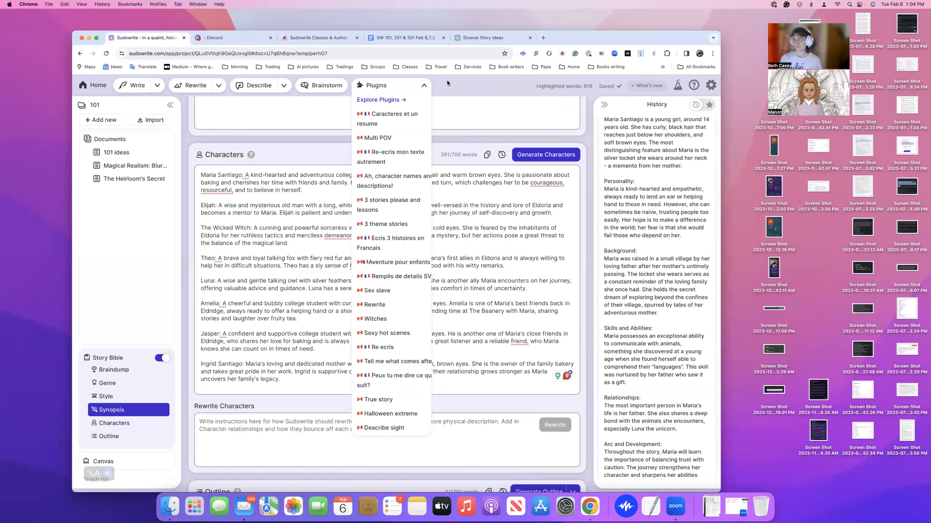
click(423, 86)
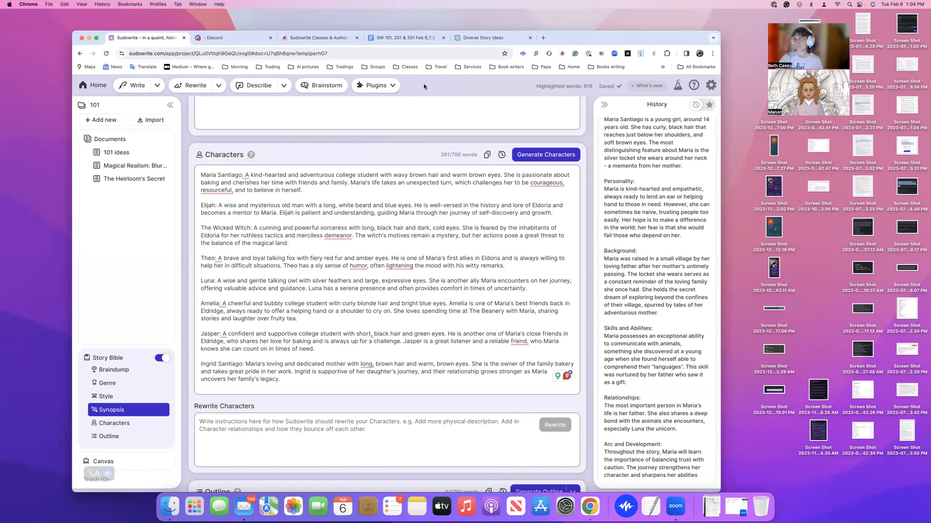
click(386, 89)
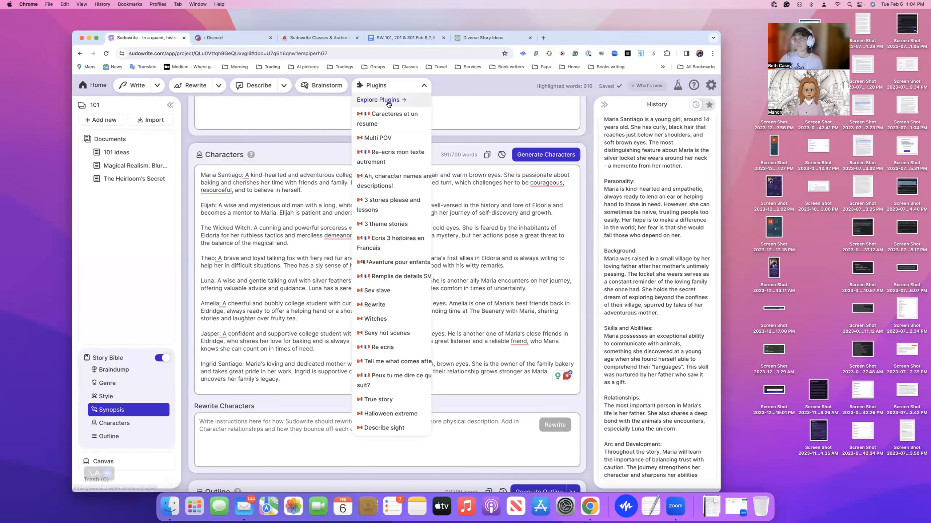
click(389, 102)
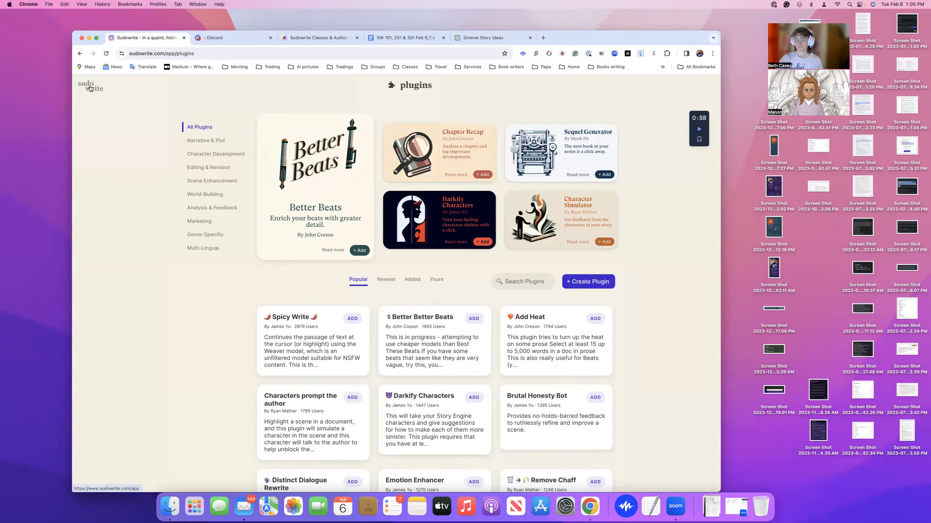
Step: Leave the plugin directory, reopen the 101 project and go to the Characters section of its Story Bible
click(90, 88)
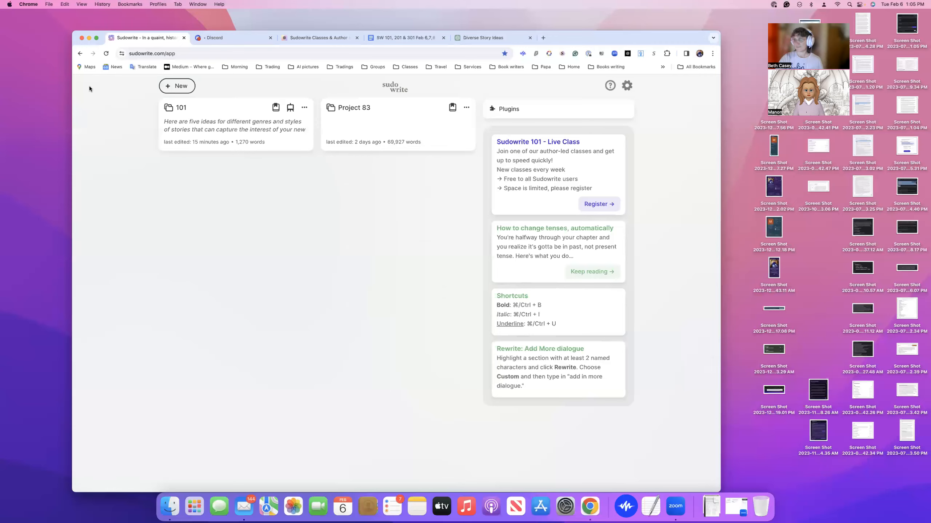
click(223, 133)
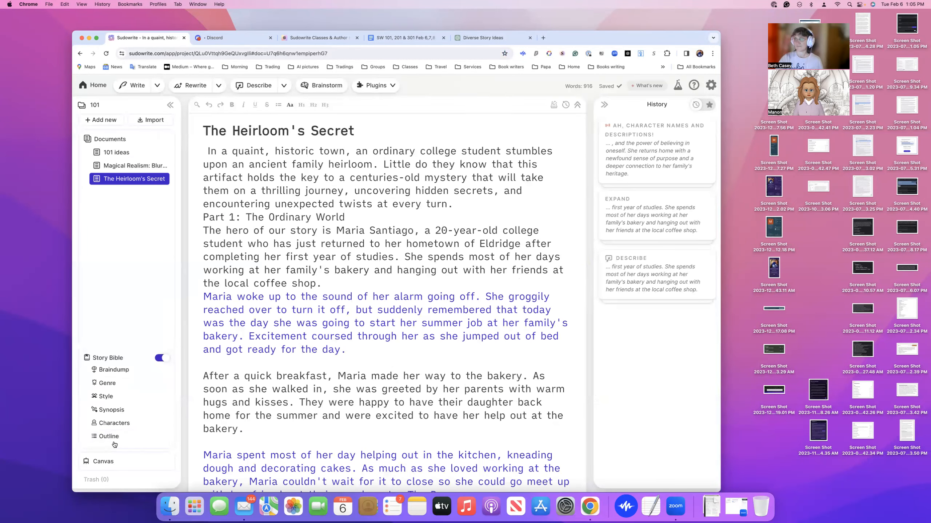
click(111, 410)
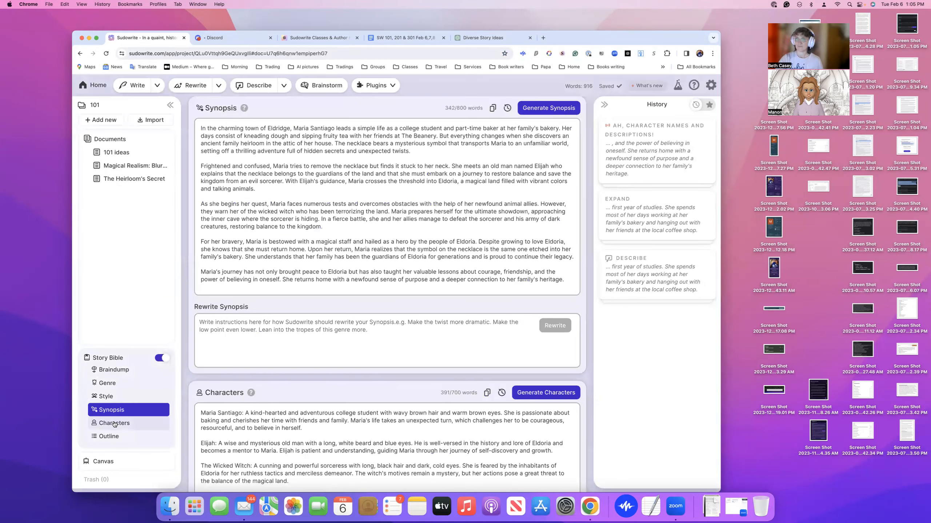
click(114, 424)
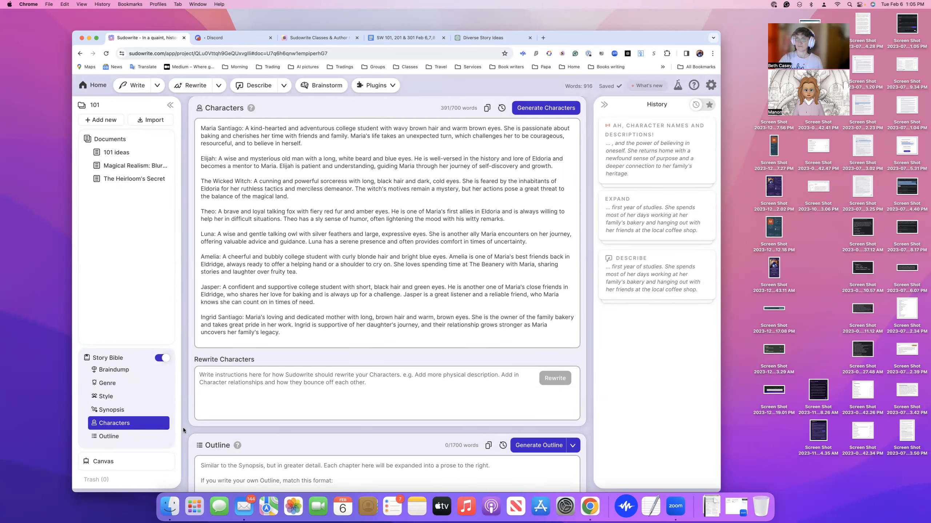
Step: Insert the act and chapter template into the empty Outline section of the Story Bible
scroll(301, 267, up, 15)
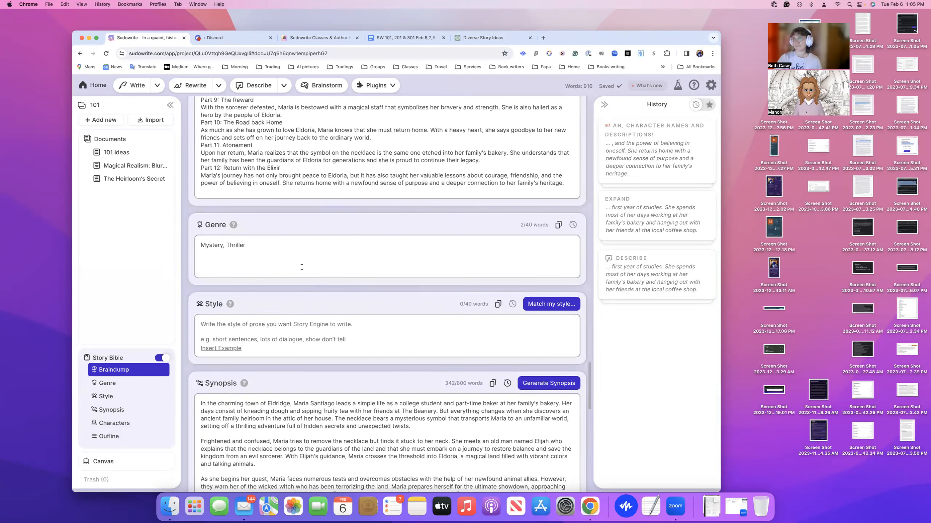
scroll(301, 267, down, 5)
scroll(301, 267, down, 8)
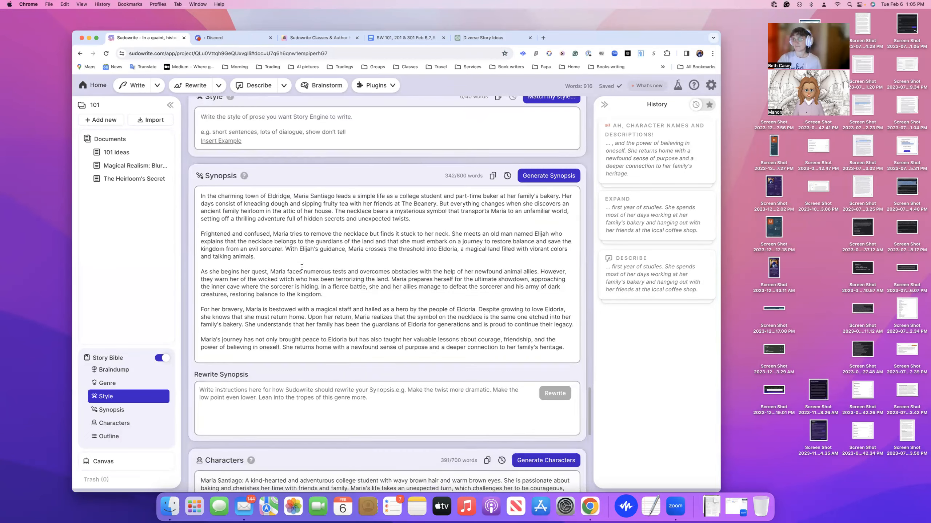
scroll(301, 267, down, 4)
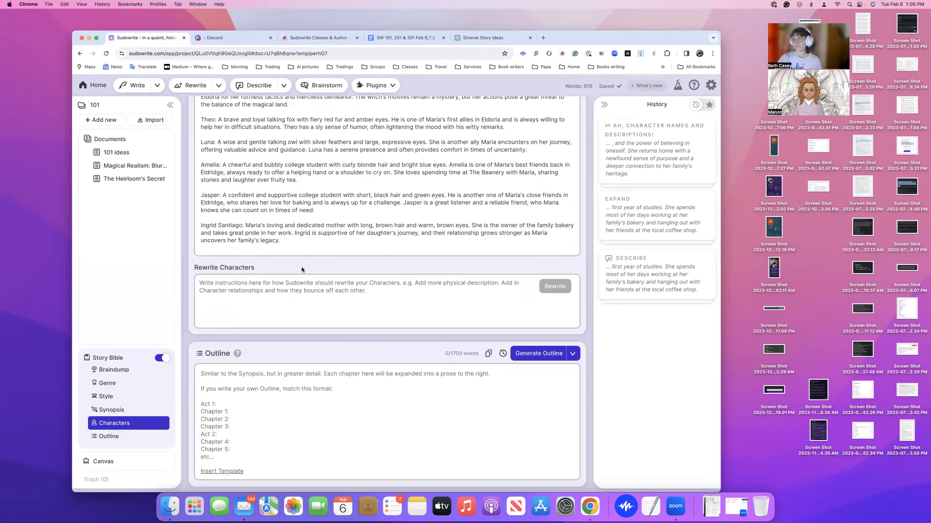
scroll(302, 269, down, 1)
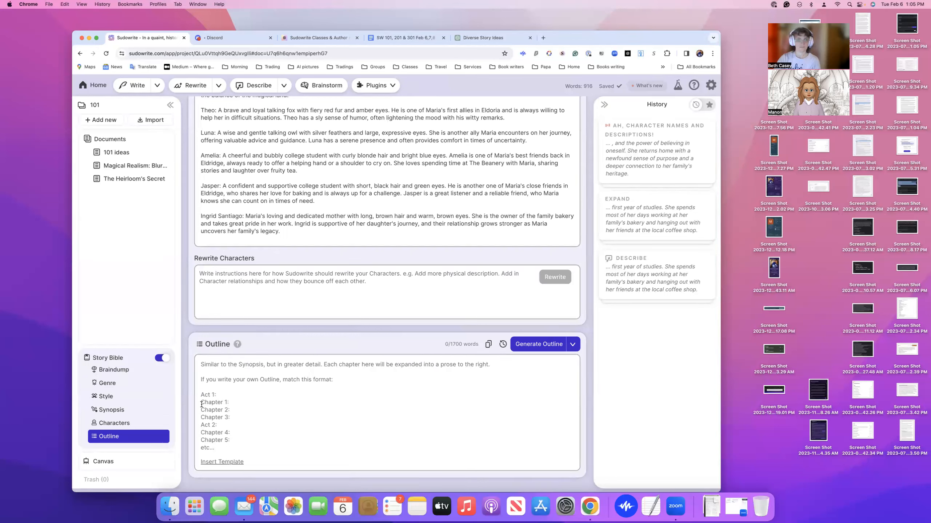
click(232, 462)
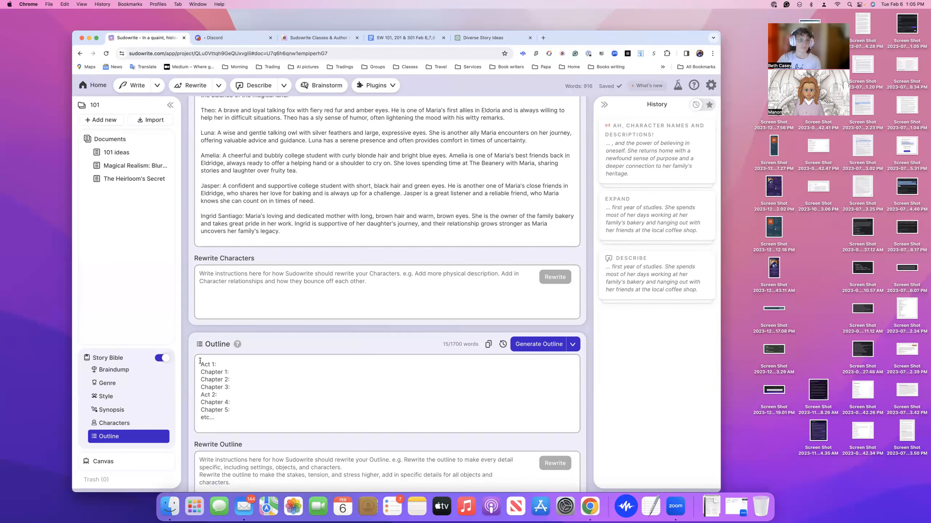
Step: Fill in the outline template with "the story of my grand dad" for Act 1 and "he was..." for Chapter 1
scroll(238, 405, down, 3)
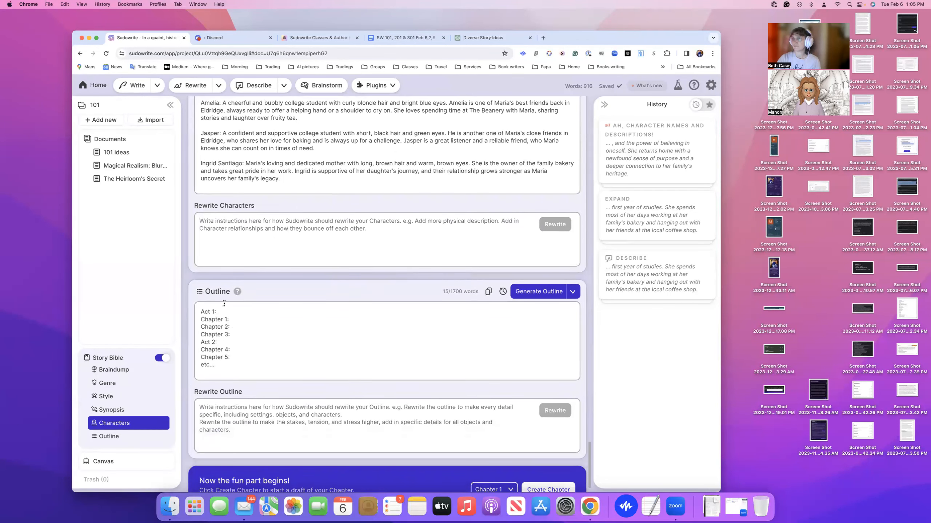
drag(282, 311, 284, 316)
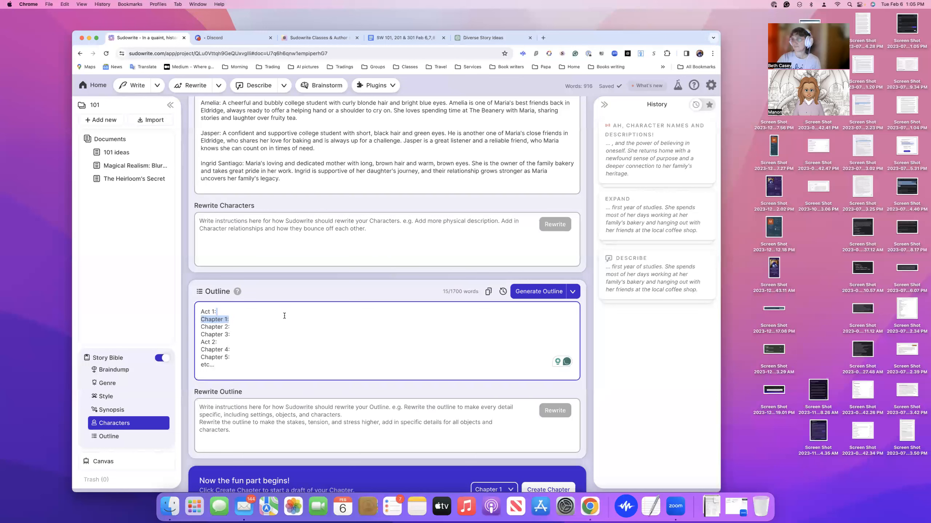
click(284, 316)
text(the story of my)
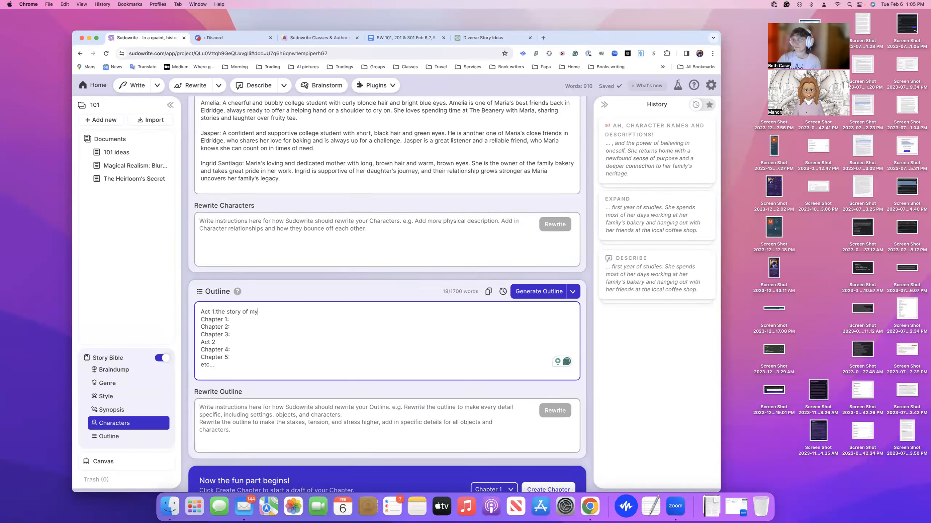
text( grand dad)
click(242, 319)
text(he was...)
key(Return)
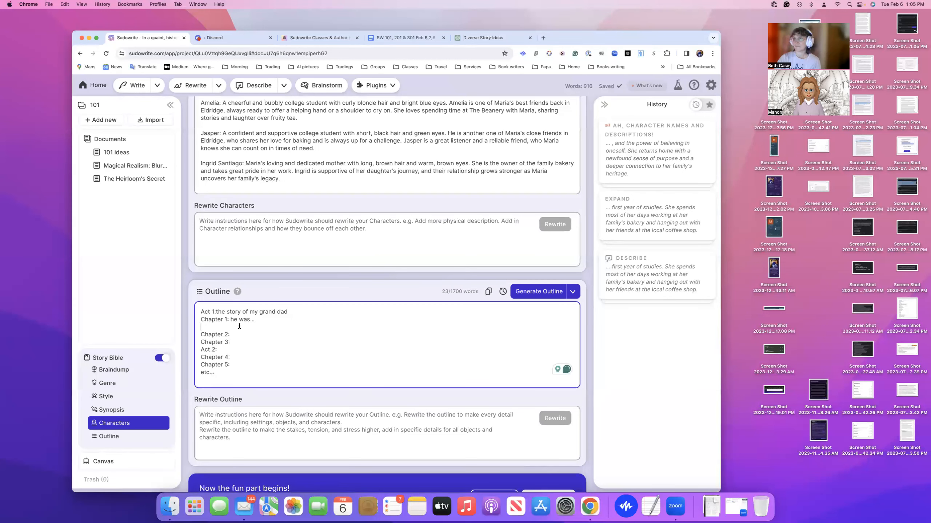
click(203, 335)
key(BackSpace)
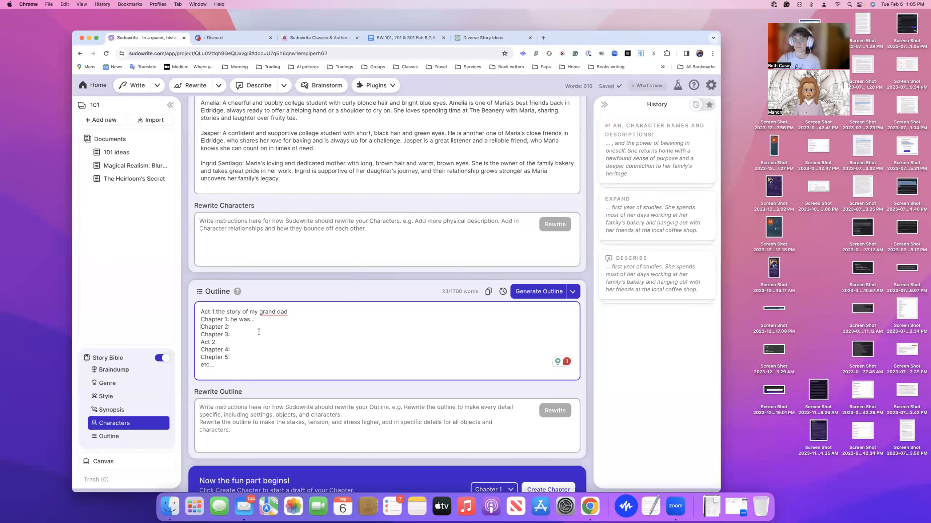
Step: Compare the Novel Outline, The Hero's Journey, Story Circle and Romance Outline types, and set the outline type to Novel Outline
click(534, 291)
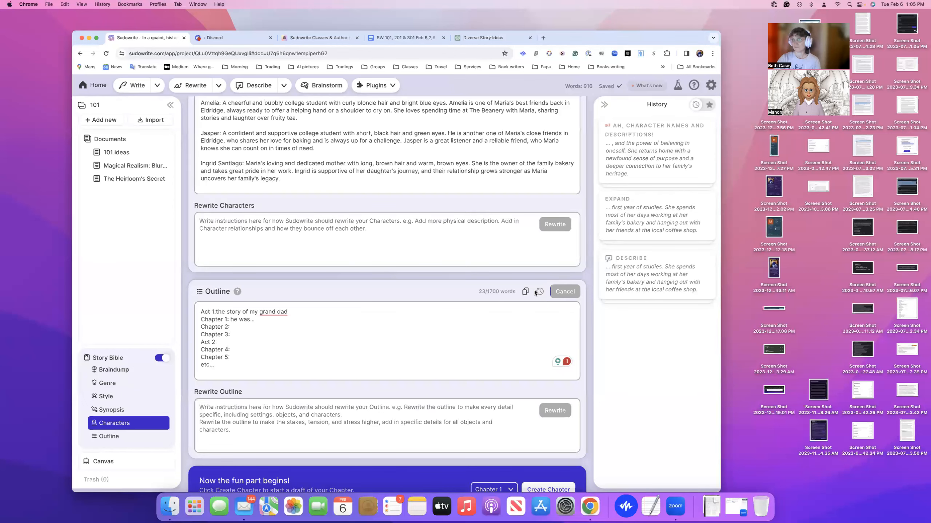
click(570, 292)
click(572, 293)
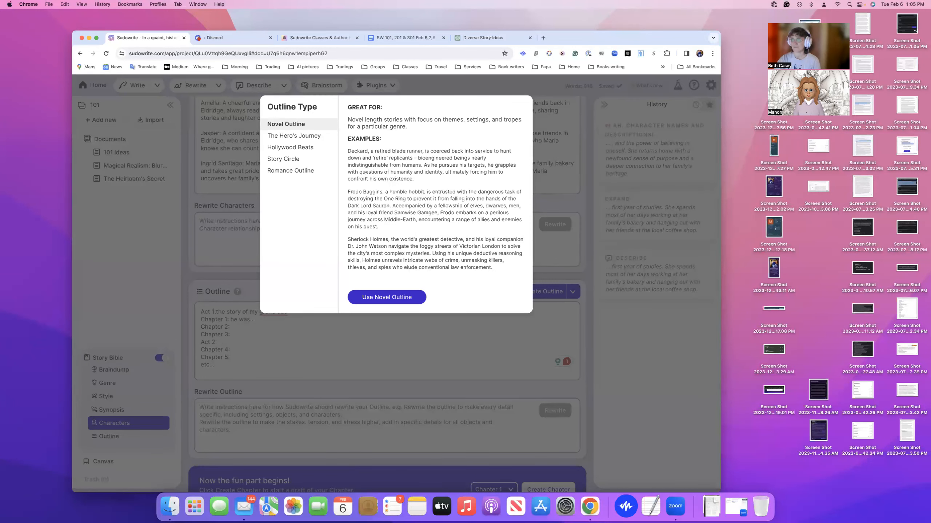
drag(347, 238, 395, 239)
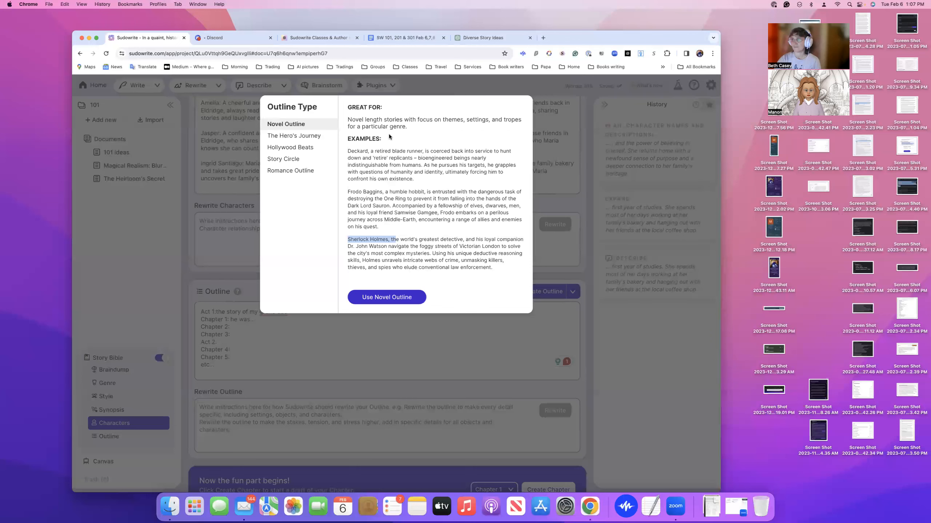
click(285, 137)
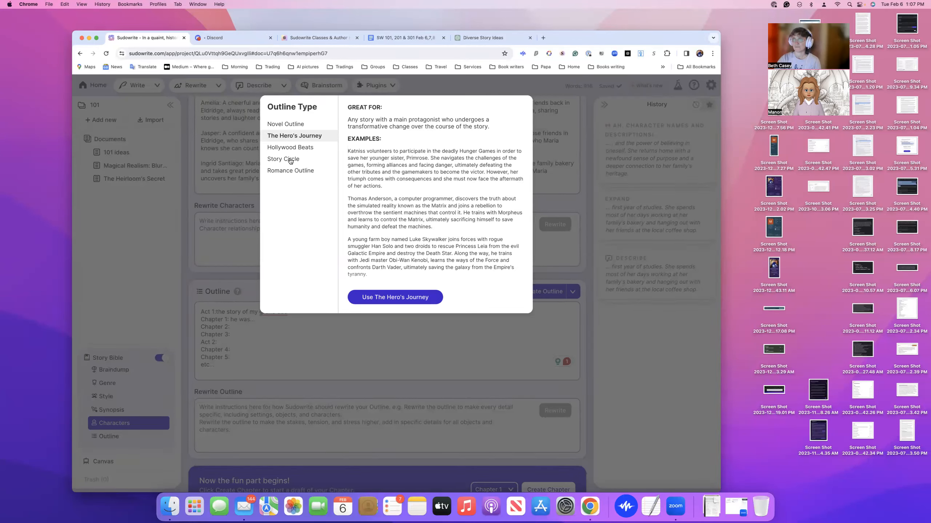
click(290, 160)
click(297, 171)
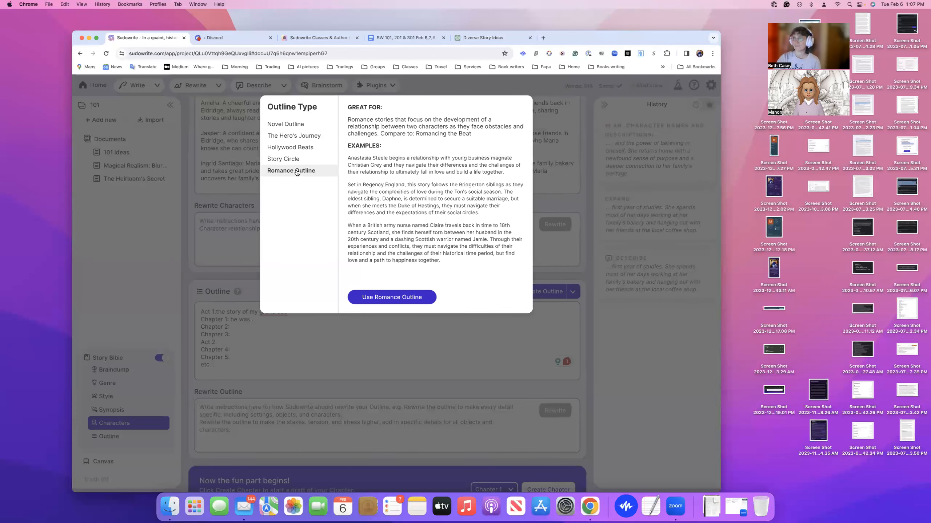
click(291, 125)
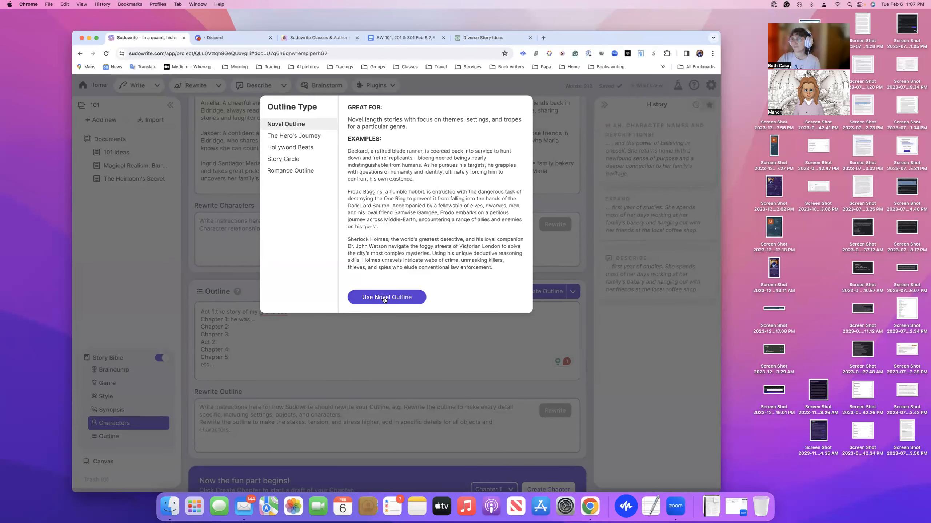
click(383, 297)
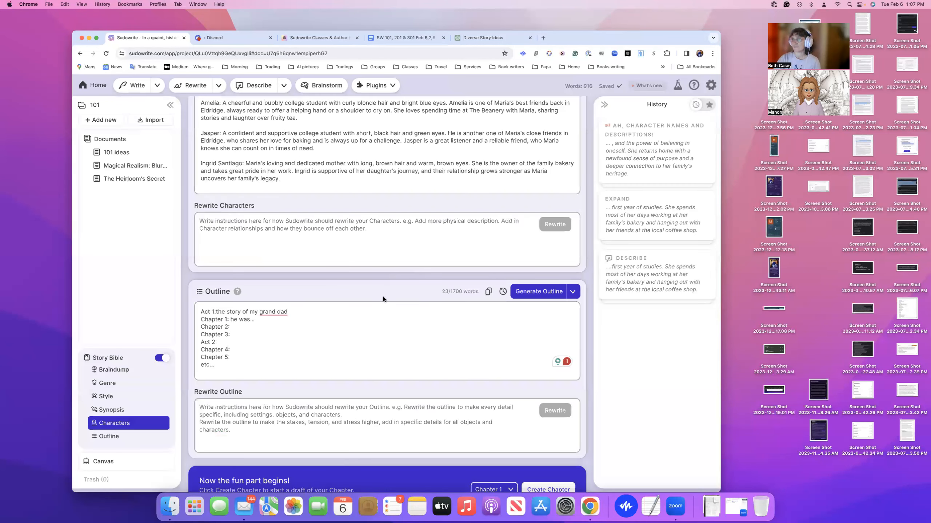
Step: Generate the story's outline with the Novel Outline type and consult the help on how the Outline section works
click(540, 291)
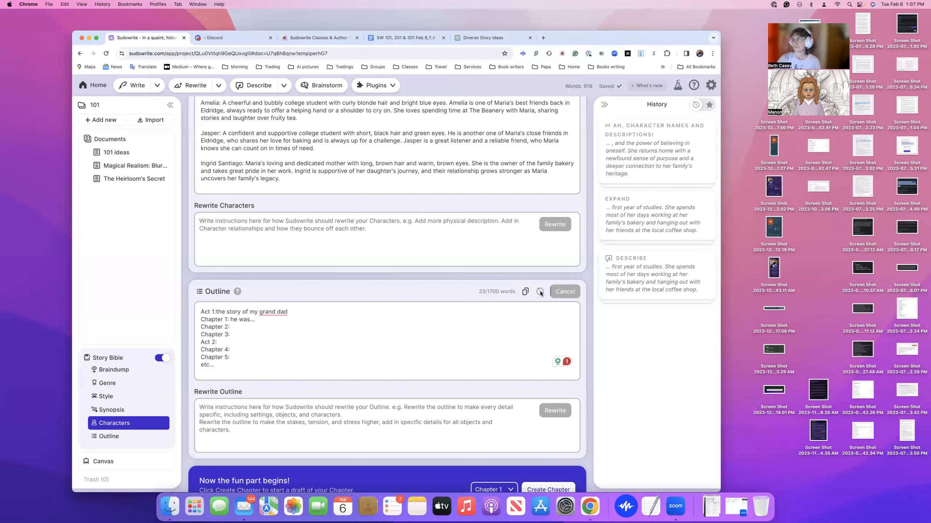
mouse_move(239, 293)
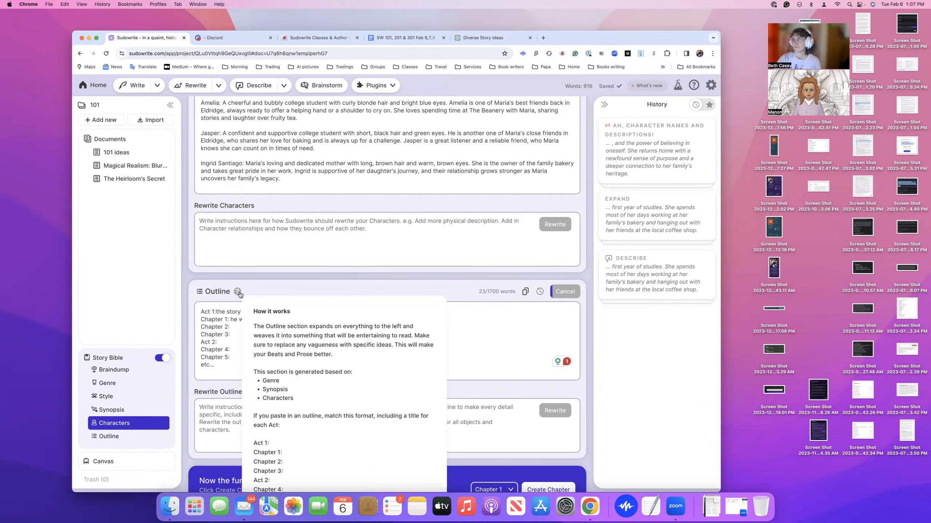
scroll(240, 294, down, 1)
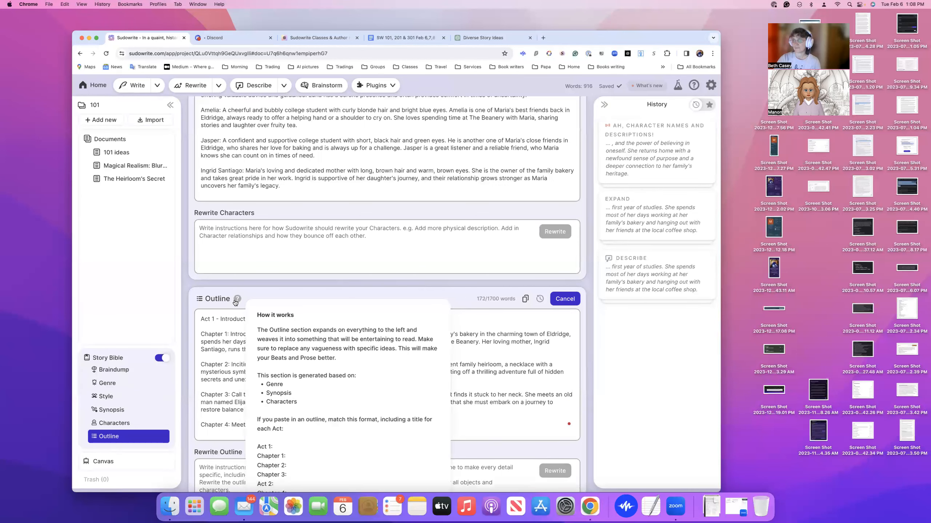
scroll(238, 278, down, 3)
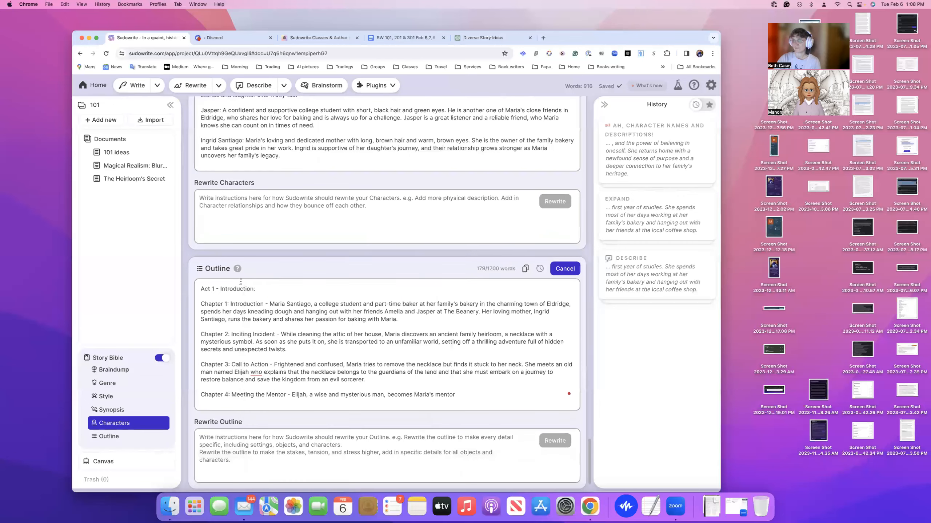
mouse_move(238, 212)
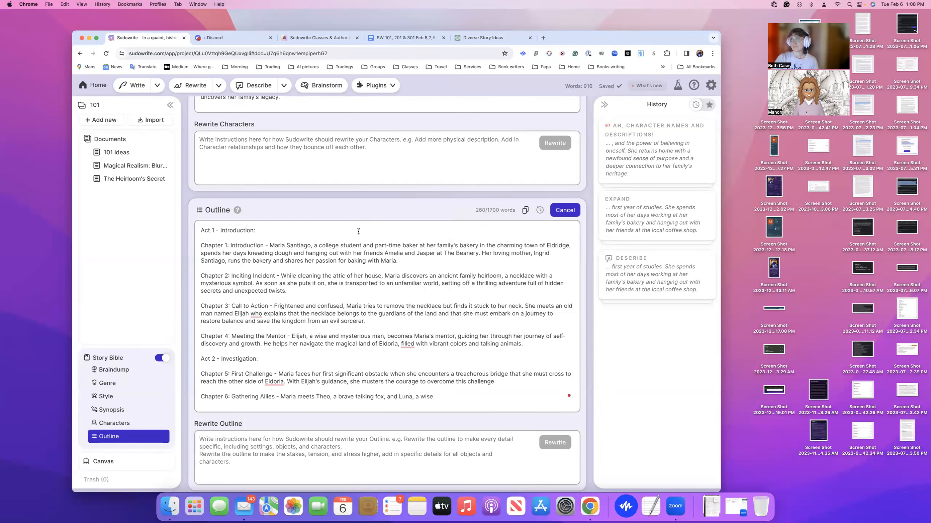
Step: Review the Braindump, Genre, Style, Synopsis and Characters sections of the Story Bible and return to the Outline
scroll(384, 265, up, 20)
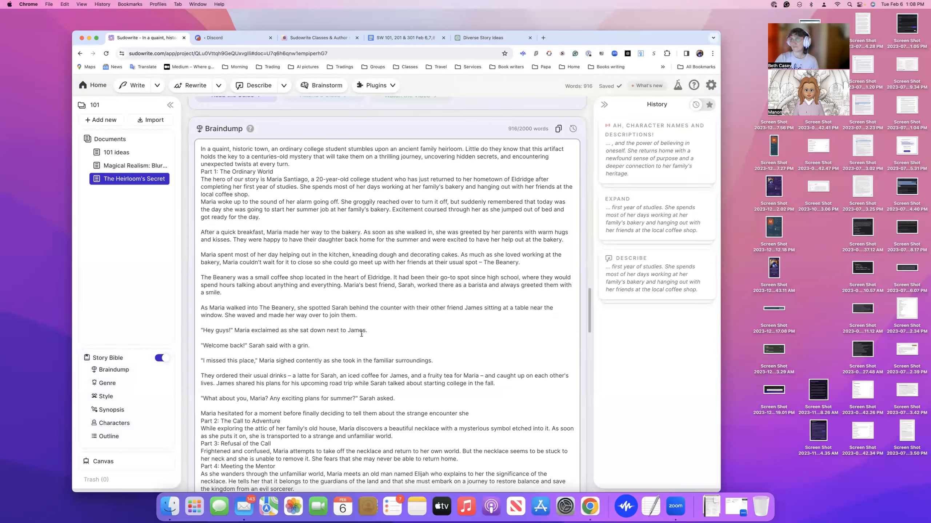
scroll(361, 334, down, 15)
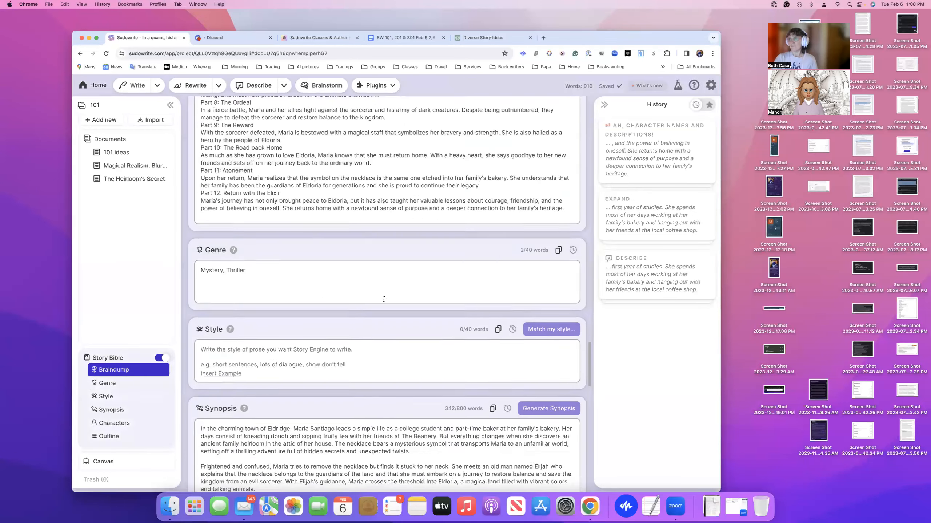
scroll(384, 300, down, 15)
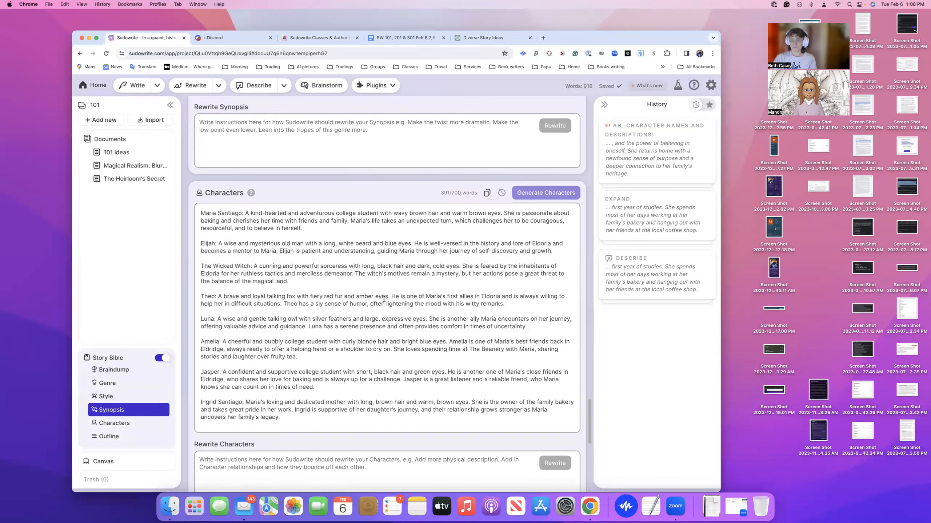
scroll(384, 299, down, 10)
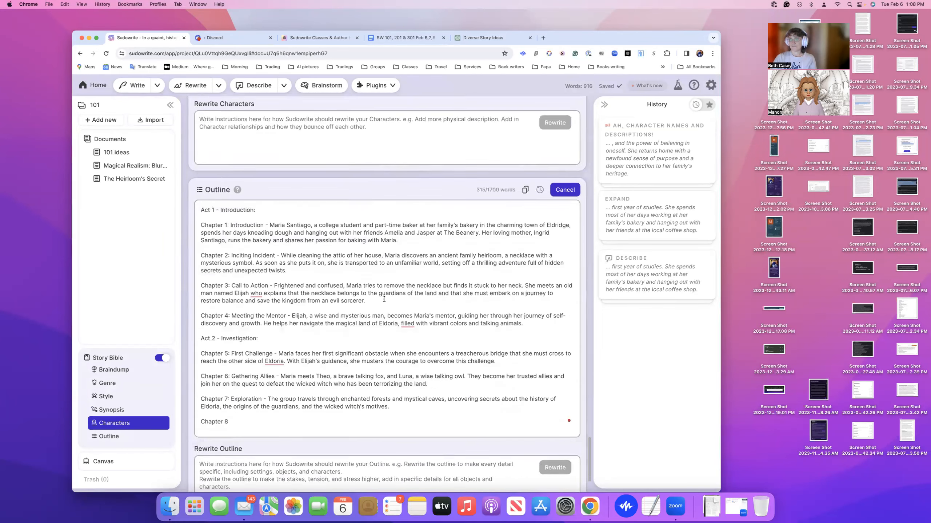
scroll(384, 299, up, 1)
scroll(384, 299, down, 2)
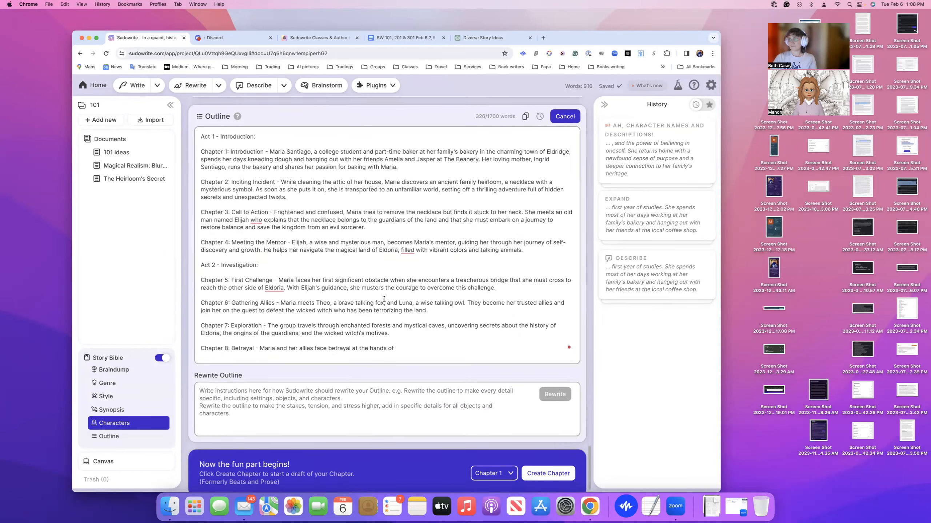
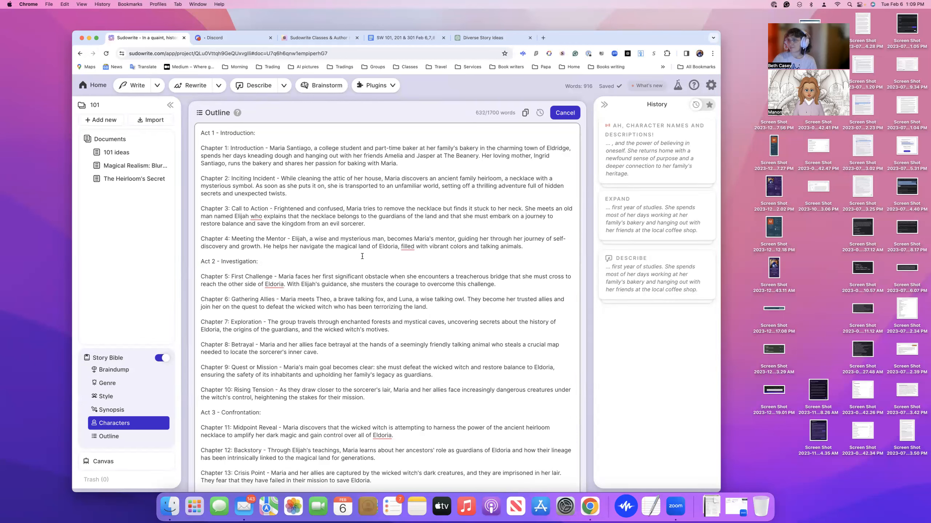
Step: Read the generated outline through to the Epilogue, examining chapter labels such as Meeting the Mentor, Gathering Allies and World-building
scroll(362, 256, down, 2)
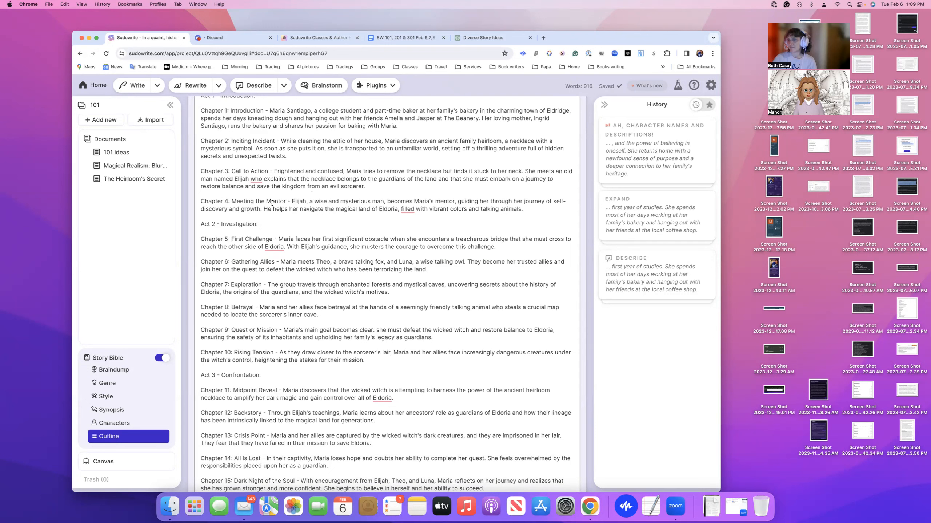
click(232, 201)
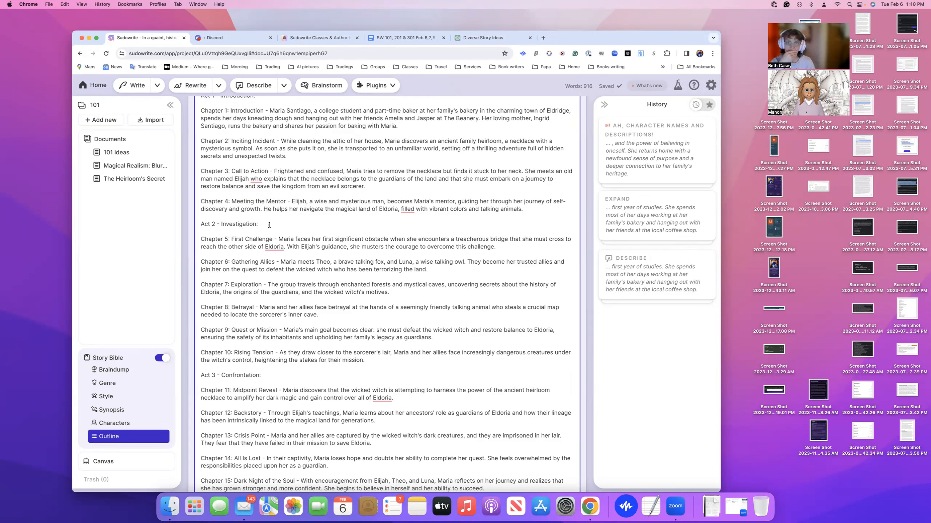
scroll(270, 225, down, 2)
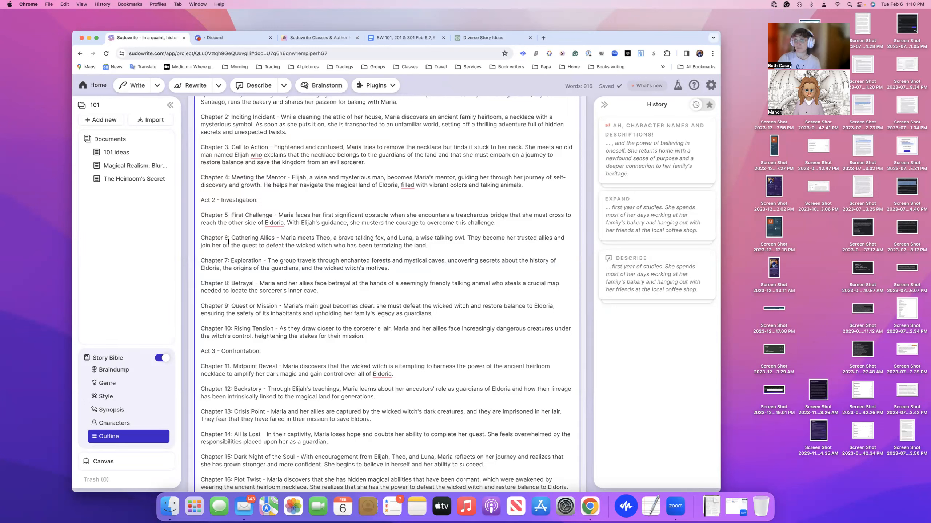
drag(231, 239, 282, 239)
scroll(231, 261, down, 1)
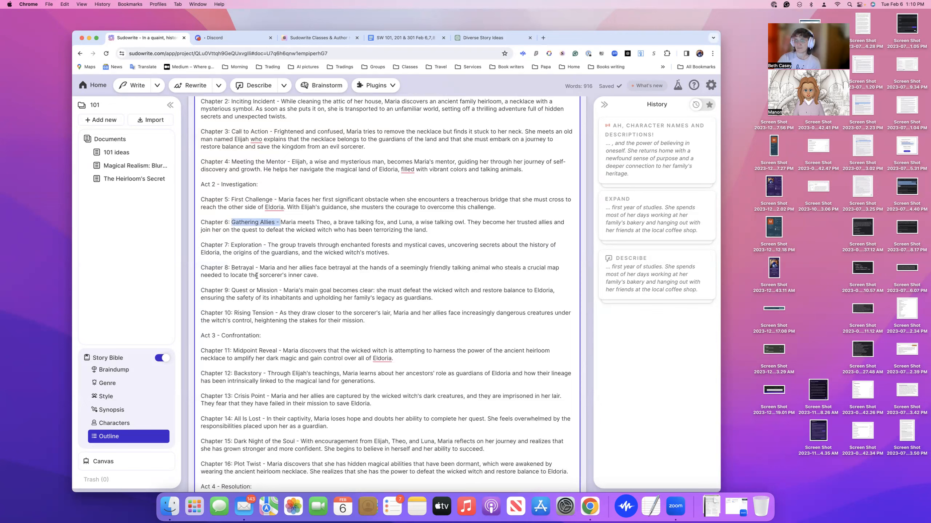
scroll(256, 337, down, 10)
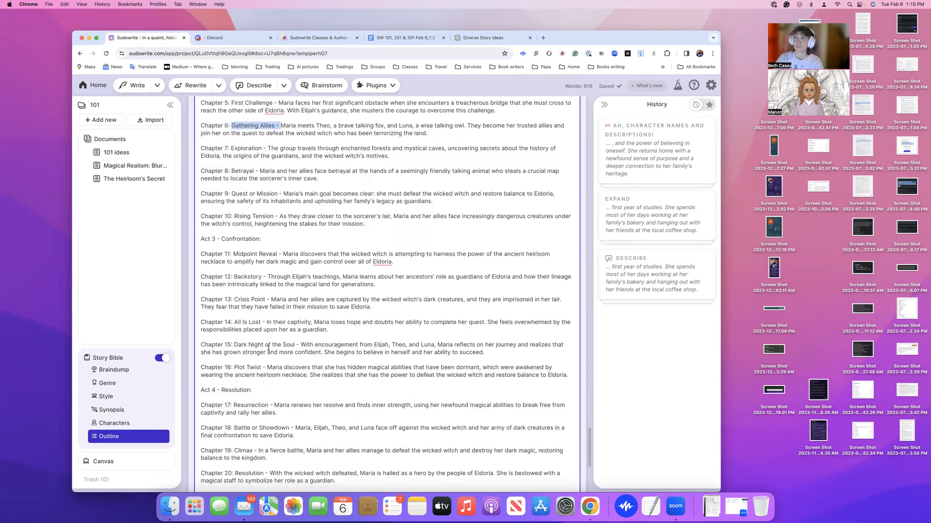
scroll(268, 347, down, 6)
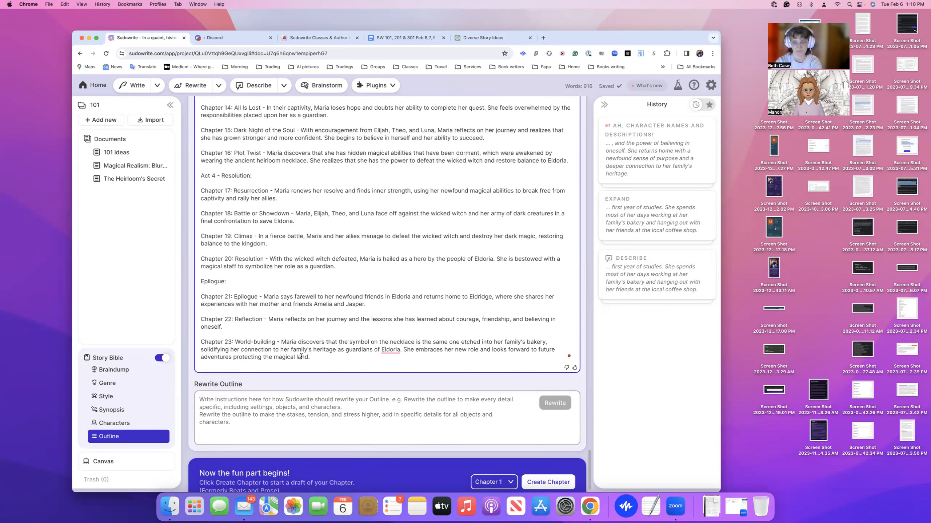
drag(235, 342, 277, 342)
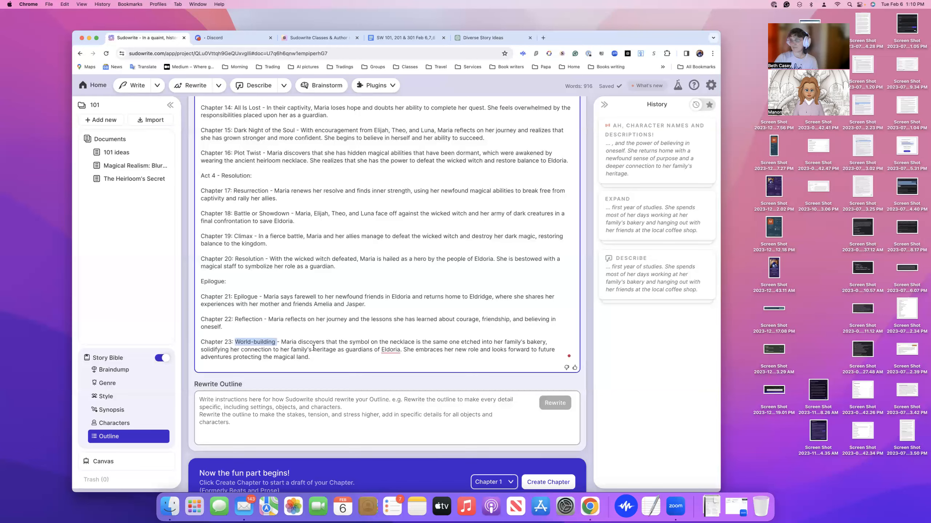
Step: Go over the full outline again from Act 1 to the last chapter, checking its act and chapter structure
scroll(314, 347, up, 10)
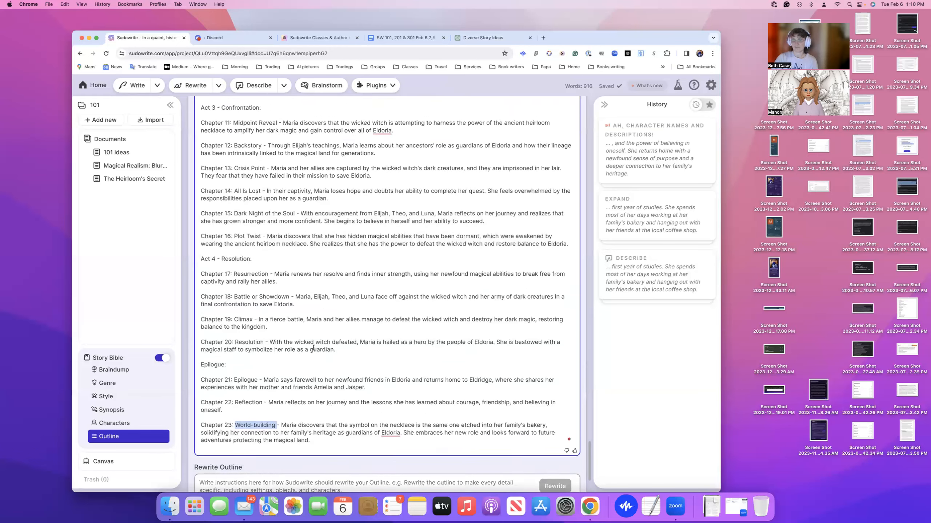
scroll(314, 347, up, 6)
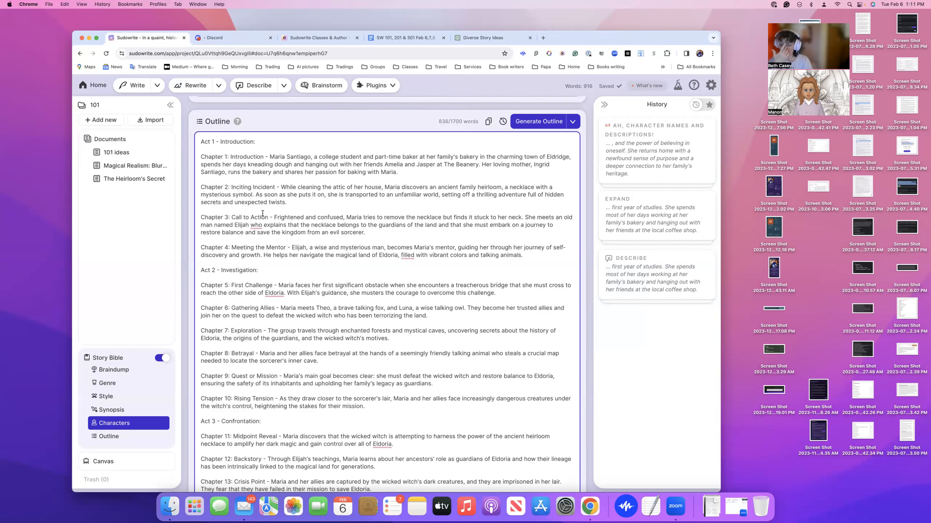
scroll(298, 177, down, 10)
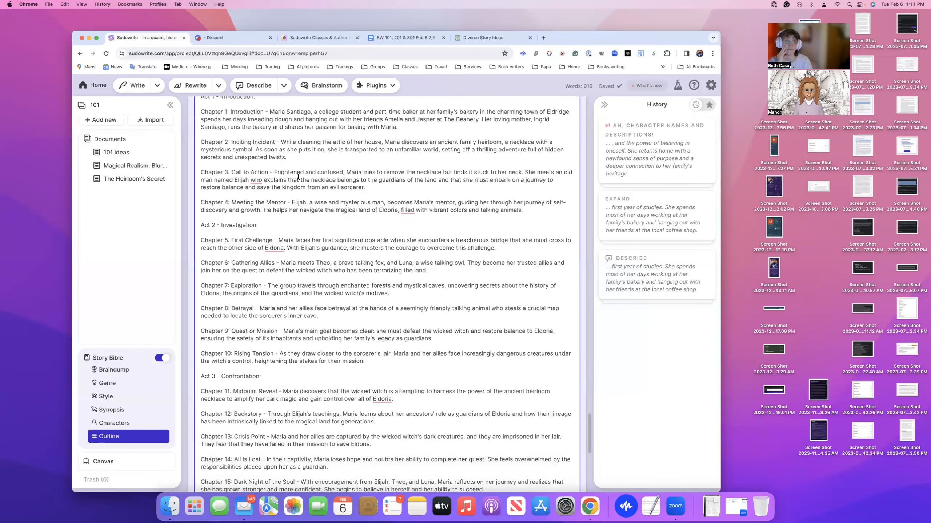
scroll(298, 177, down, 2)
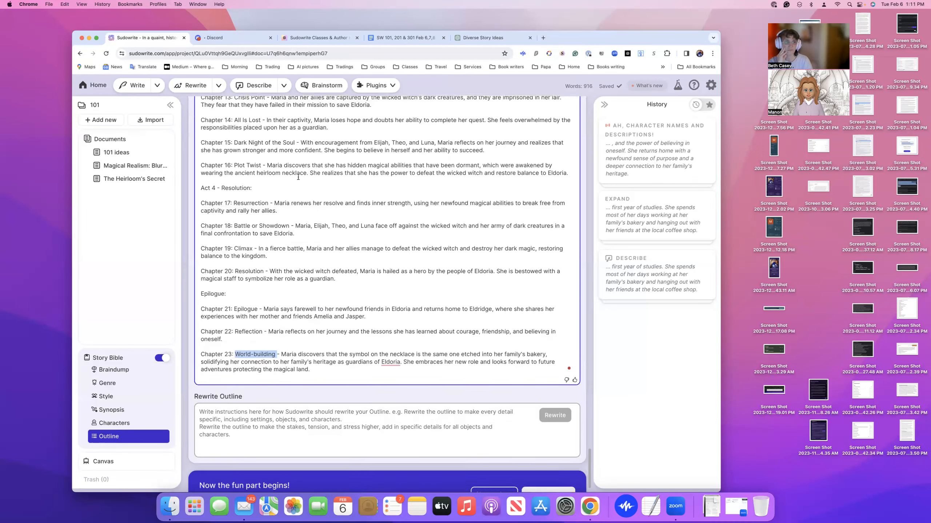
scroll(237, 166, up, 15)
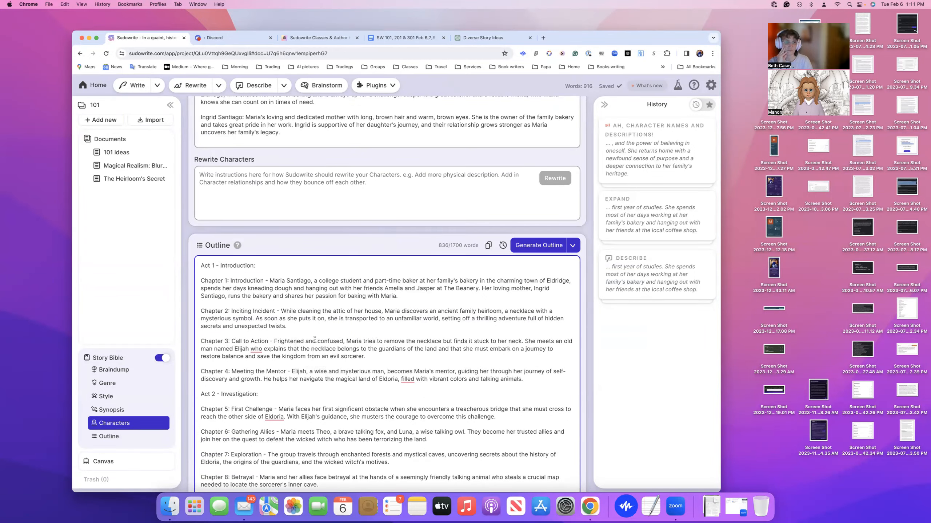
scroll(315, 340, down, 13)
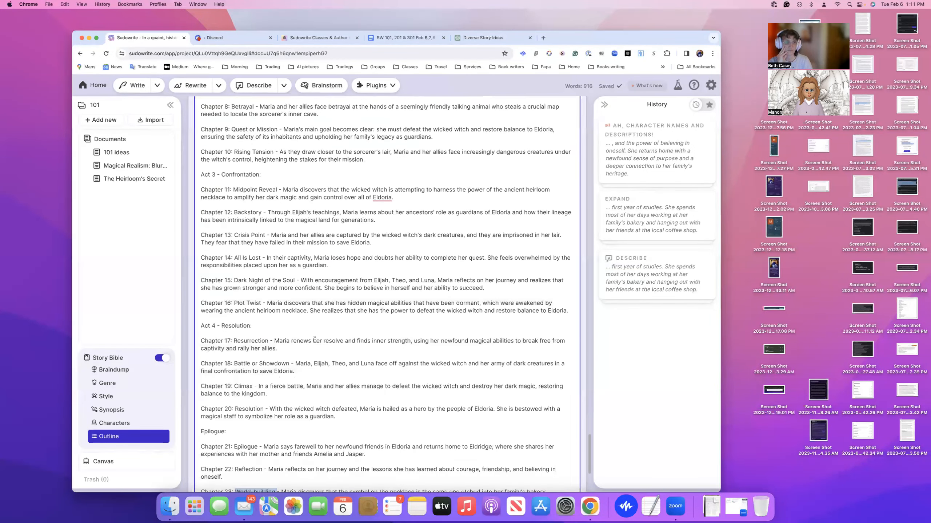
scroll(315, 340, down, 6)
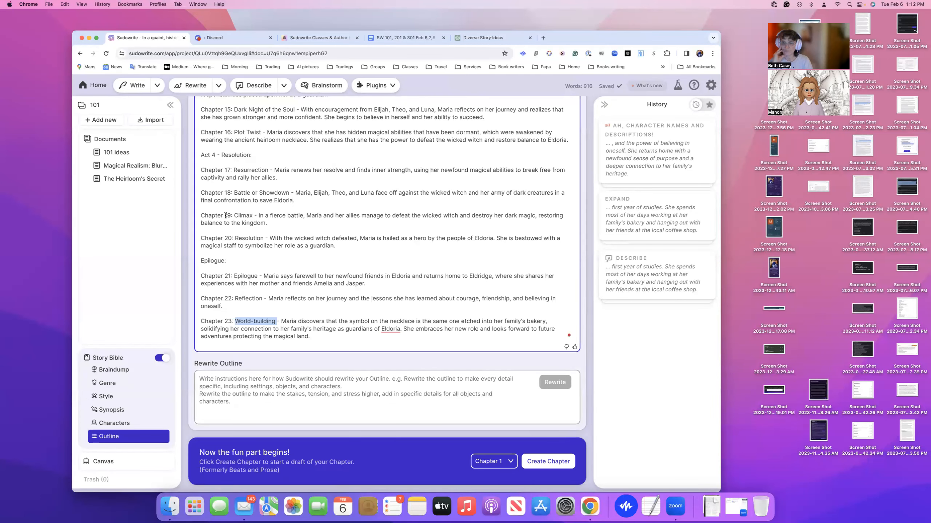
Step: Compare the Novel Outline, Hero's Journey and Hollywood Beats outline types and regenerate the story's outline with Hollywood Beats
scroll(354, 229, up, 15)
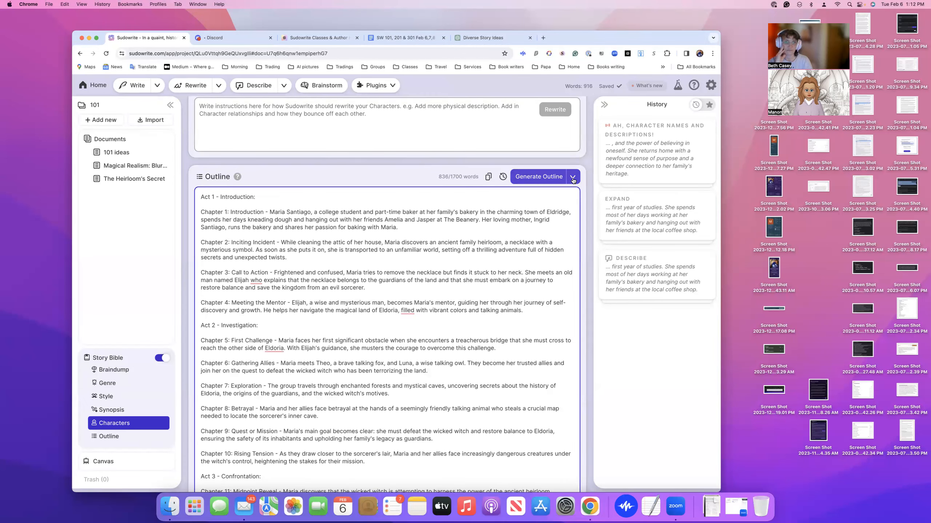
click(573, 180)
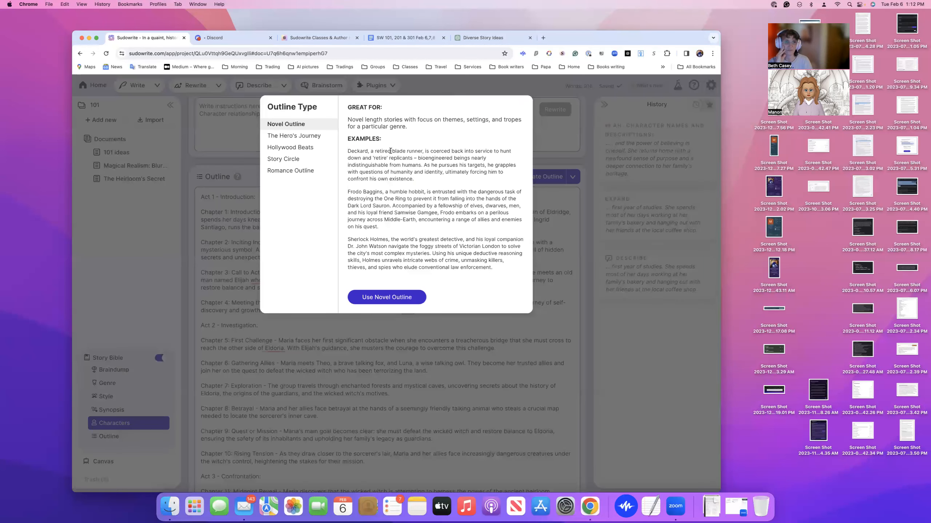
click(301, 140)
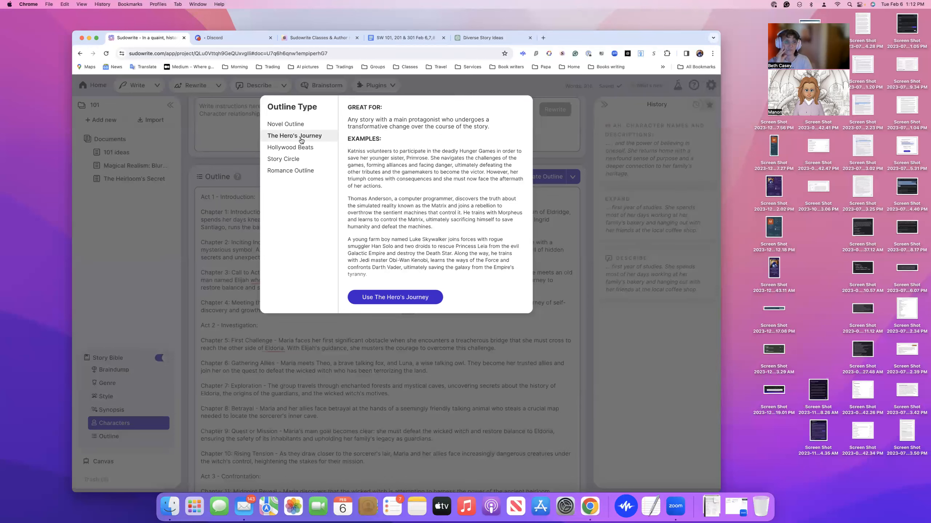
click(306, 148)
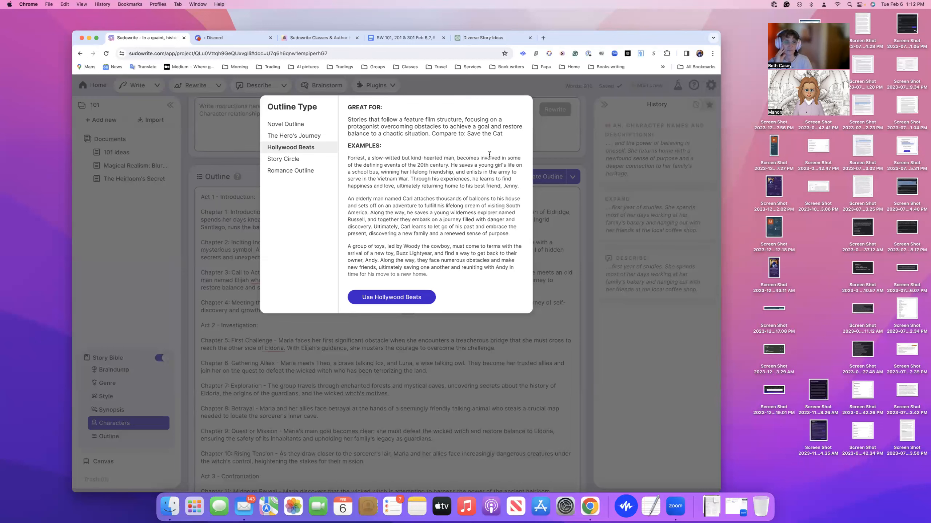
click(400, 299)
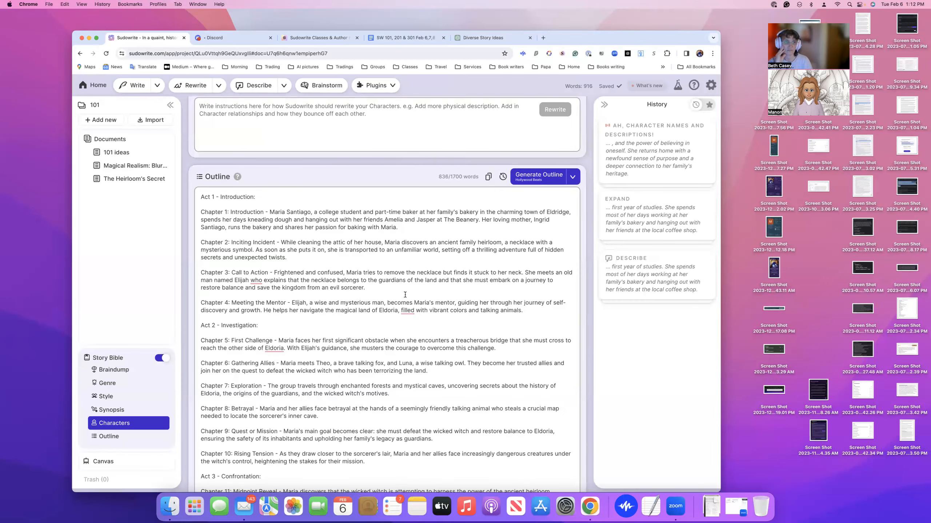
click(538, 178)
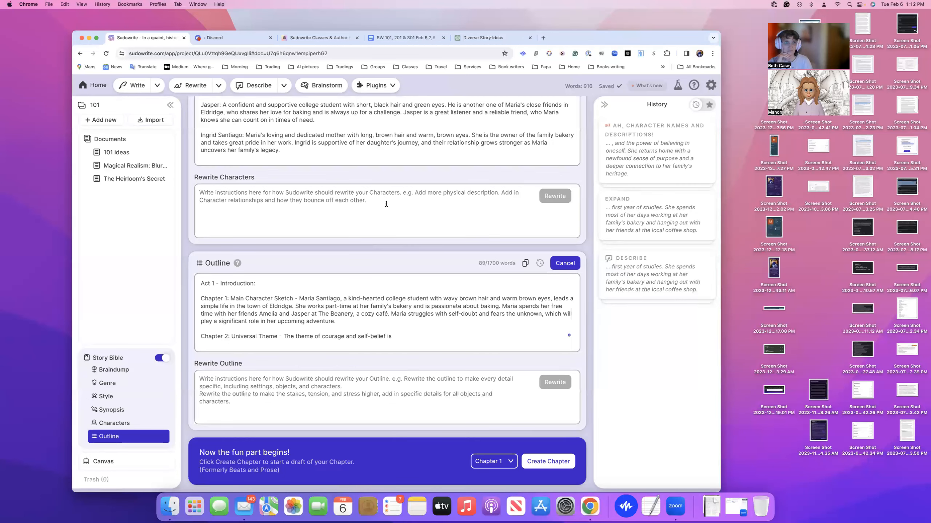
Step: Read the new outline from Act 1 to Chapter 15, examining labels such as Additional Characters, Attacking the Story Problem and New Main Character Sketch
scroll(386, 204, up, 10)
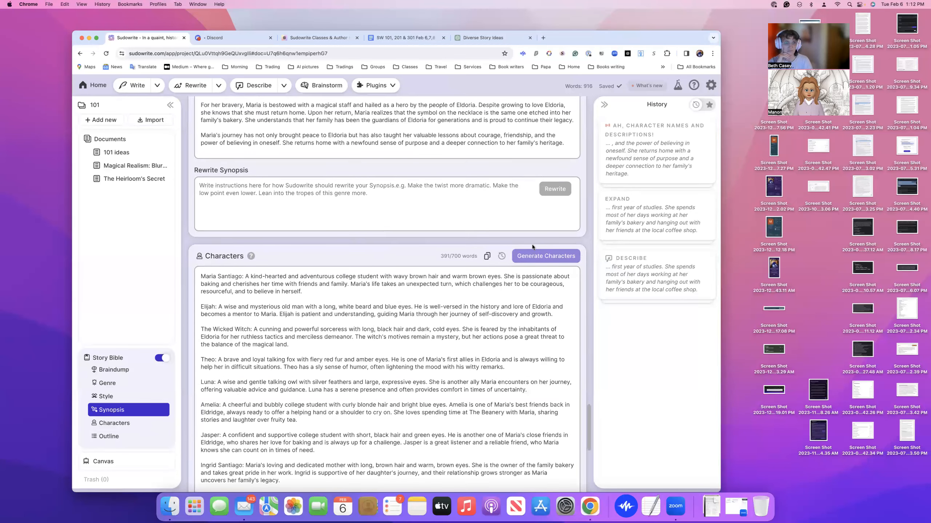
scroll(502, 257, up, 8)
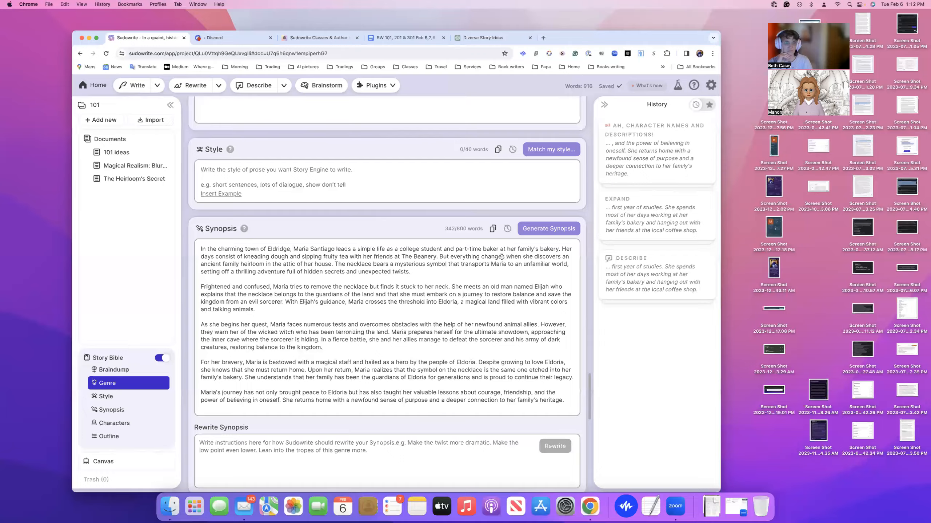
scroll(516, 242, down, 17)
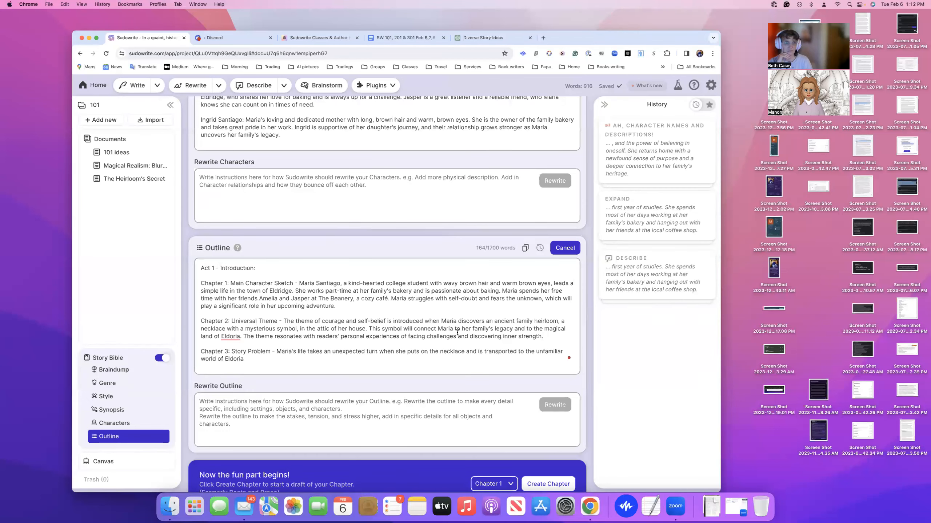
click(644, 288)
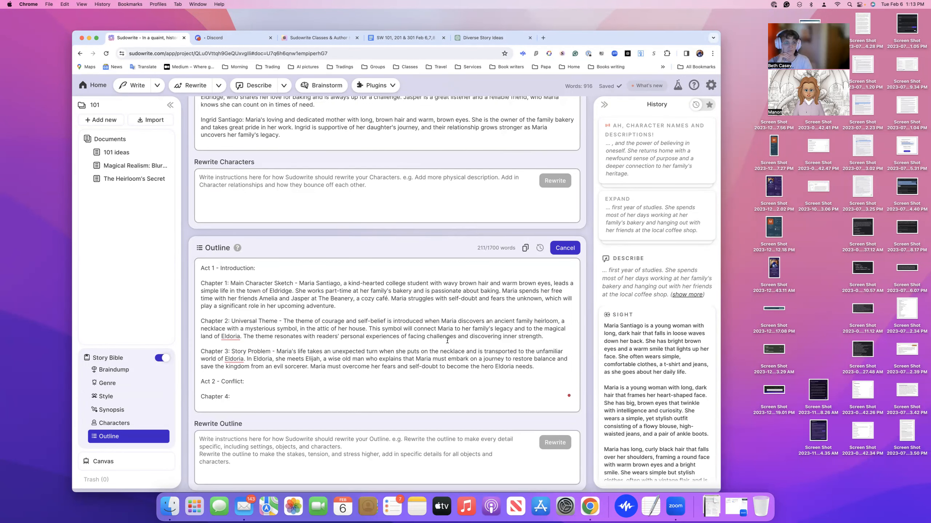
scroll(447, 341, down, 1)
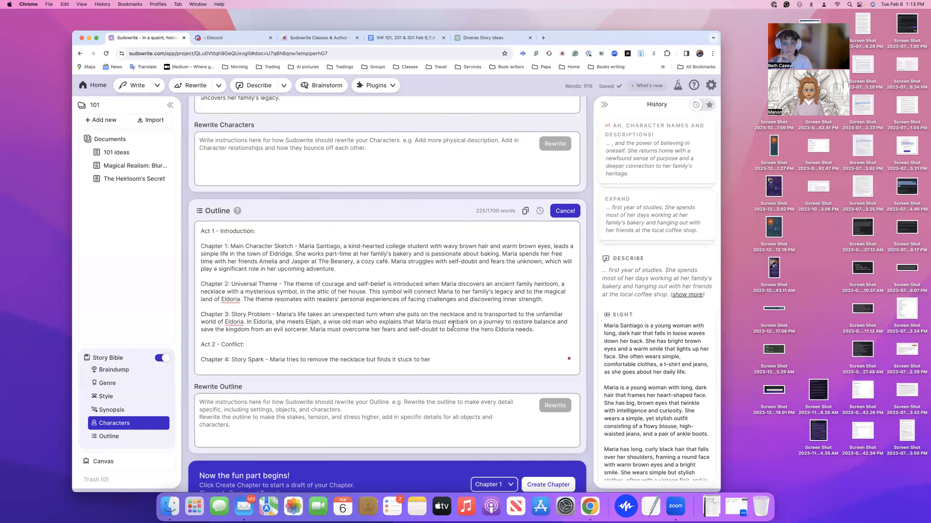
scroll(453, 325, down, 1)
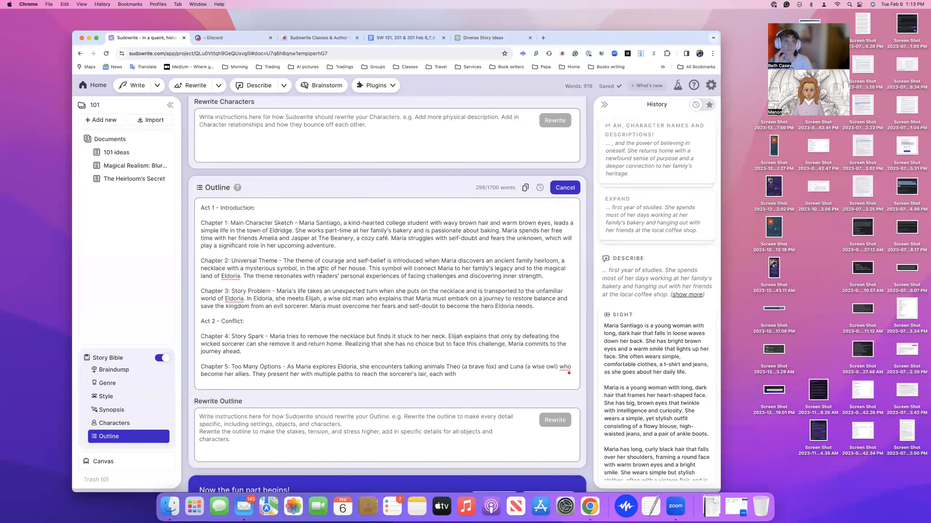
scroll(404, 272, down, 2)
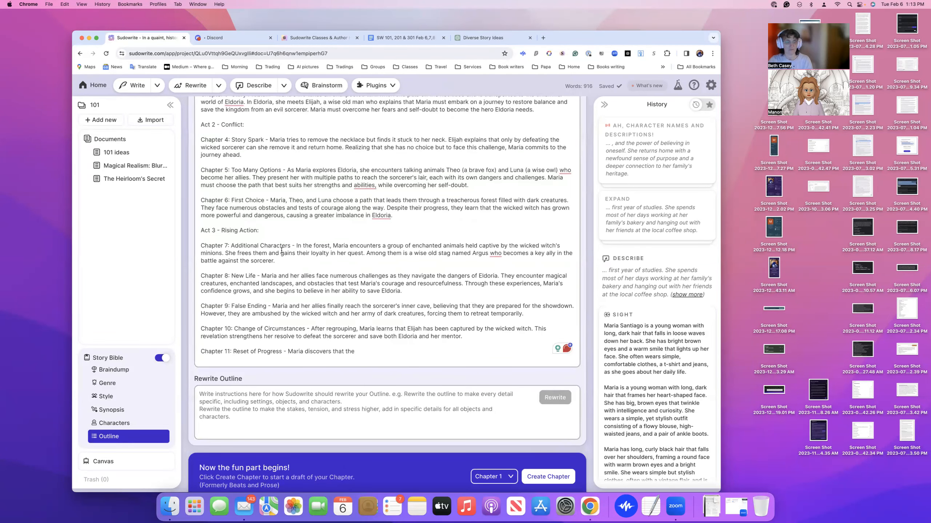
drag(231, 246, 295, 249)
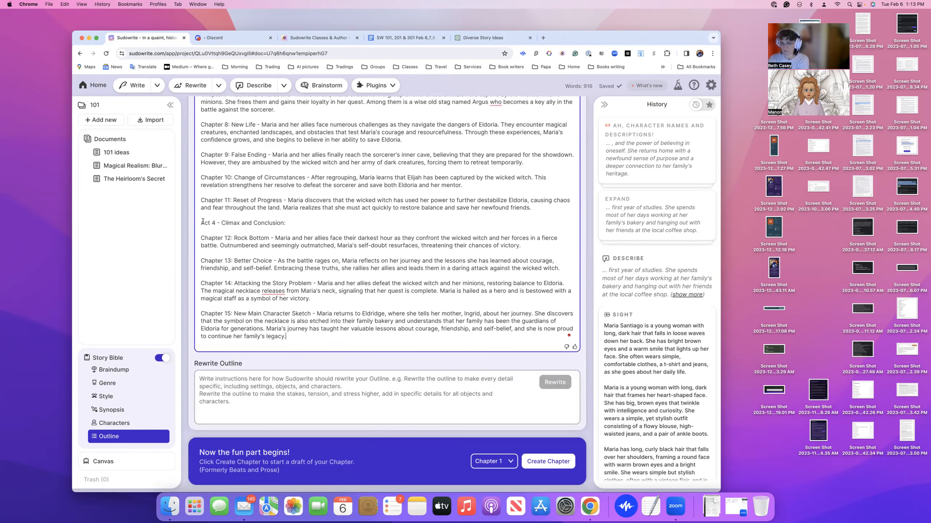
drag(204, 223, 287, 224)
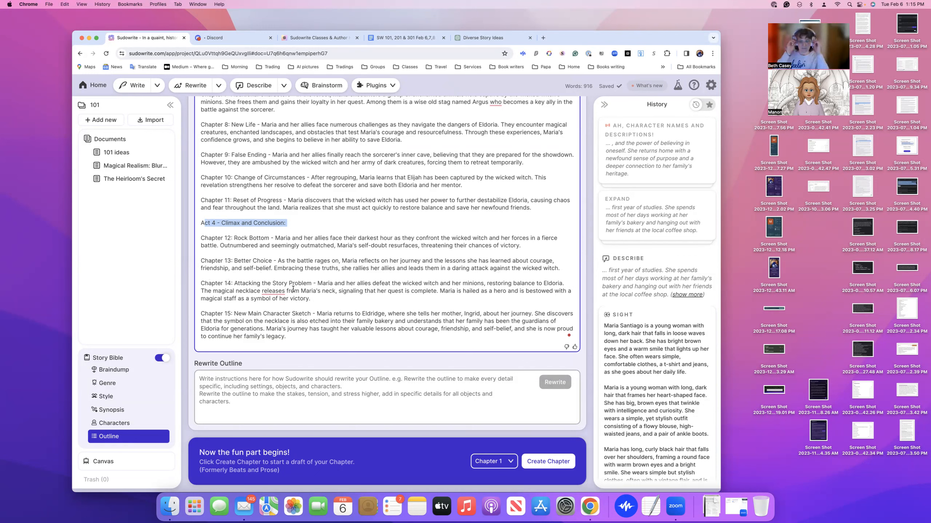
drag(235, 285, 311, 284)
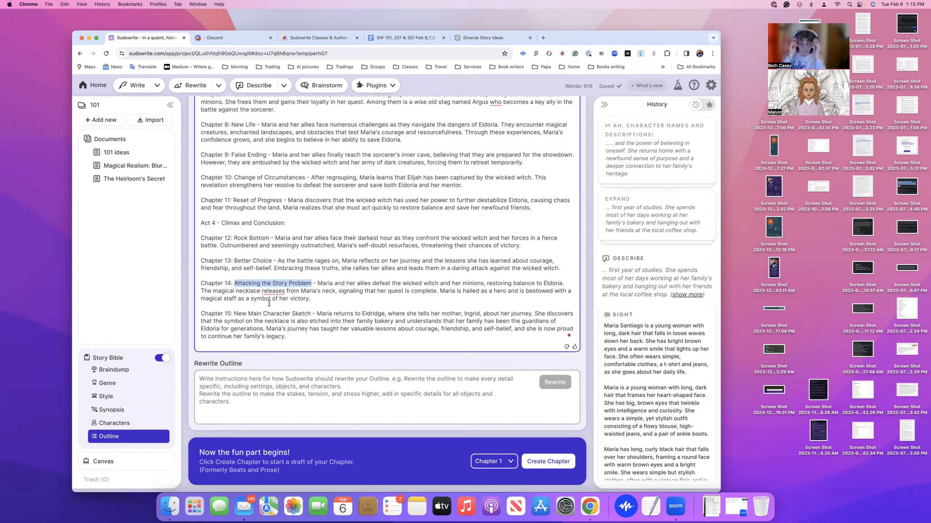
drag(234, 313, 300, 336)
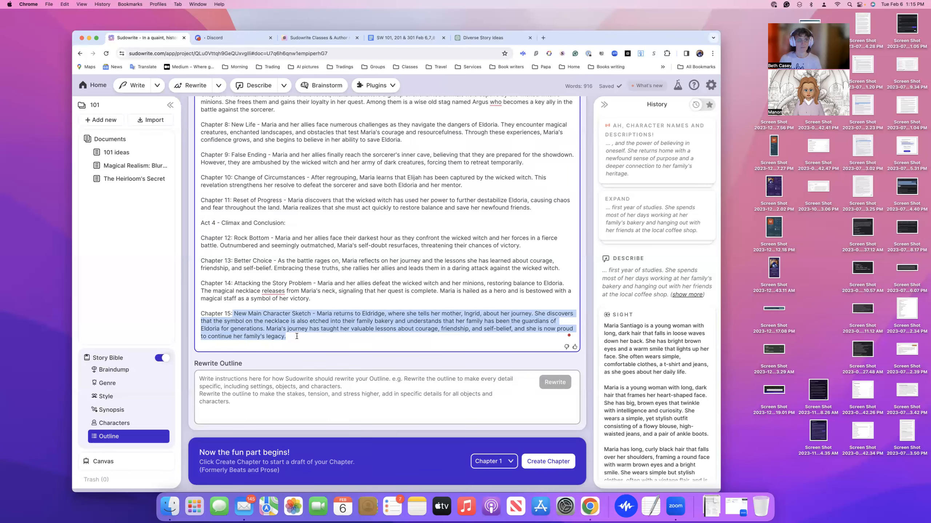
Step: Look back over The Heirloom's Secret document from its opening paragraph to Part 6: Tests, Allies, Enemies
scroll(273, 247, up, 20)
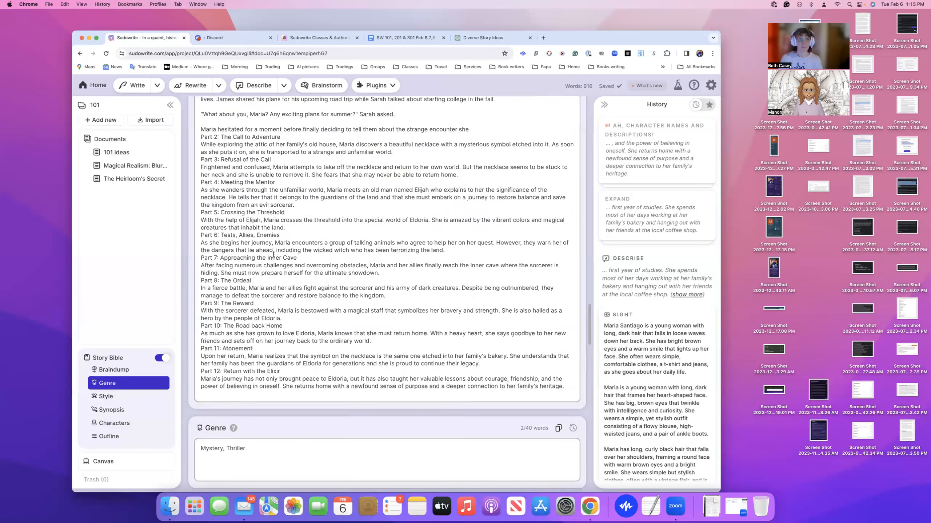
scroll(273, 255, up, 15)
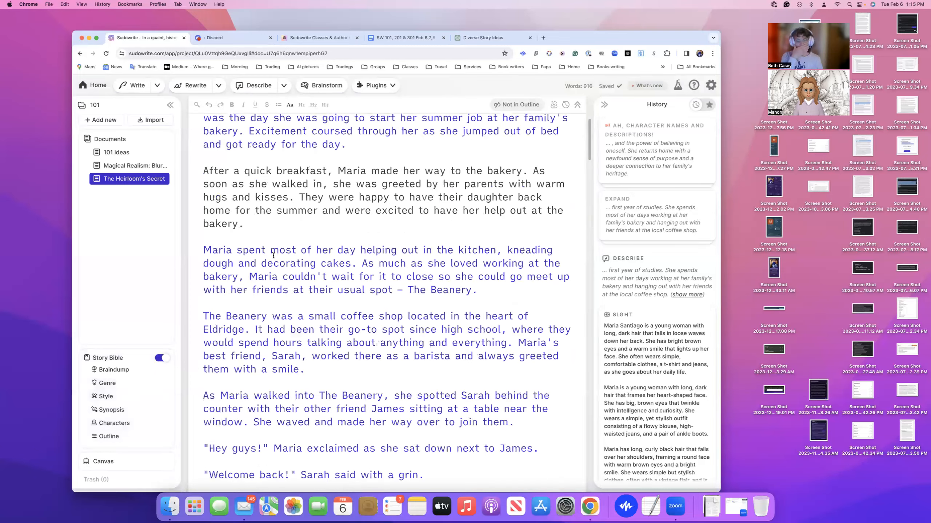
scroll(363, 168, down, 3)
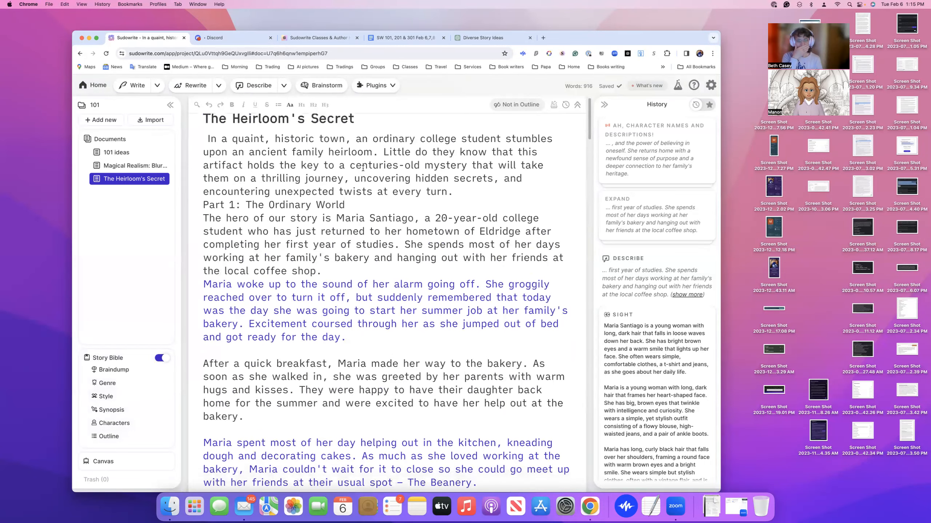
scroll(386, 153, down, 10)
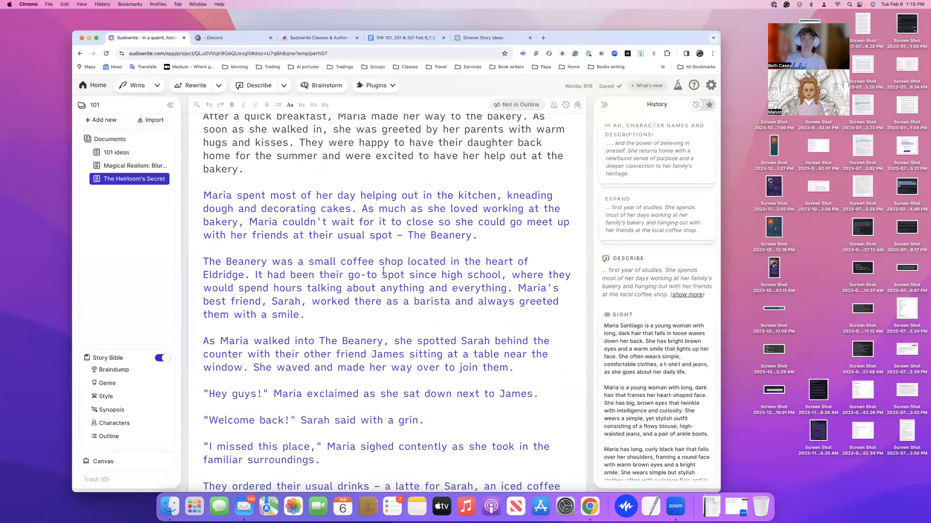
scroll(383, 270, down, 18)
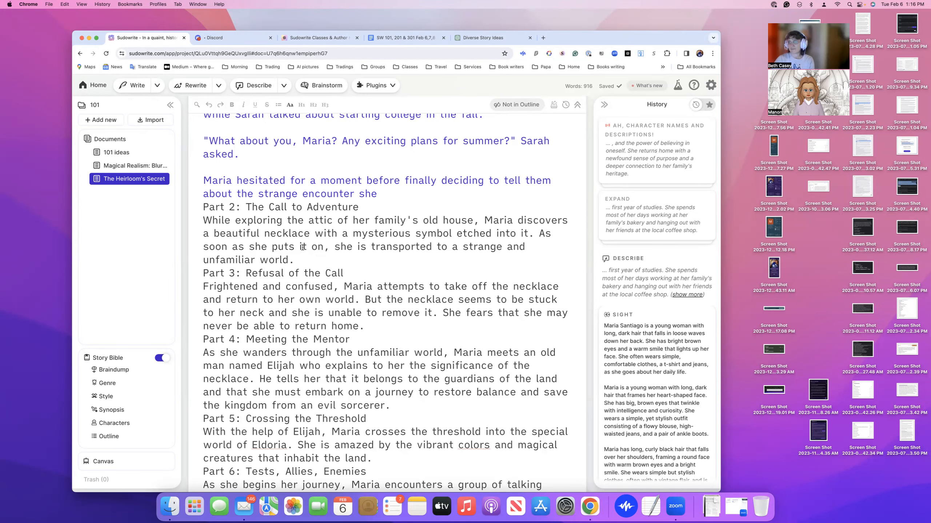
scroll(302, 247, down, 1)
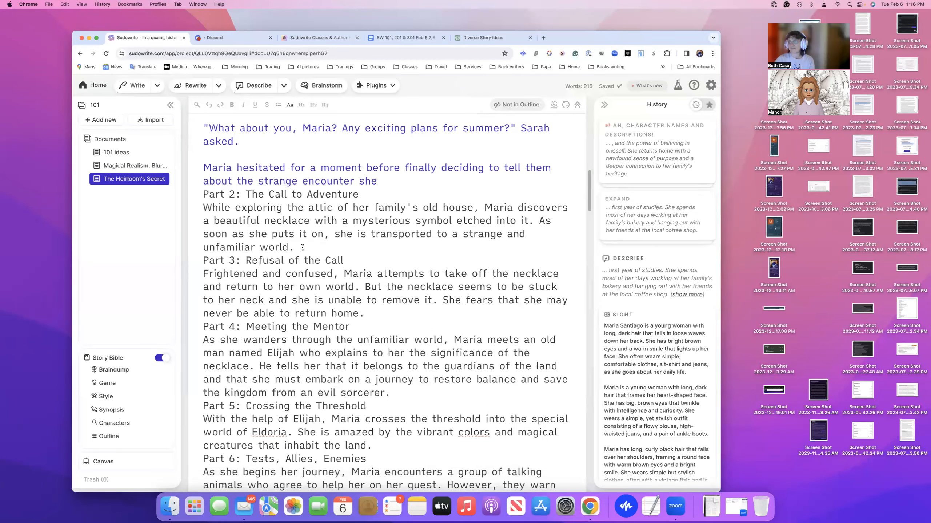
Step: Return to the Story Bible's Outline and select the description of Chapter 5: Too Many Options
click(128, 436)
scroll(303, 294, down, 5)
scroll(297, 289, up, 5)
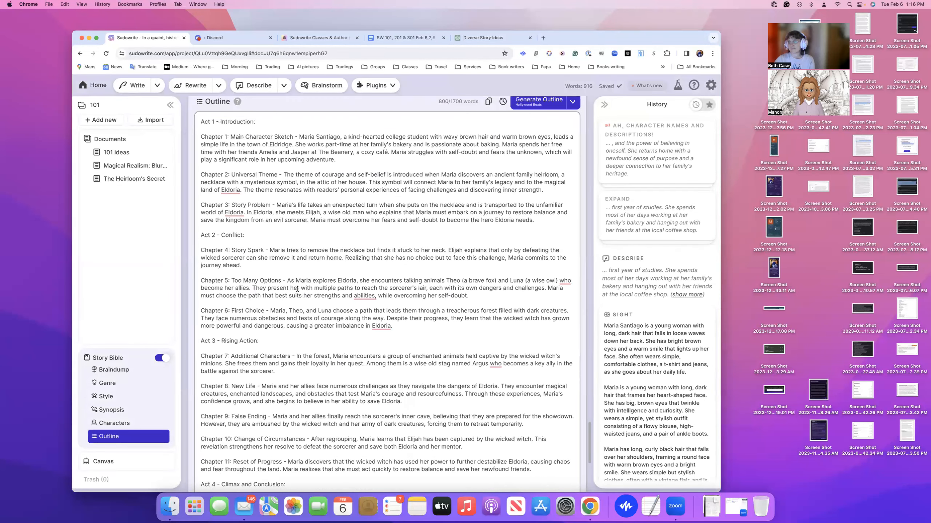
scroll(297, 289, down, 1)
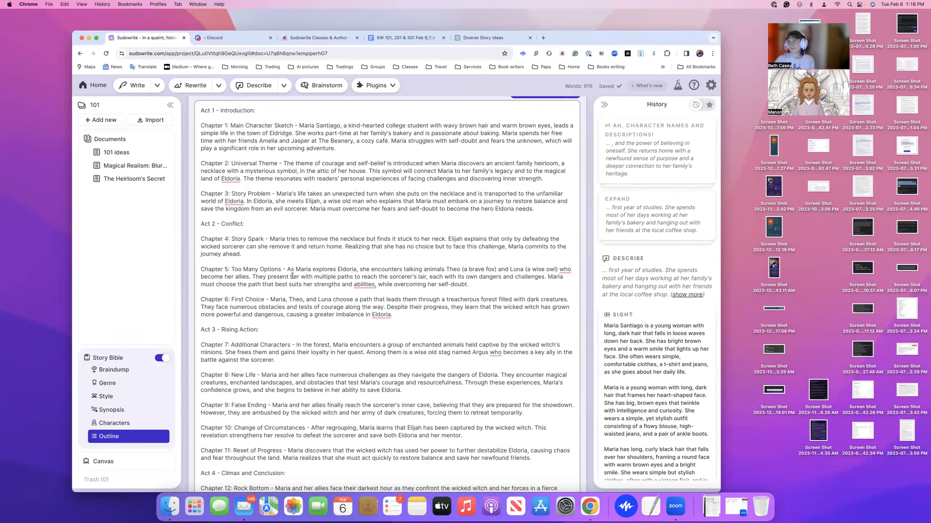
drag(468, 285, 287, 270)
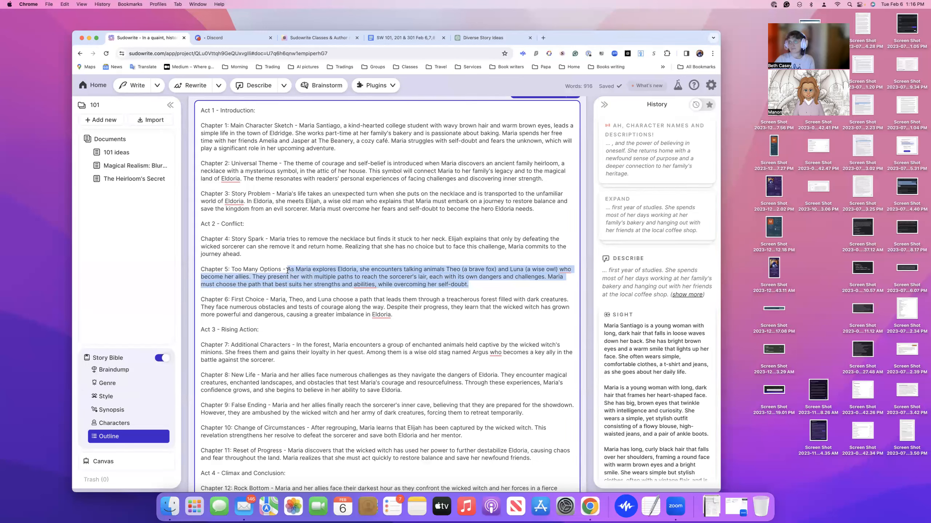
Step: Configure the Write settings with the highest creativity, a card length of ~500 words and the Best Prose mode
click(219, 86)
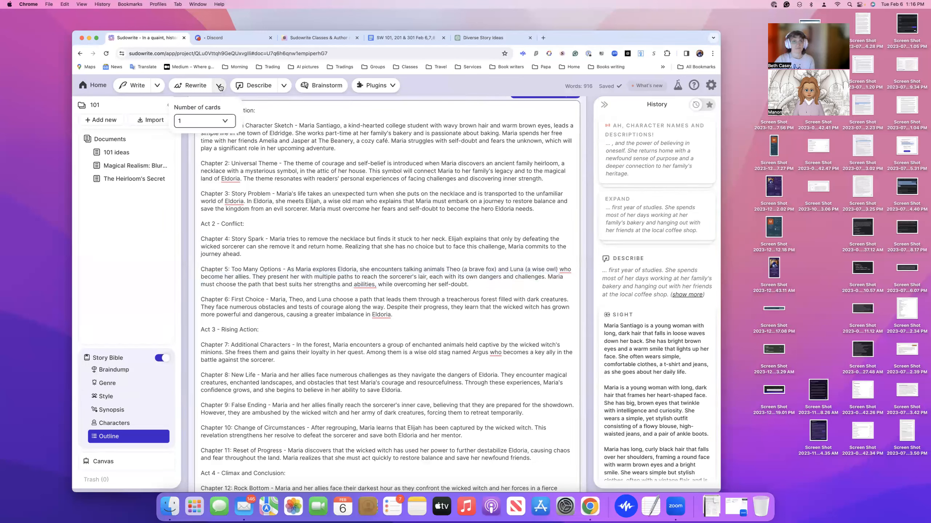
click(157, 86)
click(169, 189)
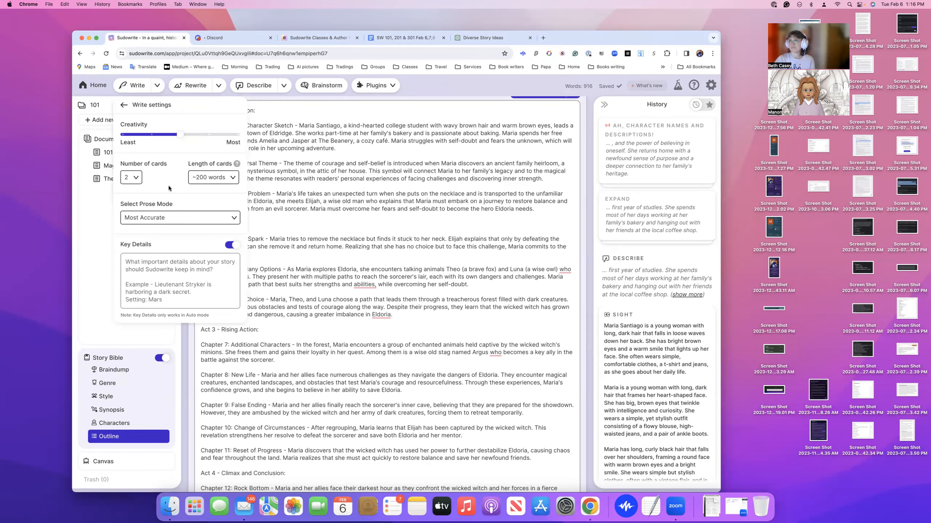
click(237, 135)
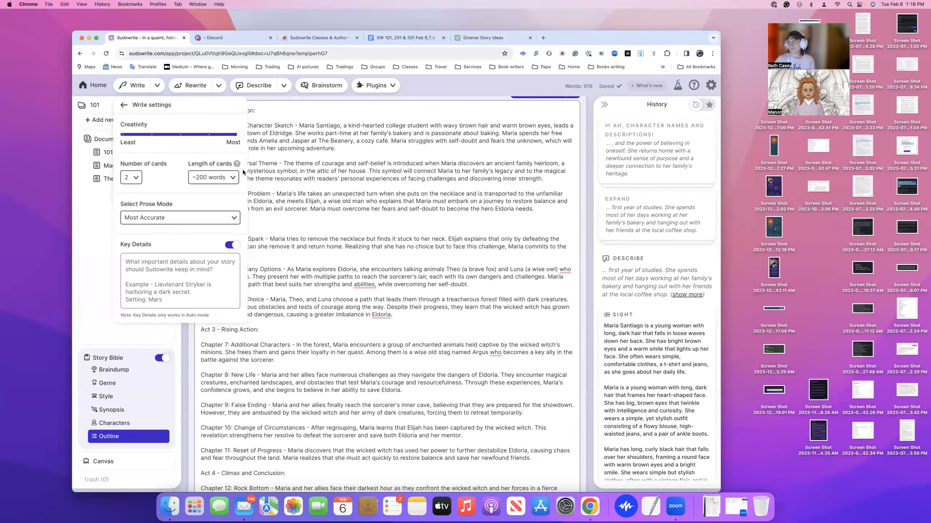
click(232, 178)
click(218, 273)
click(235, 219)
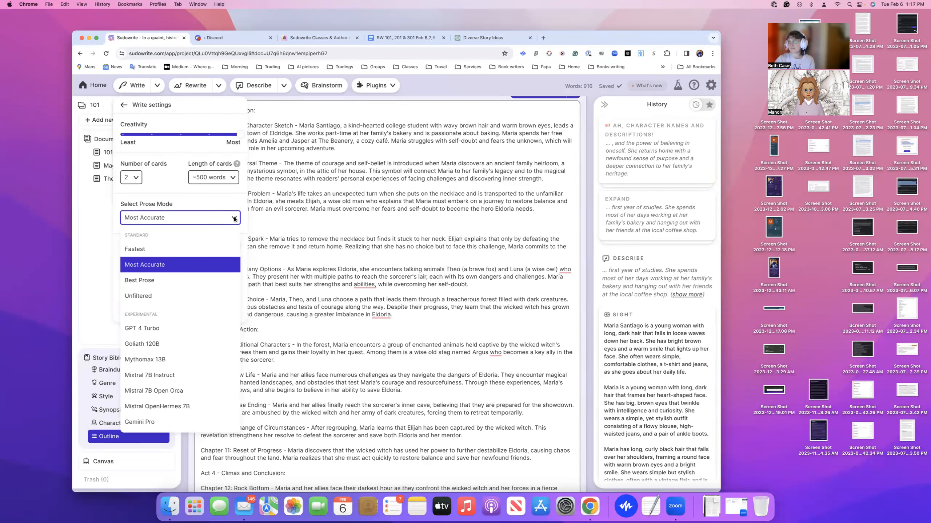
click(150, 281)
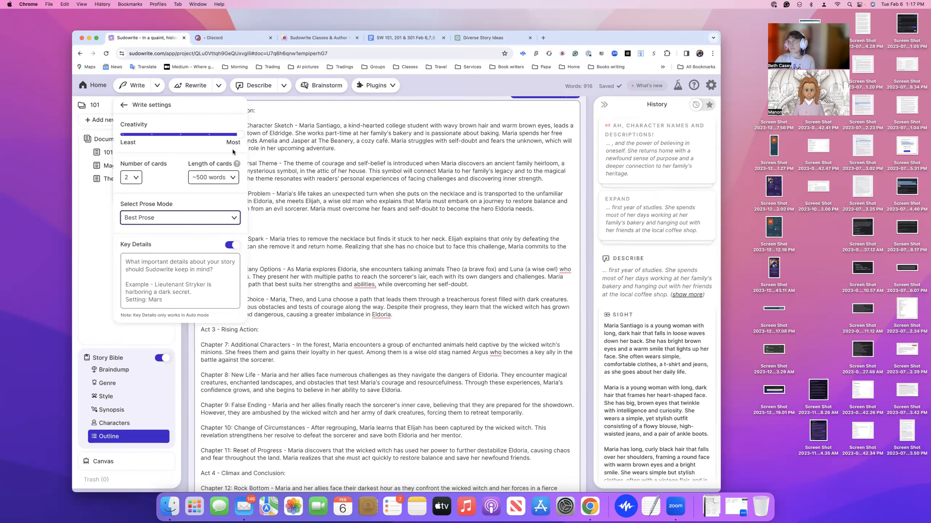
click(235, 220)
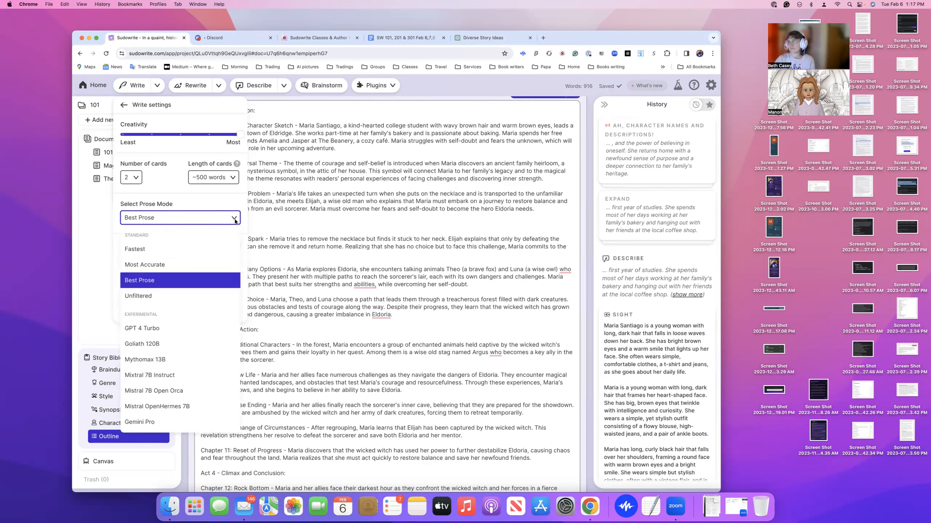
click(214, 280)
click(370, 222)
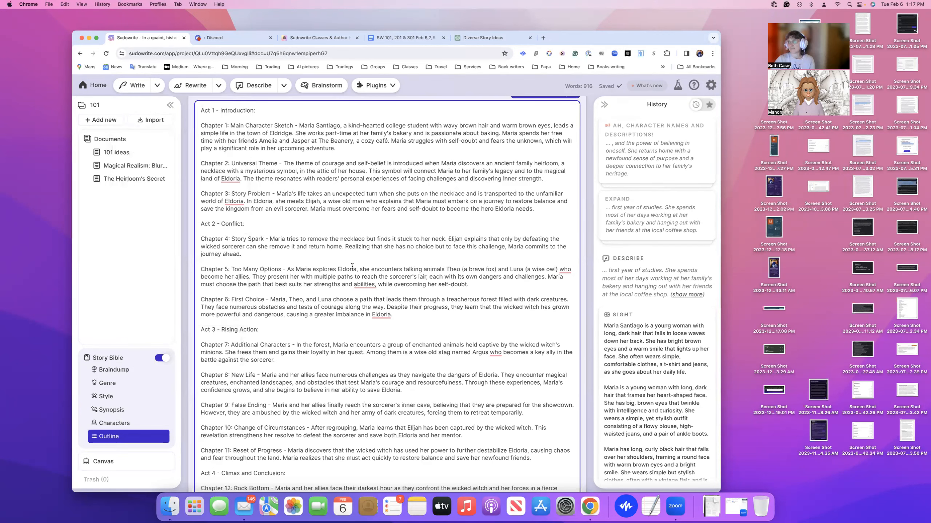
Step: Try to rewrite the Chapter 5: Too Many Options description directly in the Story Bible's Outline
scroll(337, 305, down, 2)
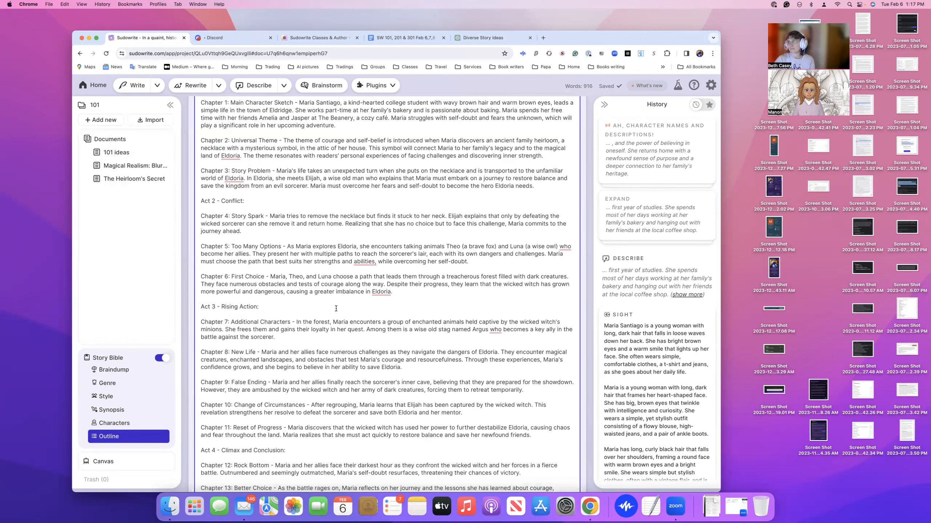
drag(287, 260, 476, 274)
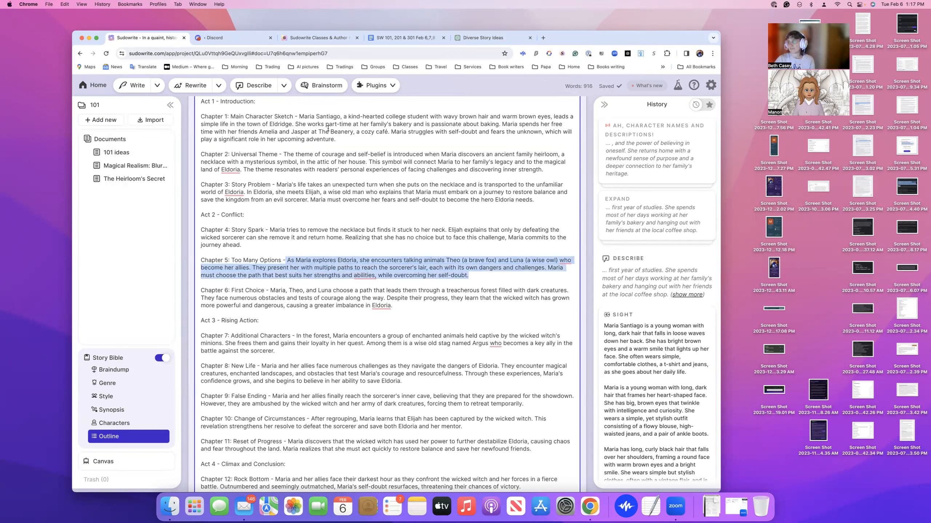
click(190, 88)
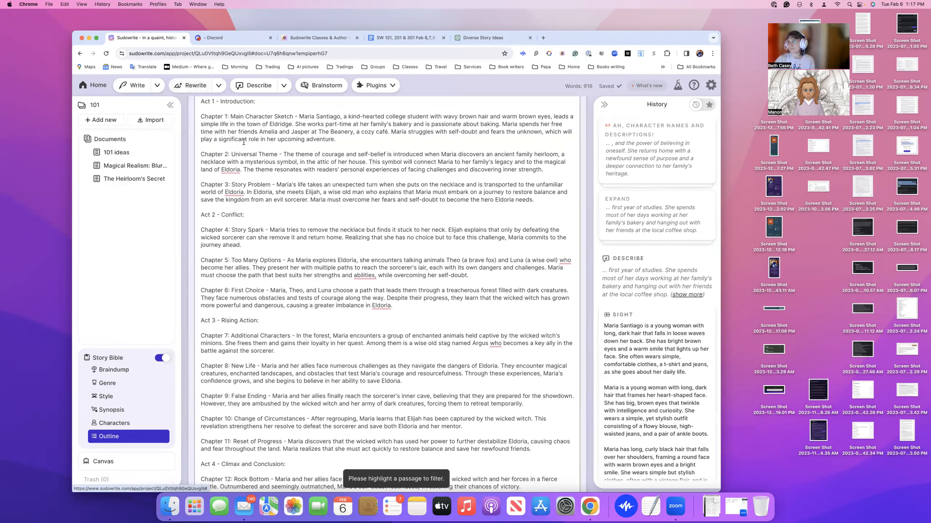
click(257, 179)
scroll(257, 178, up, 2)
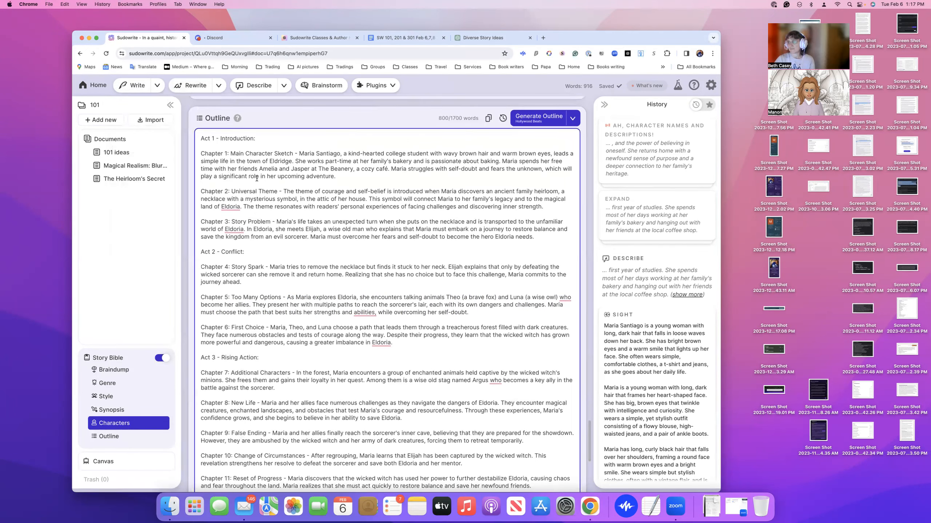
scroll(257, 179, down, 4)
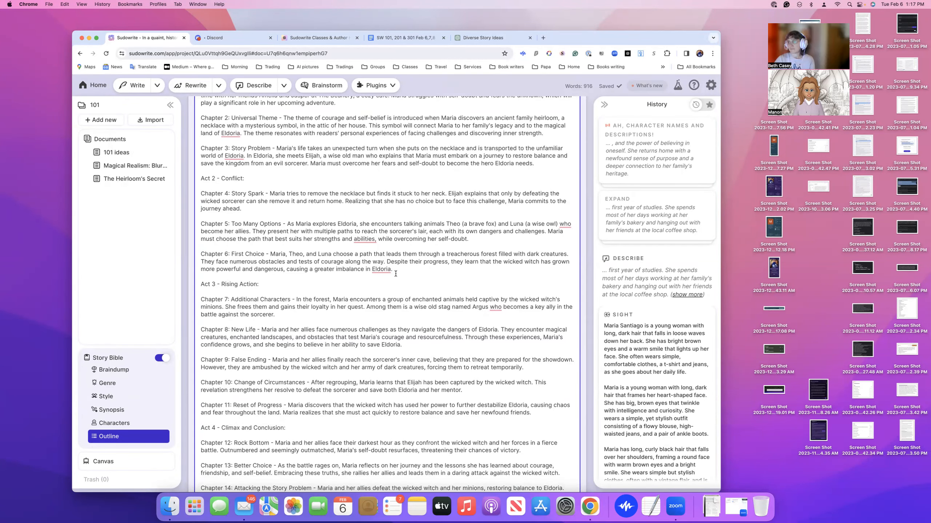
drag(396, 273, 230, 254)
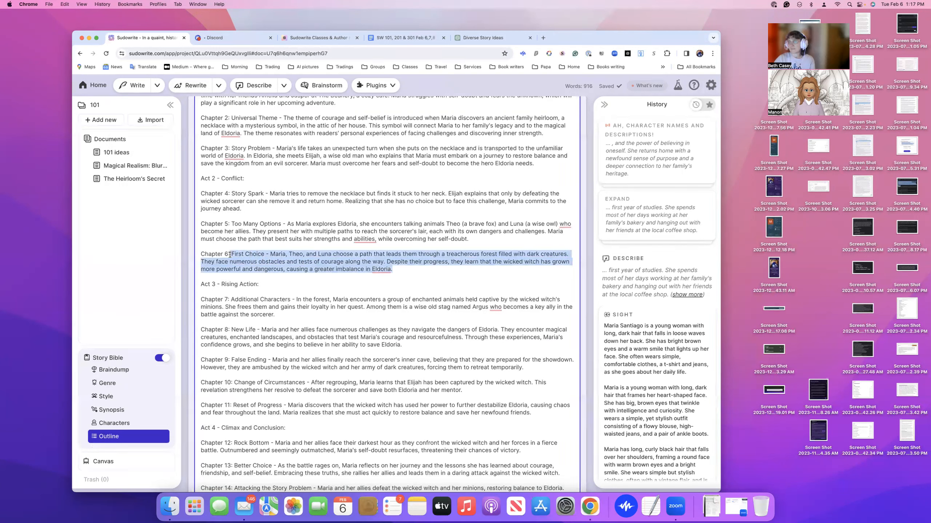
click(330, 275)
Step: Copy the Chapter 5: Too Many Options description from the Outline into a new blank document
drag(287, 223, 316, 224)
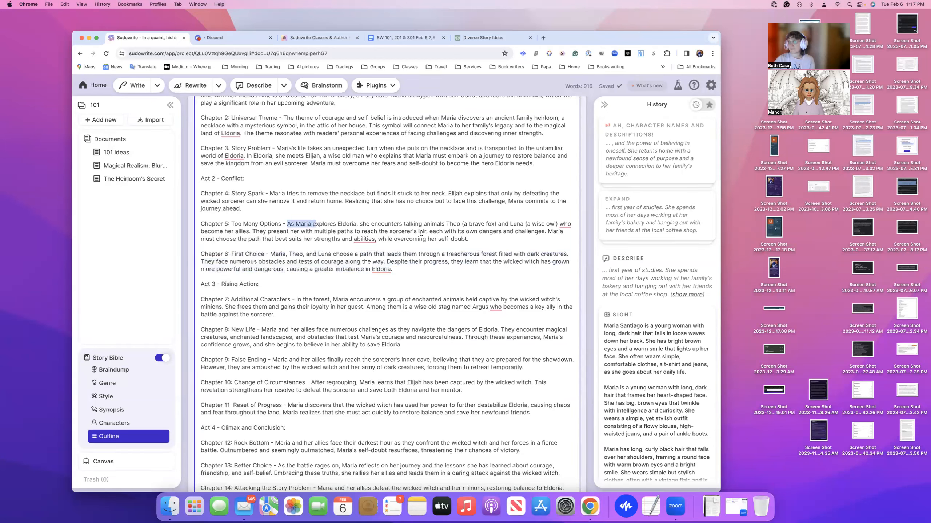
drag(421, 233, 494, 238)
key(super+c)
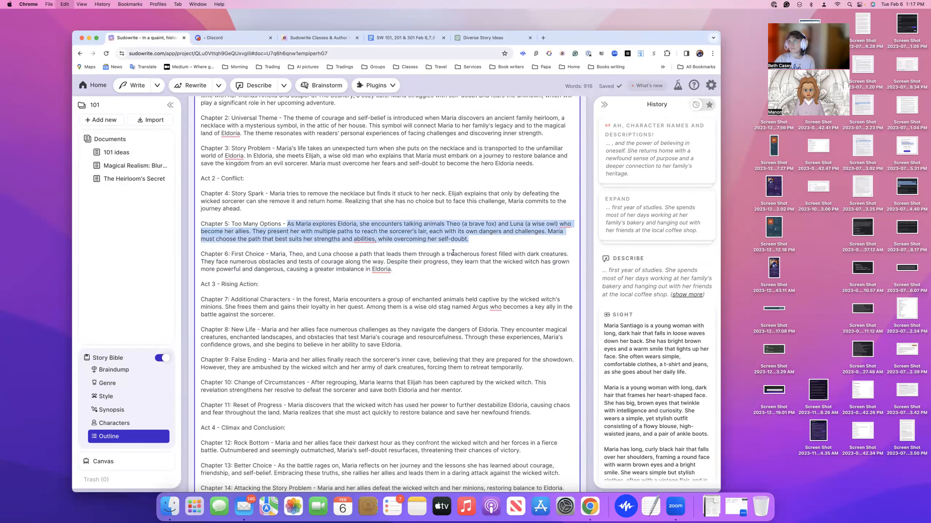
click(196, 90)
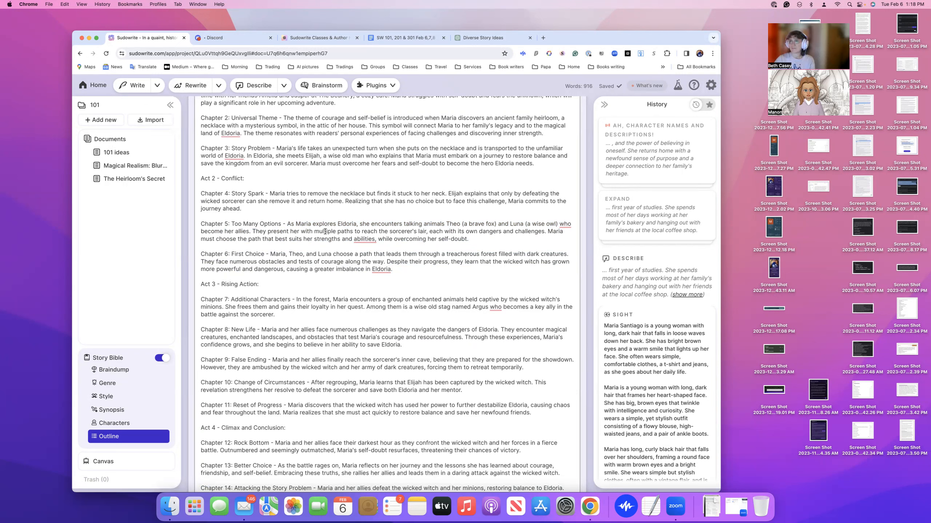
click(105, 122)
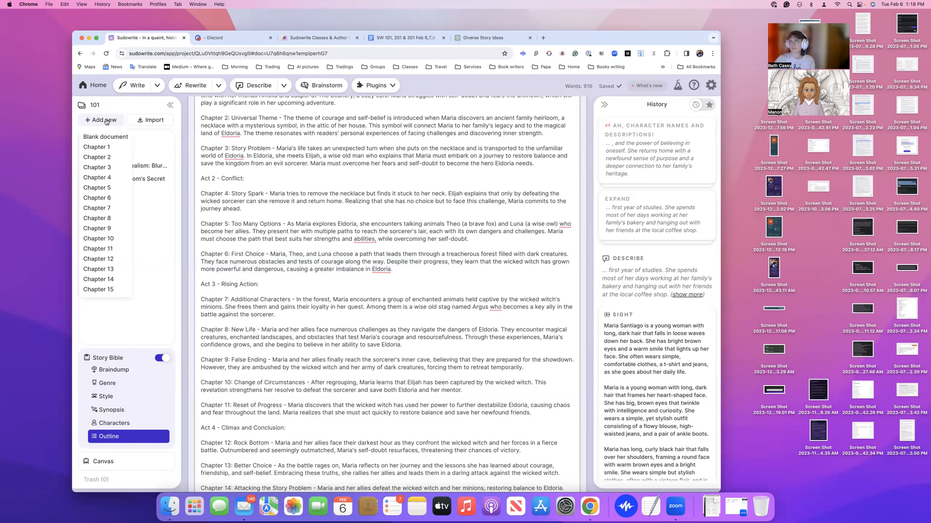
click(110, 137)
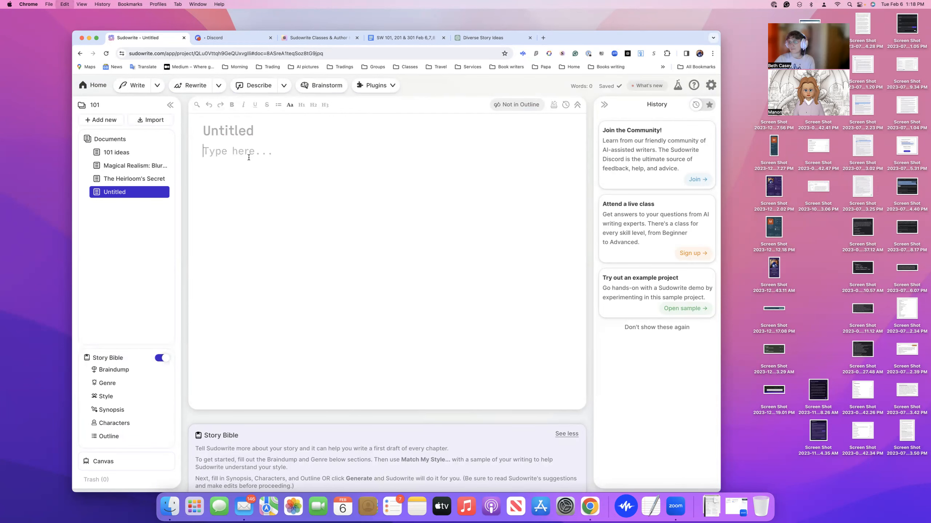
key(super+v)
Step: Rewrite the whole pasted paragraph with a customized Rewrite instruction reading "Triller"
drag(266, 225, 209, 147)
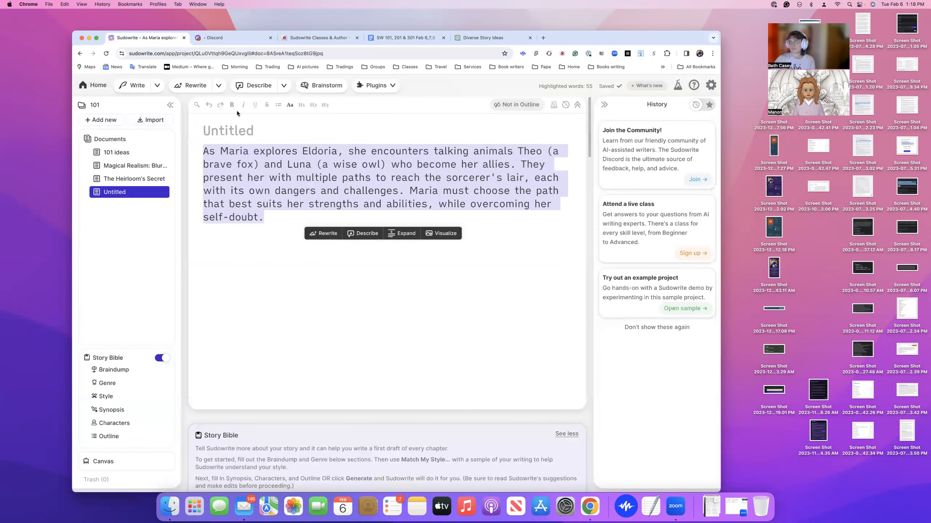
click(195, 86)
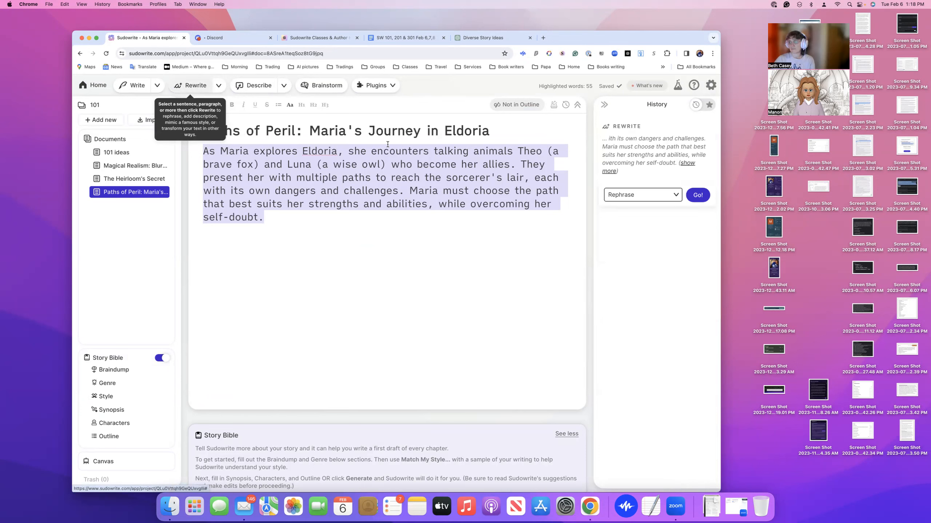
click(676, 195)
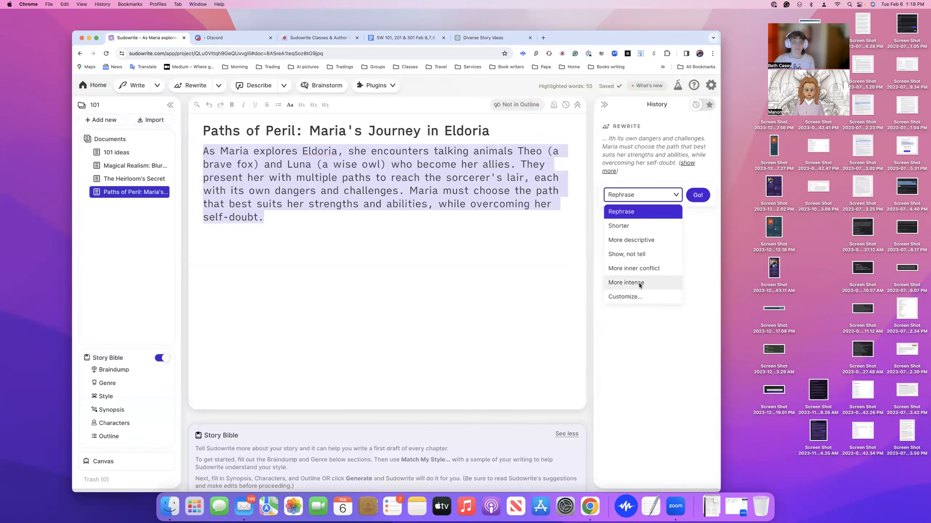
click(625, 297)
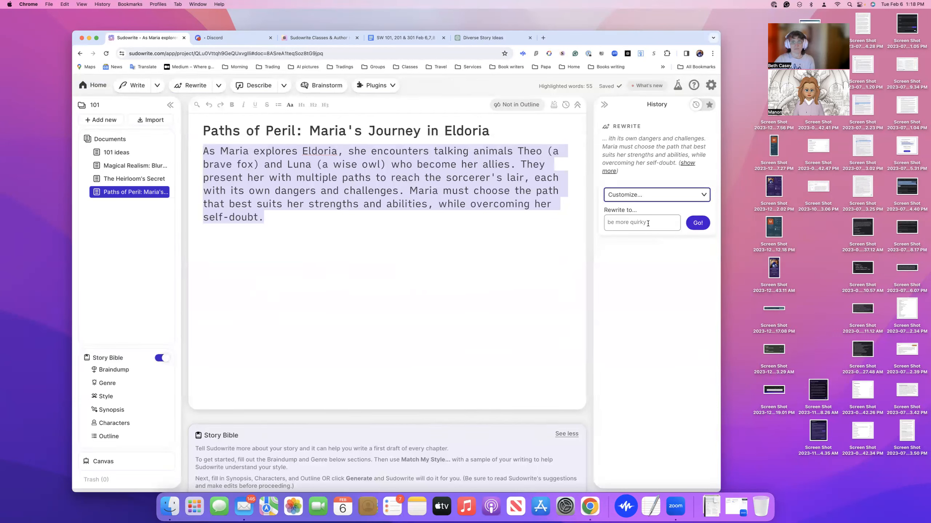
click(667, 223)
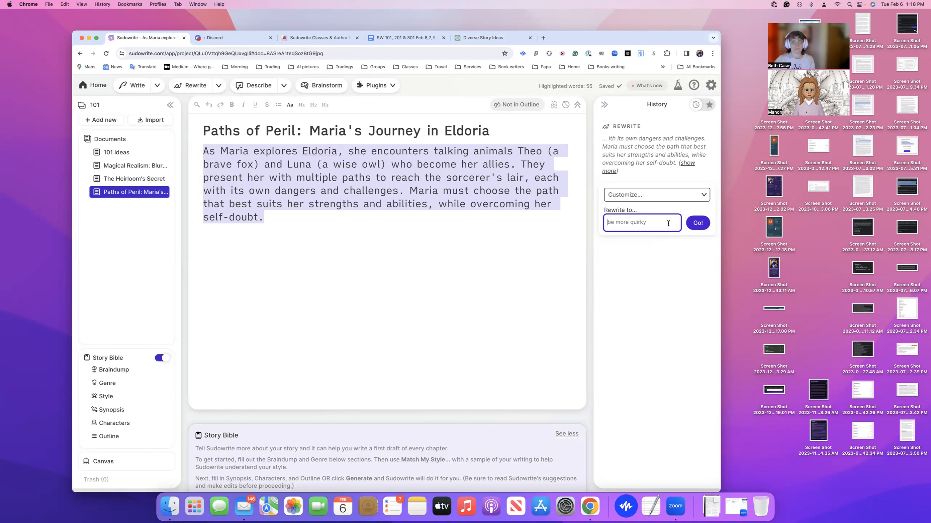
text(Triller)
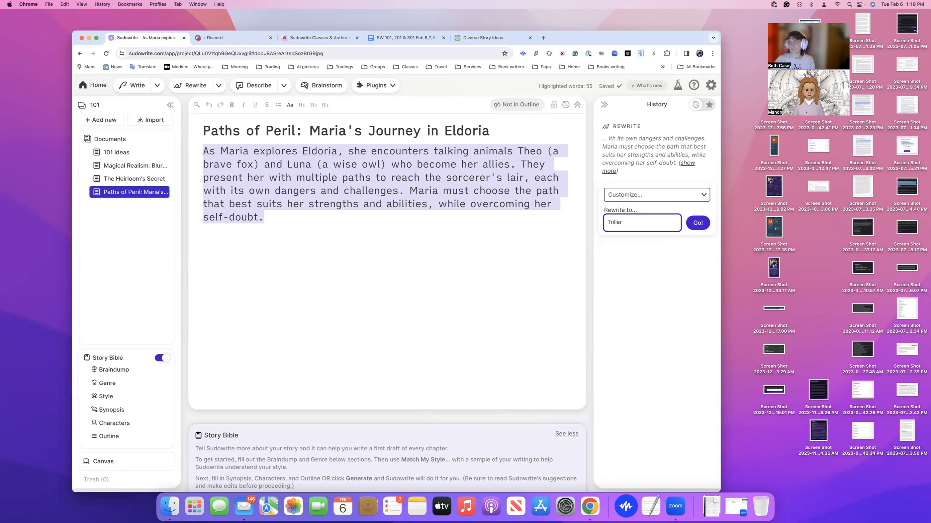
click(696, 224)
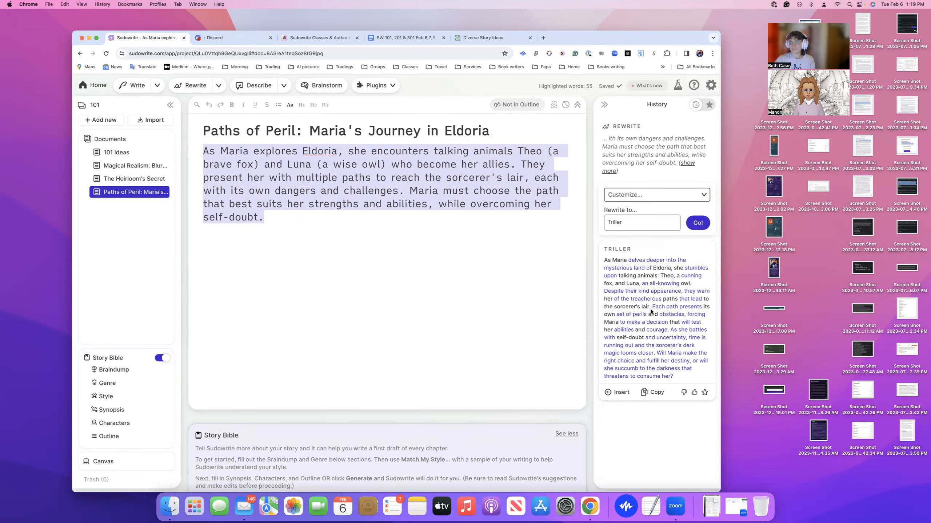
Step: Copy and like the Triller rewrite, and insert it in place of the selected paragraph
click(655, 396)
click(694, 393)
click(611, 395)
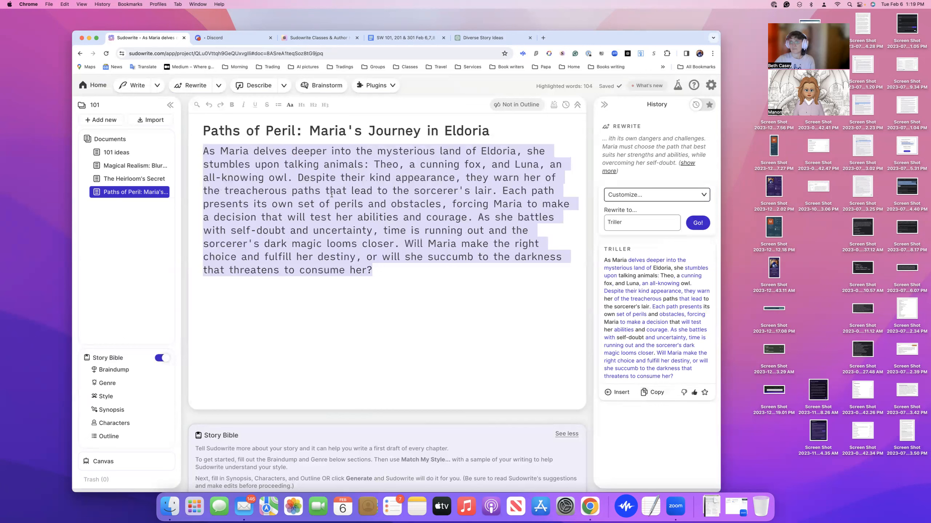
drag(391, 278, 186, 155)
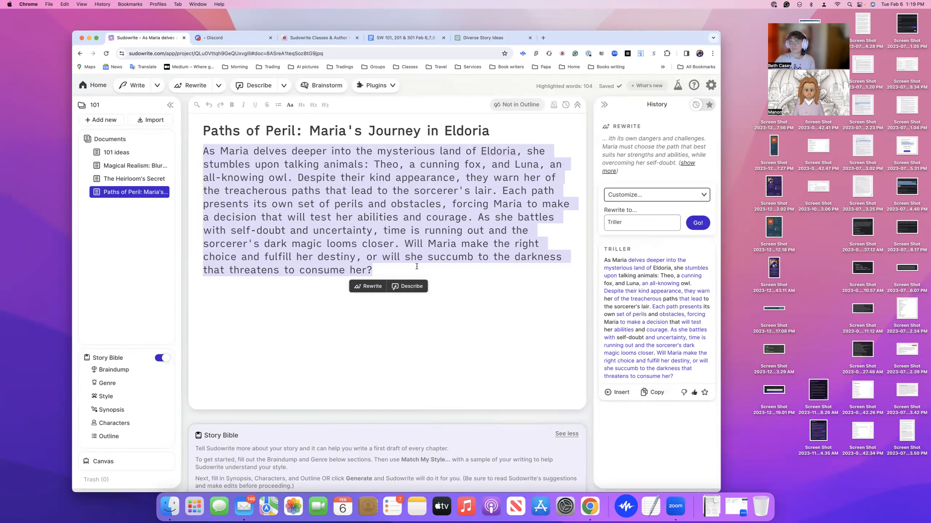
click(532, 193)
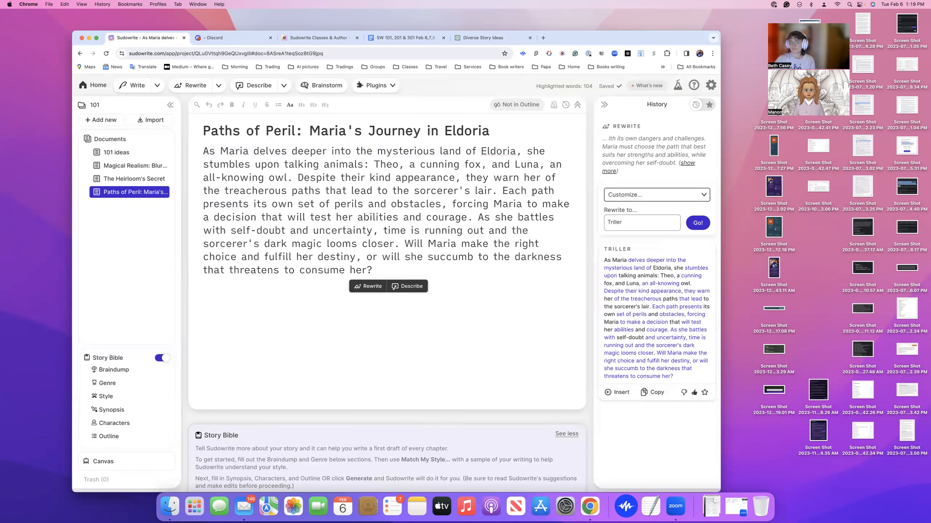
Step: Restore the original paragraph from the document history and insert the Triller rewrite below it
click(565, 105)
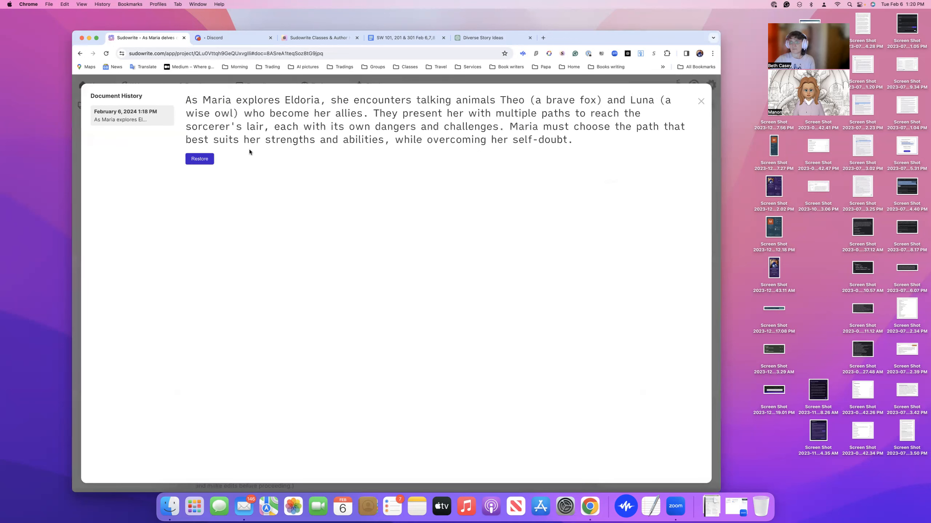
click(195, 161)
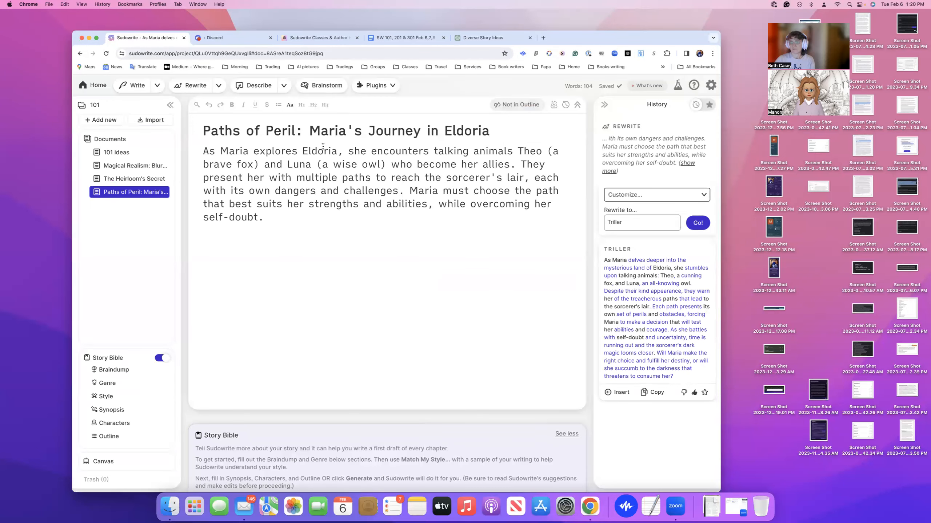
click(289, 218)
key(Return)
key(BackSpace)
click(617, 391)
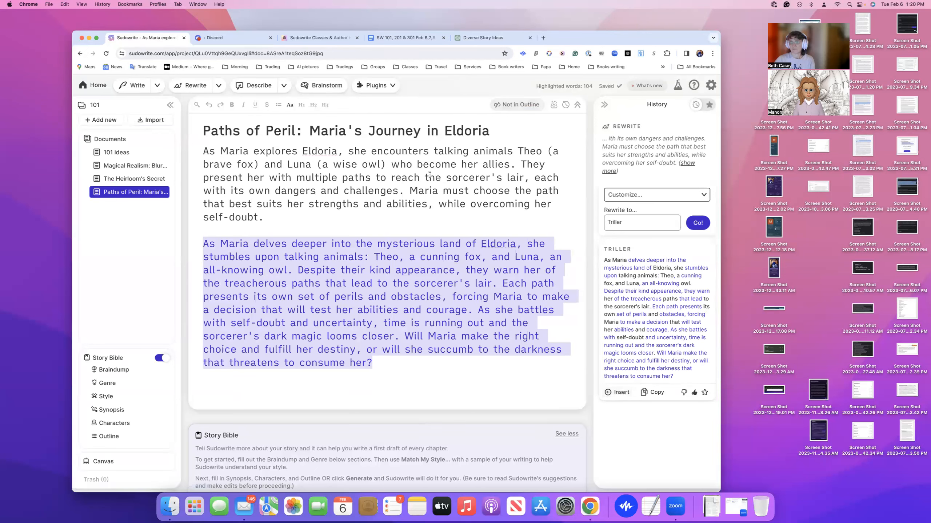
Step: Replace the Chapter 5: Too Many Options description in the Story Bible's Outline with the copied Triller rewrite
click(383, 309)
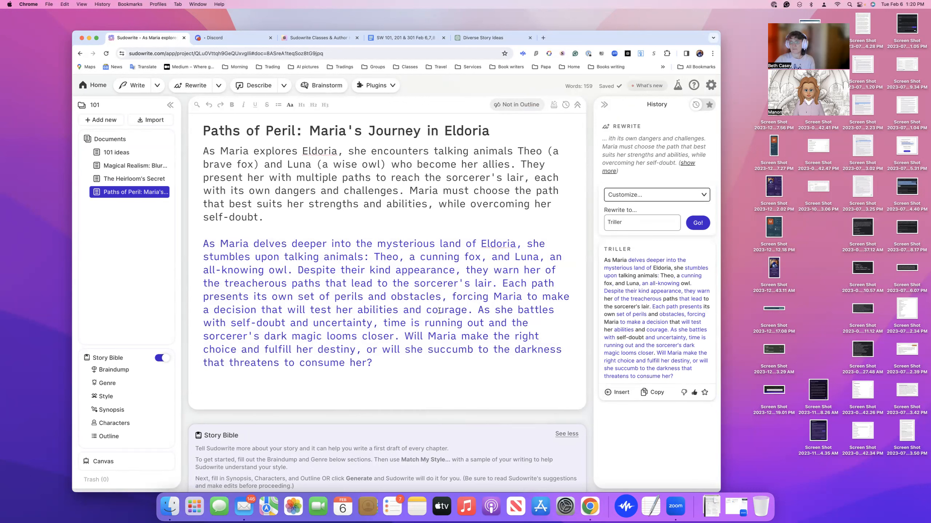
scroll(439, 311, down, 10)
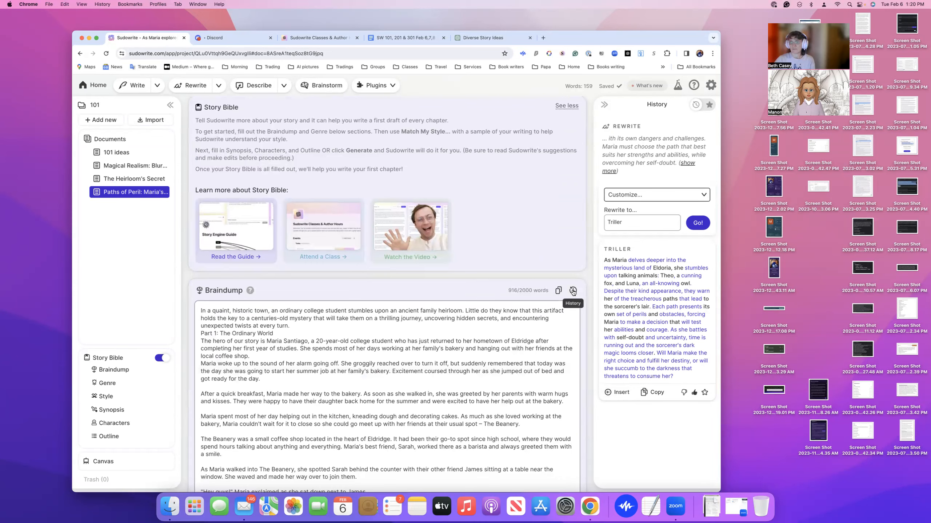
scroll(510, 328, down, 20)
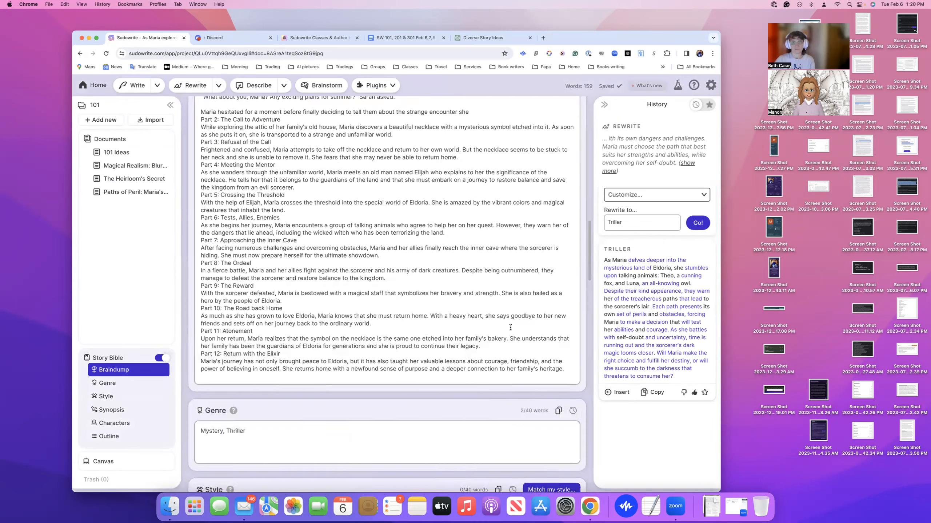
scroll(510, 326, down, 15)
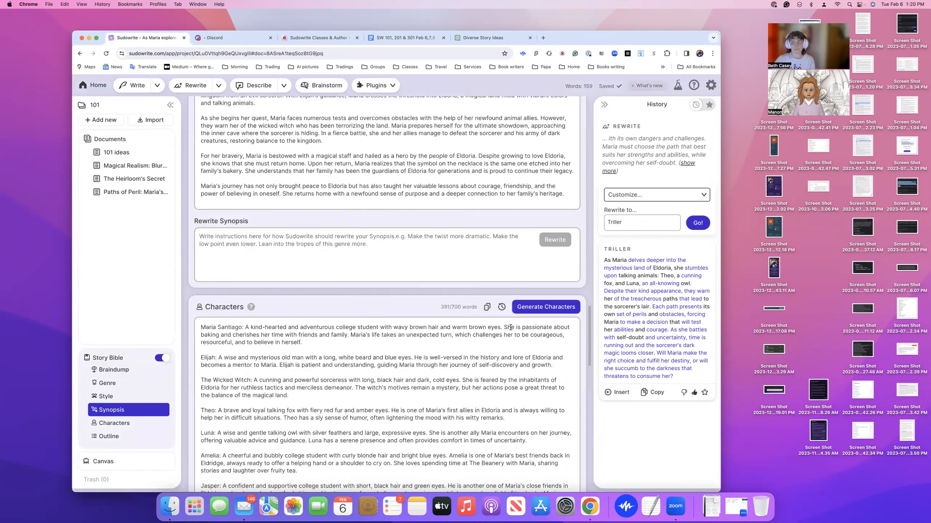
scroll(510, 326, down, 2)
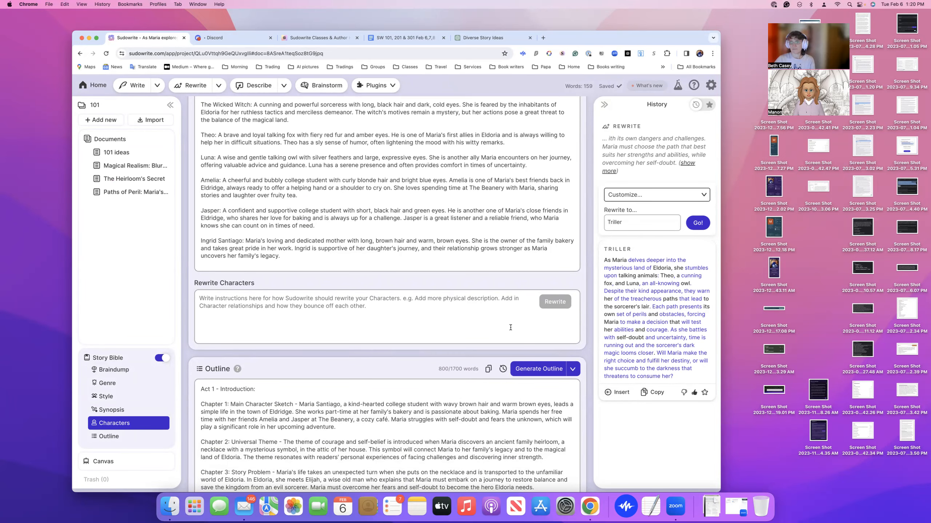
scroll(382, 349, down, 8)
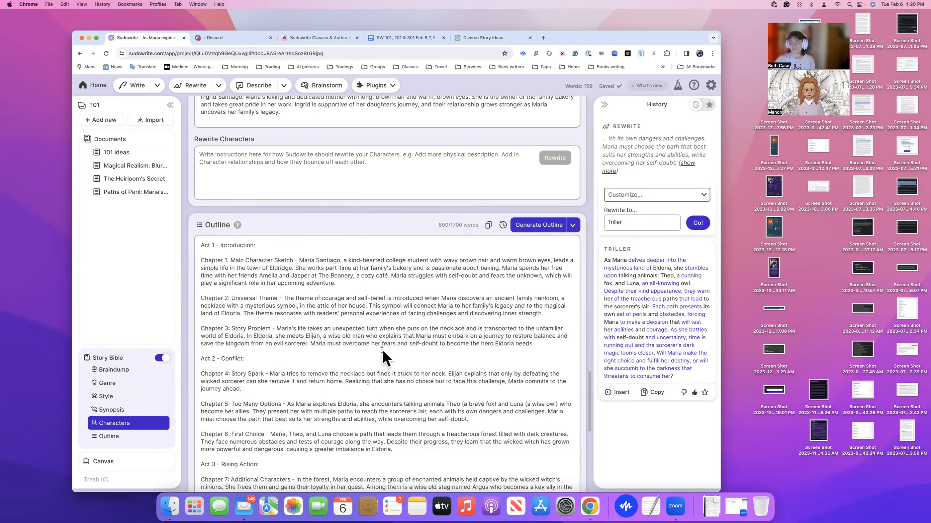
scroll(253, 365, down, 2)
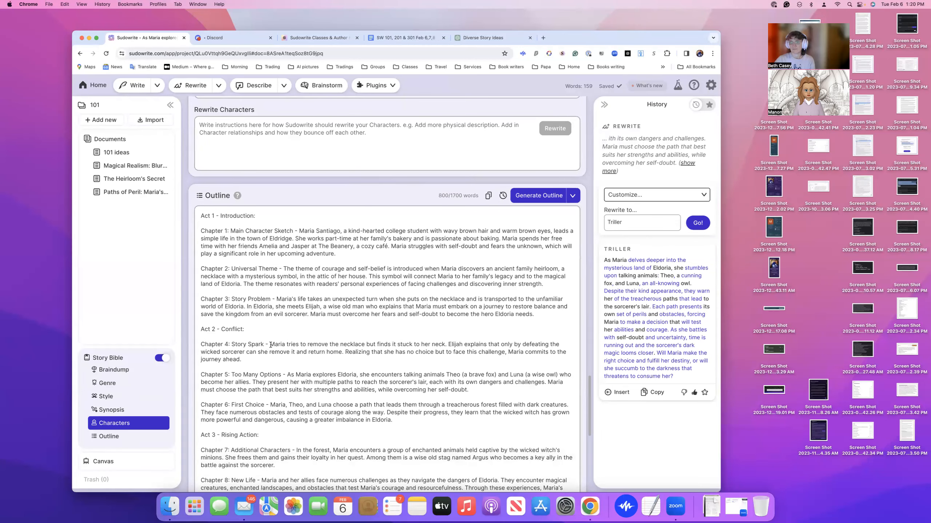
scroll(293, 349, down, 2)
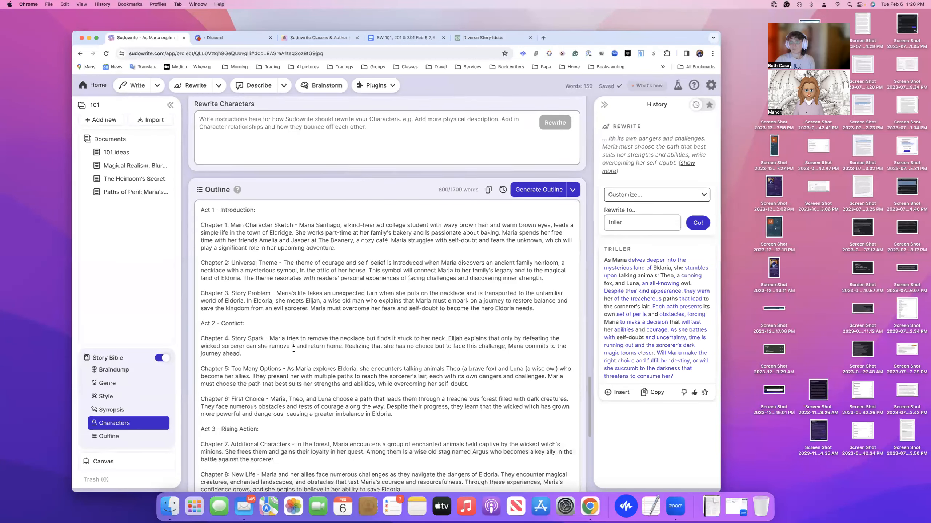
drag(286, 352, 476, 368)
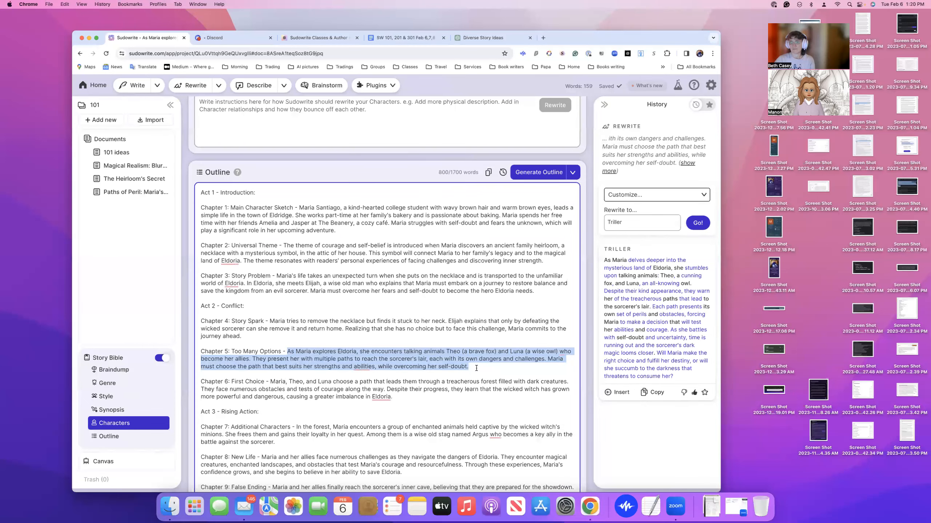
text(As Maria delves deeper into the mysterious land of Eldoria, she stumbles upon talking animals: Theo, a cunning fox, and Luna, an all-knowing owl. Despite their kind appearance, they warn her of the treacherous paths that lead to the sorcerer's lair. Each path presents its own set of perils and obstacles, forcing Maria to make a decision that will test her abilities and courage. As she battles with self-doubt and uncertainty, time is running out and the sorcerer's dark magic looms closer. Will Maria make the right choice and fulfill her destiny, or will she succumb to the darkness that threatens to consume her?)
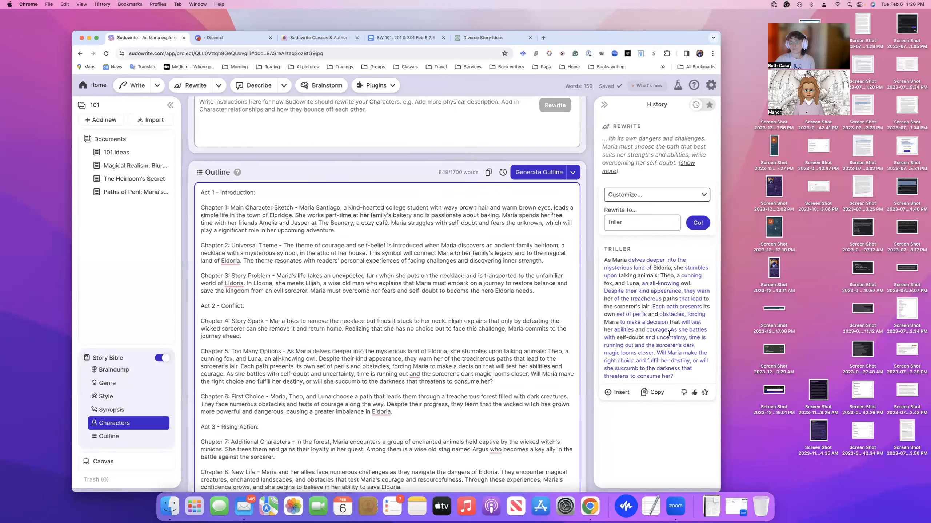
scroll(385, 363, down, 3)
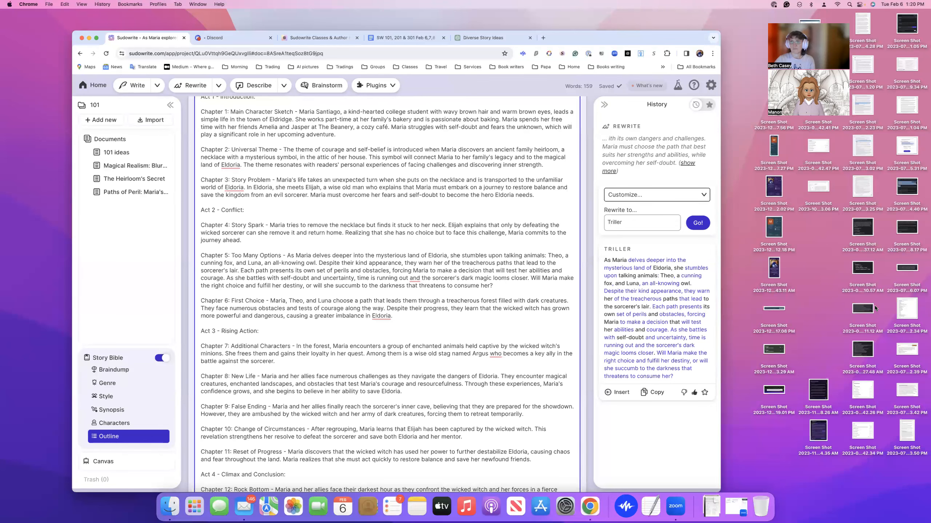
Step: Review the Story Bible's Outline from Act 1 through Chapter 15, down to the chapter creation section
scroll(502, 316, down, 2)
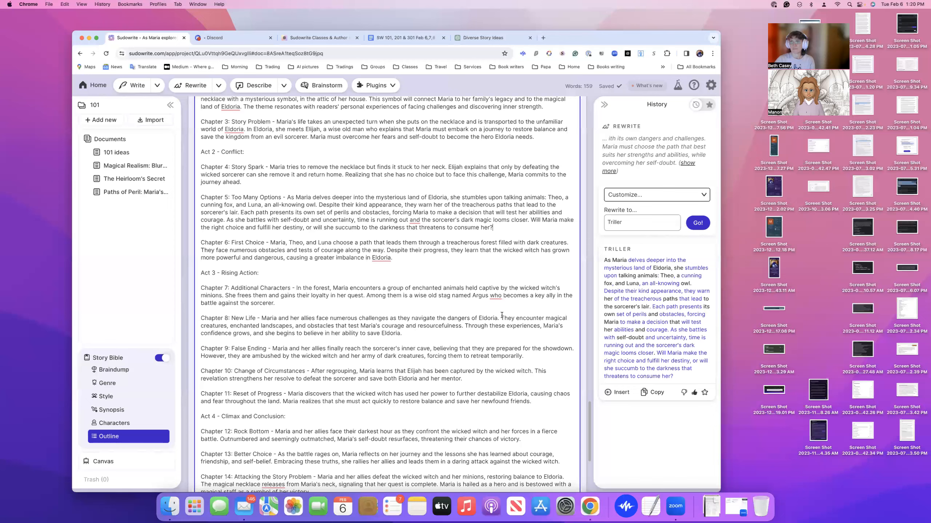
scroll(502, 315, up, 7)
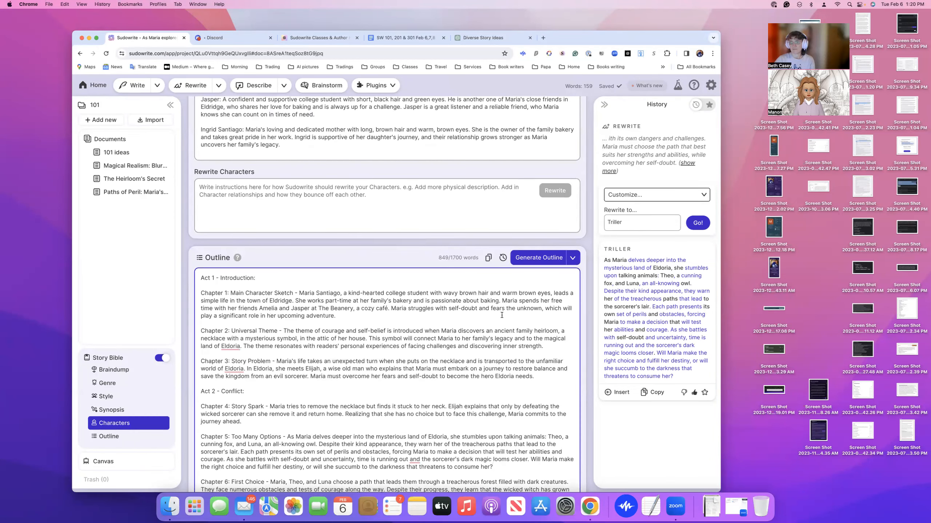
scroll(316, 301, down, 1)
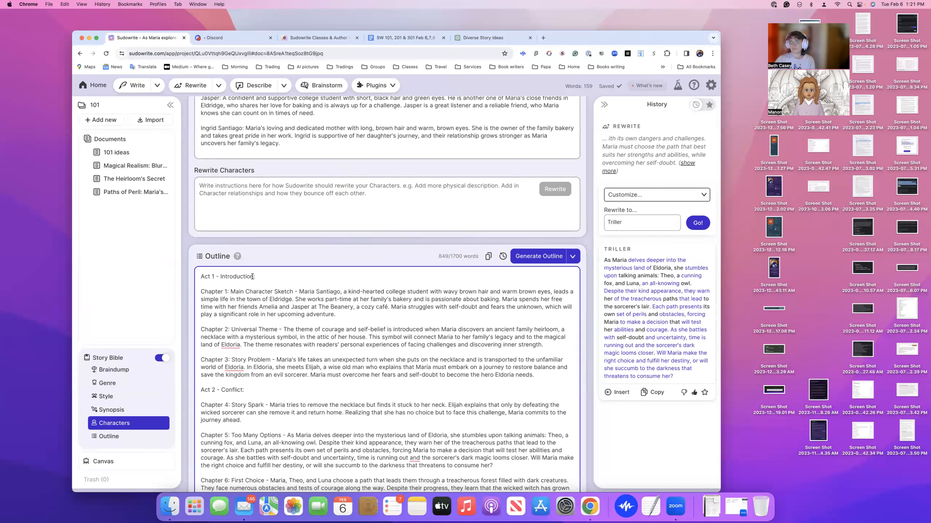
click(64, 5)
mouse_move(104, 86)
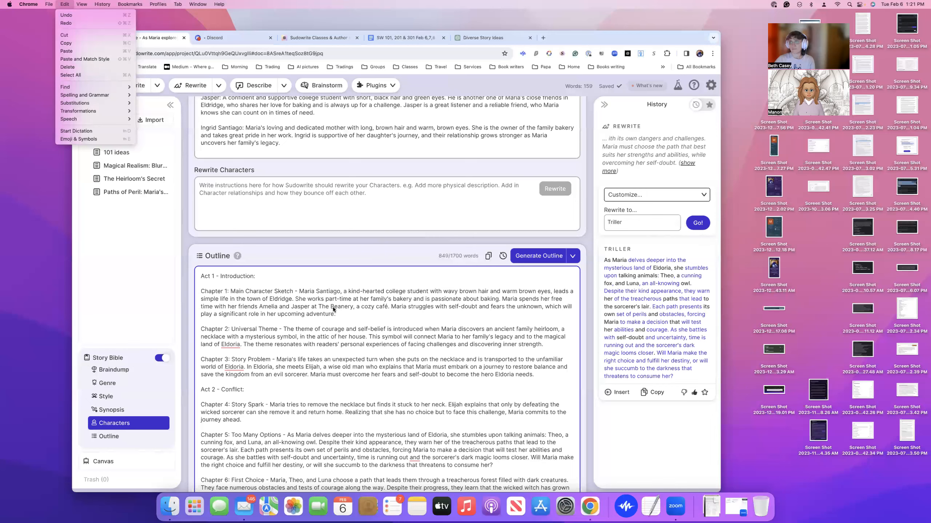
click(300, 332)
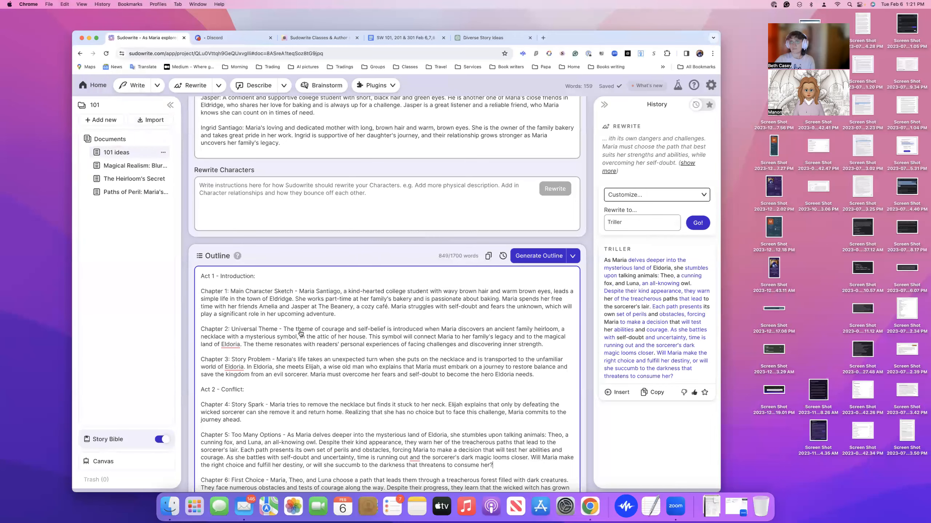
scroll(300, 332, down, 5)
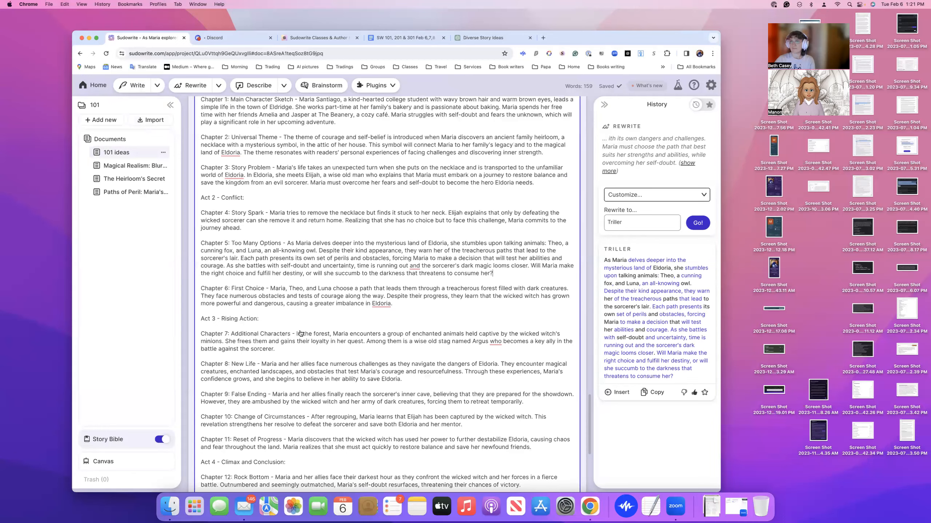
scroll(299, 333, down, 6)
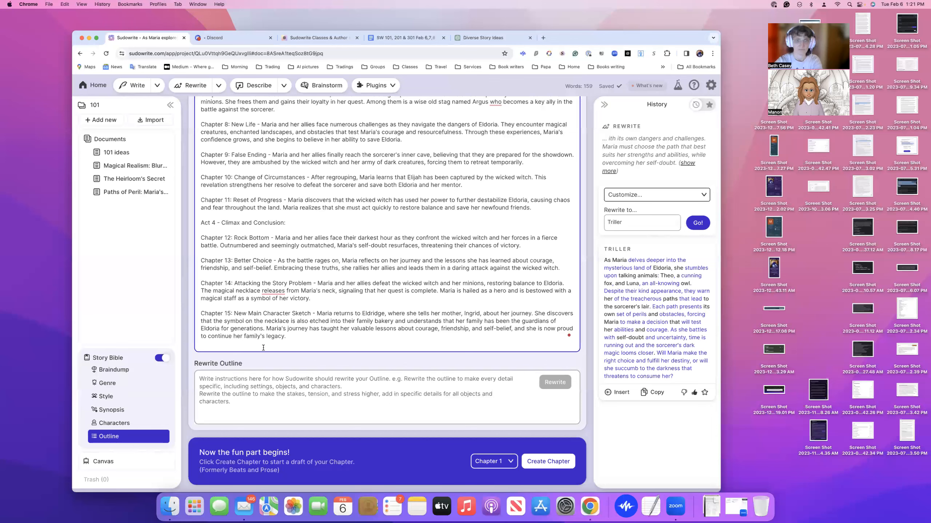
scroll(264, 348, up, 8)
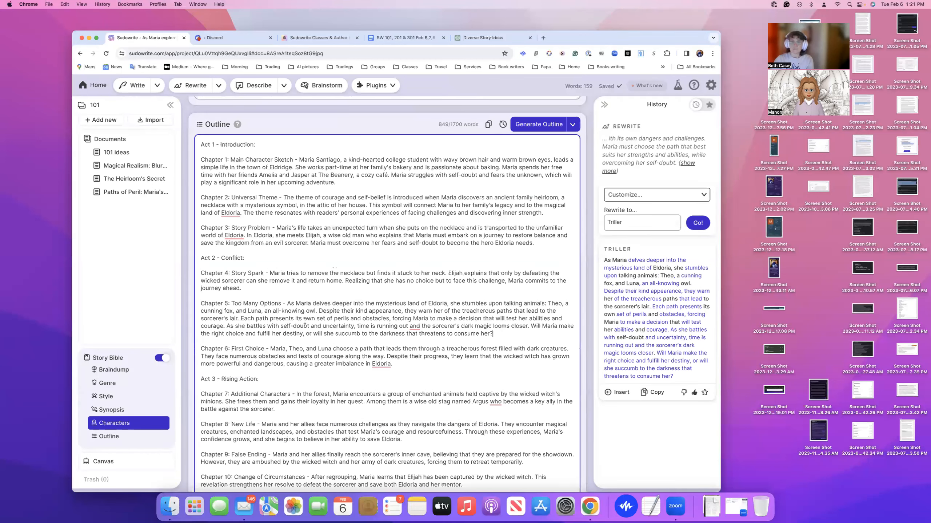
scroll(290, 332, up, 2)
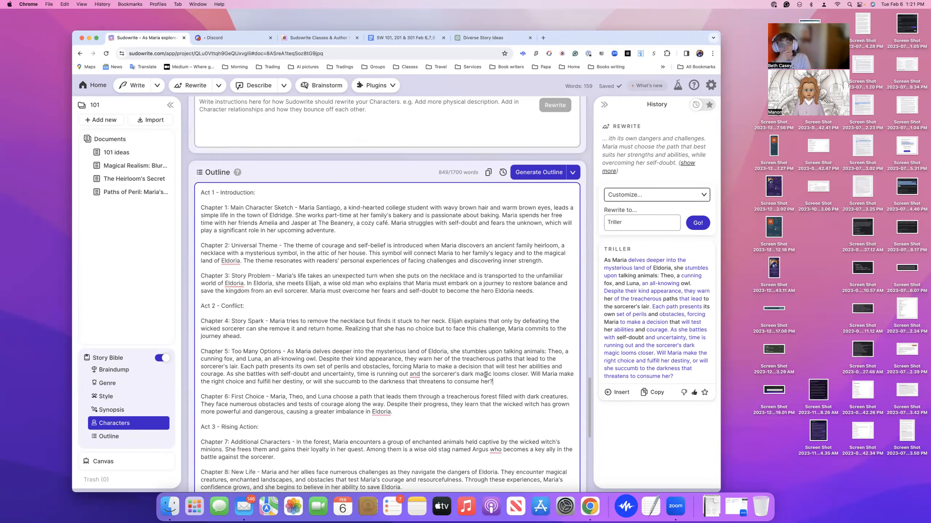
scroll(486, 374, down, 10)
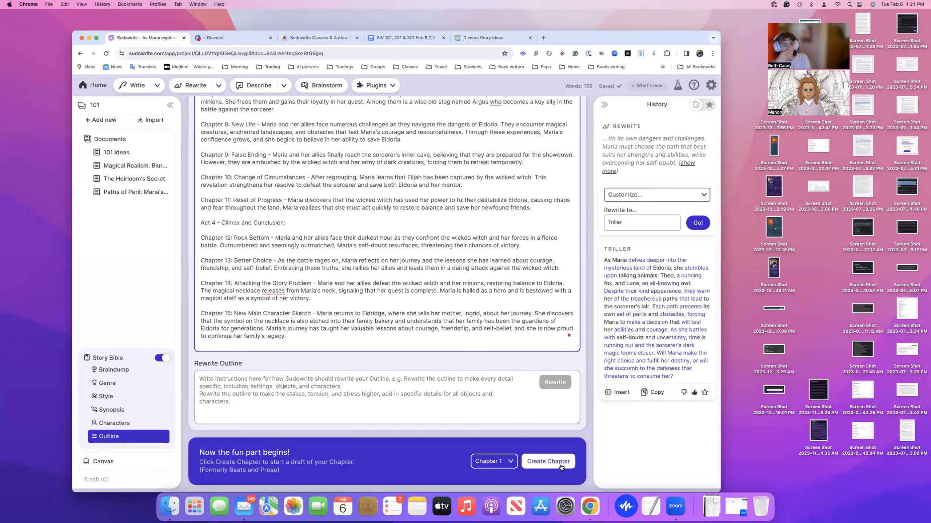
Step: Check which chapters can be chosen for drafting and read the Outline section's How it works guidance on act and chapter format
click(510, 463)
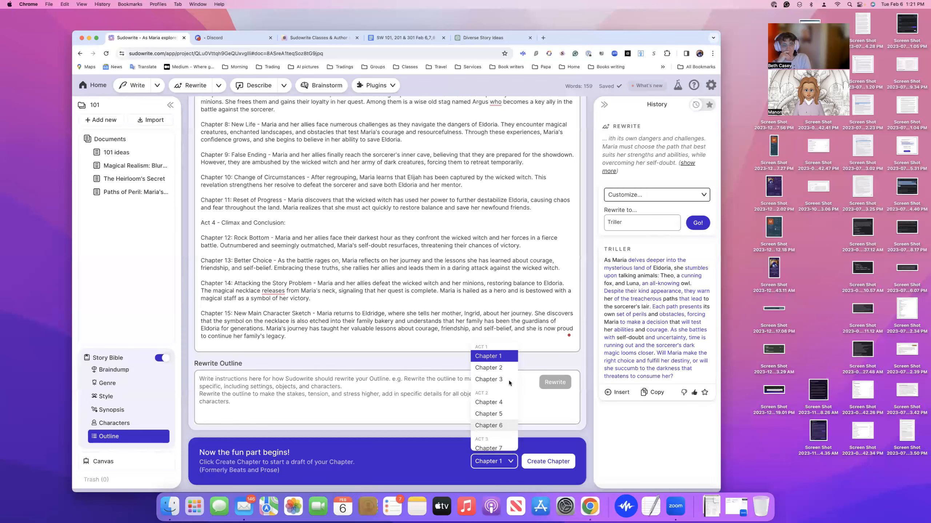
click(409, 319)
scroll(355, 255, up, 8)
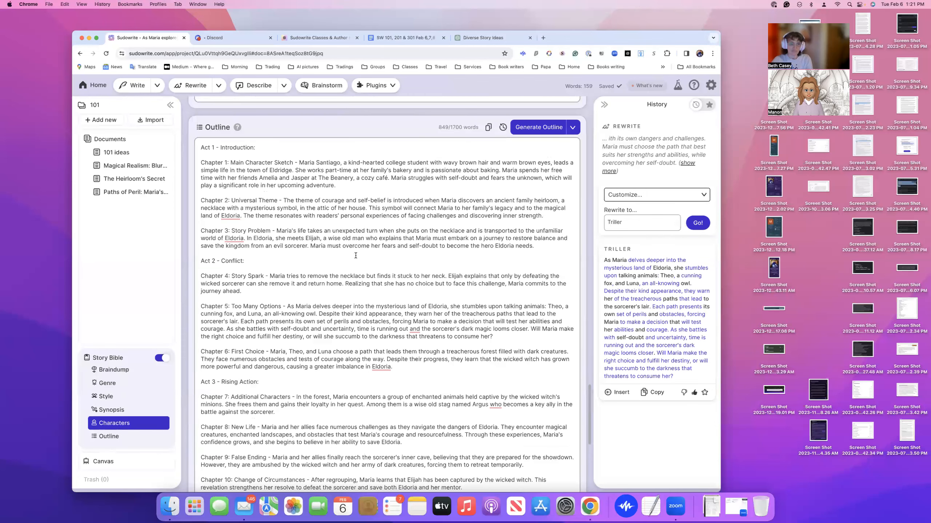
mouse_move(237, 128)
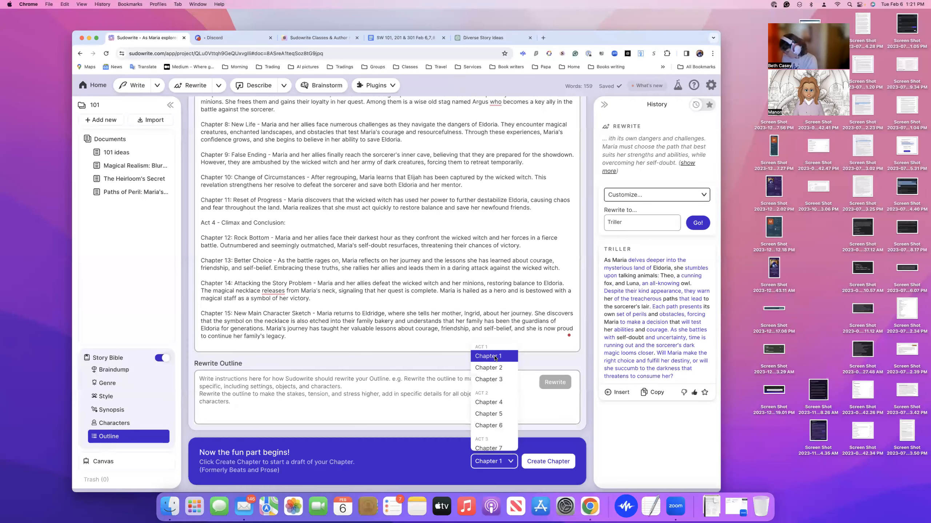
scroll(279, 158, up, 8)
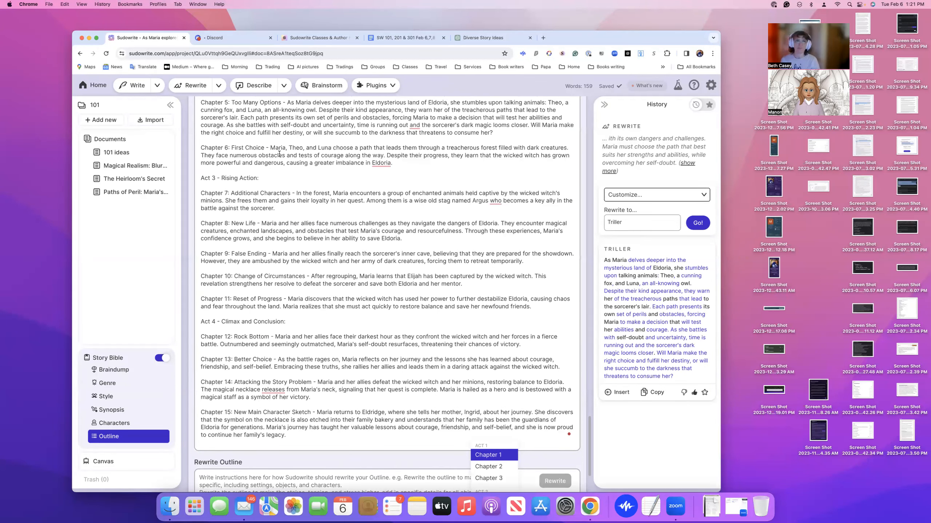
scroll(279, 166, up, 5)
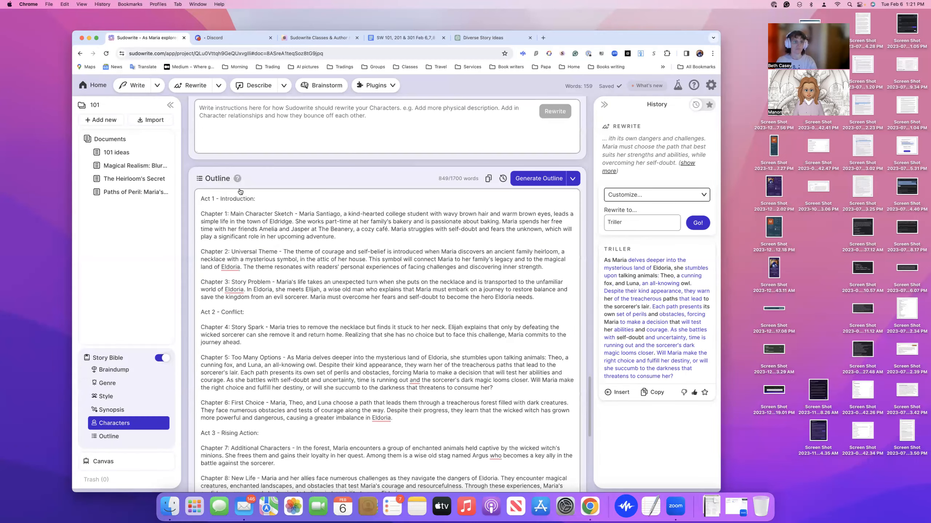
scroll(240, 191, up, 1)
mouse_move(238, 188)
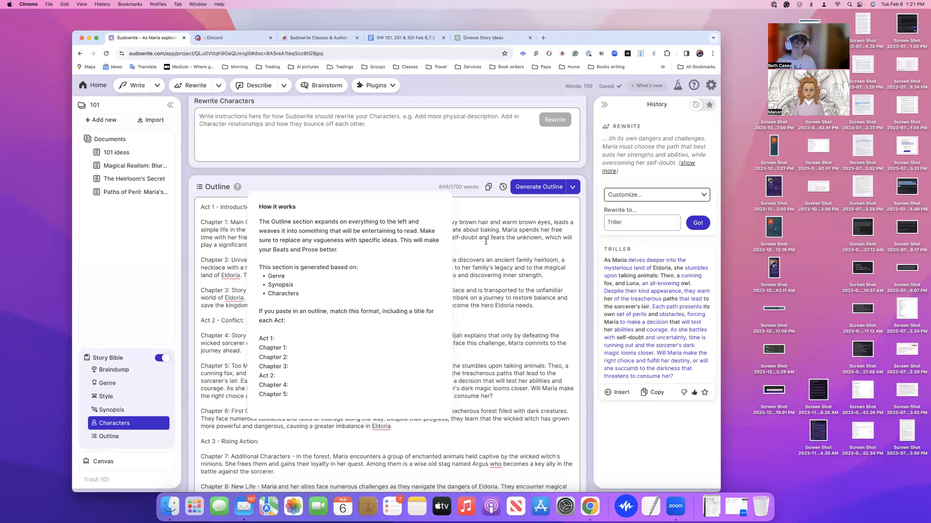
Step: Create a draft document for Chapter 1 from the Story Bible's Outline
scroll(528, 258, down, 6)
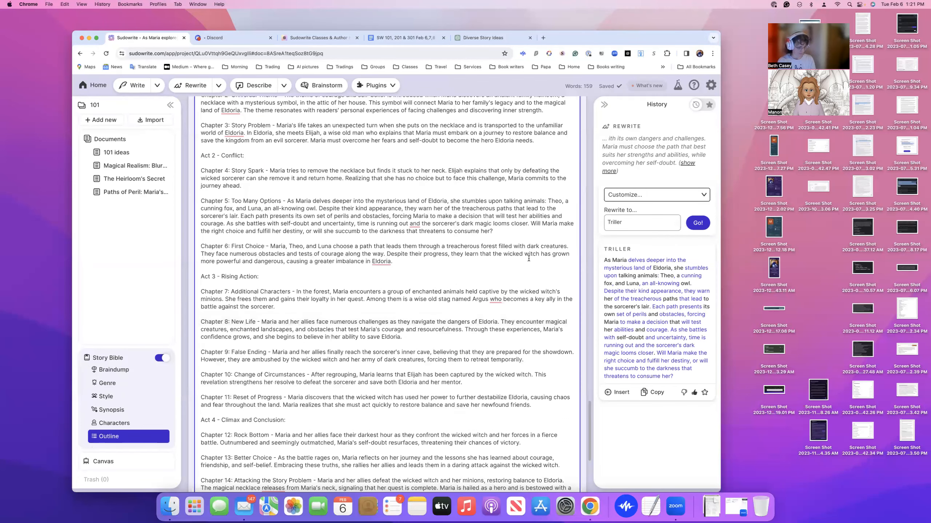
scroll(402, 295, down, 7)
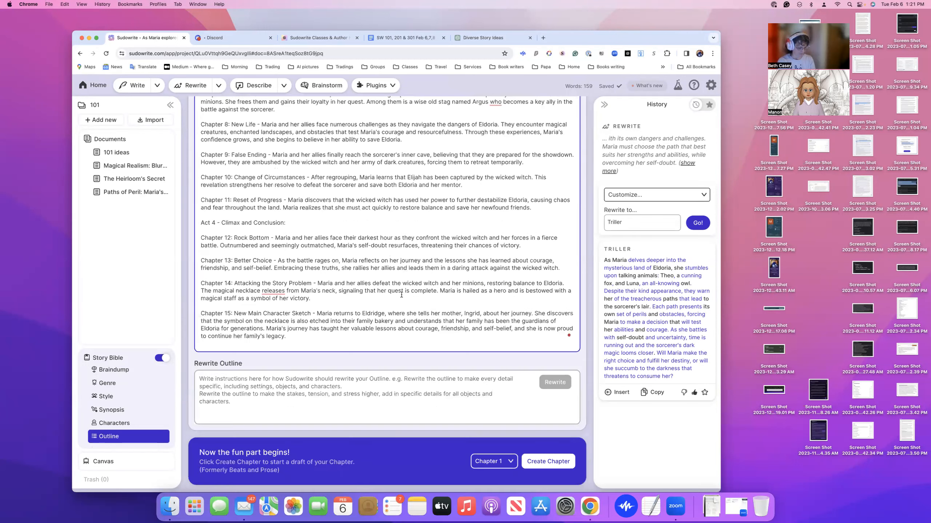
click(547, 465)
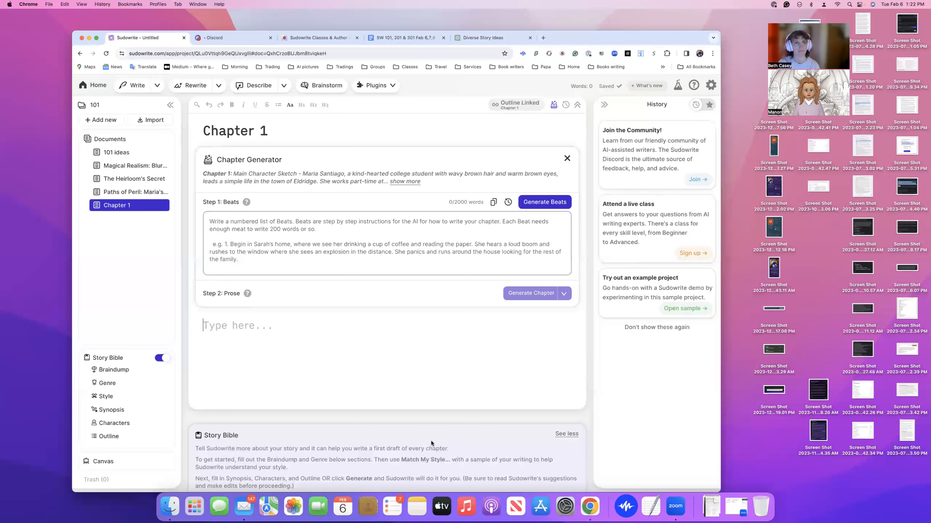
Step: Expand the full Chapter 1 summary in the Chapter Generator and look over the Story Bible's Characters and Outline sections
scroll(431, 441, down, 2)
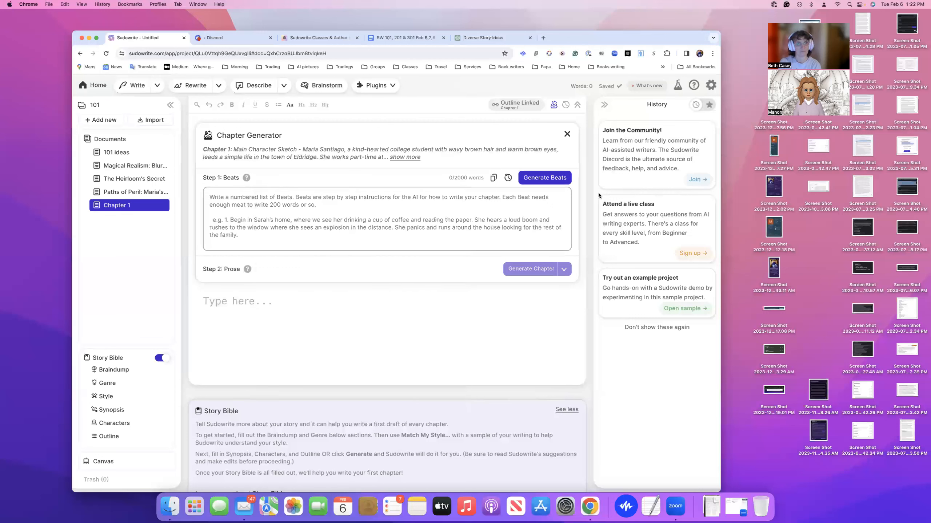
click(405, 157)
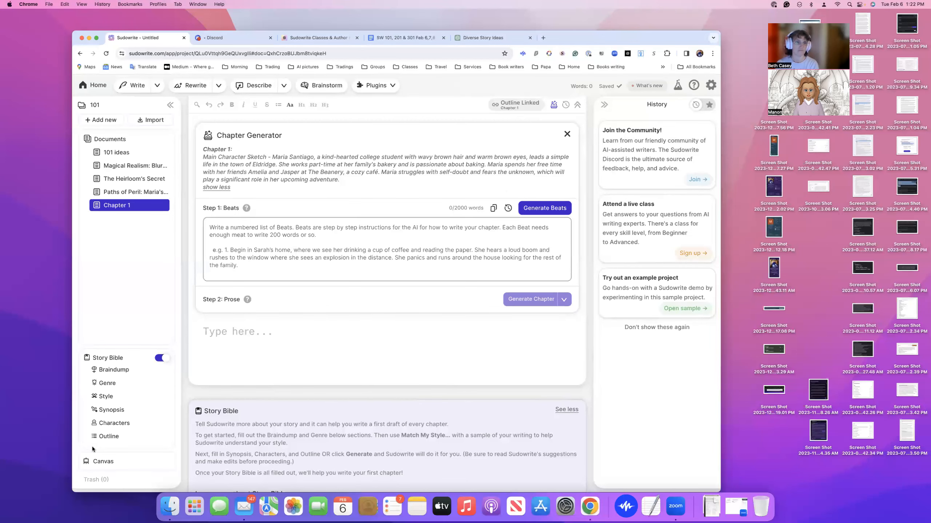
click(110, 425)
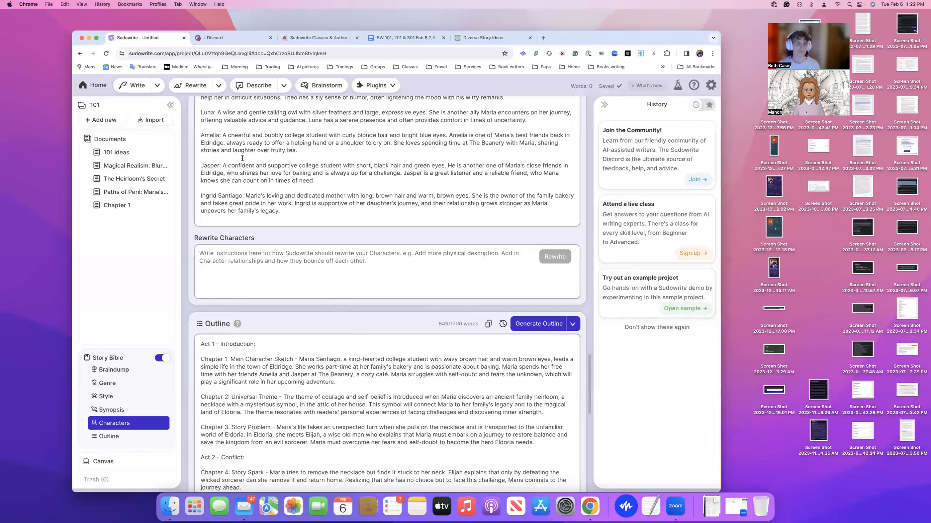
scroll(240, 157, down, 5)
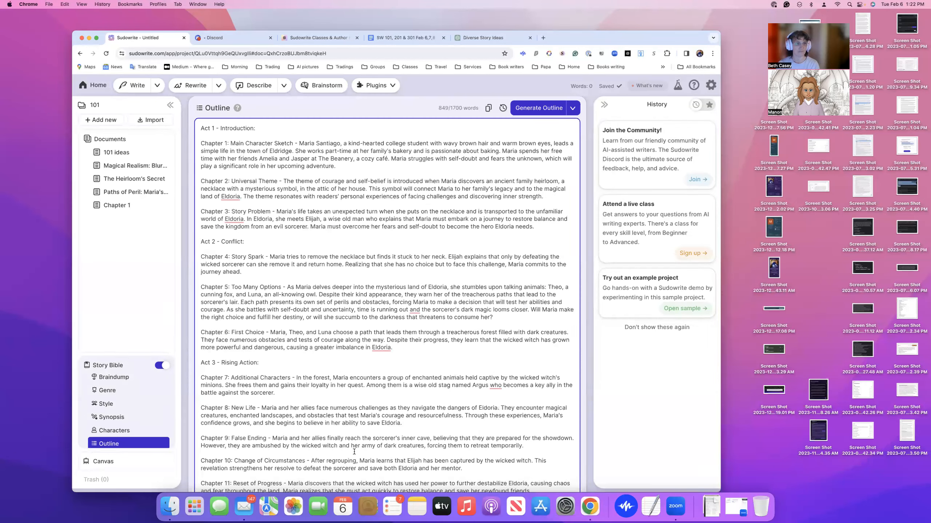
Step: Return to the Chapter 1 document and generate its beats from the linked outline
click(122, 206)
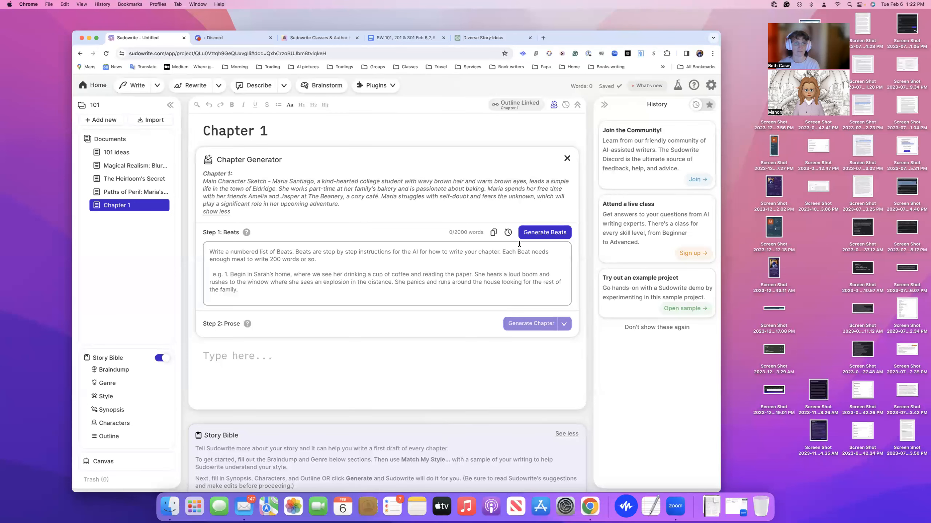
scroll(363, 234, down, 2)
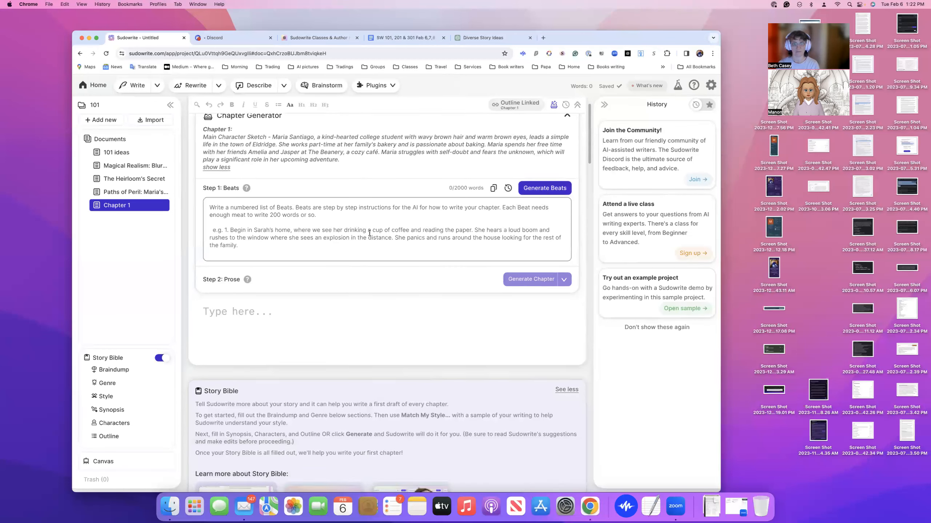
click(546, 176)
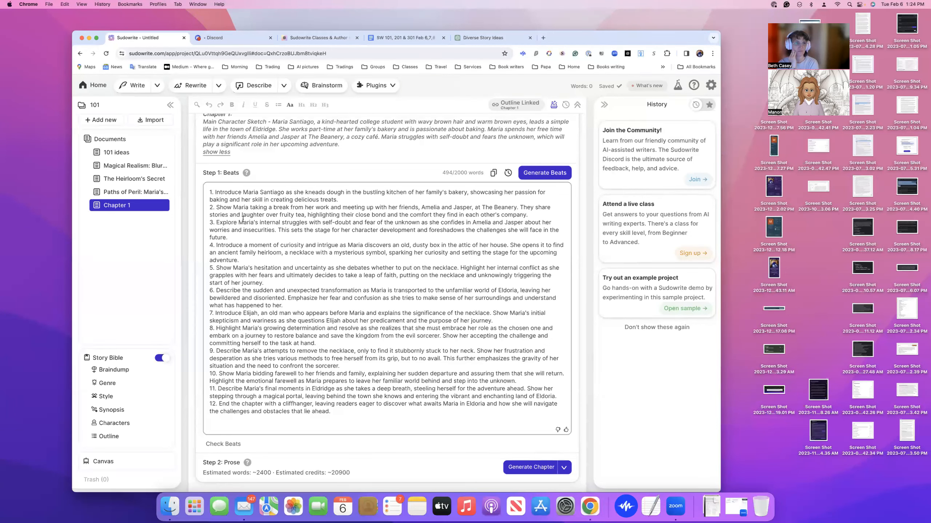
click(354, 205)
key(Return)
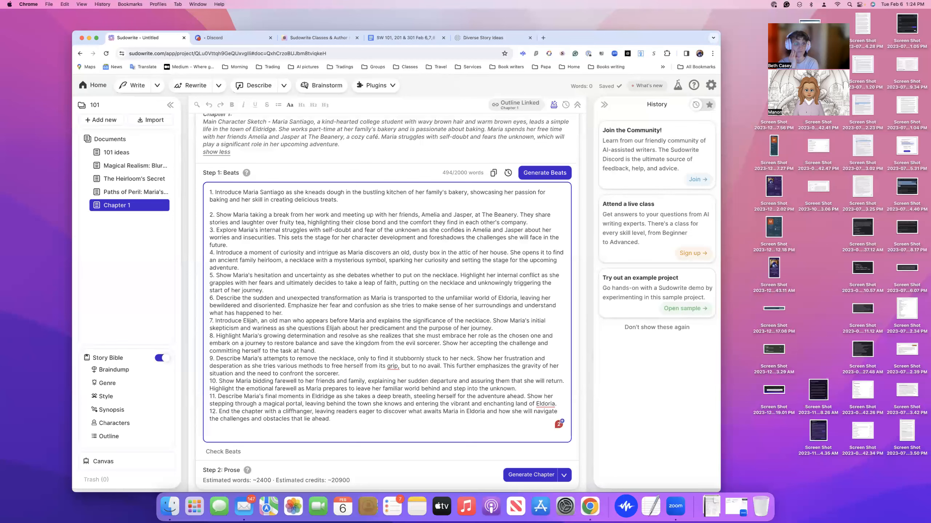
key(BackSpace)
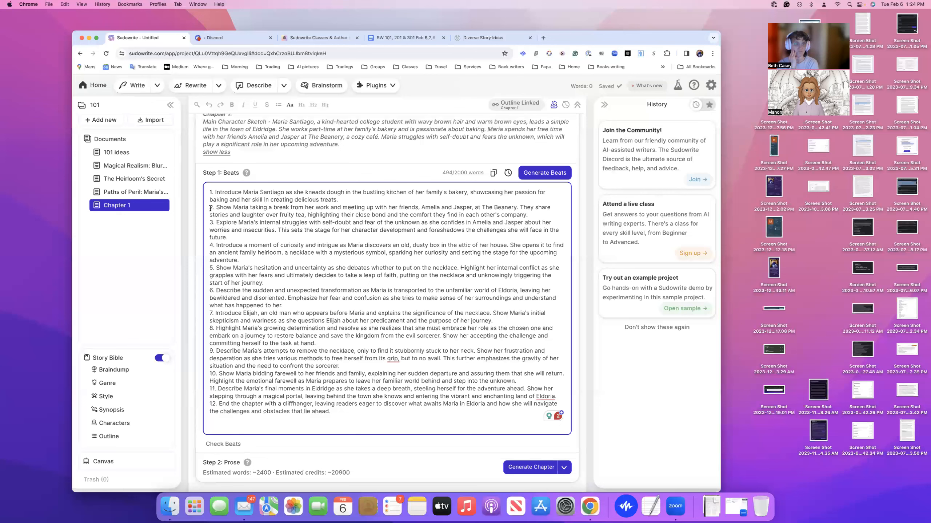
Step: Run Check Beats for Chapter 1 and review how the beats are split into a numbered list
scroll(236, 394, down, 5)
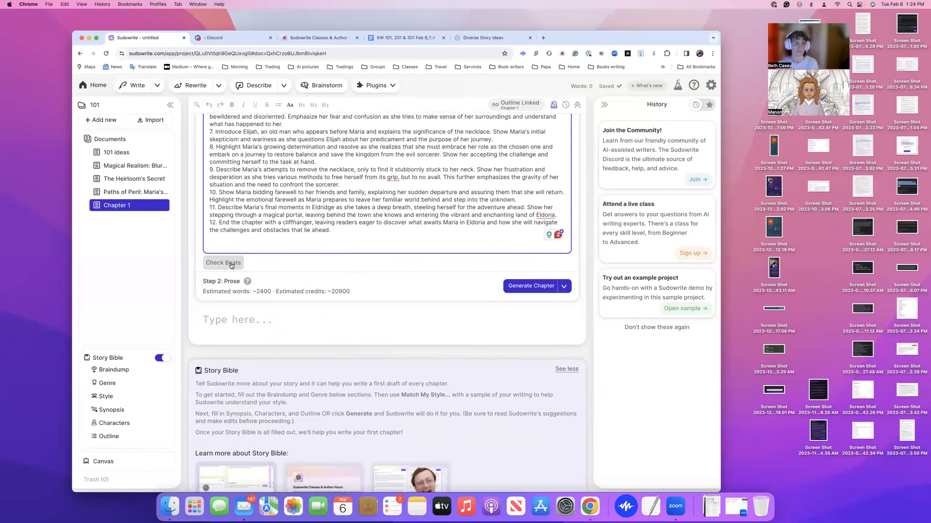
click(227, 264)
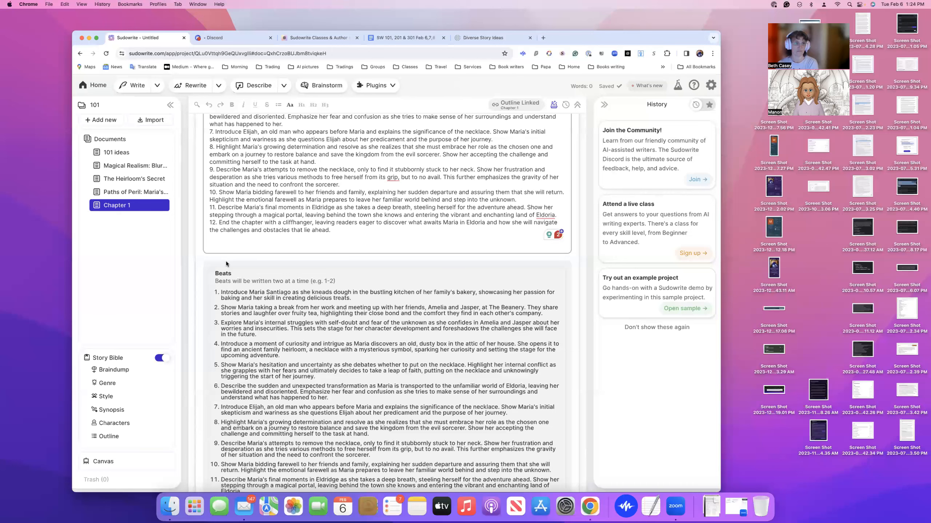
scroll(258, 326, down, 3)
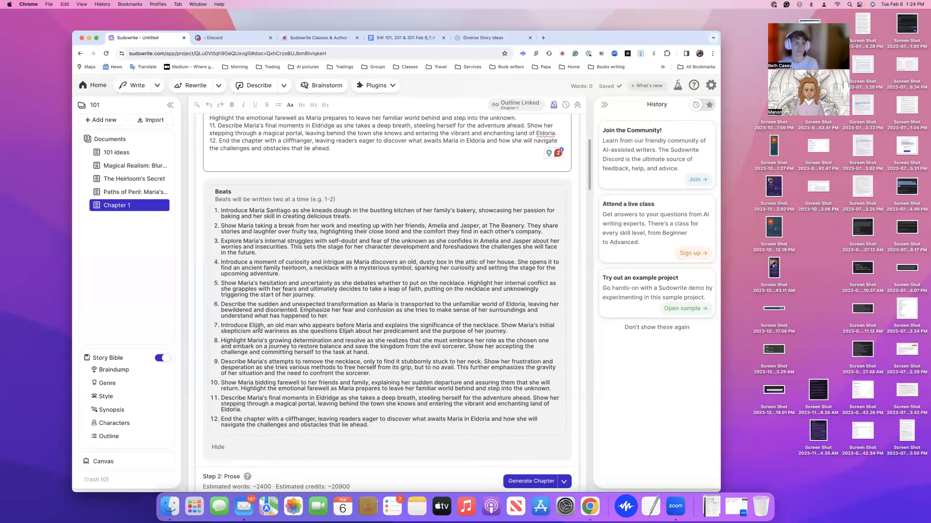
Step: Remove the numbers "2." and "3." from the second and third Chapter 1 beats, keeping each on its own line
scroll(254, 263, up, 10)
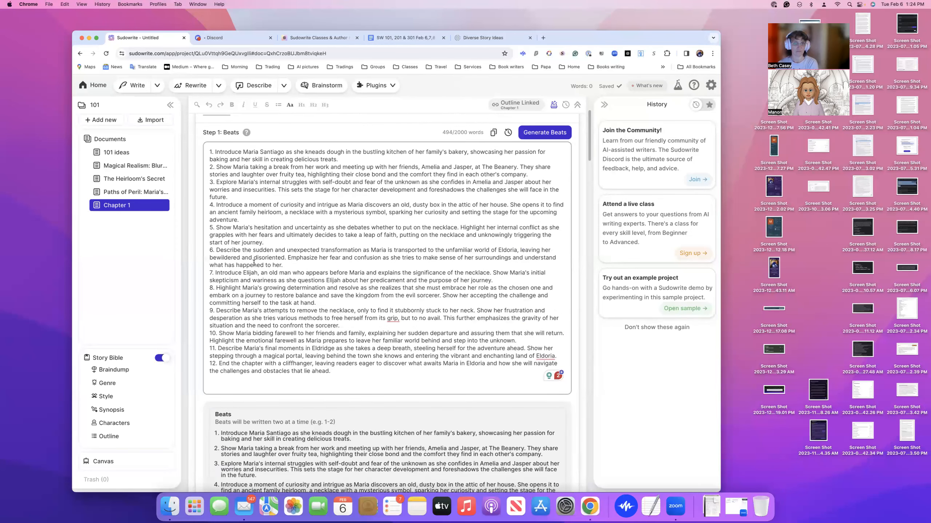
click(216, 167)
key(BackSpace)
key(BackSpace)
key(BackSpace)
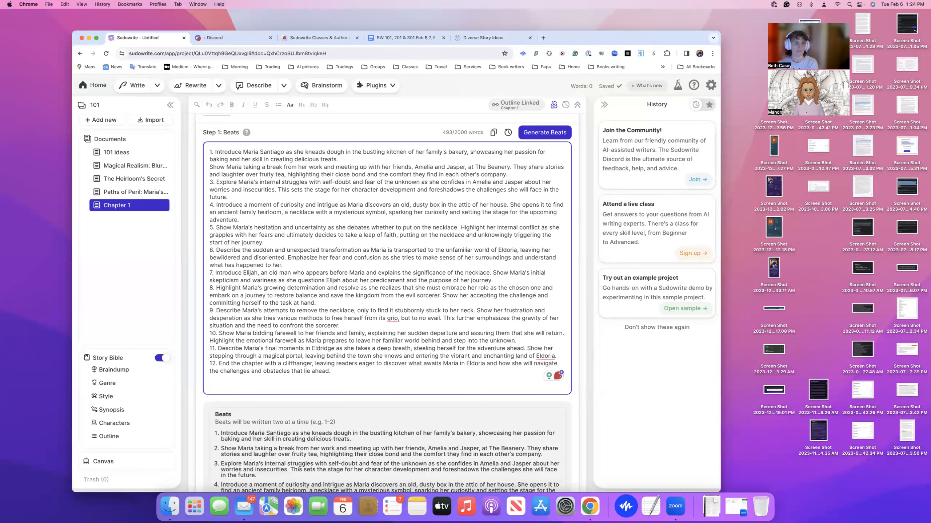
click(217, 182)
key(BackSpace)
key(BackSpace)
key(BackSpace)
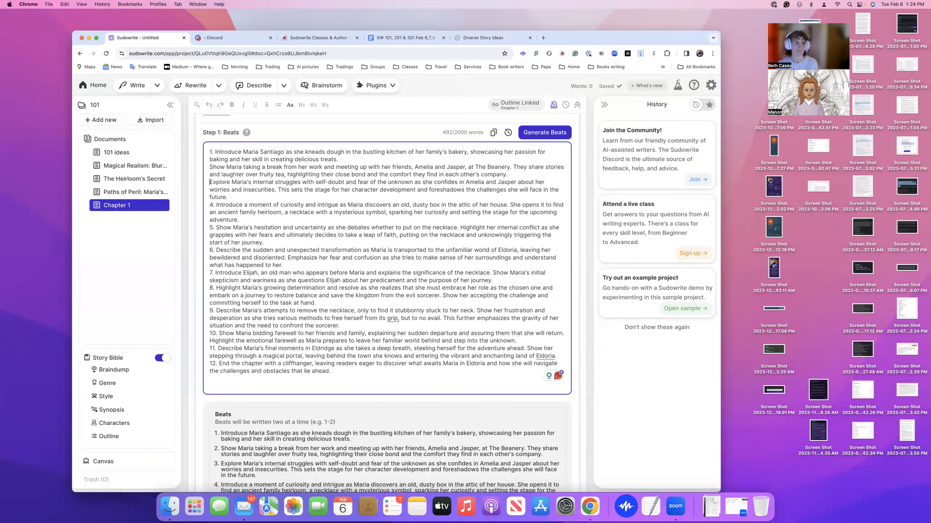
scroll(305, 391, down, 8)
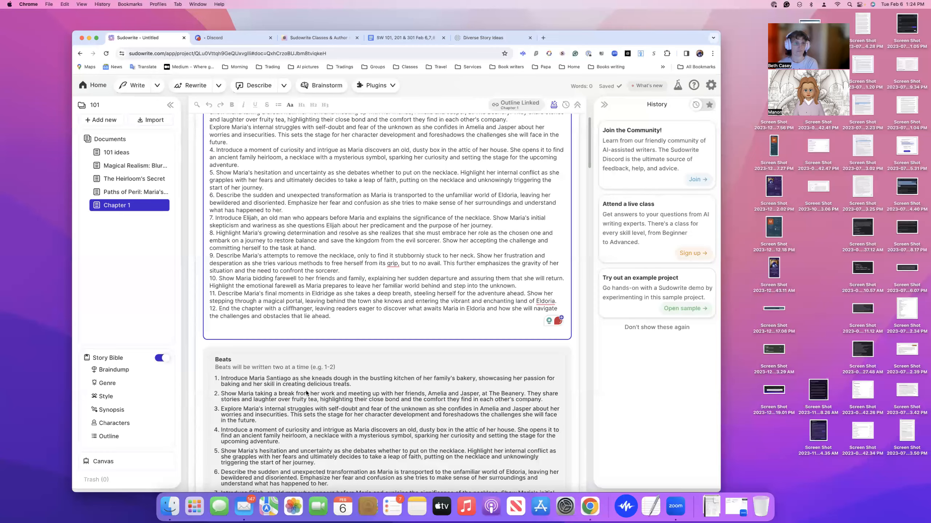
Step: Recheck the Chapter 1 beats and compare the separated beat list with the text in the beats box
click(217, 401)
scroll(224, 394, up, 8)
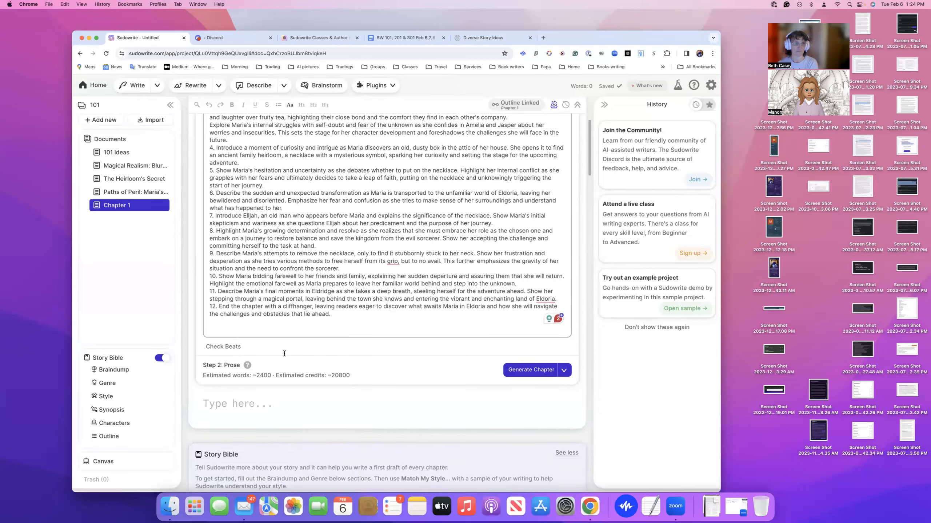
click(233, 400)
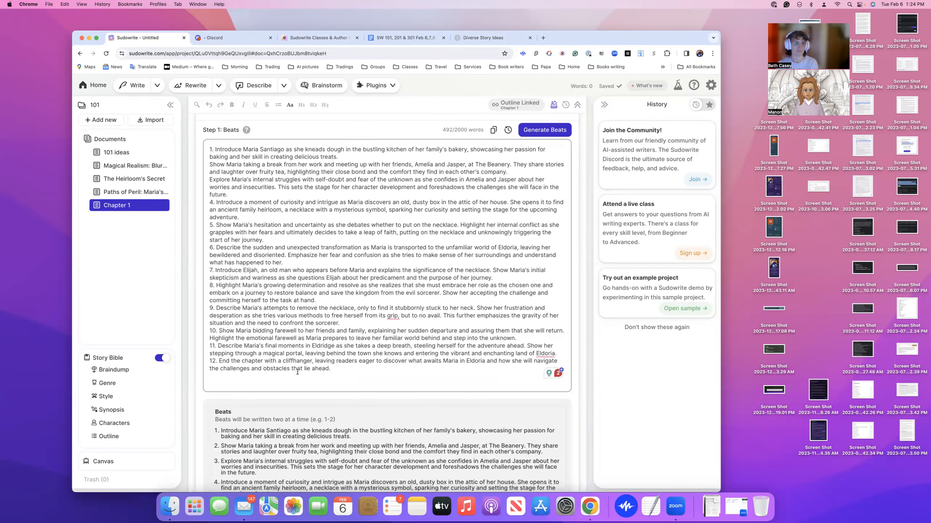
scroll(297, 373, down, 5)
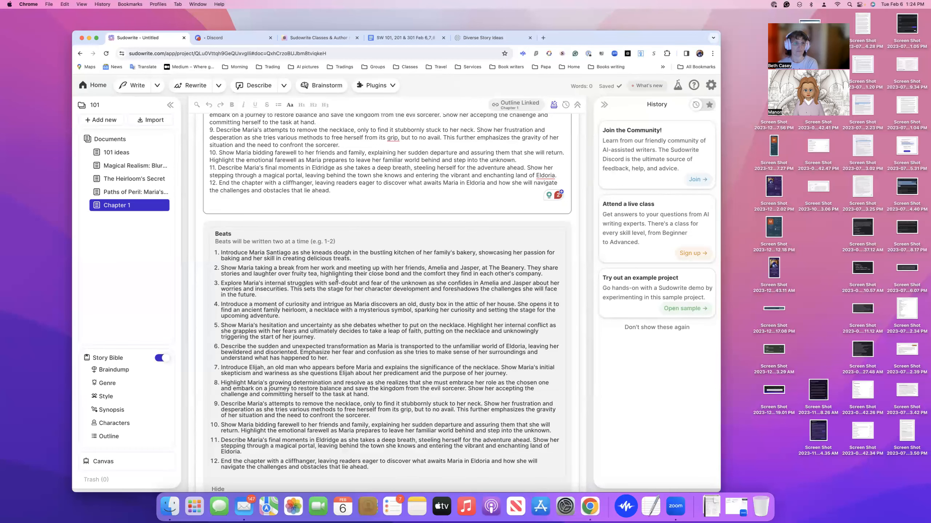
scroll(304, 387, up, 5)
scroll(303, 387, down, 6)
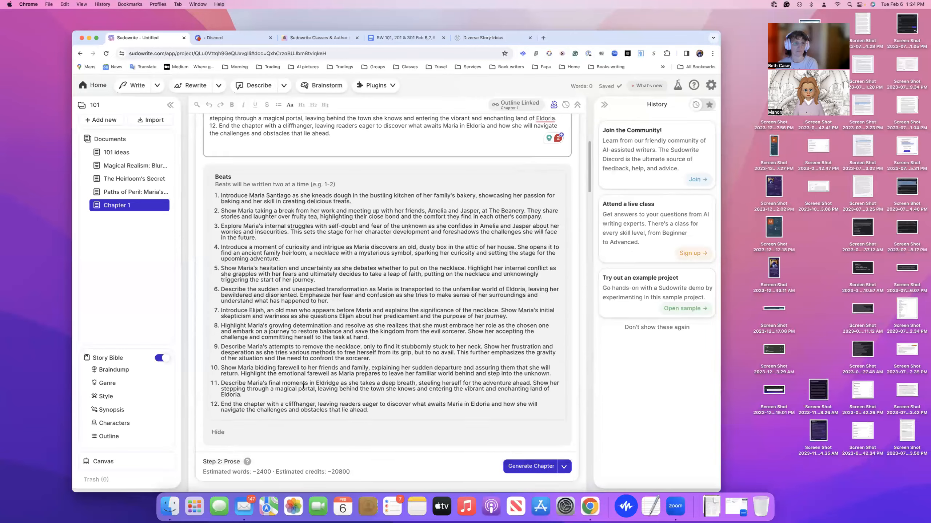
scroll(269, 366, up, 10)
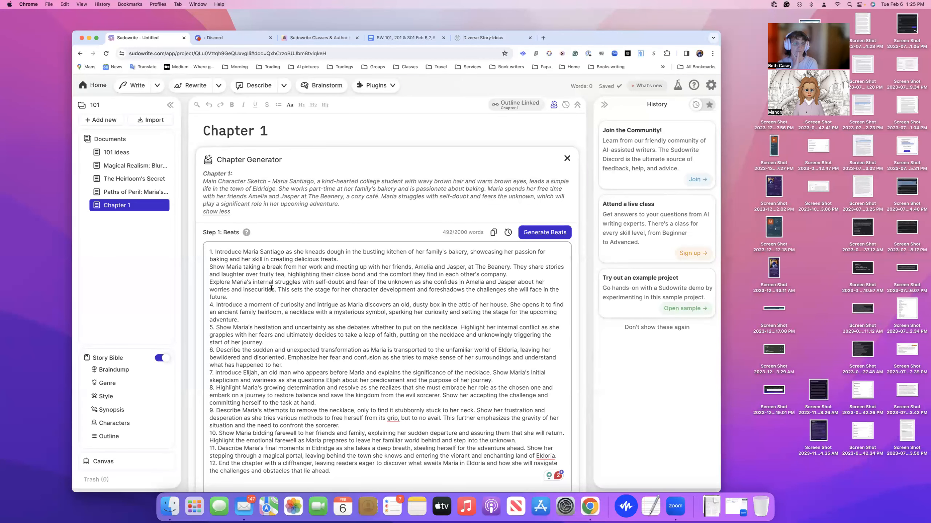
Step: Restore the number "2." at the start of the second Chapter 1 beat about meeting friends at The Beanery
scroll(294, 313, down, 5)
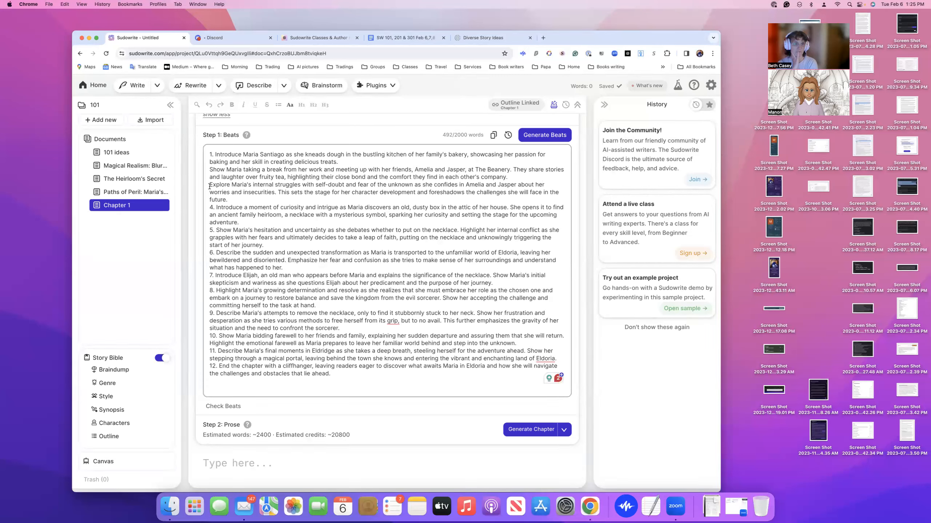
click(211, 169)
text(2.)
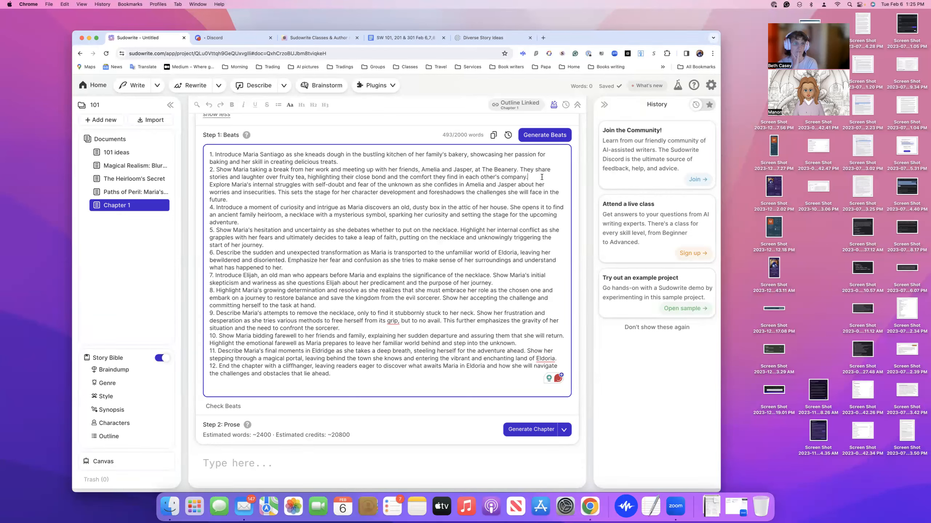
Step: Group the Chapter 1 beats in pairs by inserting a blank line after beats 2, 4, 6 and 8
key(Return)
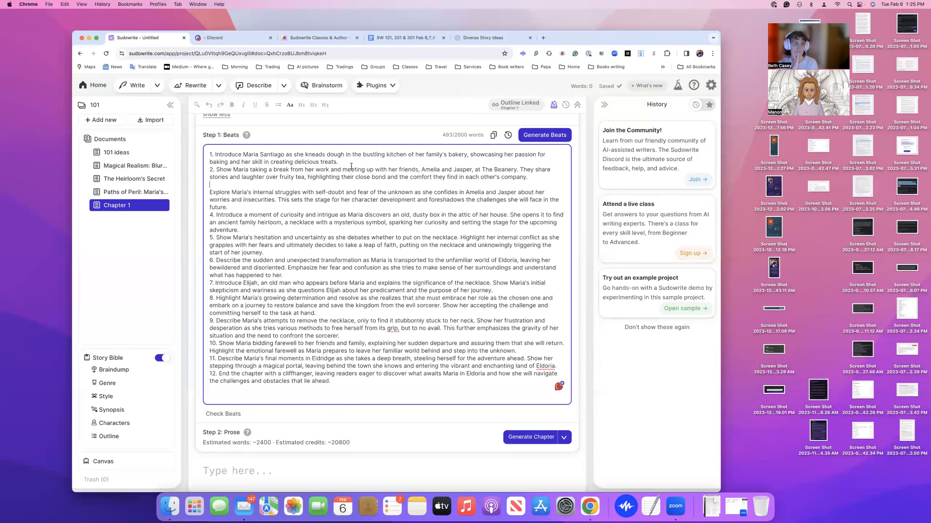
click(255, 230)
key(Return)
click(293, 281)
key(Return)
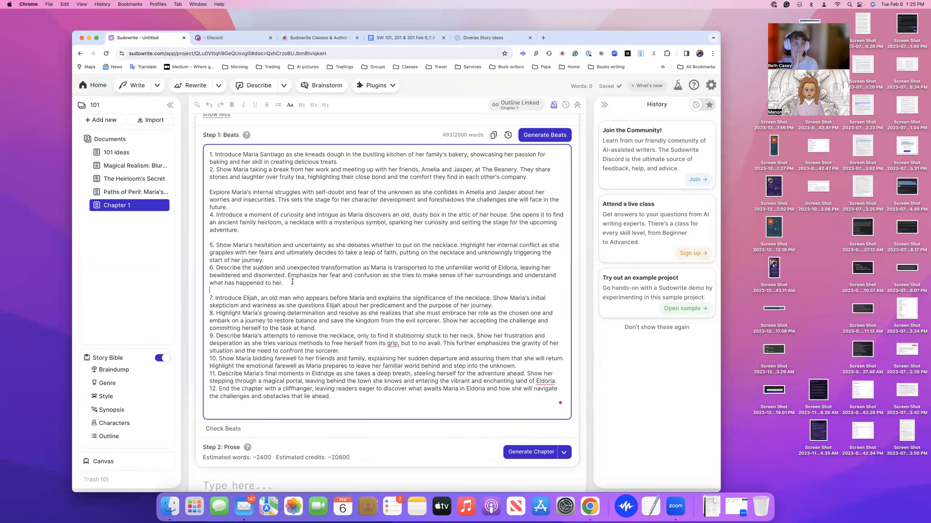
click(331, 329)
key(Return)
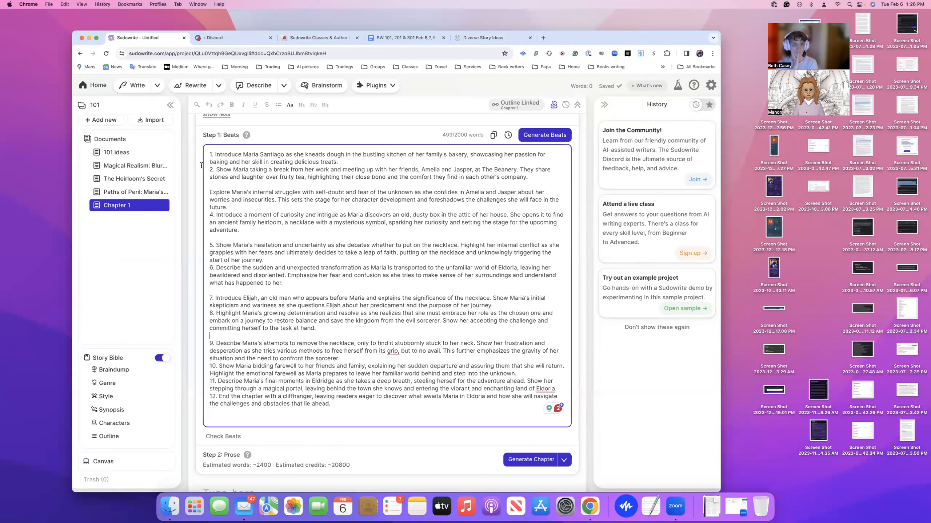
Step: Highlight the first pair of Chapter 1 beats, and look over the remaining pairs and the prose word and credit estimates
drag(207, 153, 537, 178)
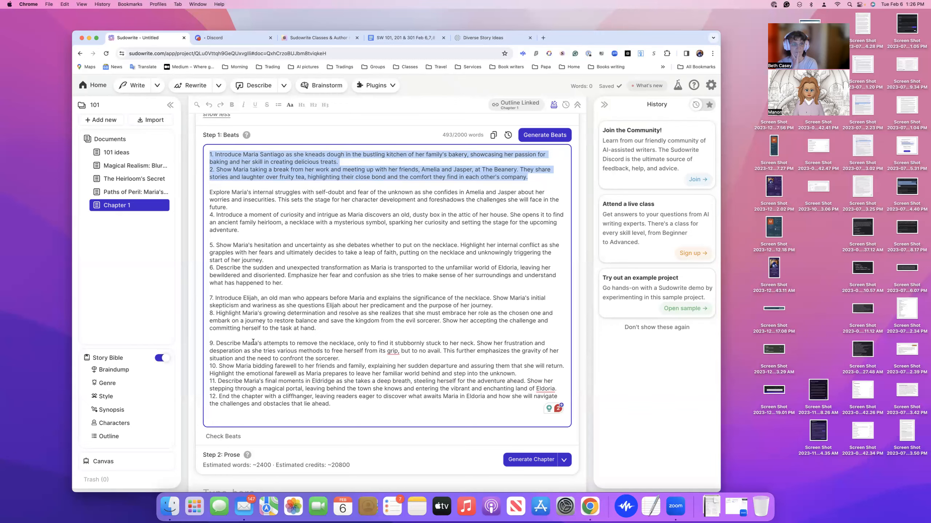
scroll(253, 342, down, 3)
scroll(256, 257, up, 6)
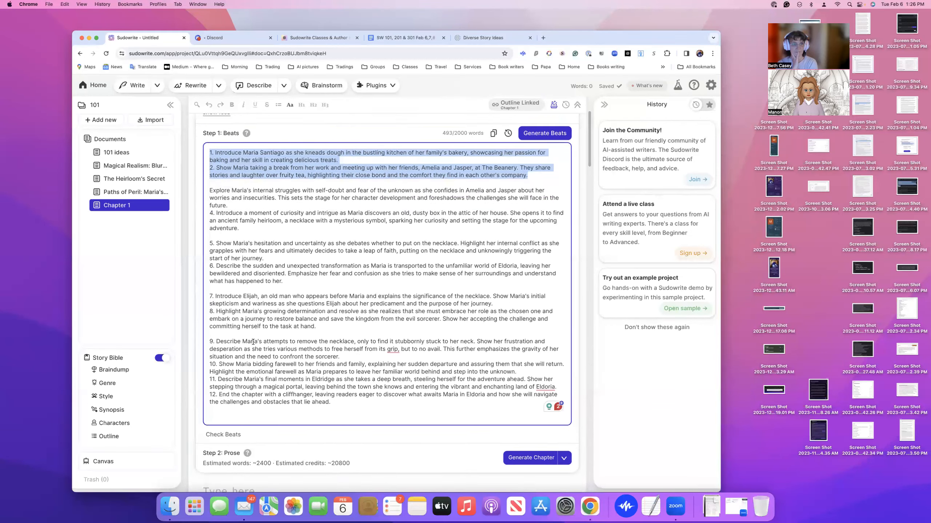
click(257, 247)
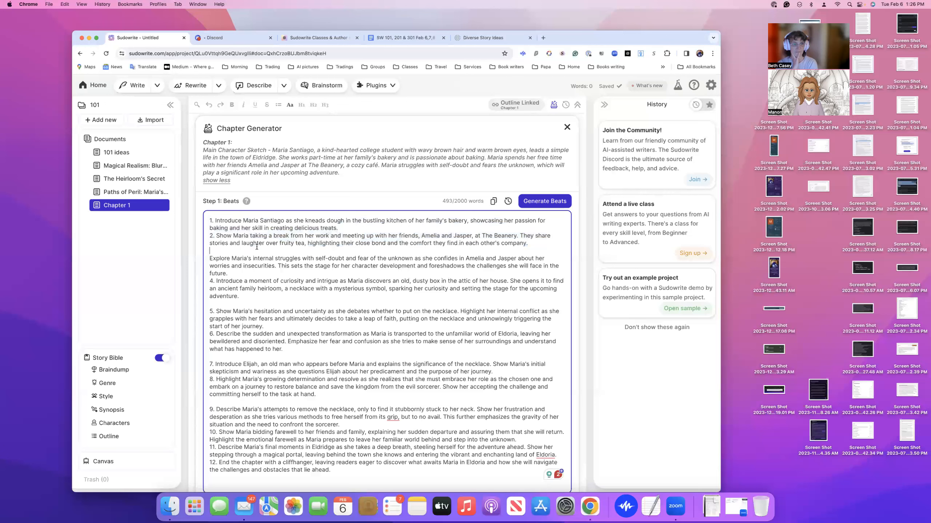
scroll(310, 301, down, 6)
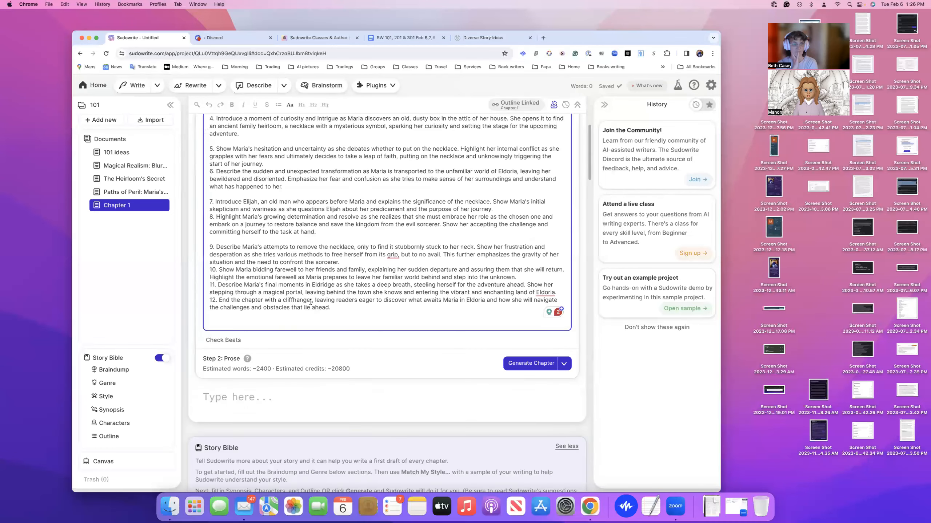
mouse_move(249, 308)
scroll(249, 307, down, 4)
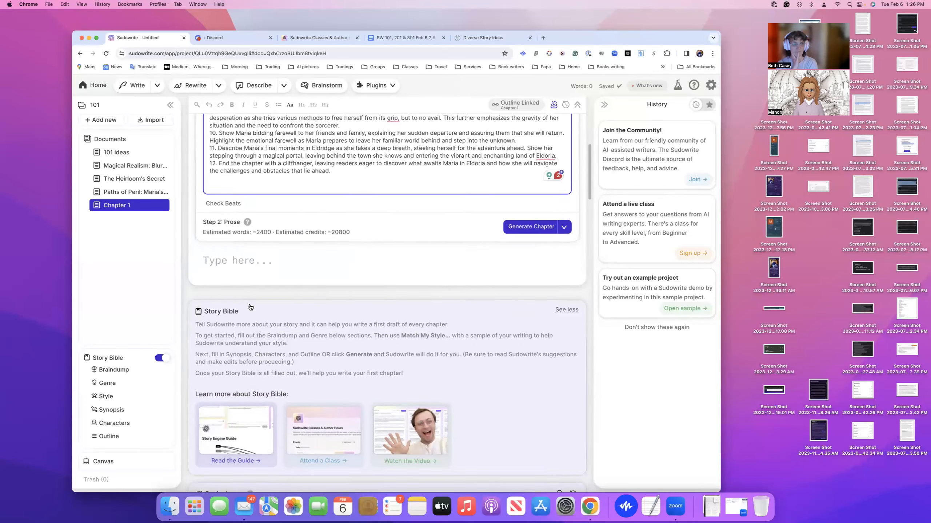
mouse_move(248, 184)
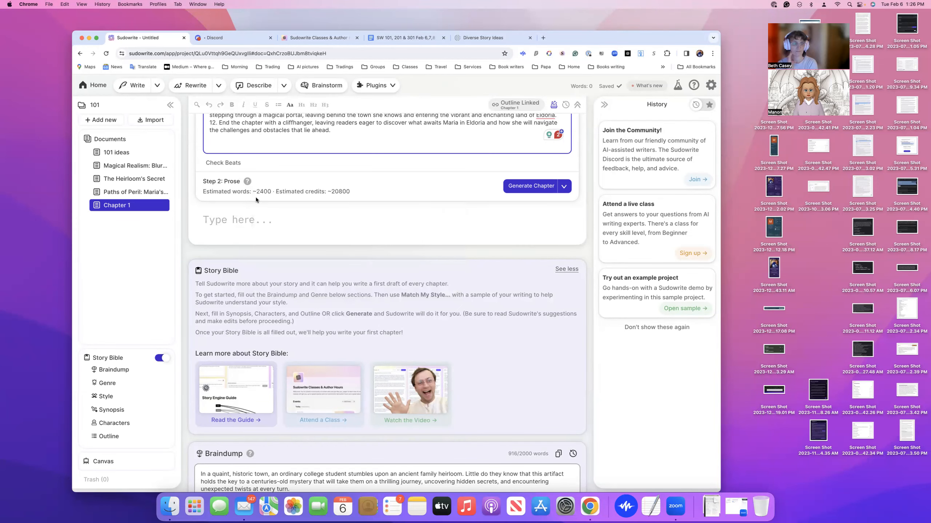
scroll(419, 179, up, 4)
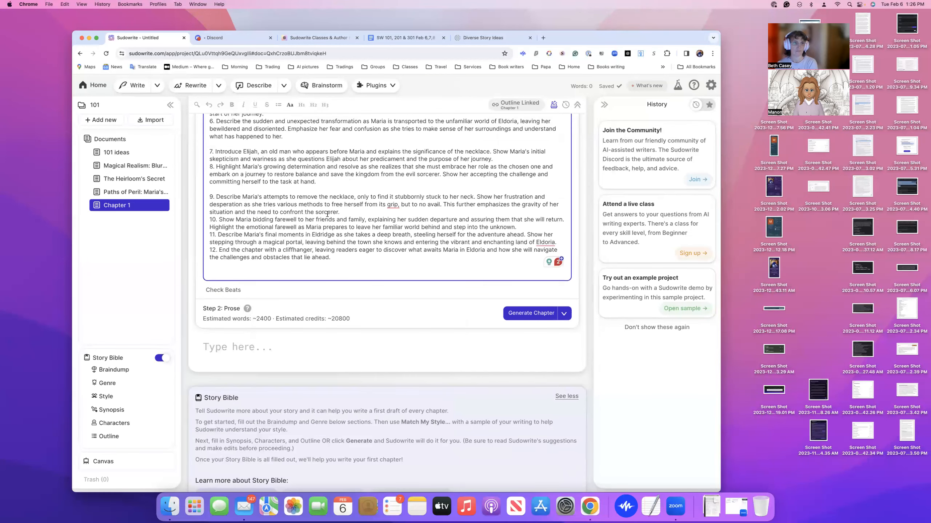
scroll(419, 179, up, 5)
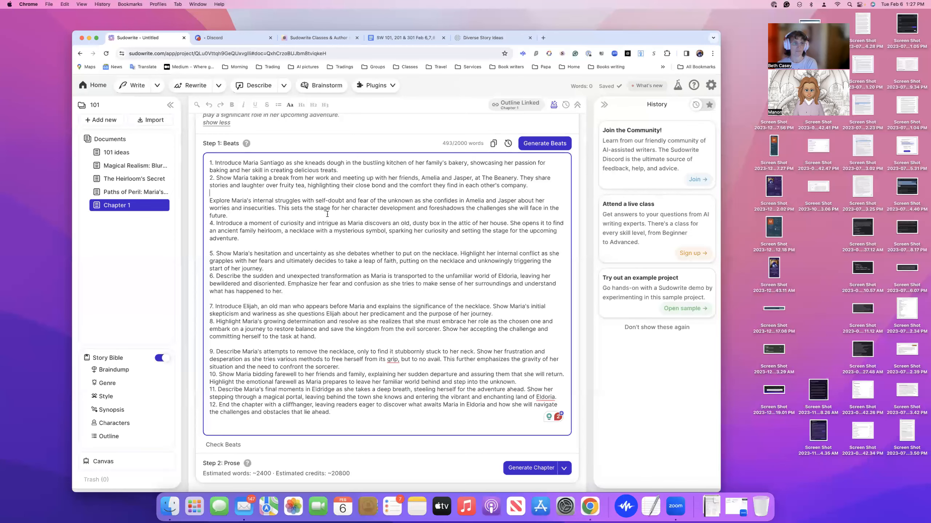
Step: Review the chapter summaries in the Story Bible outline and return to the Chapter 1 beats
click(123, 437)
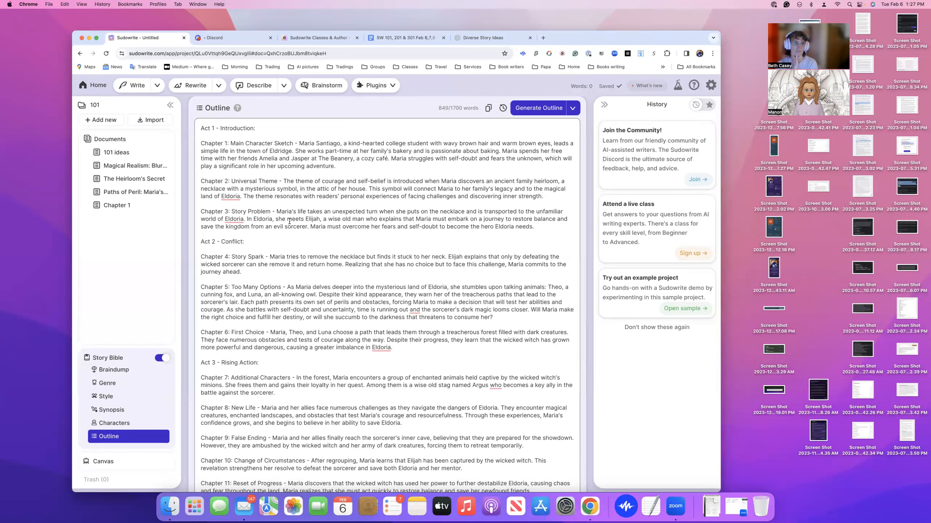
scroll(311, 151, up, 20)
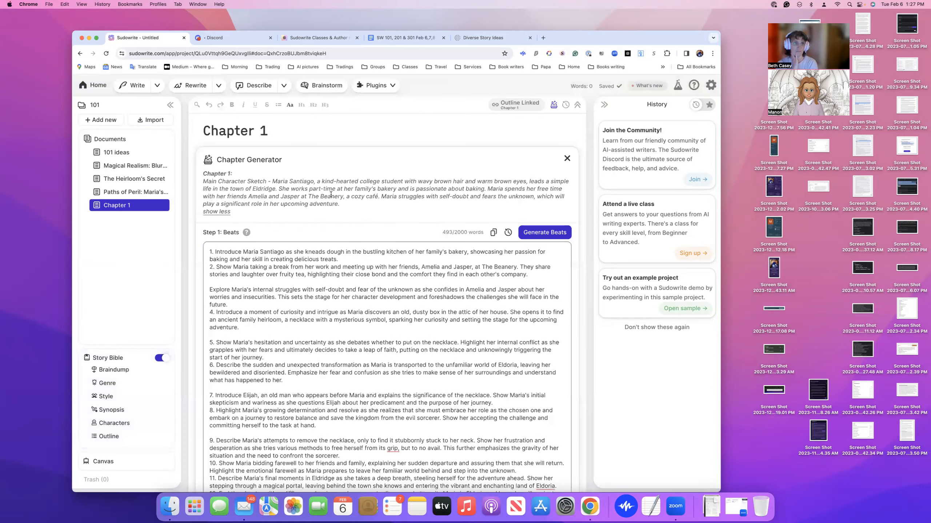
scroll(339, 206, down, 3)
Step: Generate the Chapter 1 prose in Balanced mode and pause the writing at the end of beats 1 and 2
scroll(339, 206, down, 20)
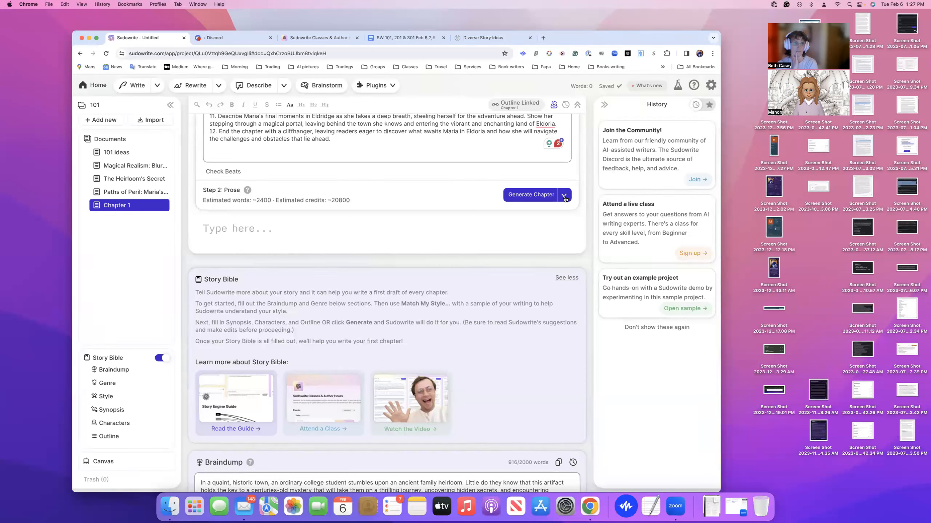
click(565, 199)
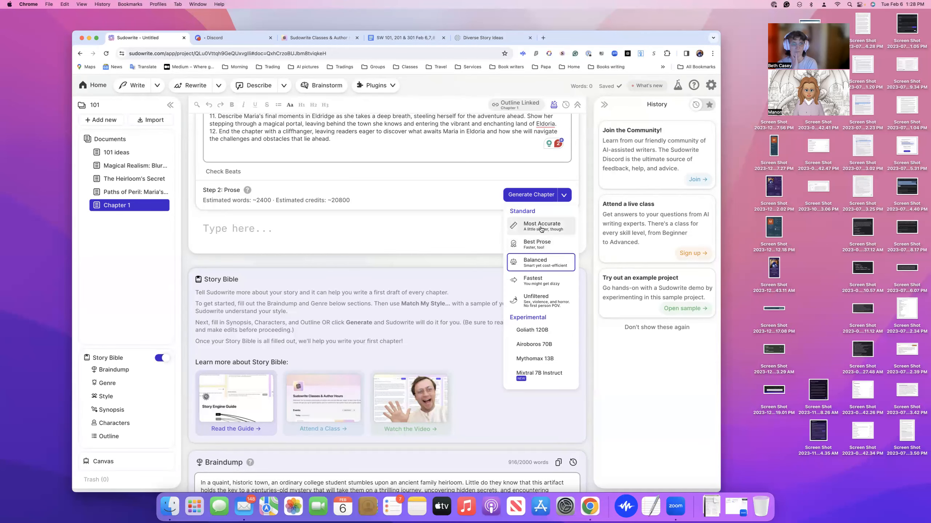
scroll(426, 188, up, 1)
scroll(426, 189, up, 8)
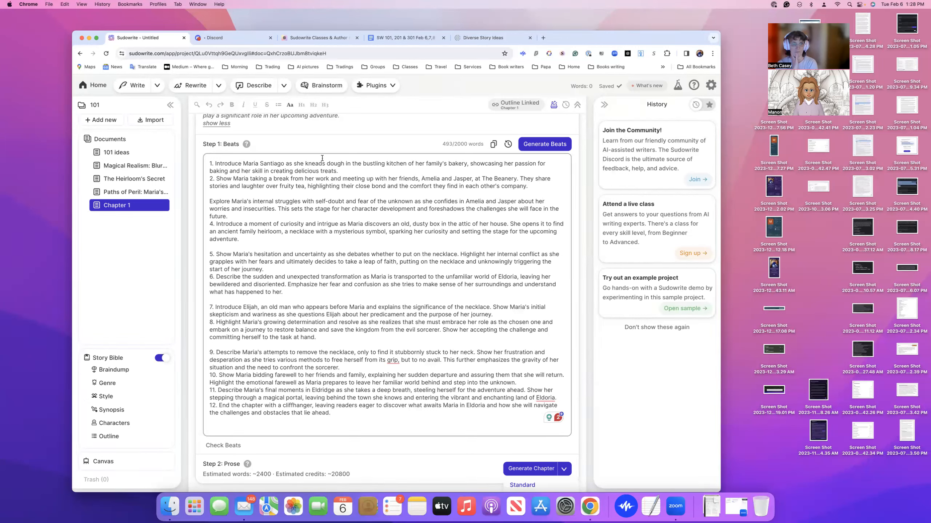
scroll(464, 181, down, 6)
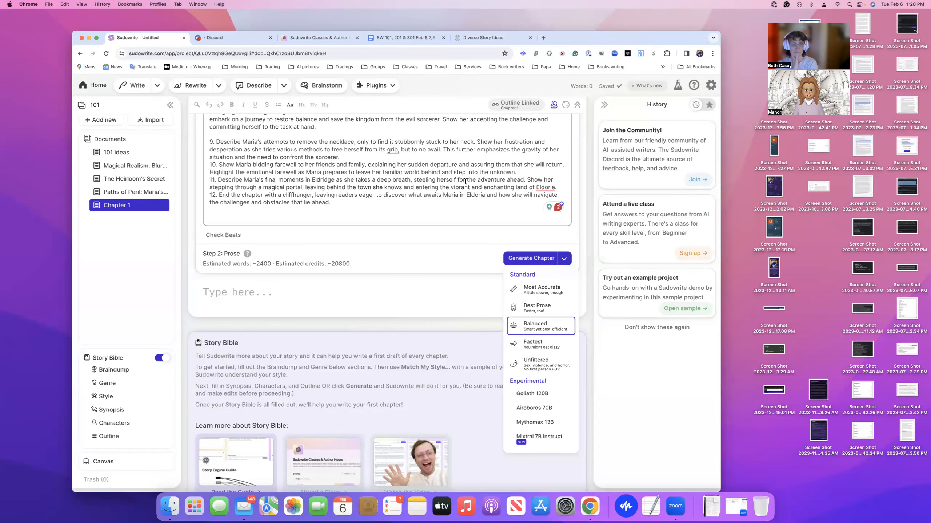
scroll(476, 180, down, 1)
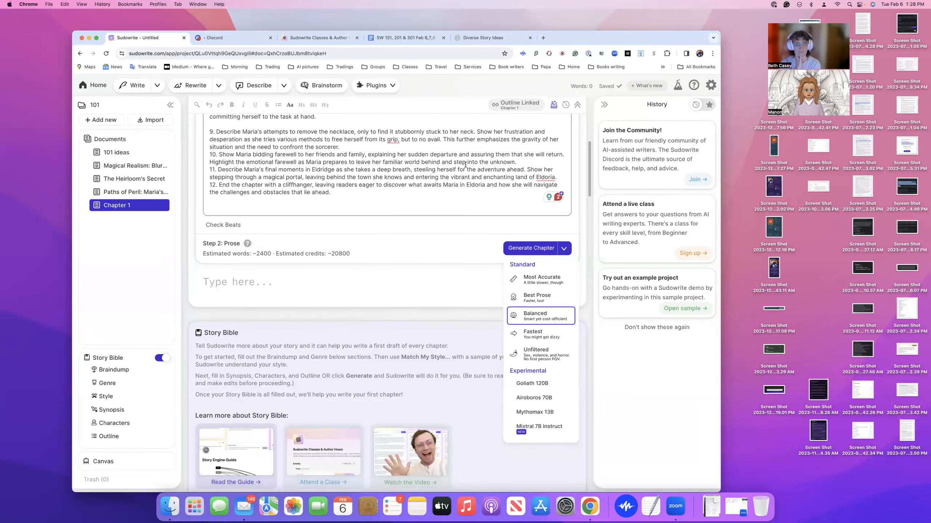
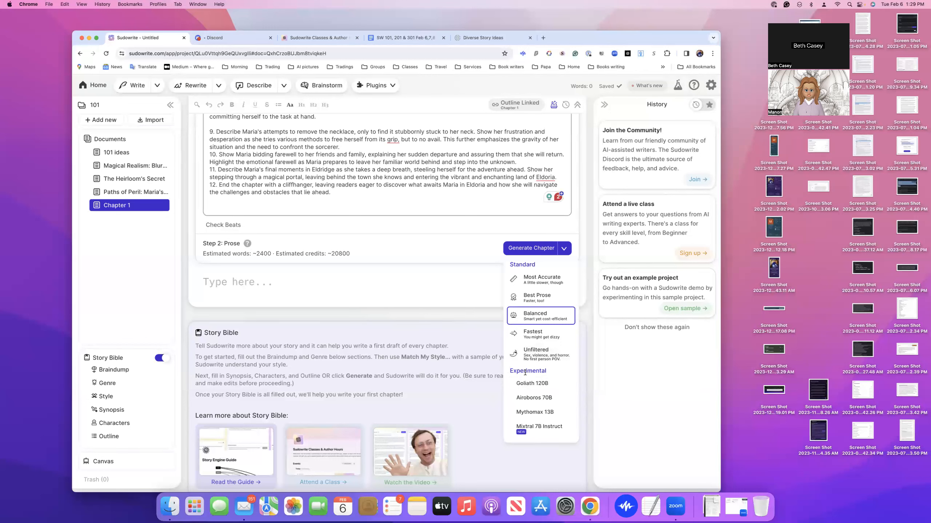
click(530, 316)
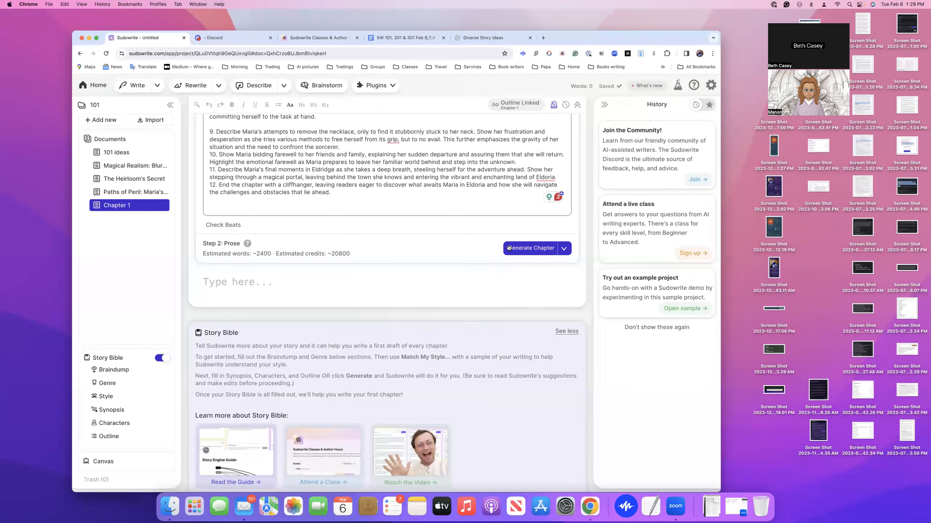
click(528, 249)
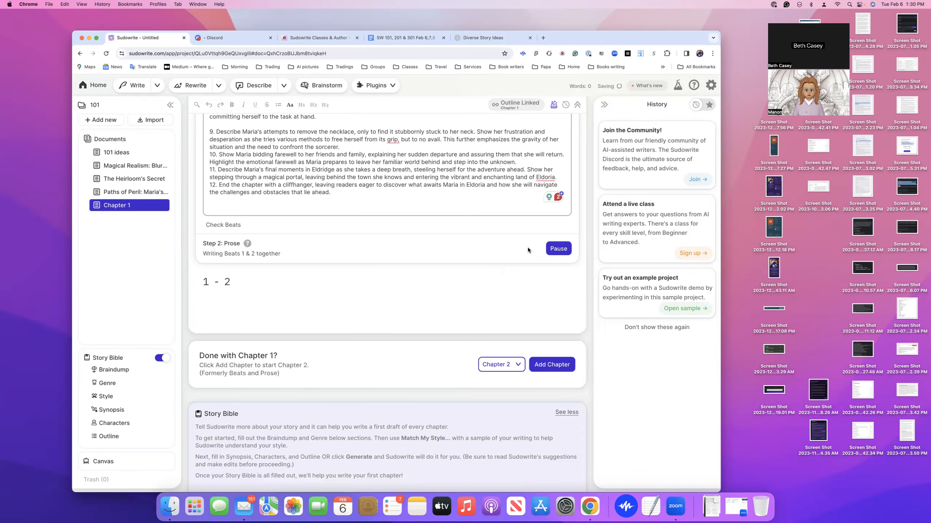
scroll(554, 270, down, 6)
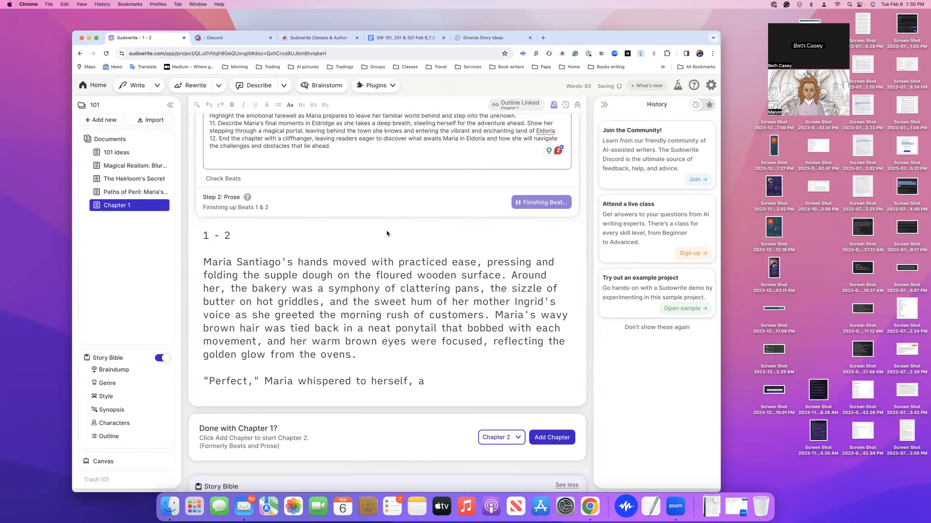
Step: Read through the prose generated for beats 1 and 2 of Chapter 1, from the bakery scene to the end of The Beanery scene
scroll(386, 233, down, 2)
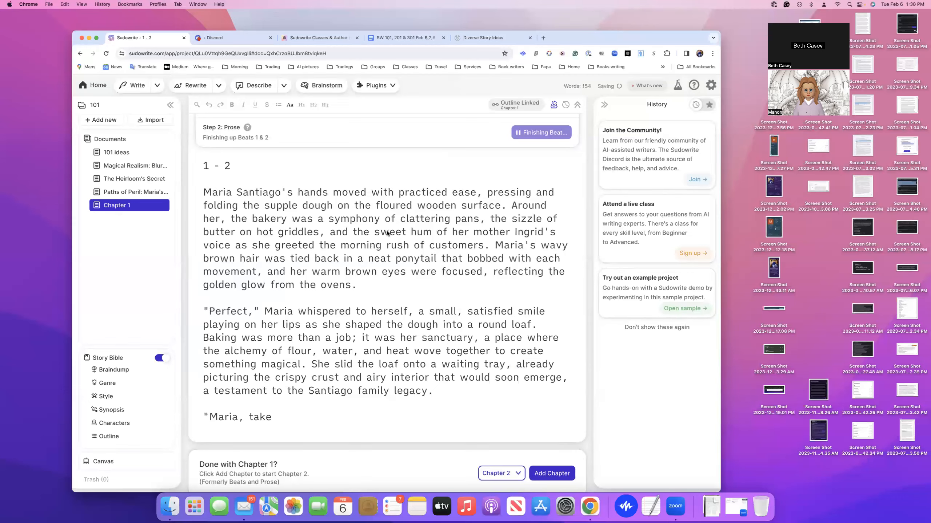
scroll(387, 233, down, 1)
scroll(387, 233, down, 3)
scroll(387, 233, up, 3)
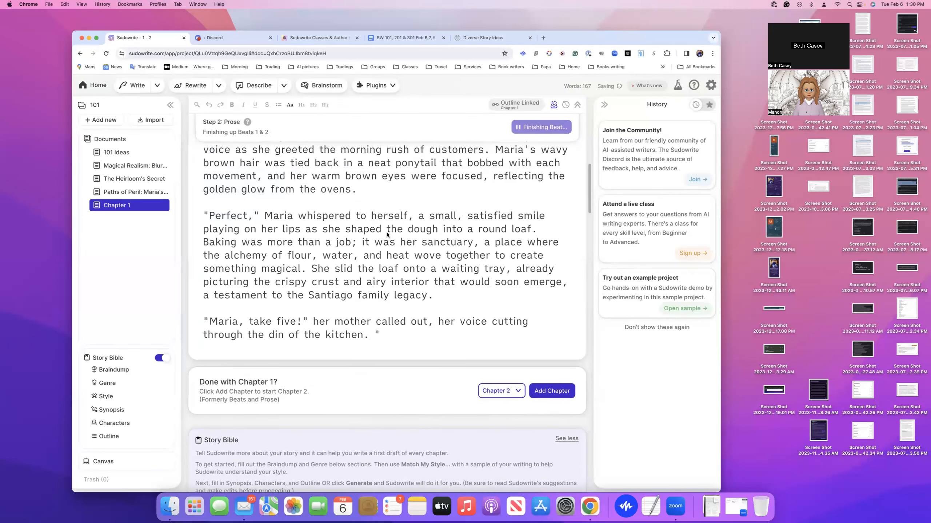
scroll(387, 232, up, 1)
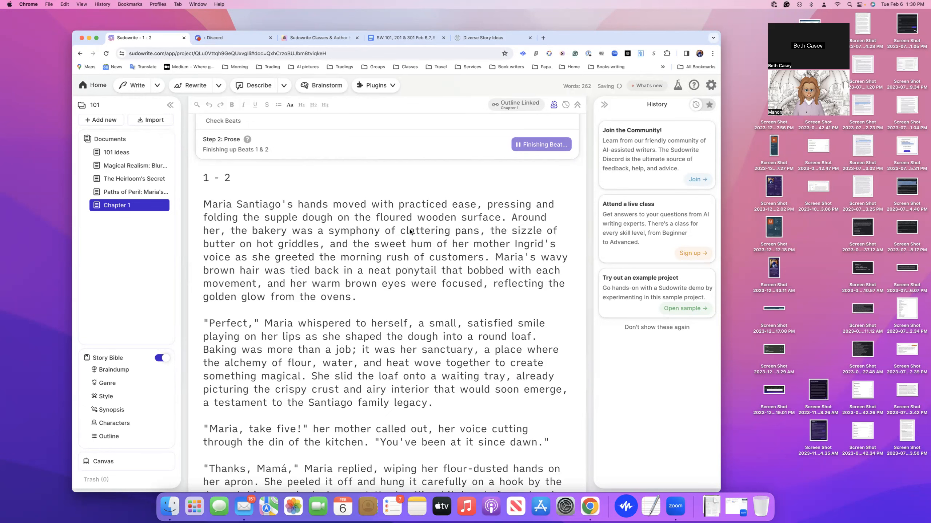
scroll(329, 330, down, 5)
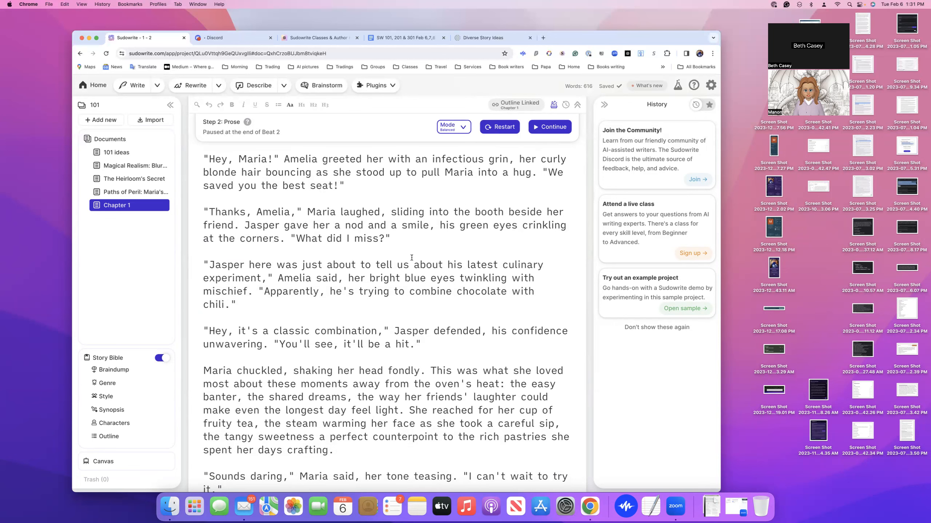
scroll(411, 257, down, 4)
scroll(435, 202, down, 5)
scroll(463, 164, up, 6)
scroll(463, 164, up, 15)
scroll(463, 164, down, 10)
scroll(463, 164, down, 15)
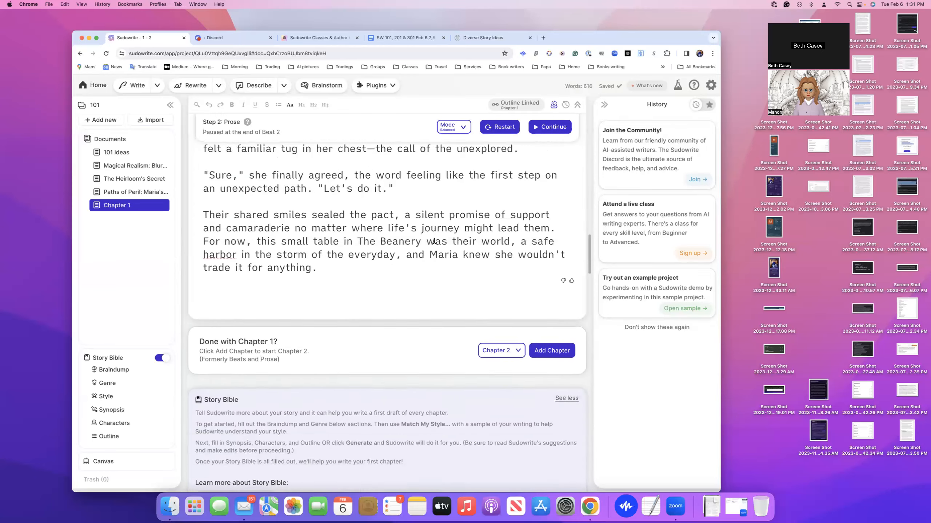
scroll(433, 241, down, 3)
scroll(433, 241, up, 5)
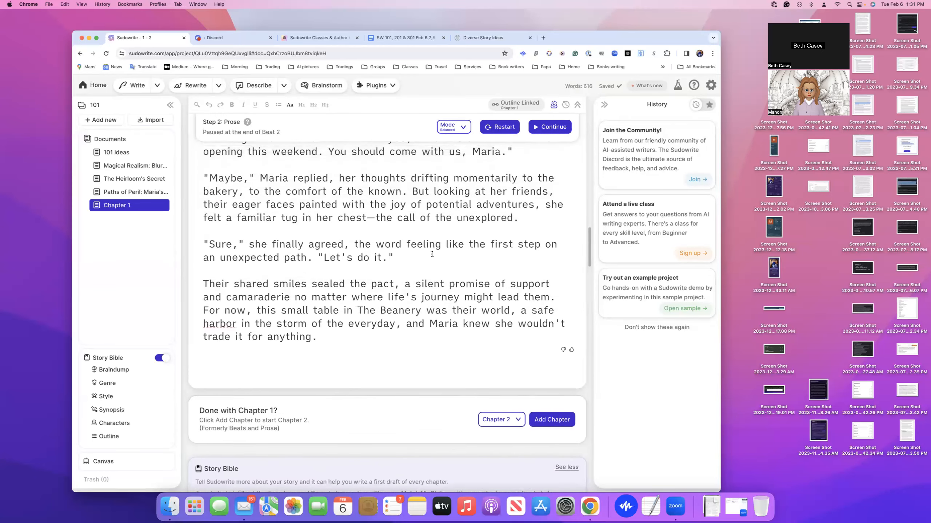
Step: Skim the Chapter 1 prose for beats 1 and 2 back to its beginning and the prose generation controls
scroll(432, 254, up, 4)
scroll(436, 269, up, 7)
scroll(436, 270, up, 8)
scroll(437, 270, up, 10)
scroll(436, 269, down, 2)
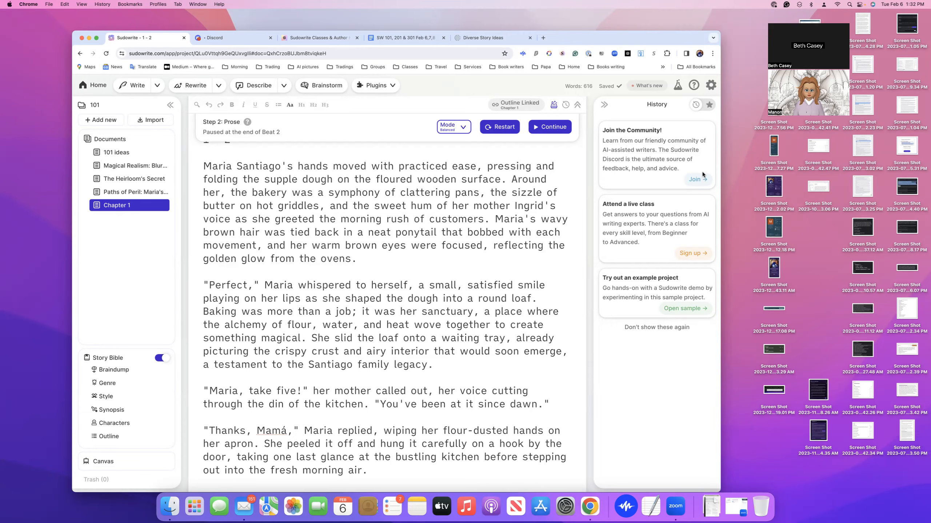
scroll(429, 164, up, 15)
scroll(429, 164, down, 20)
scroll(429, 164, up, 6)
scroll(429, 165, down, 2)
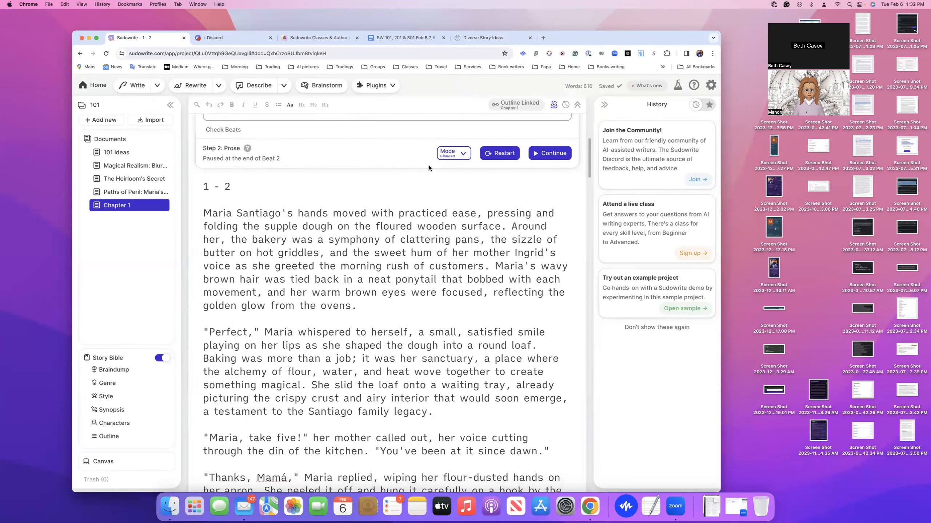
Step: Look over the prose modes offered for continuing Chapter 1
scroll(429, 165, down, 1)
click(464, 138)
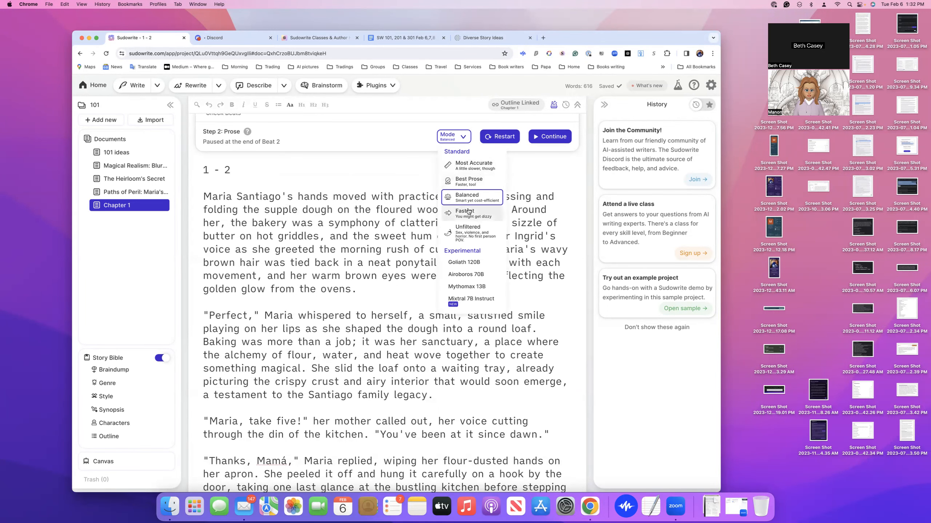
click(400, 138)
Step: Add an empty line after the final sentence of the Chapter 1 prose
scroll(400, 137, down, 5)
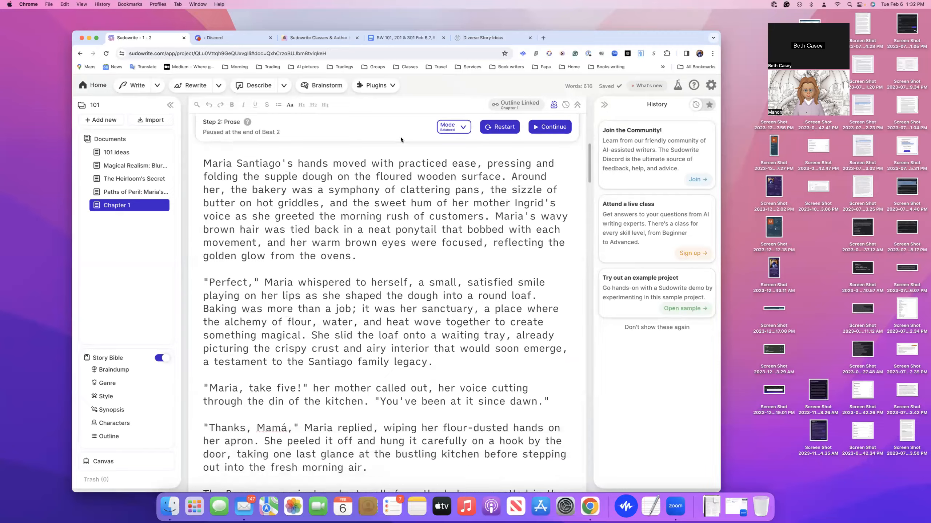
scroll(403, 136, down, 20)
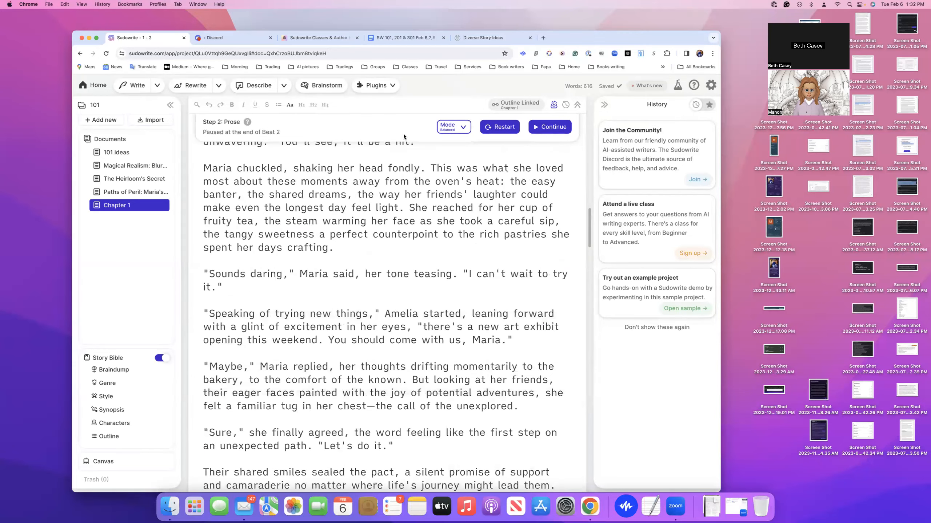
scroll(404, 137, down, 1)
click(353, 232)
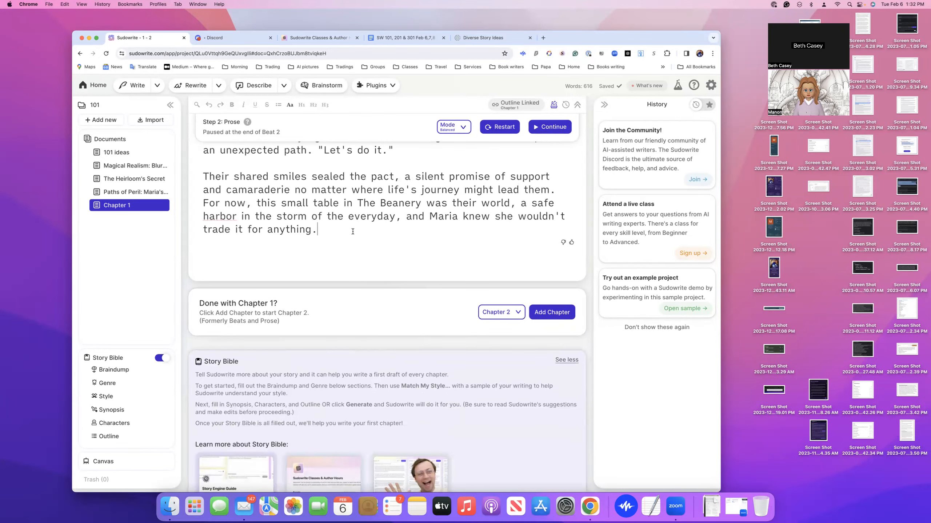
key(Return)
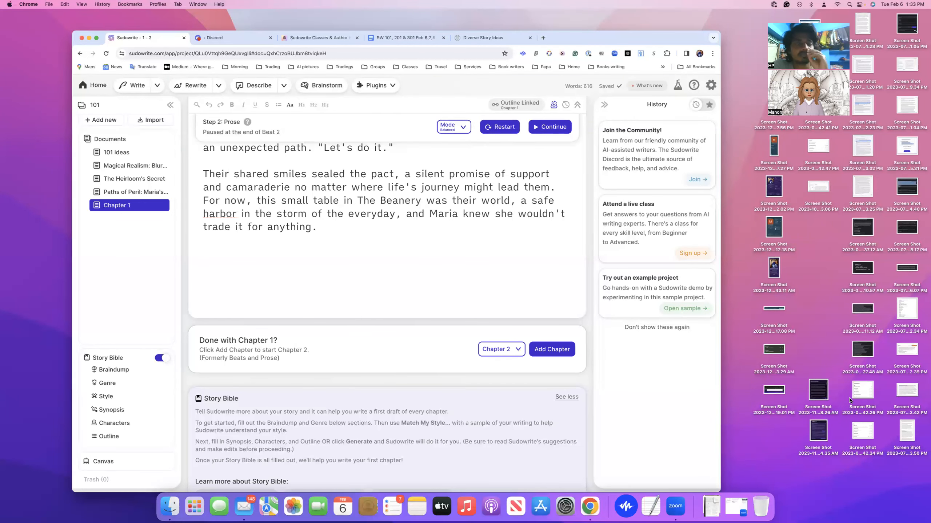
Step: Check the account's remaining credits and show the recent activity with the credits used per feature
scroll(527, 266, up, 20)
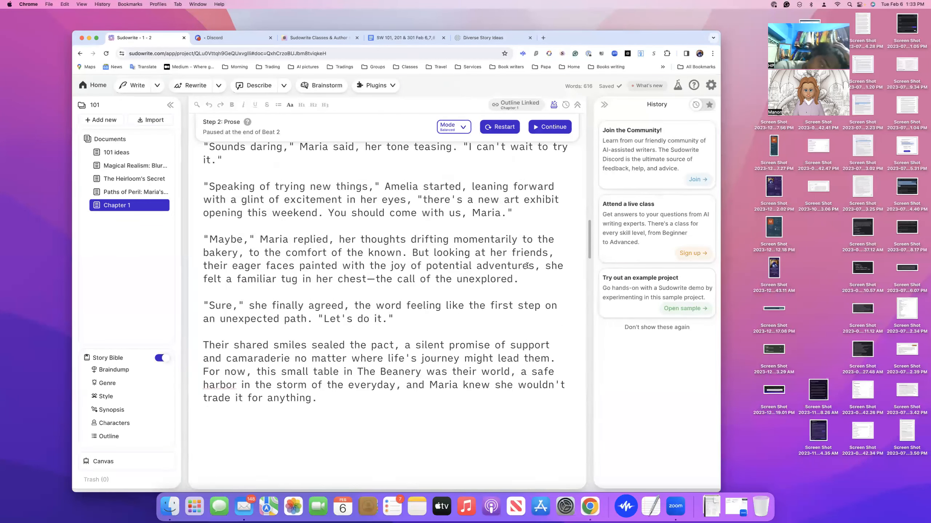
scroll(543, 280, up, 1)
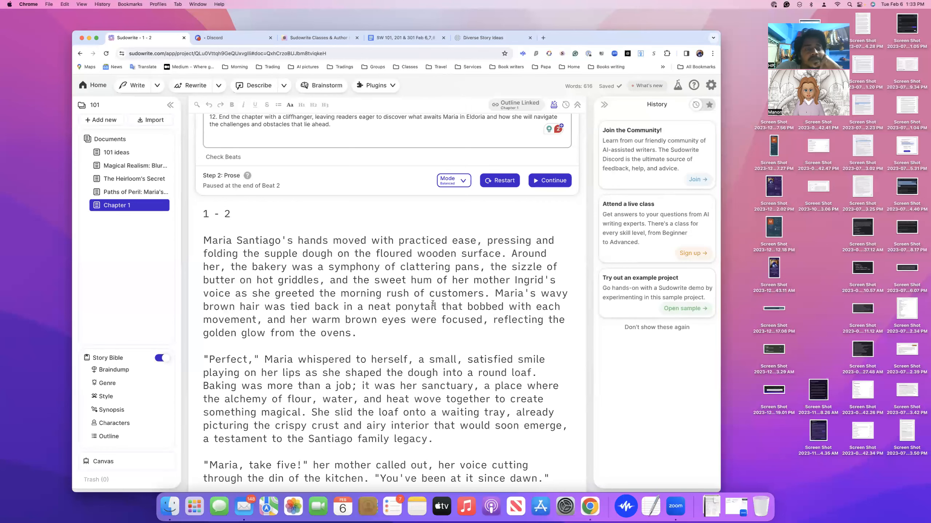
scroll(433, 304, up, 20)
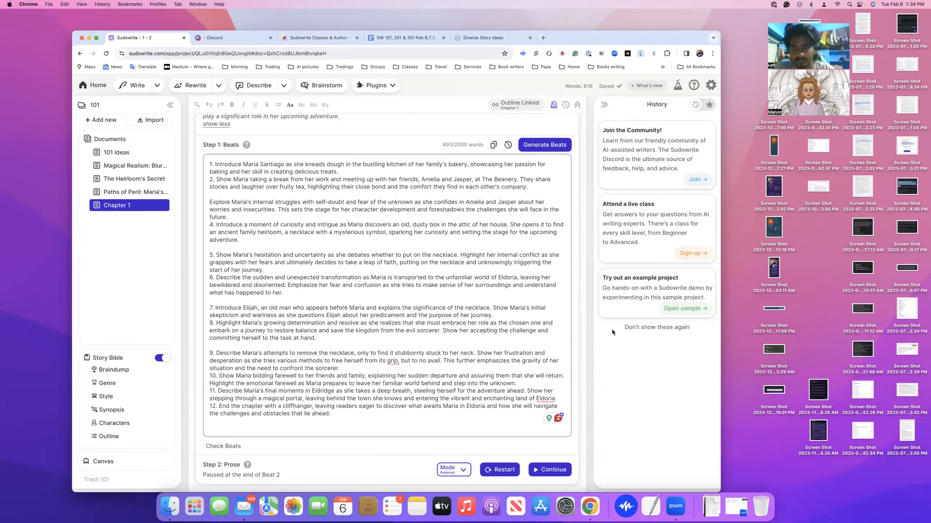
click(711, 86)
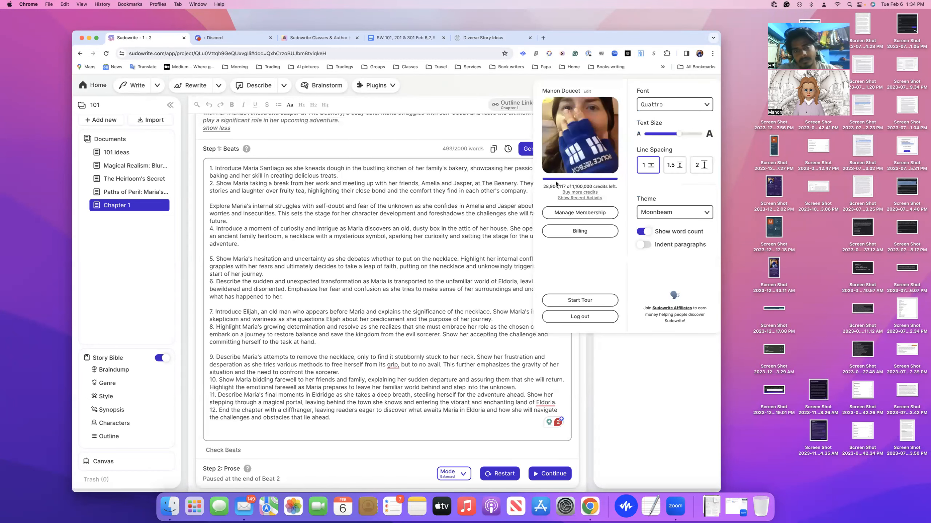
mouse_move(545, 187)
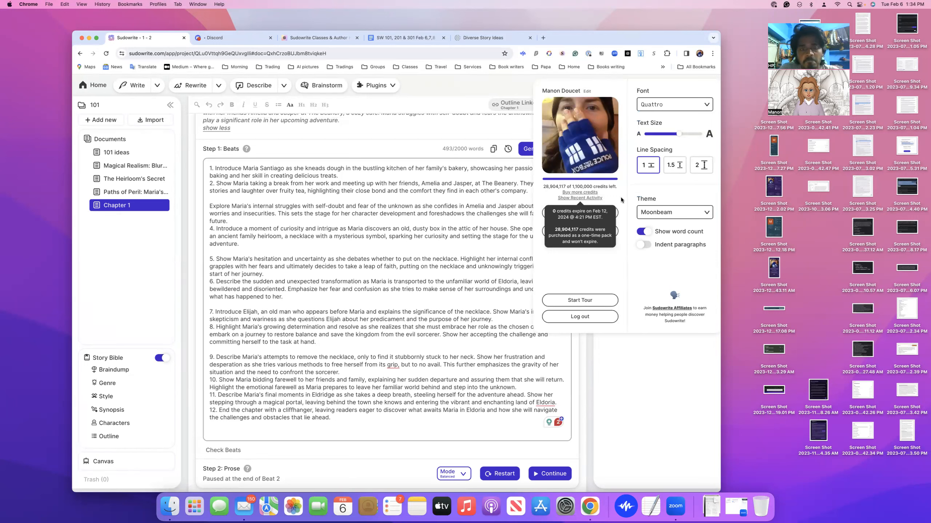
click(581, 198)
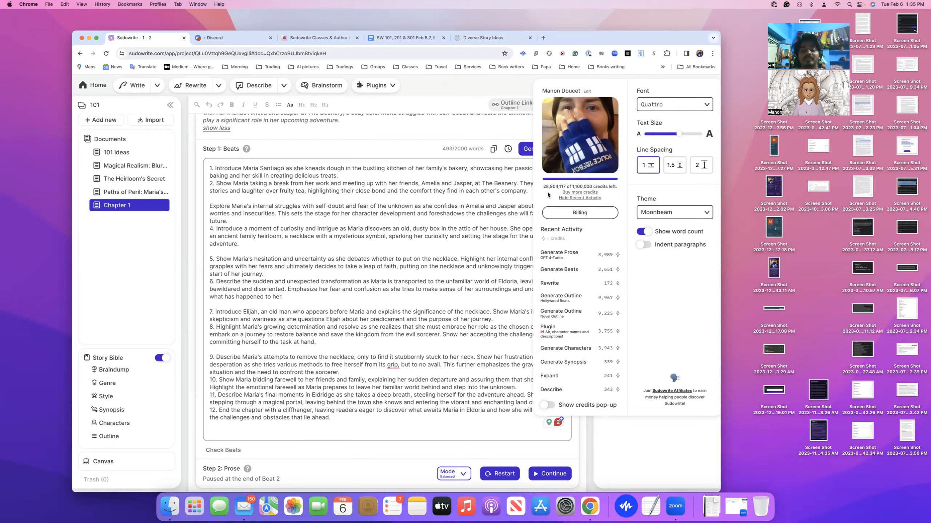
Step: Turn the credits pop-up on and back off, and close the account settings
mouse_move(541, 191)
click(545, 405)
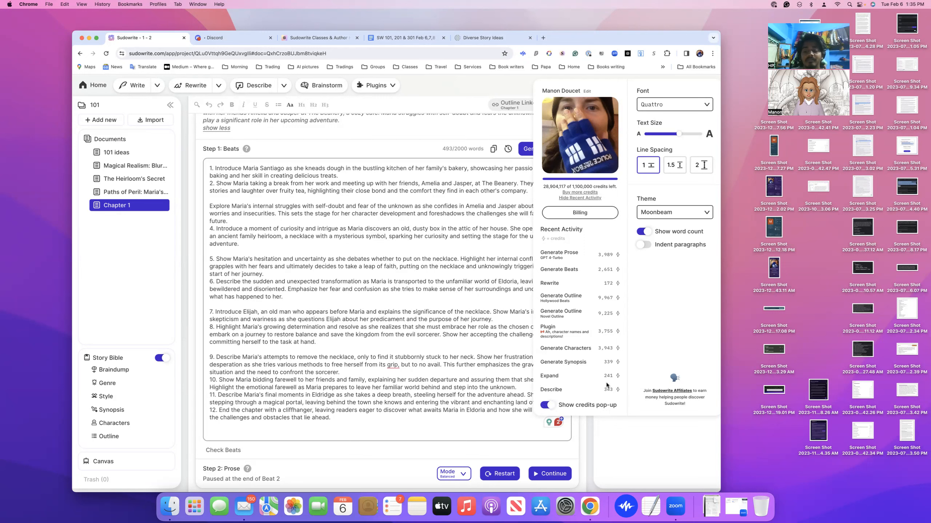
click(550, 405)
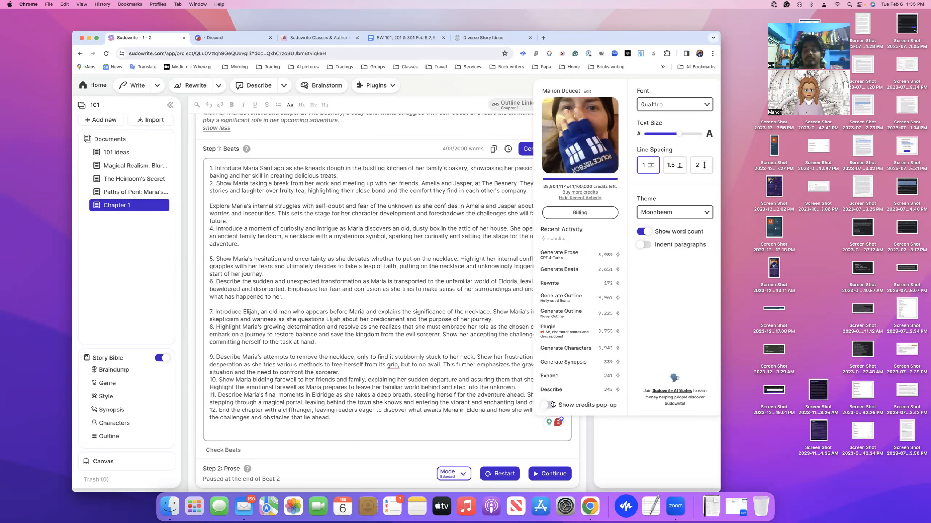
mouse_move(583, 197)
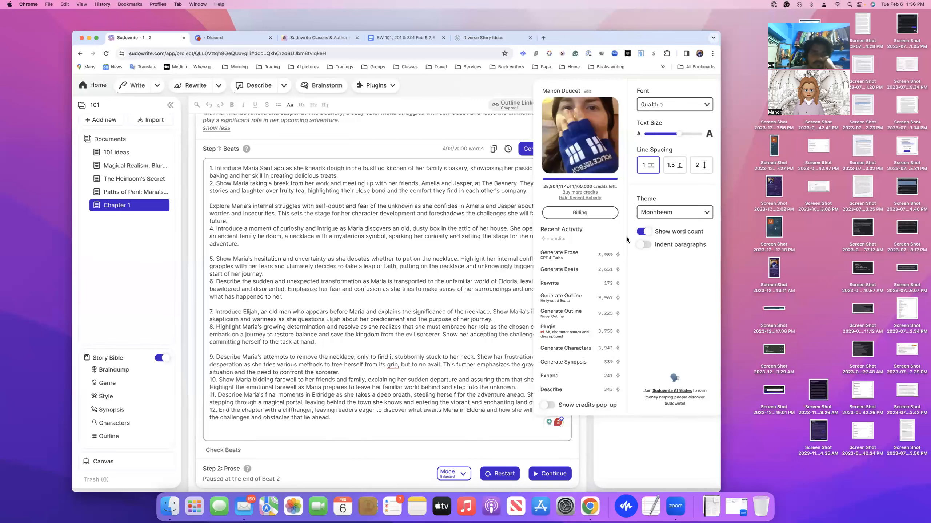
click(517, 93)
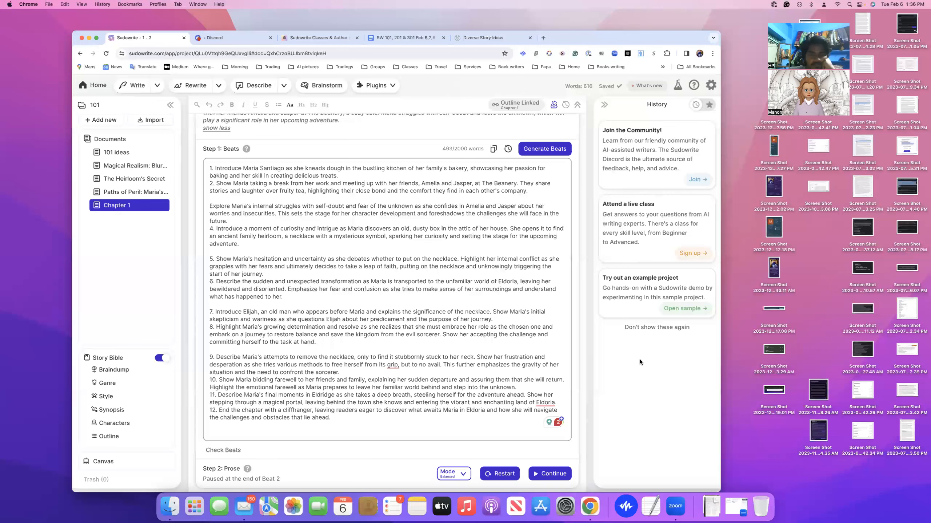
Step: Examine the standard and experimental prose modes below the Chapter 1 beats, including Unfiltered, and close the list
scroll(546, 361, down, 4)
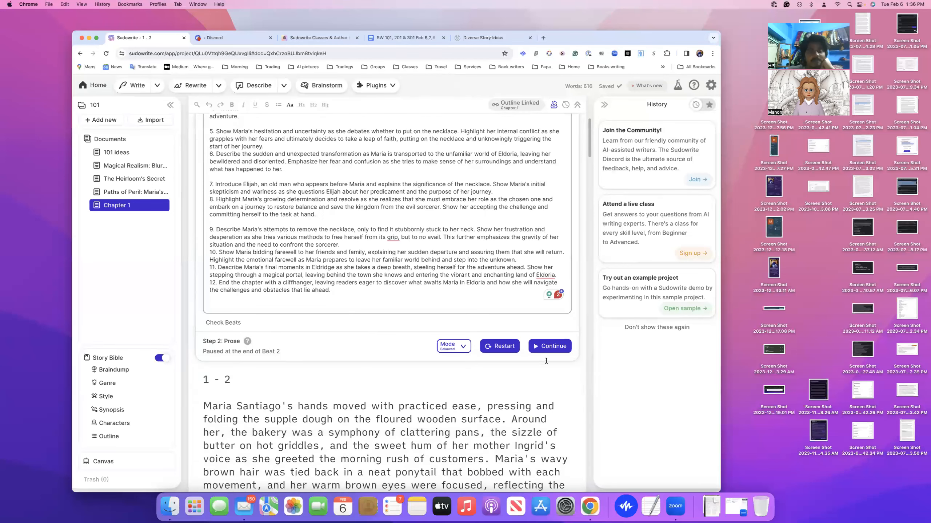
scroll(546, 361, down, 1)
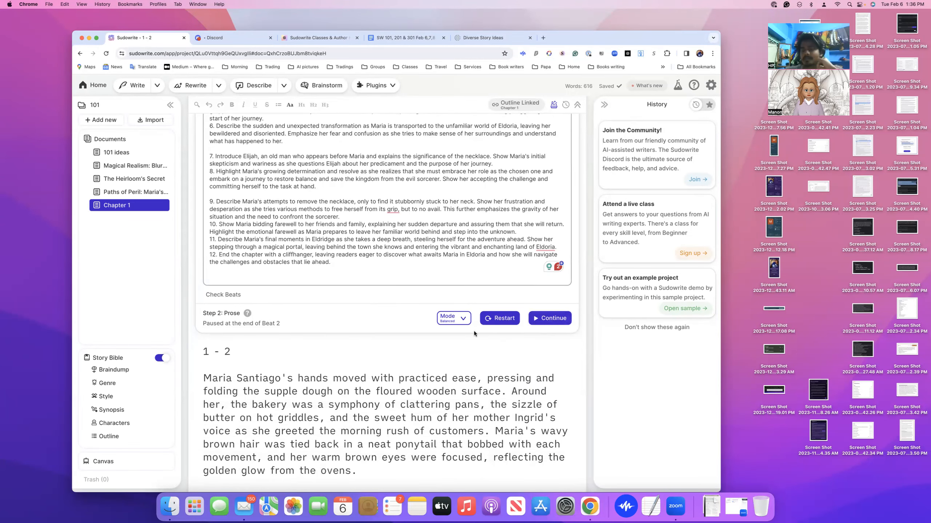
click(463, 319)
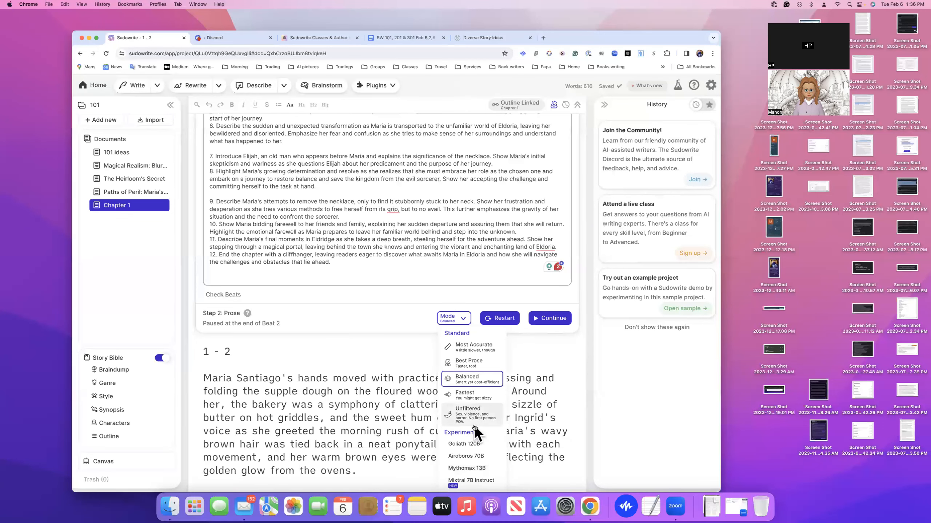
click(561, 360)
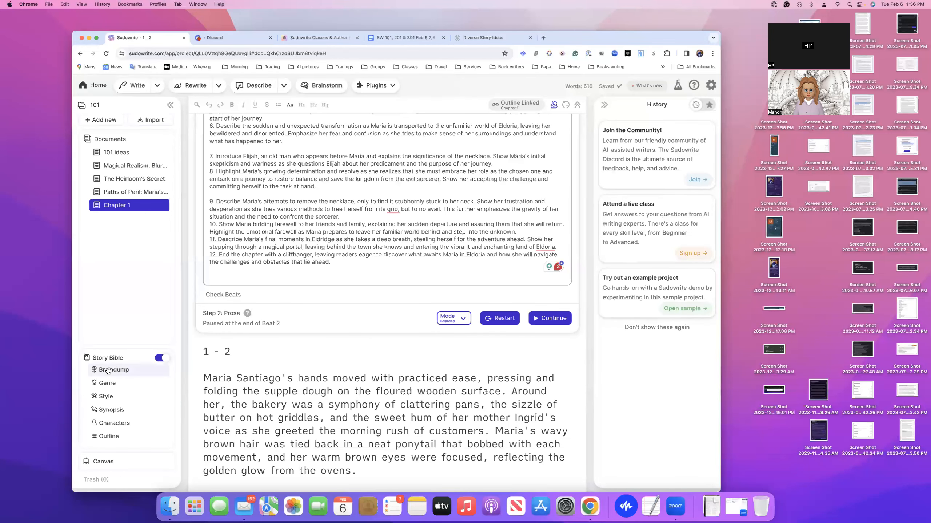
Step: Review the Braindump, Outline, Characters and Synopsis in the Story Bible, and return to the Chapter 1 beats
scroll(224, 294, up, 6)
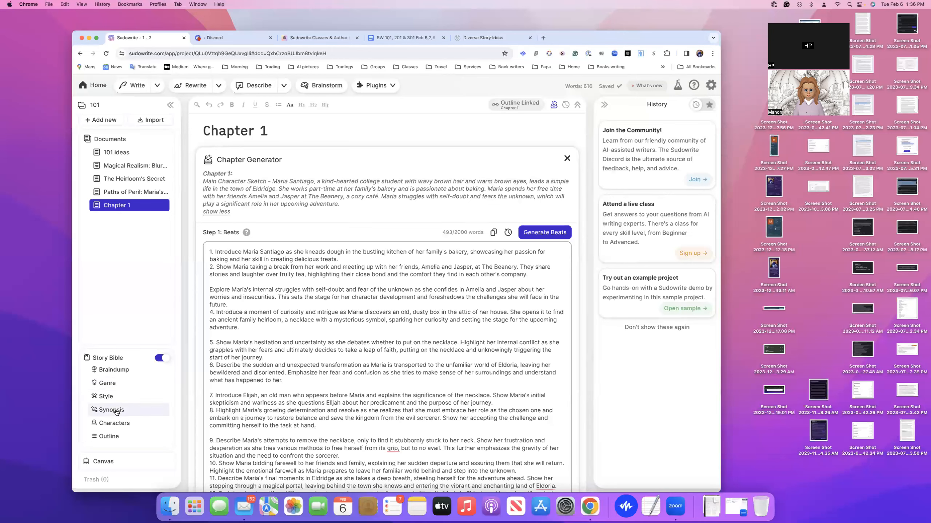
click(120, 373)
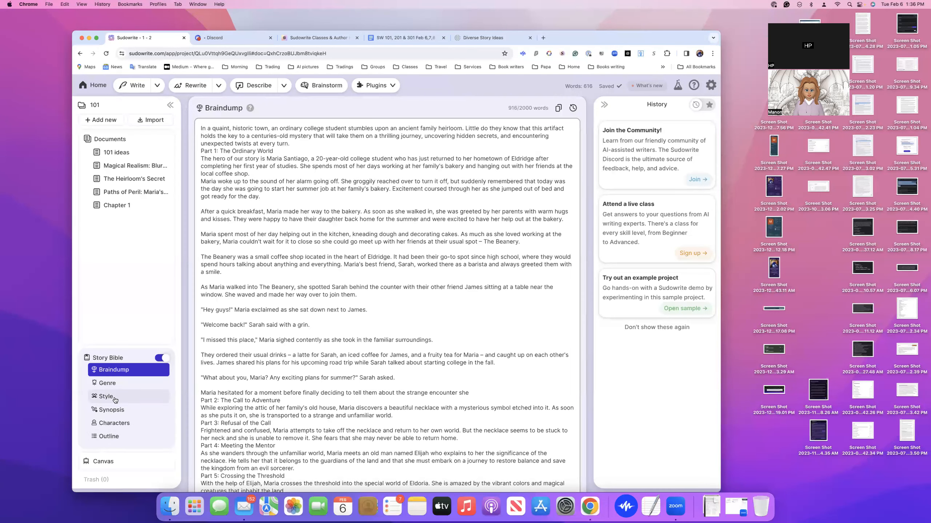
click(117, 438)
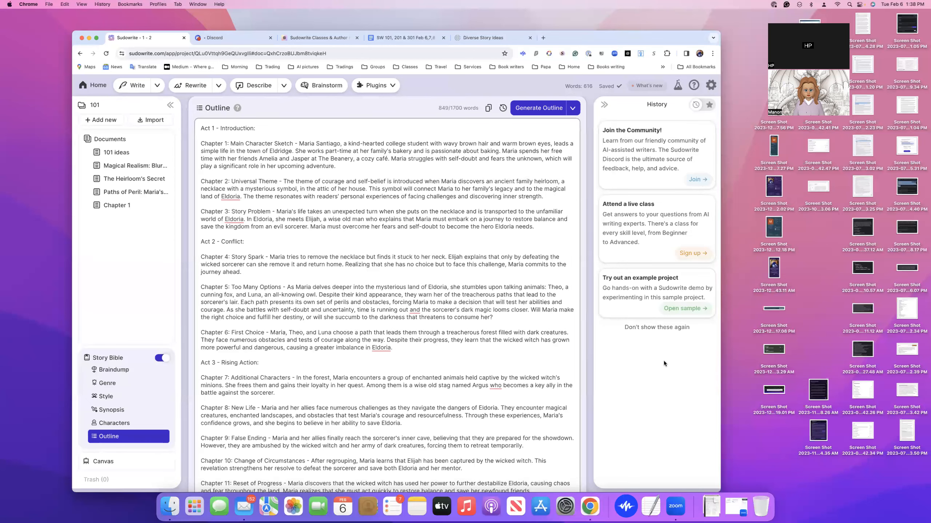
key(ctrl+Up)
scroll(312, 333, up, 9)
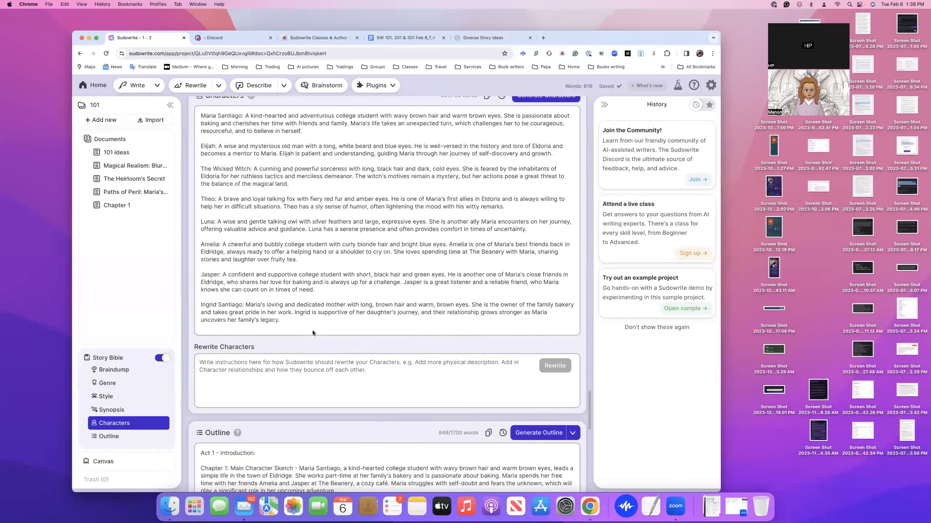
scroll(313, 332, up, 5)
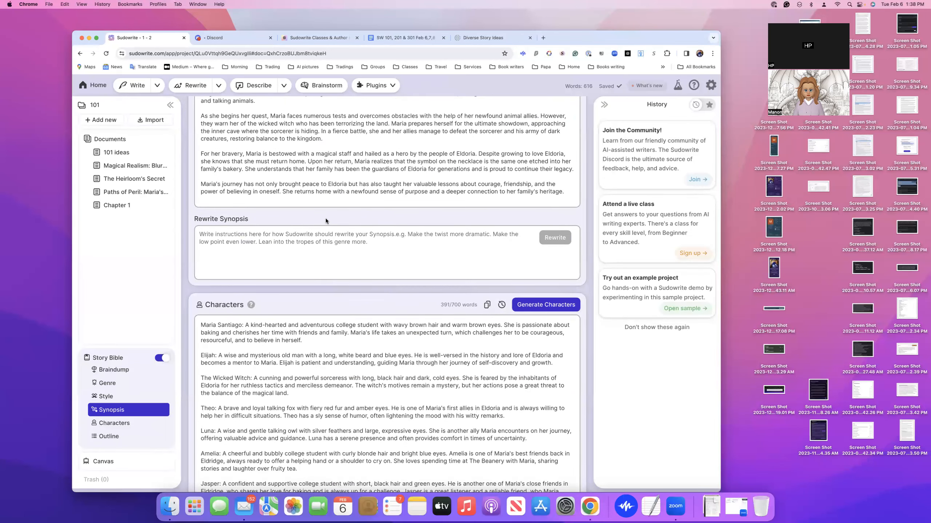
scroll(326, 226, up, 15)
scroll(327, 234, down, 3)
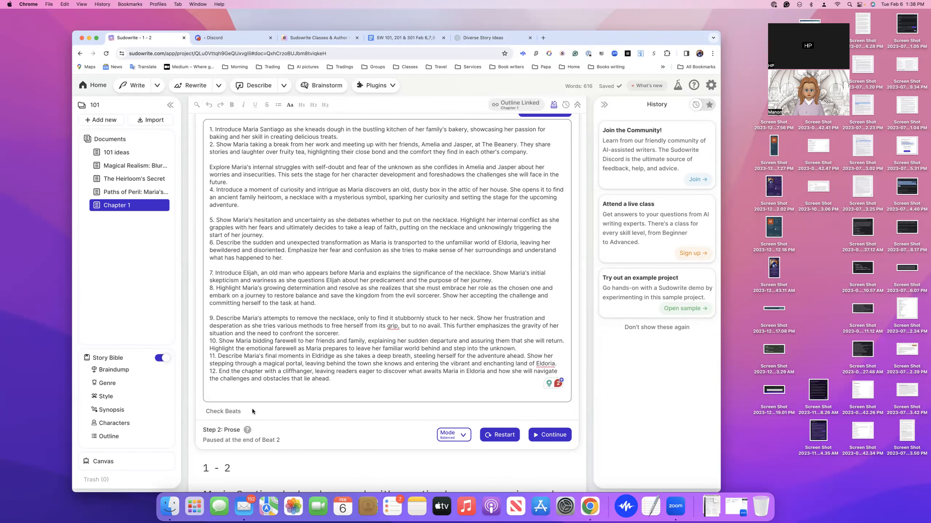
scroll(264, 344, down, 1)
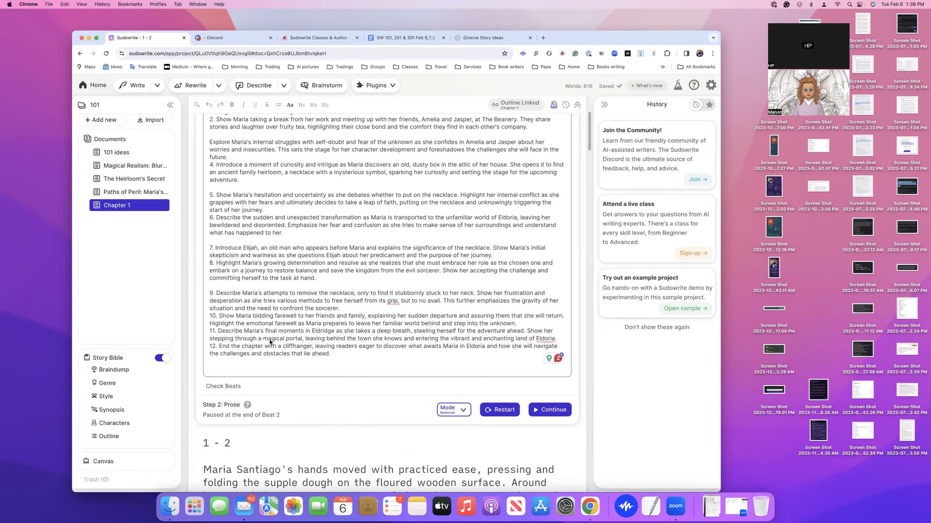
Step: Add a new Chapter 2 document linked to the outline
scroll(269, 340, up, 6)
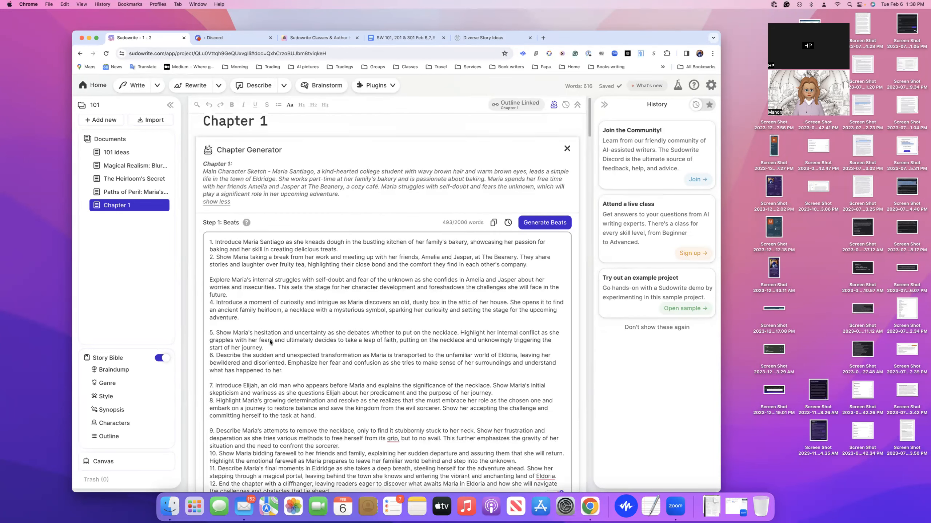
click(109, 123)
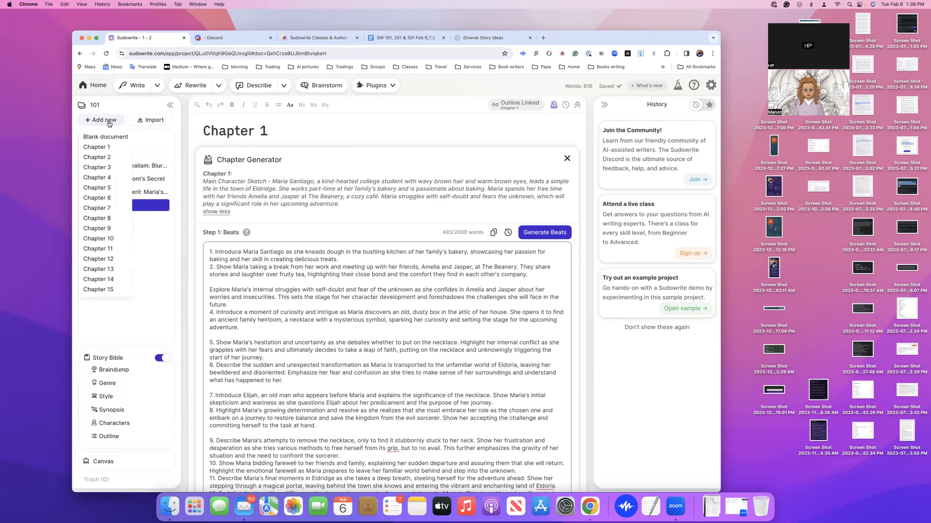
click(105, 158)
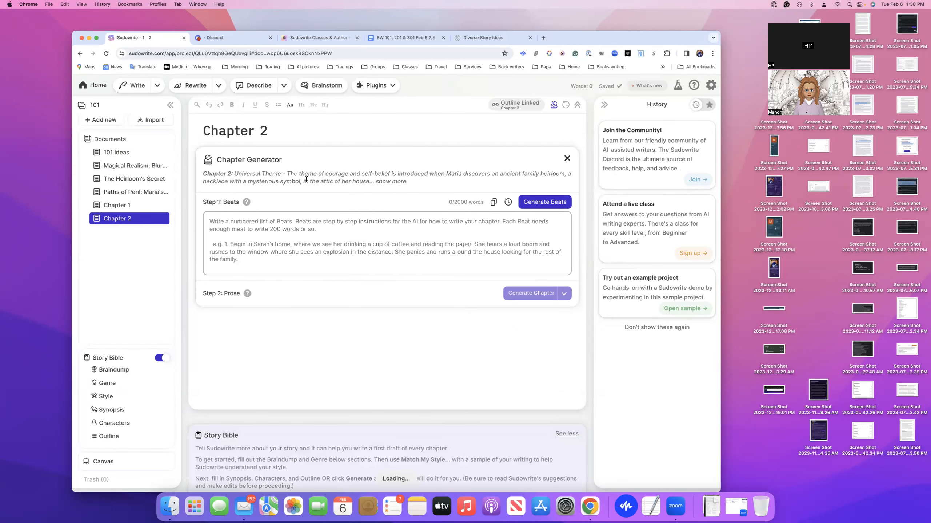
Step: Reopen Chapter 1 and set its prose mode to Most Accurate
click(129, 206)
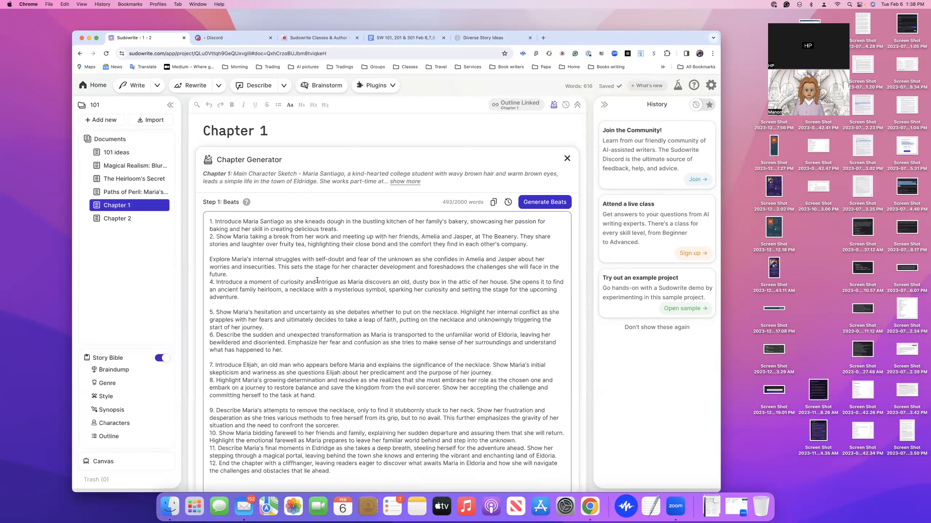
scroll(317, 280, down, 5)
click(465, 333)
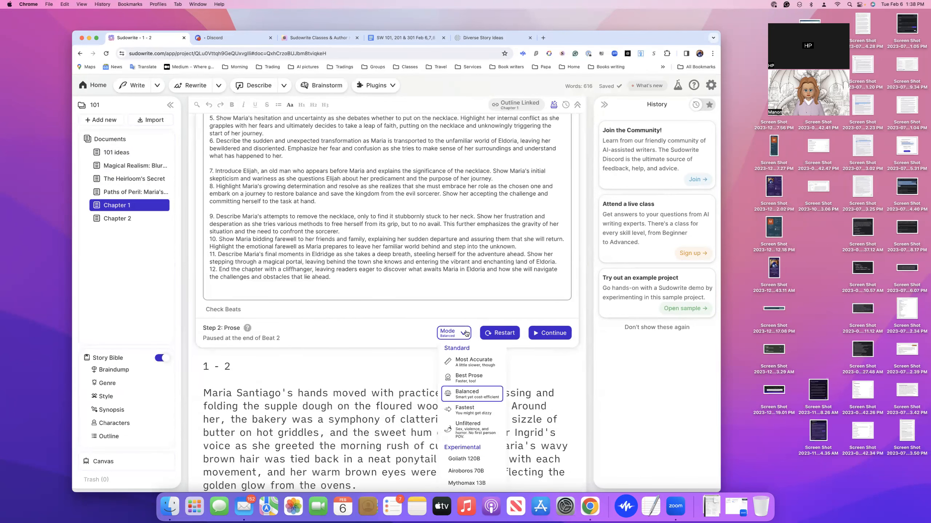
click(471, 364)
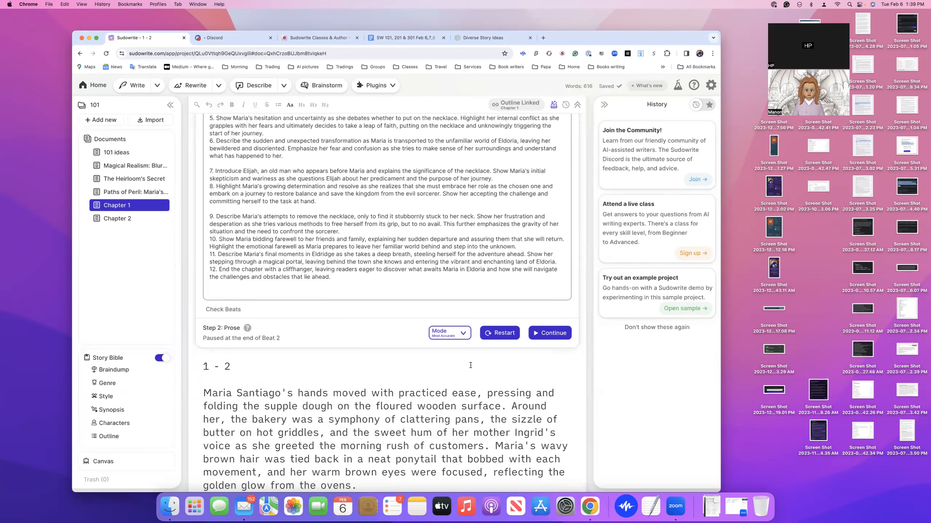
scroll(471, 365, down, 3)
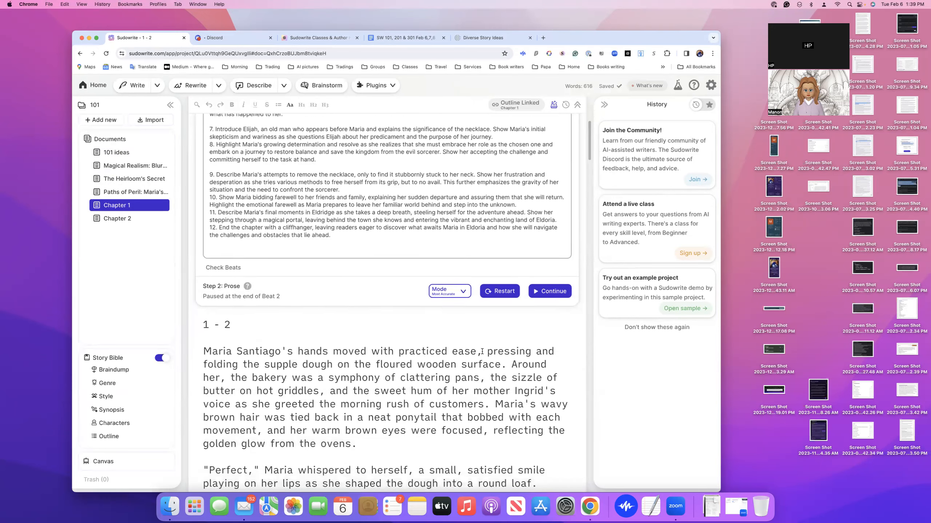
Step: Open Chapter 2 and generate its beats from the linked outline
scroll(503, 324, up, 5)
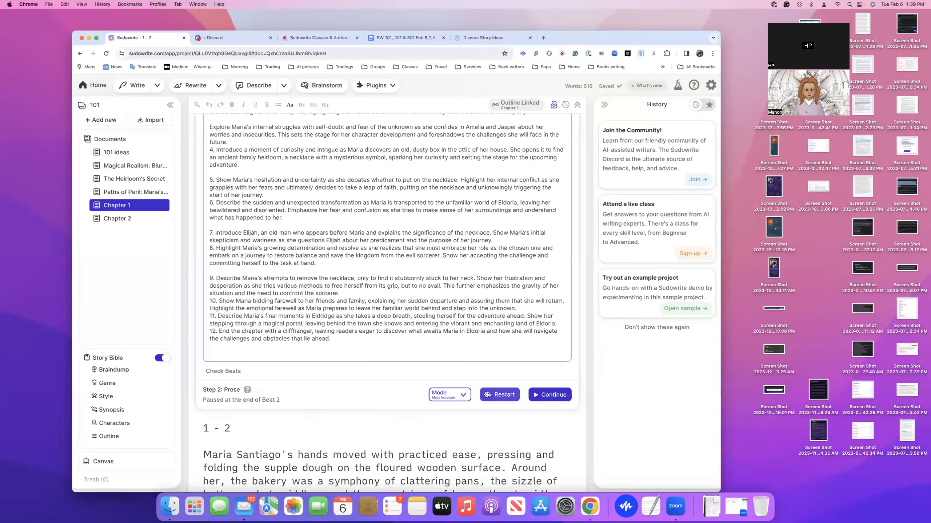
click(132, 219)
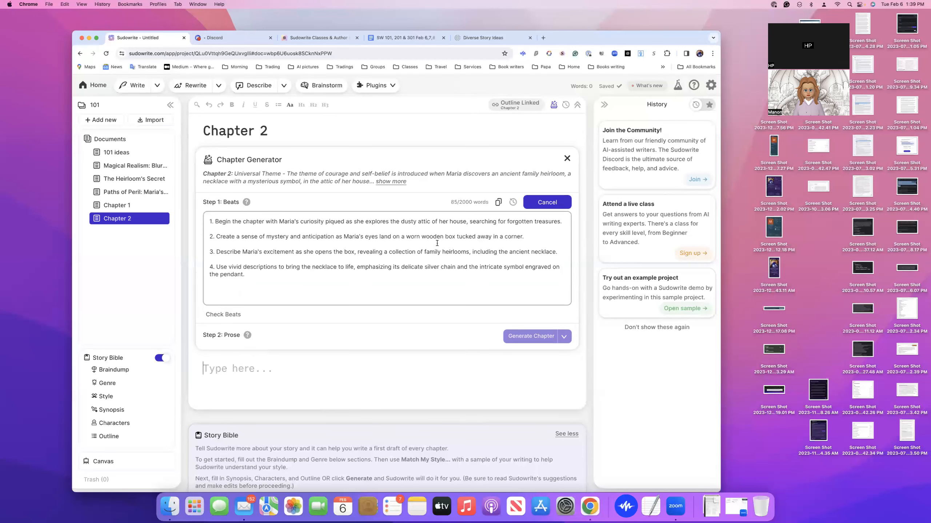
scroll(405, 264, down, 10)
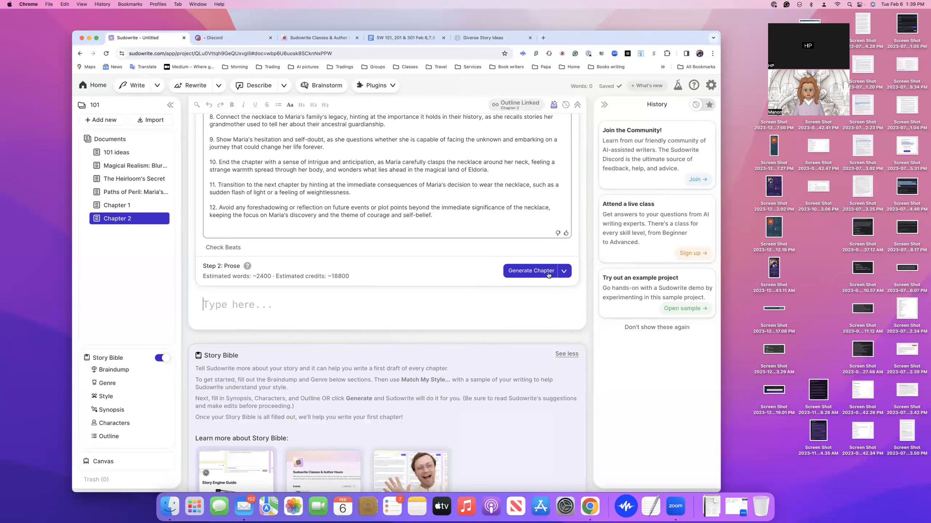
Step: Compare Chapter 2's estimated prose credits under the Most Accurate, Best Prose and Fastest modes
click(563, 273)
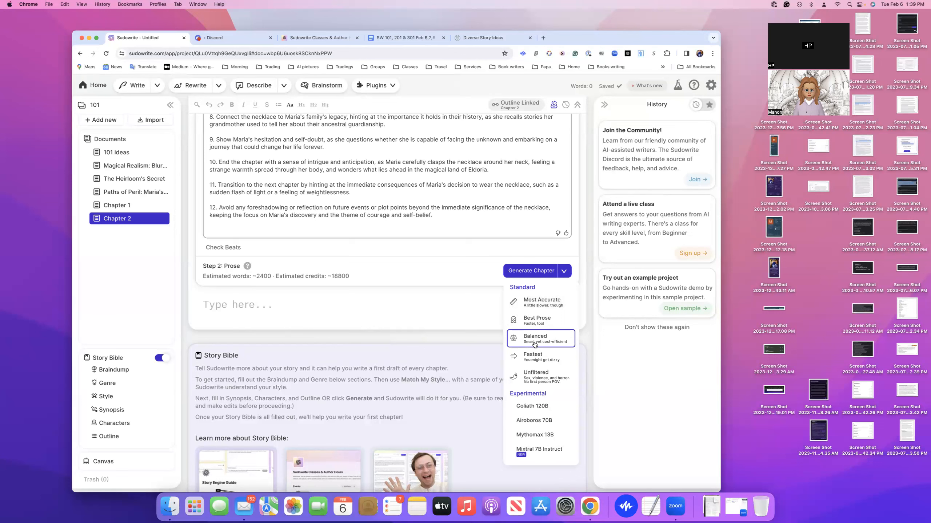
click(537, 303)
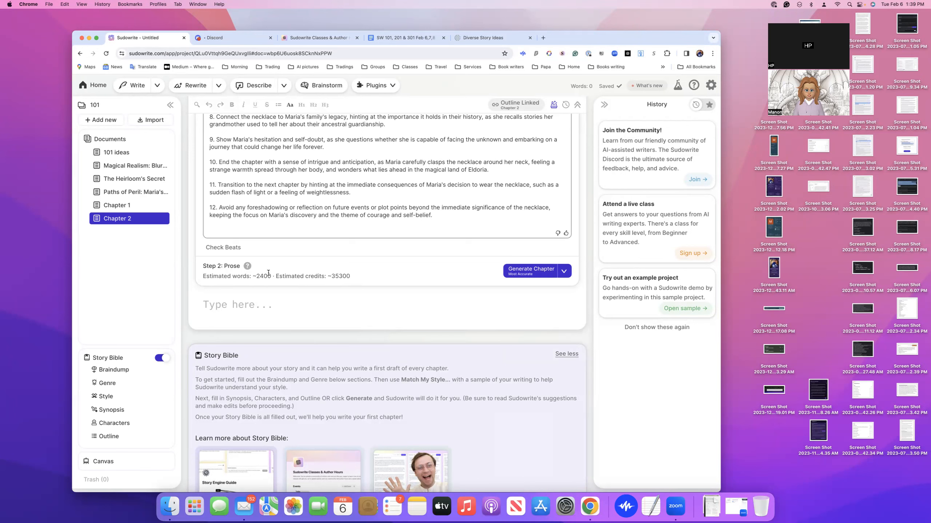
click(563, 271)
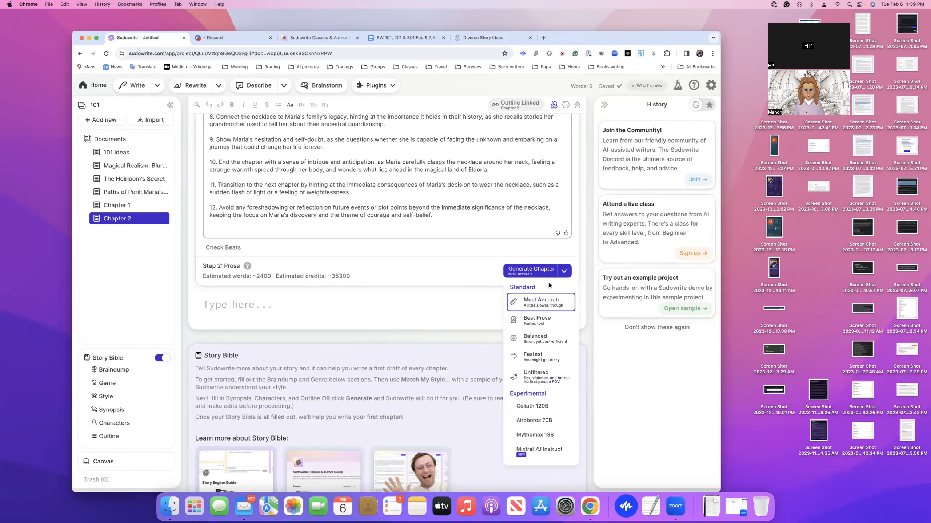
click(540, 322)
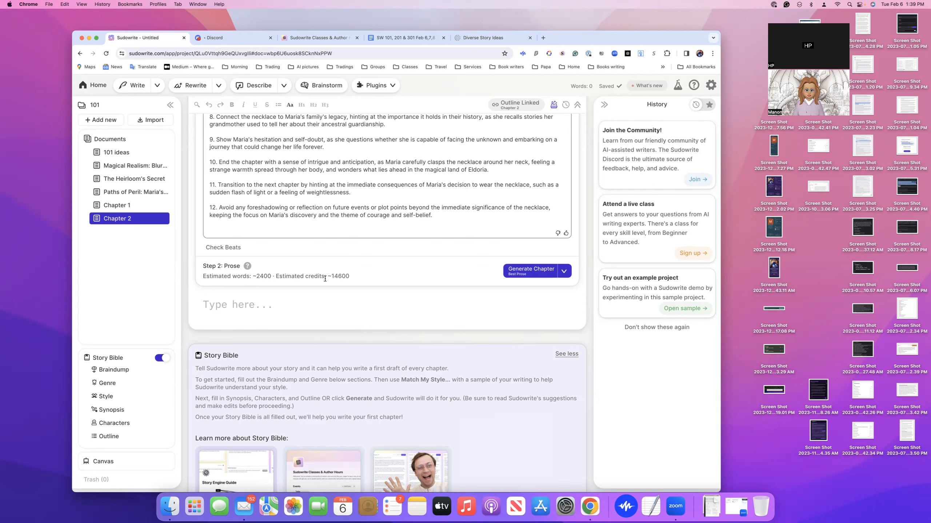
click(564, 272)
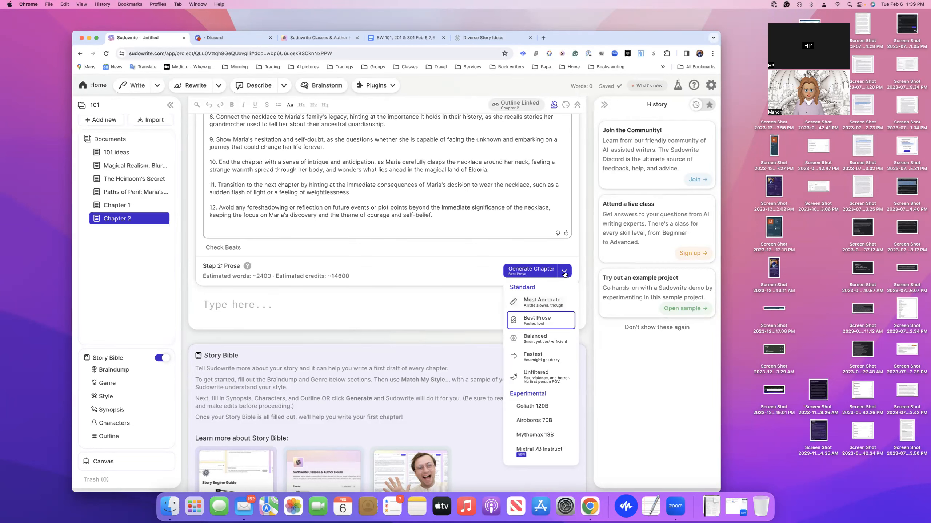
click(531, 356)
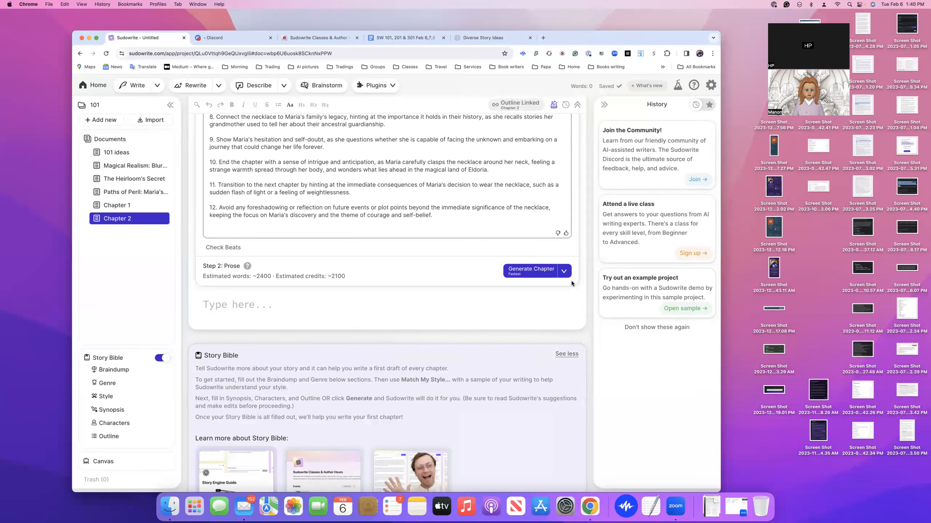
Step: Check Chapter 2's estimated credits again with Most Accurate, and with the Unfiltered and Goliath 120B modes
click(564, 271)
click(548, 303)
click(570, 270)
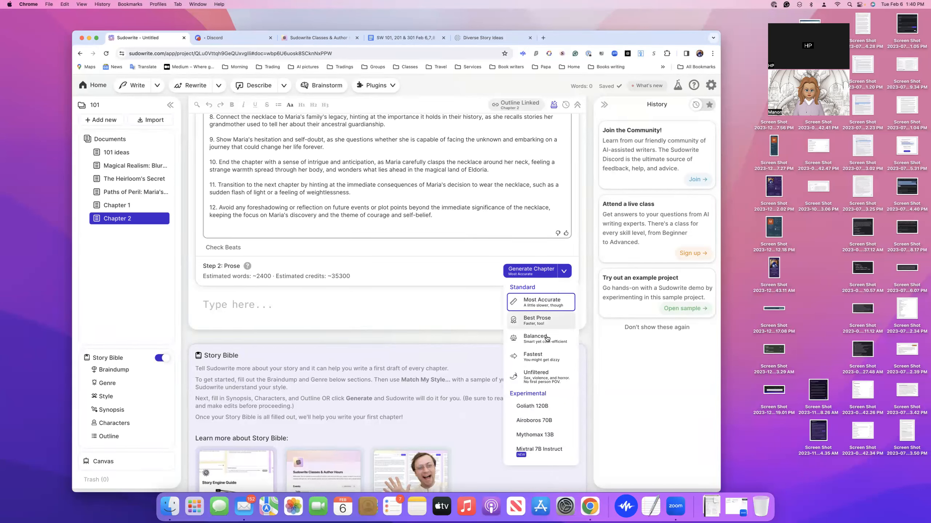
click(544, 373)
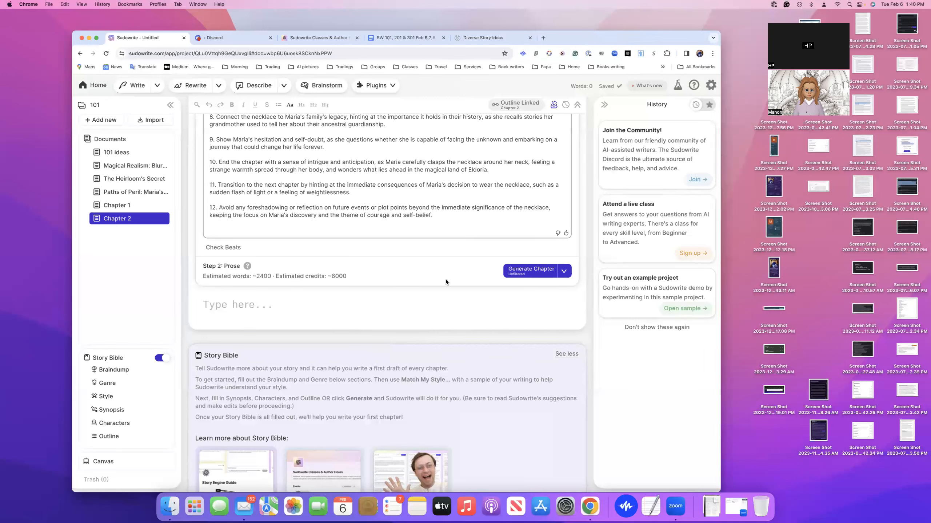
click(564, 272)
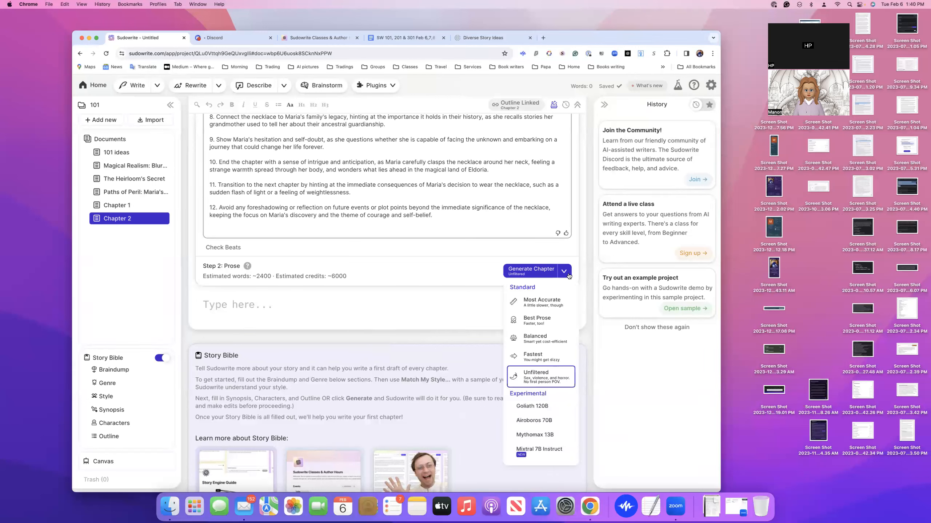
click(537, 410)
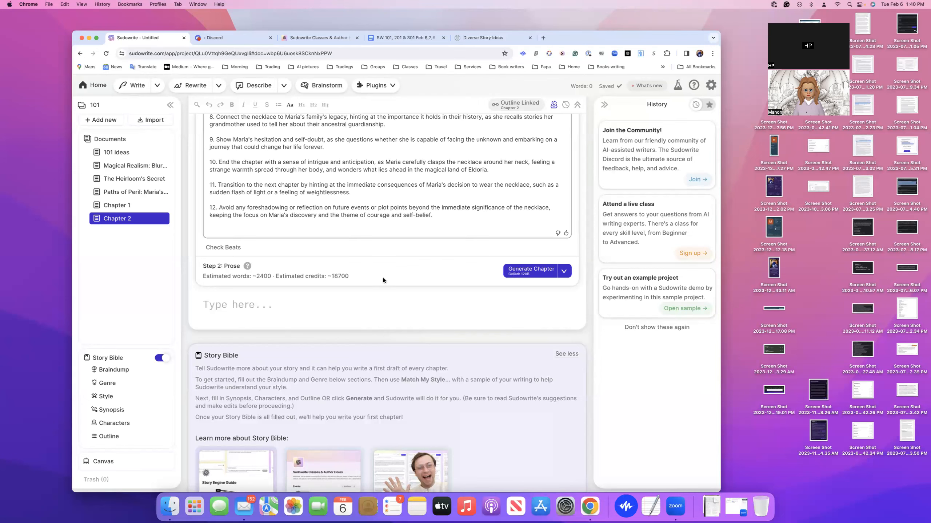
Step: Set Chapter 2's prose mode to Balanced and return to the Chapter 1 document
click(564, 272)
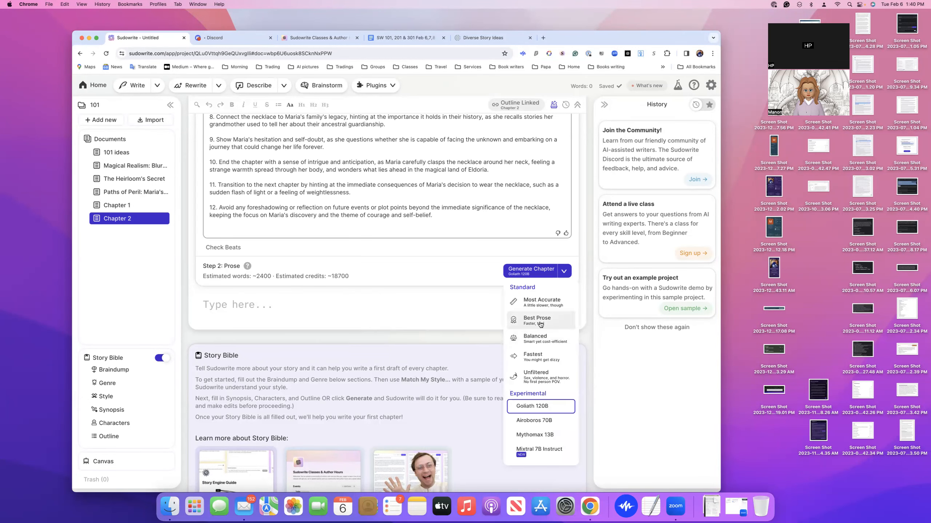
click(547, 344)
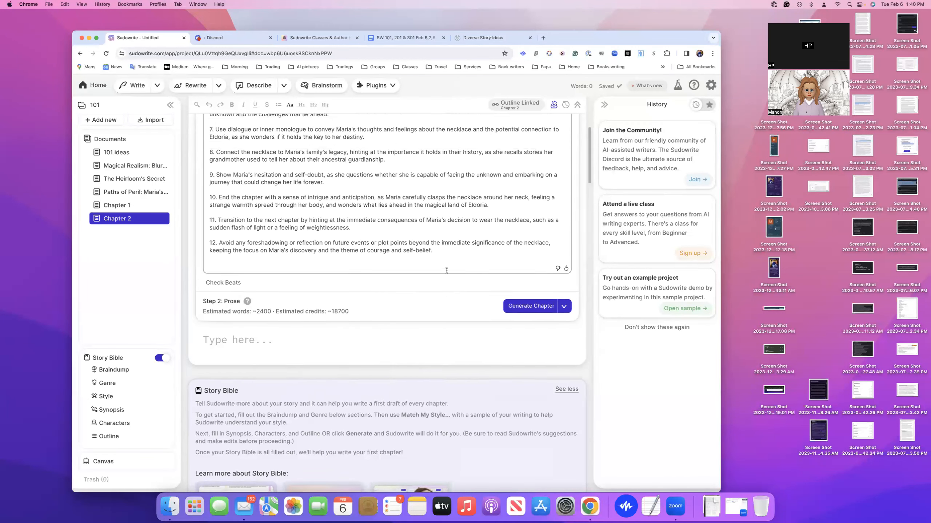
scroll(447, 270, up, 5)
click(125, 206)
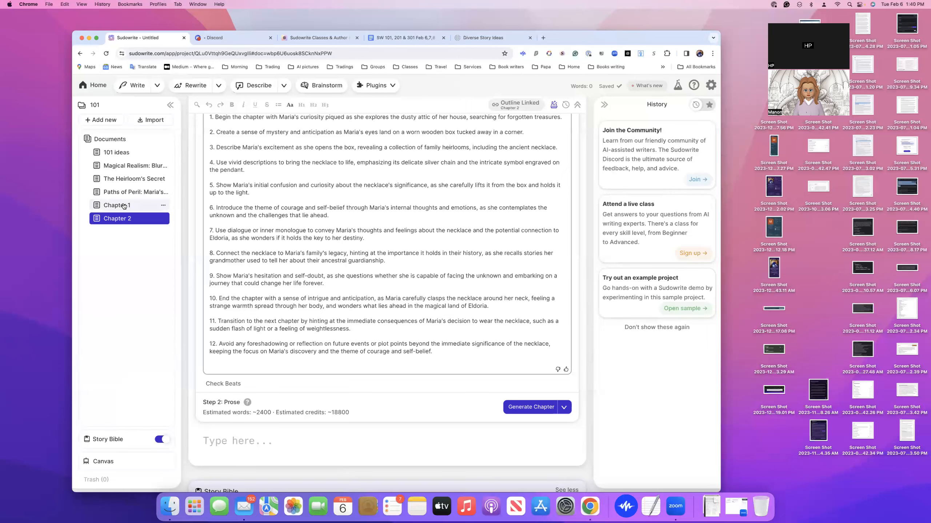